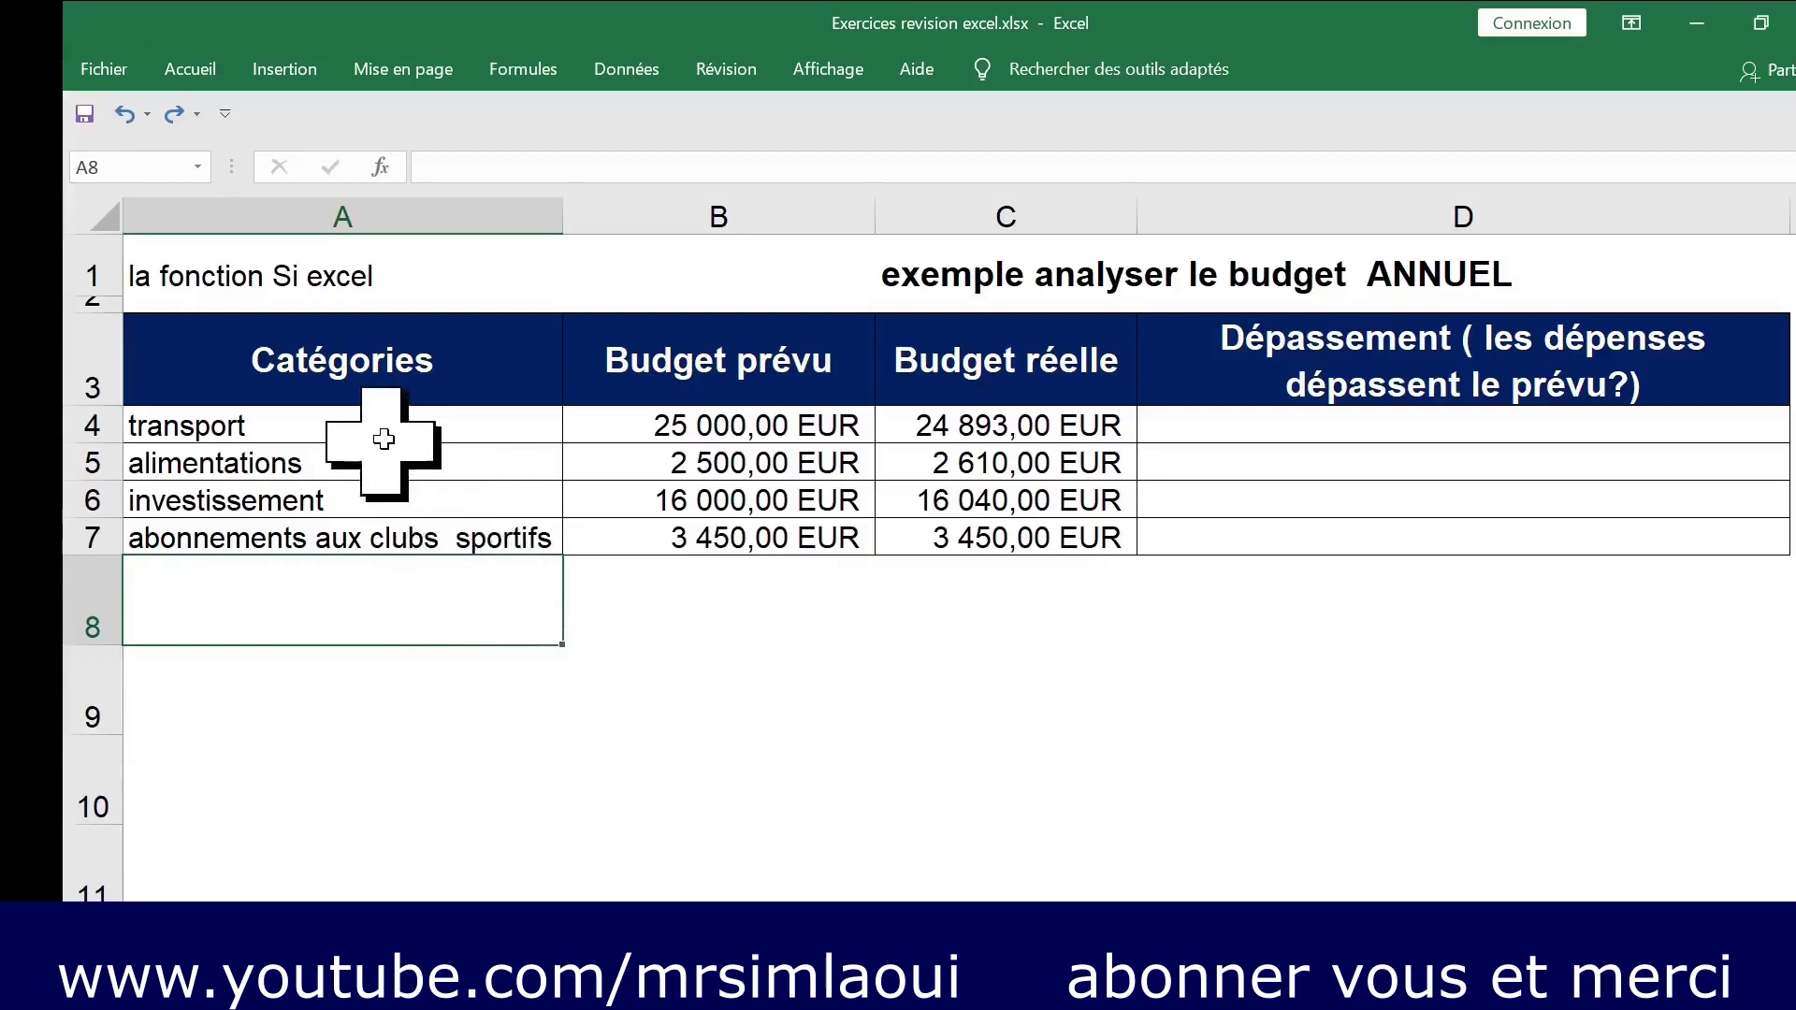
Examine the annual budget table: the expense categories, the planned and actual budget columns, and the Dépassement column.
left_click(618, 421)
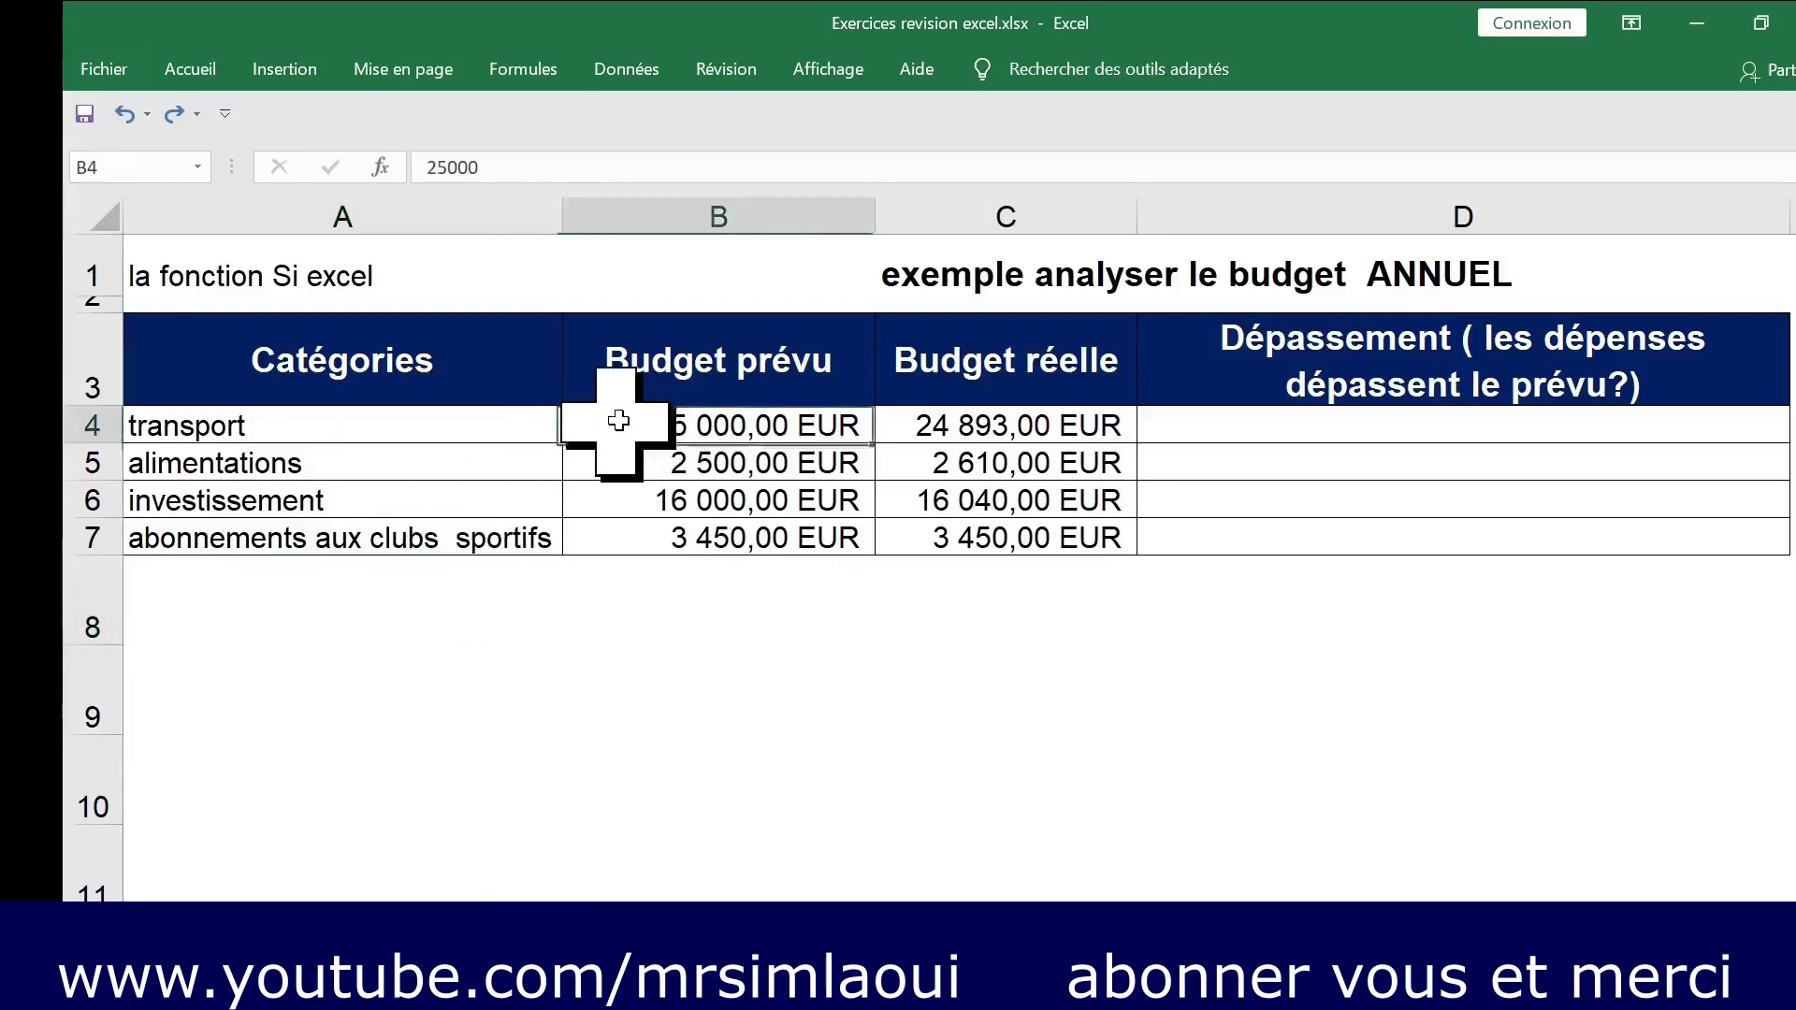
left_click(360, 468)
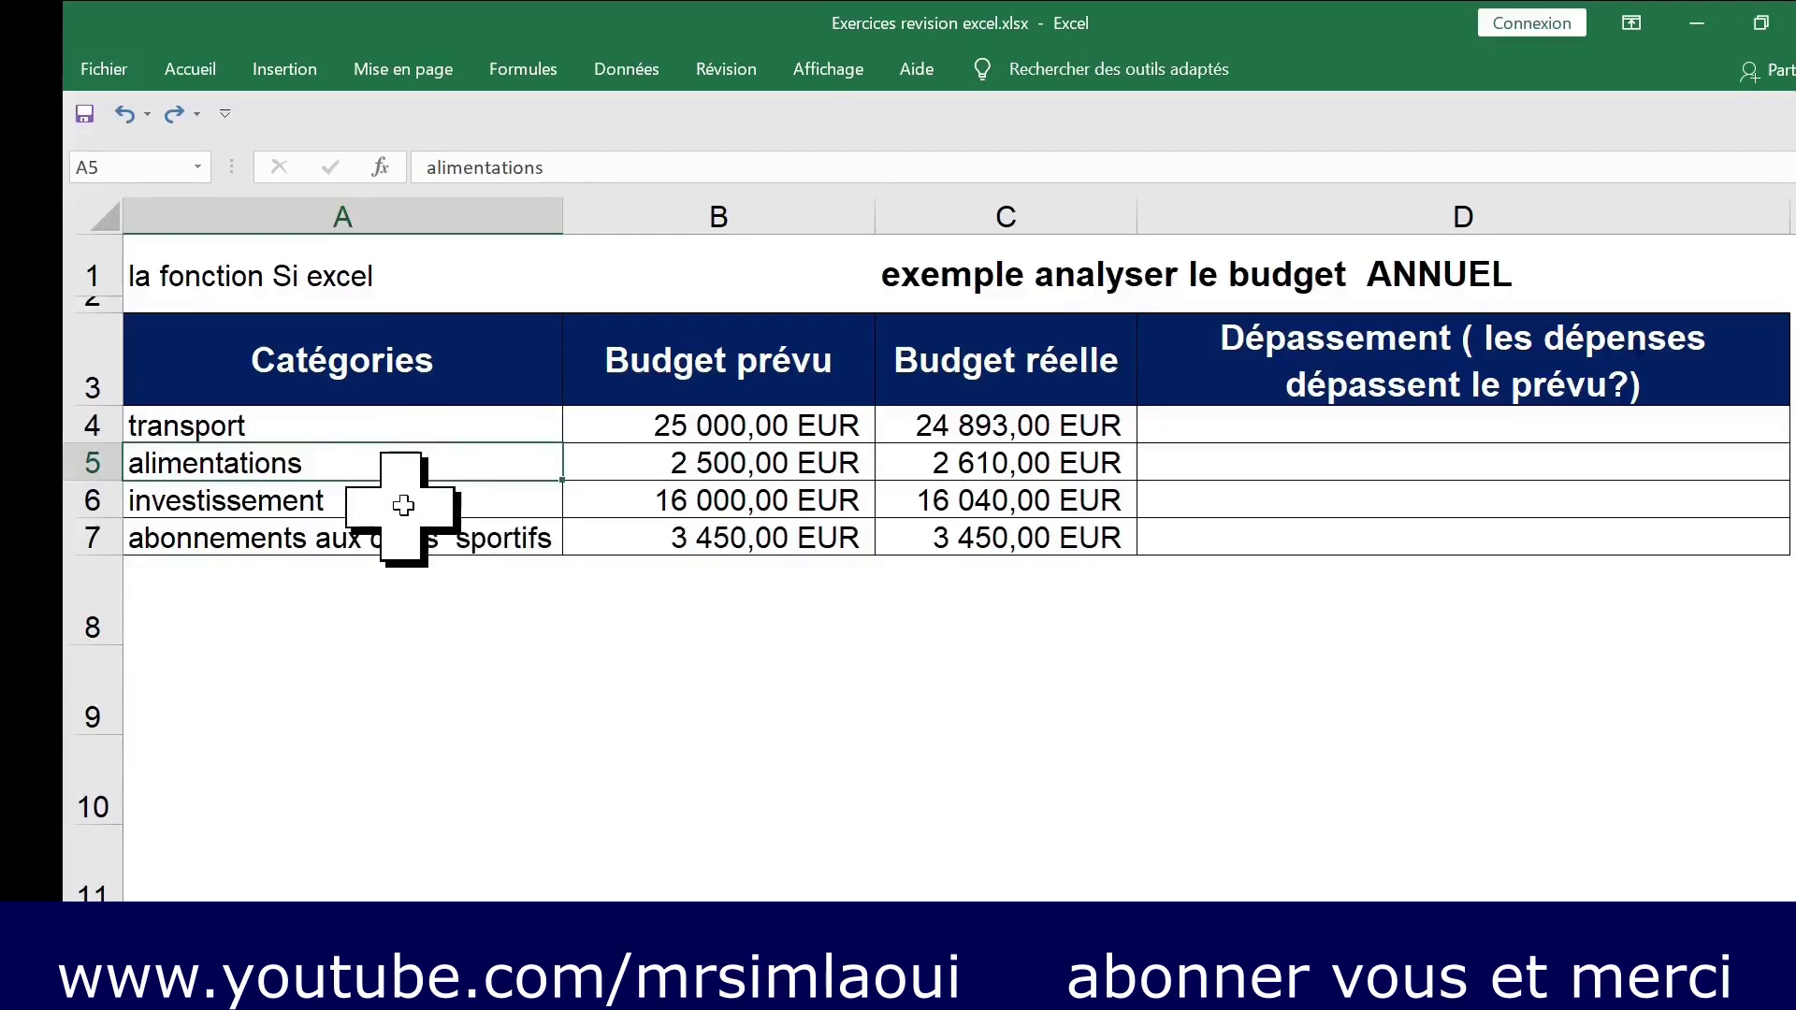
left_click(453, 501)
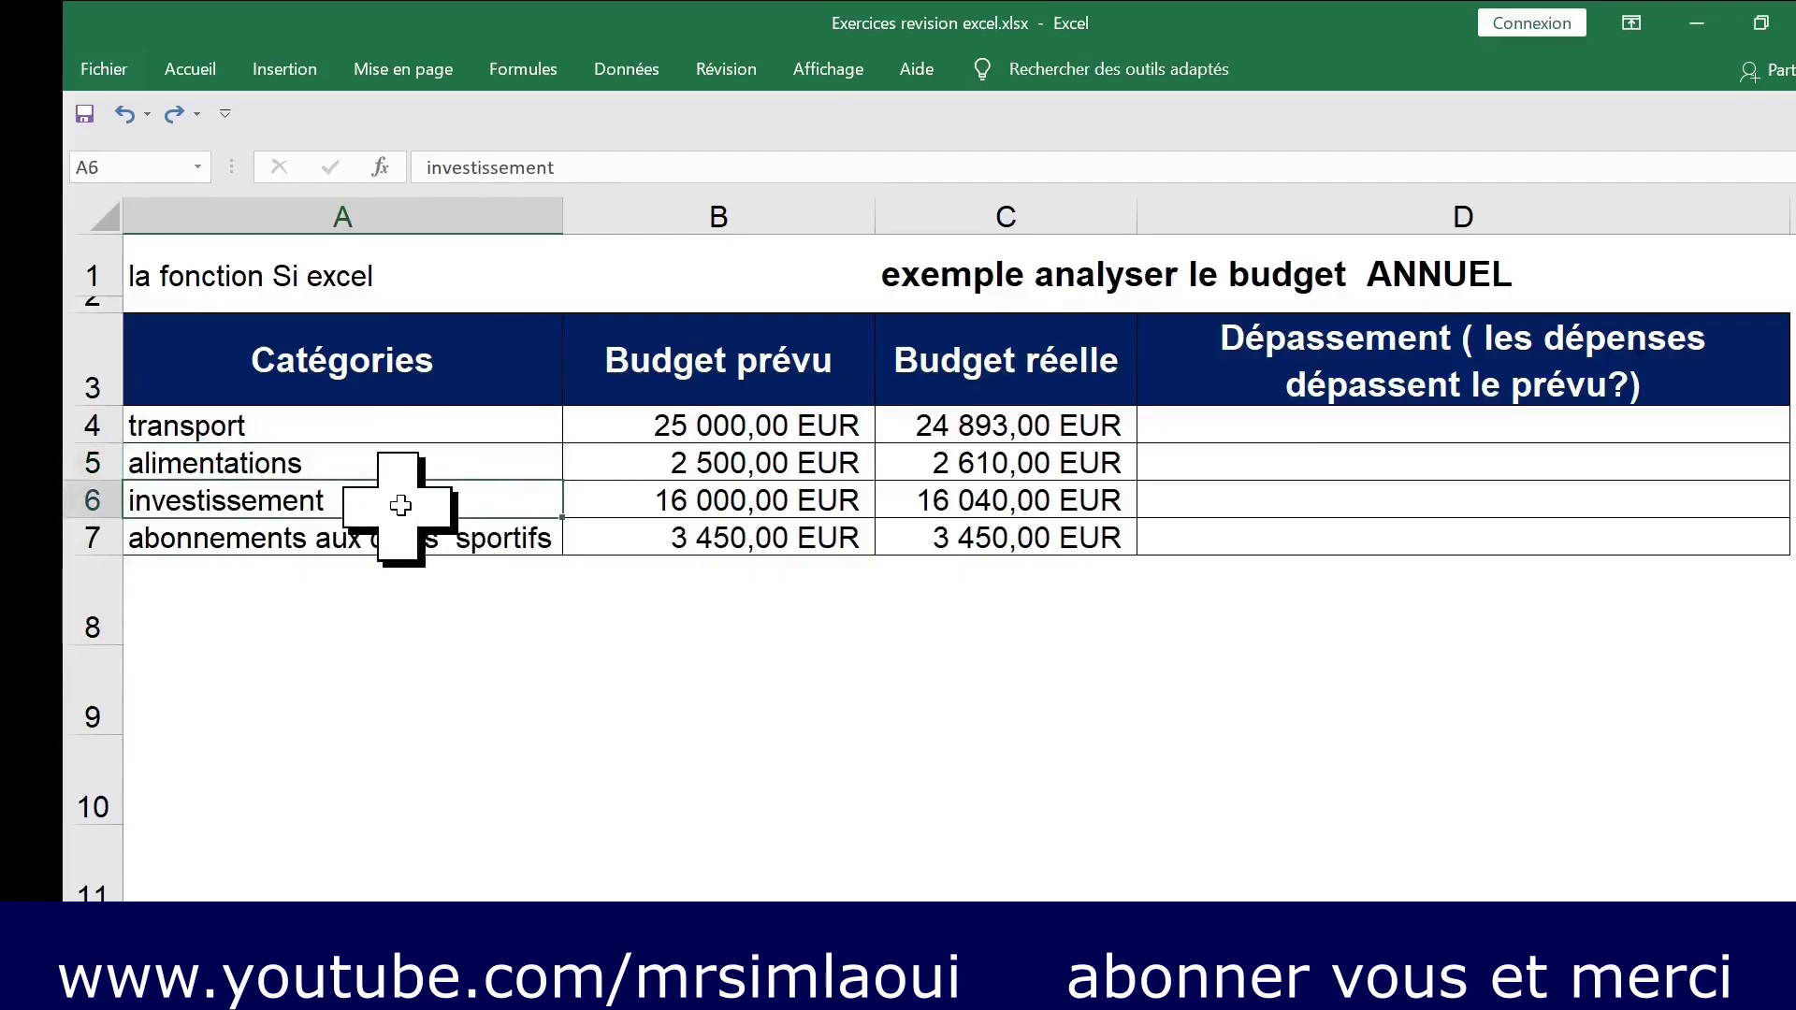
left_click(400, 547)
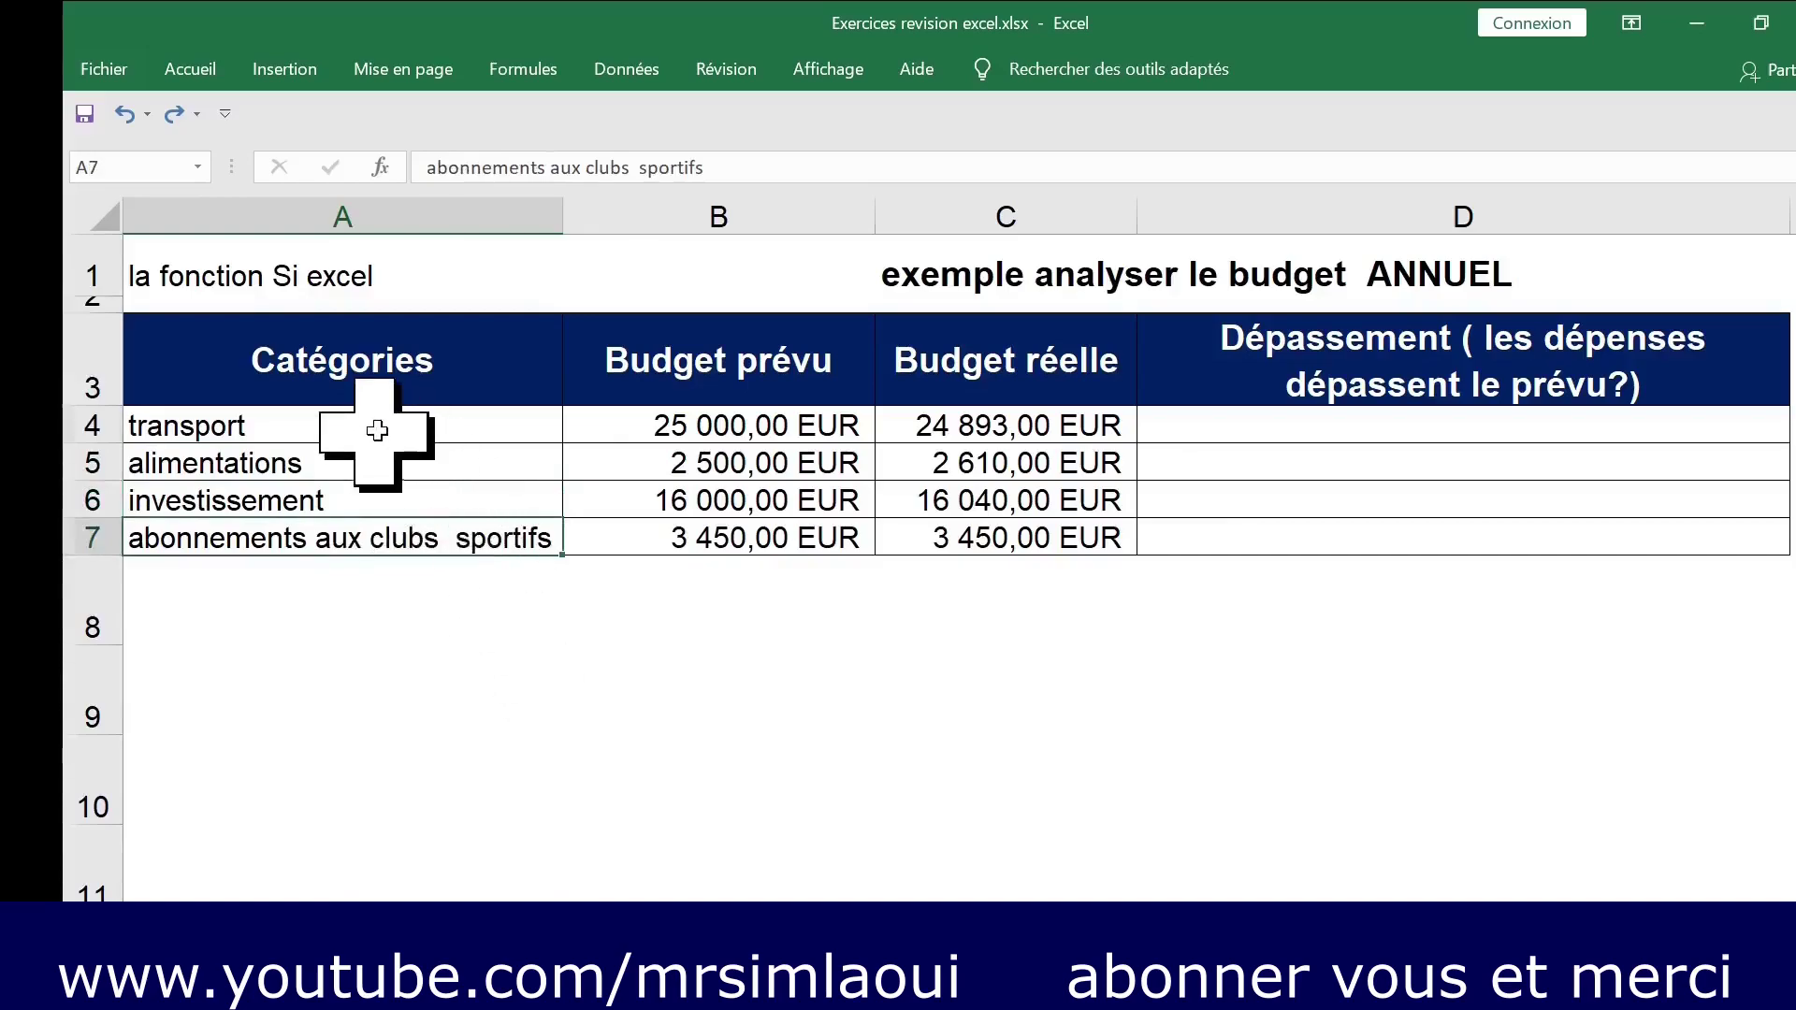
left_click_drag(373, 425, 385, 511)
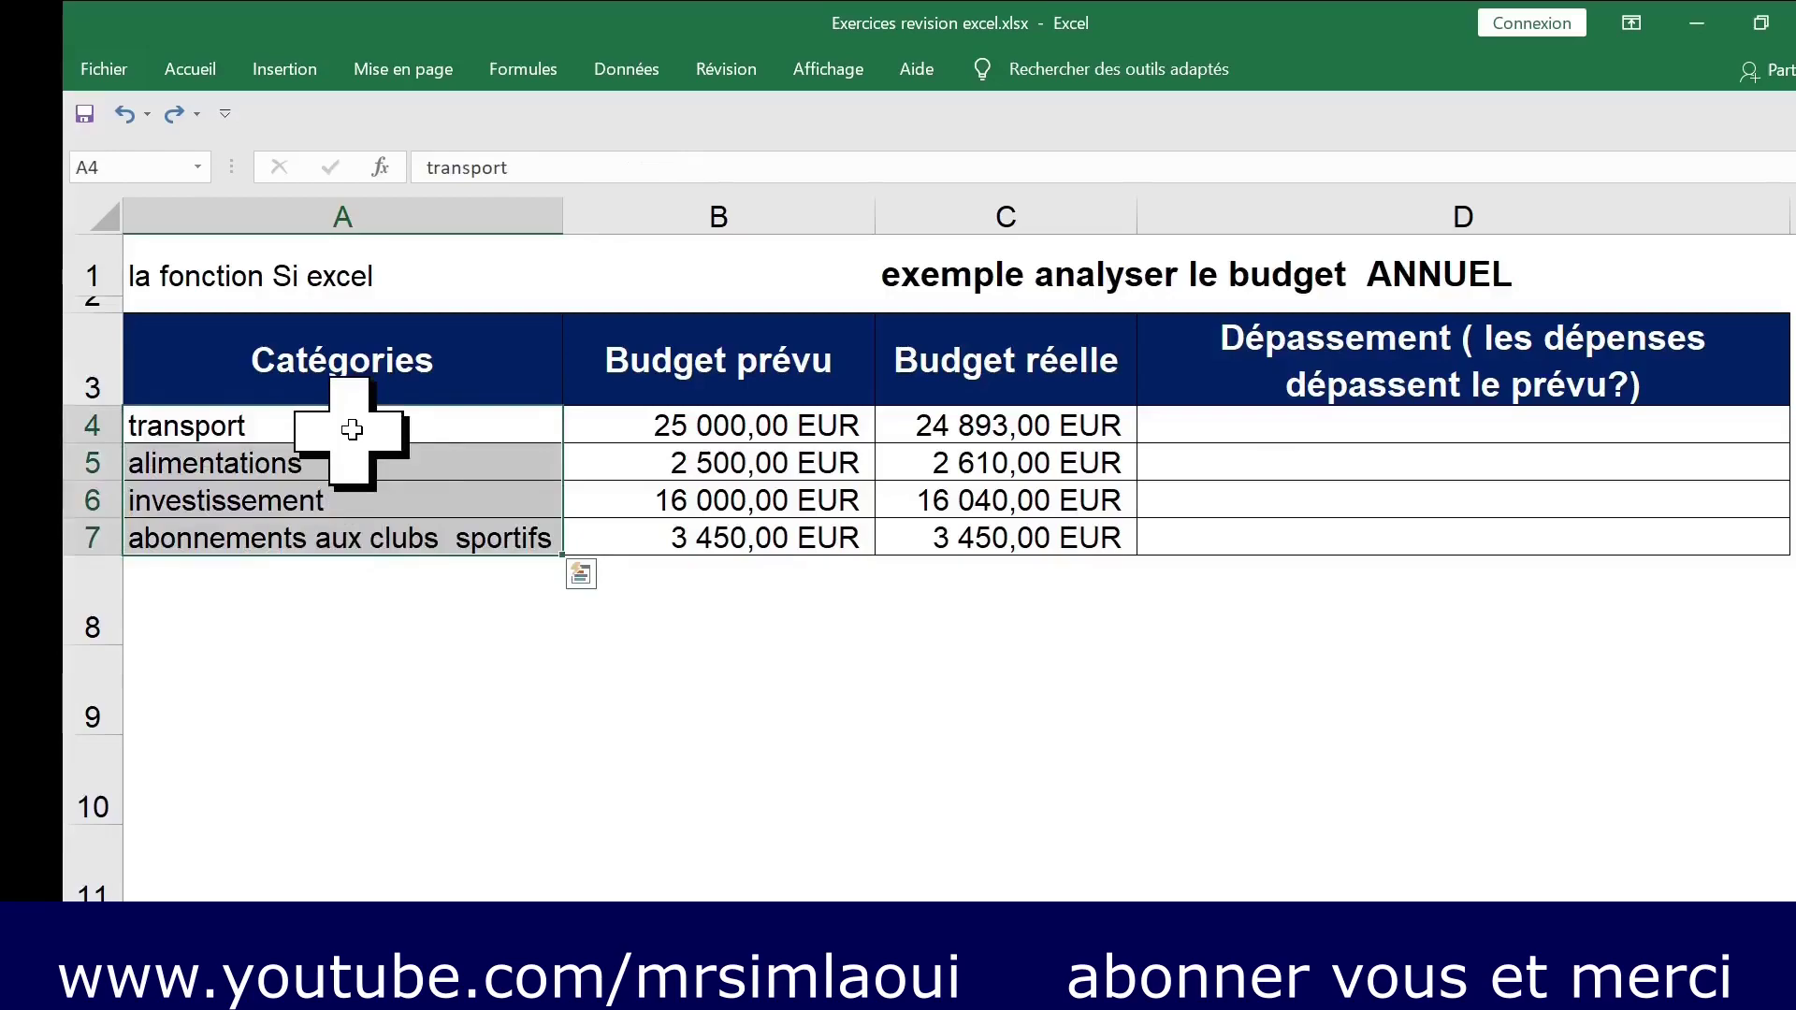
left_click(715, 418)
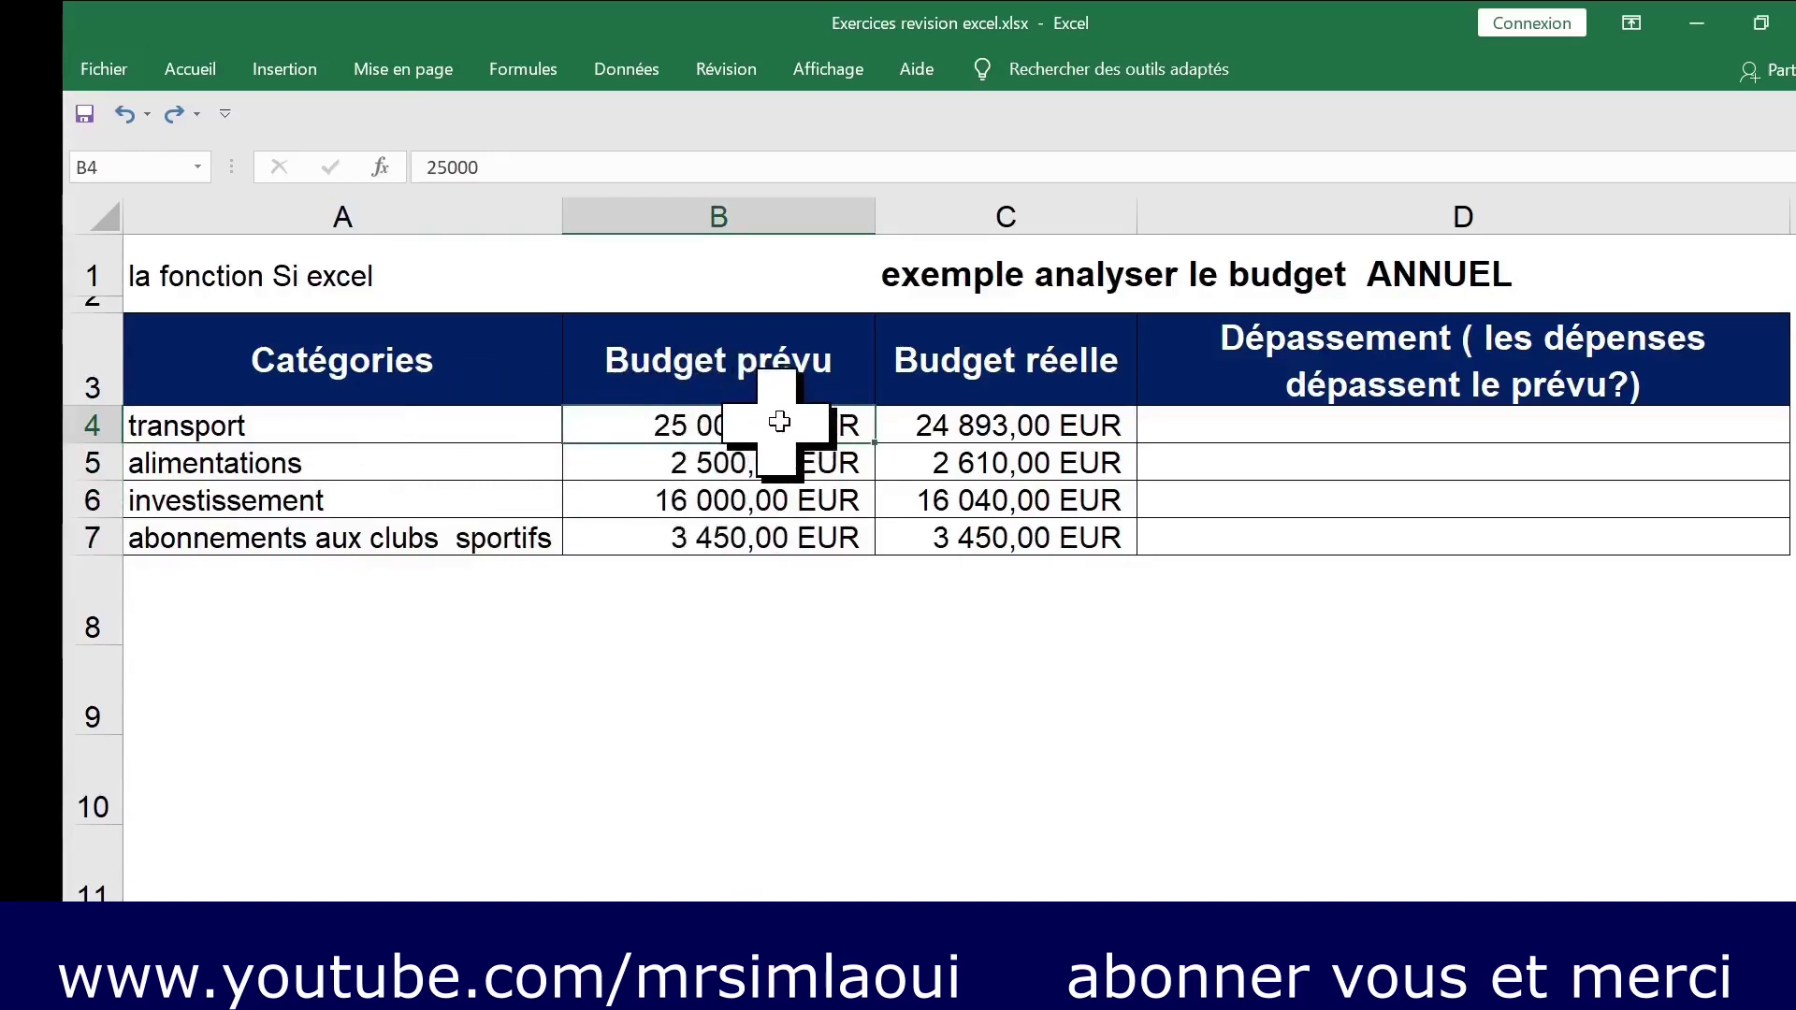
left_click(1043, 429)
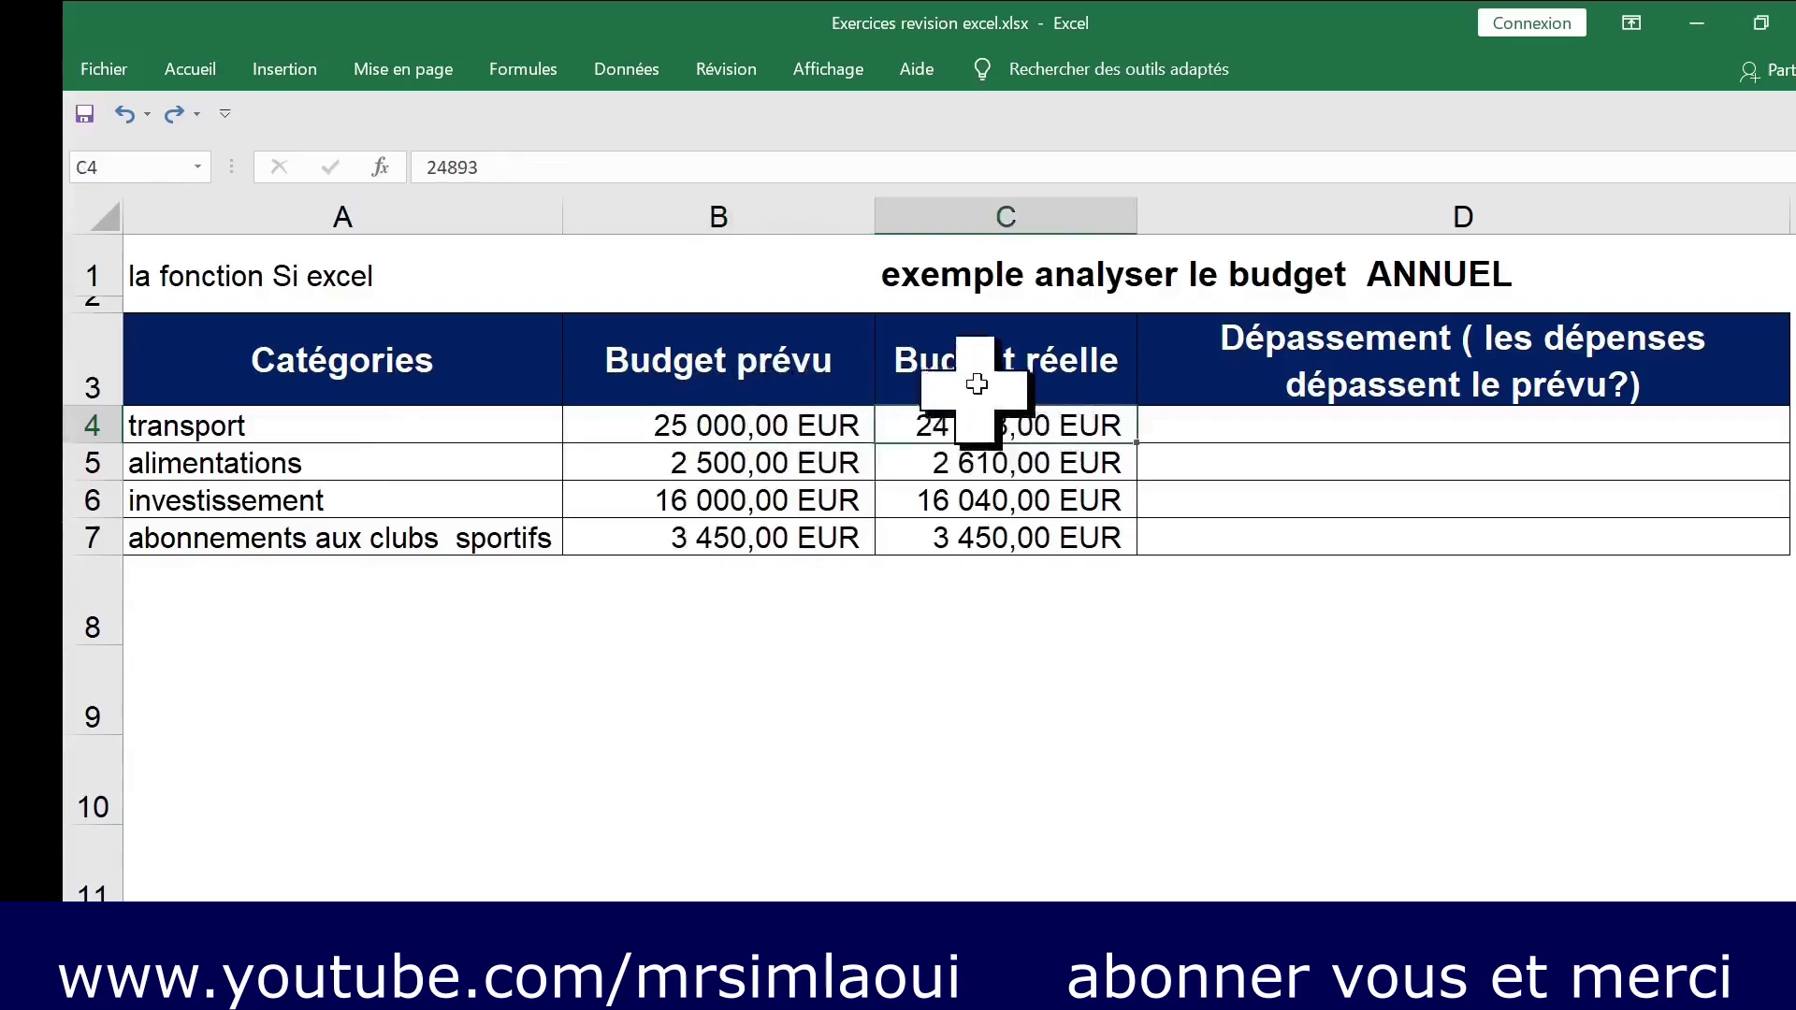
left_click_drag(975, 354, 991, 523)
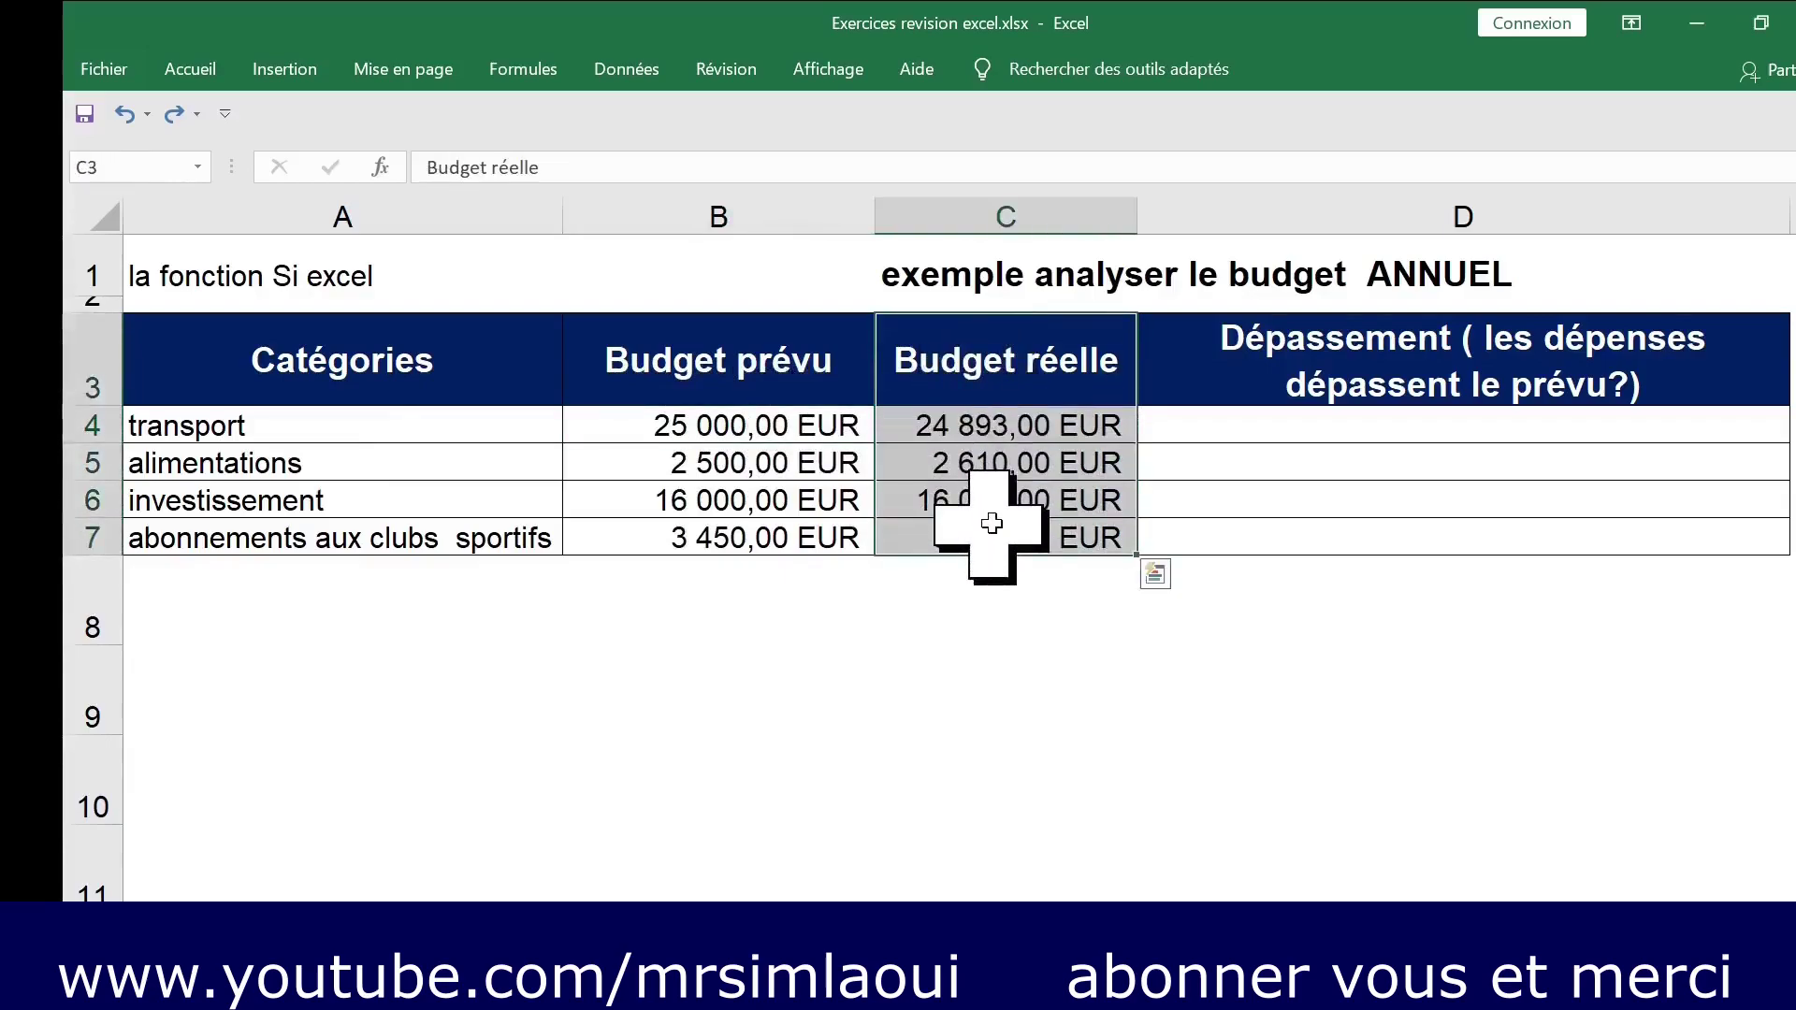
left_click(927, 640)
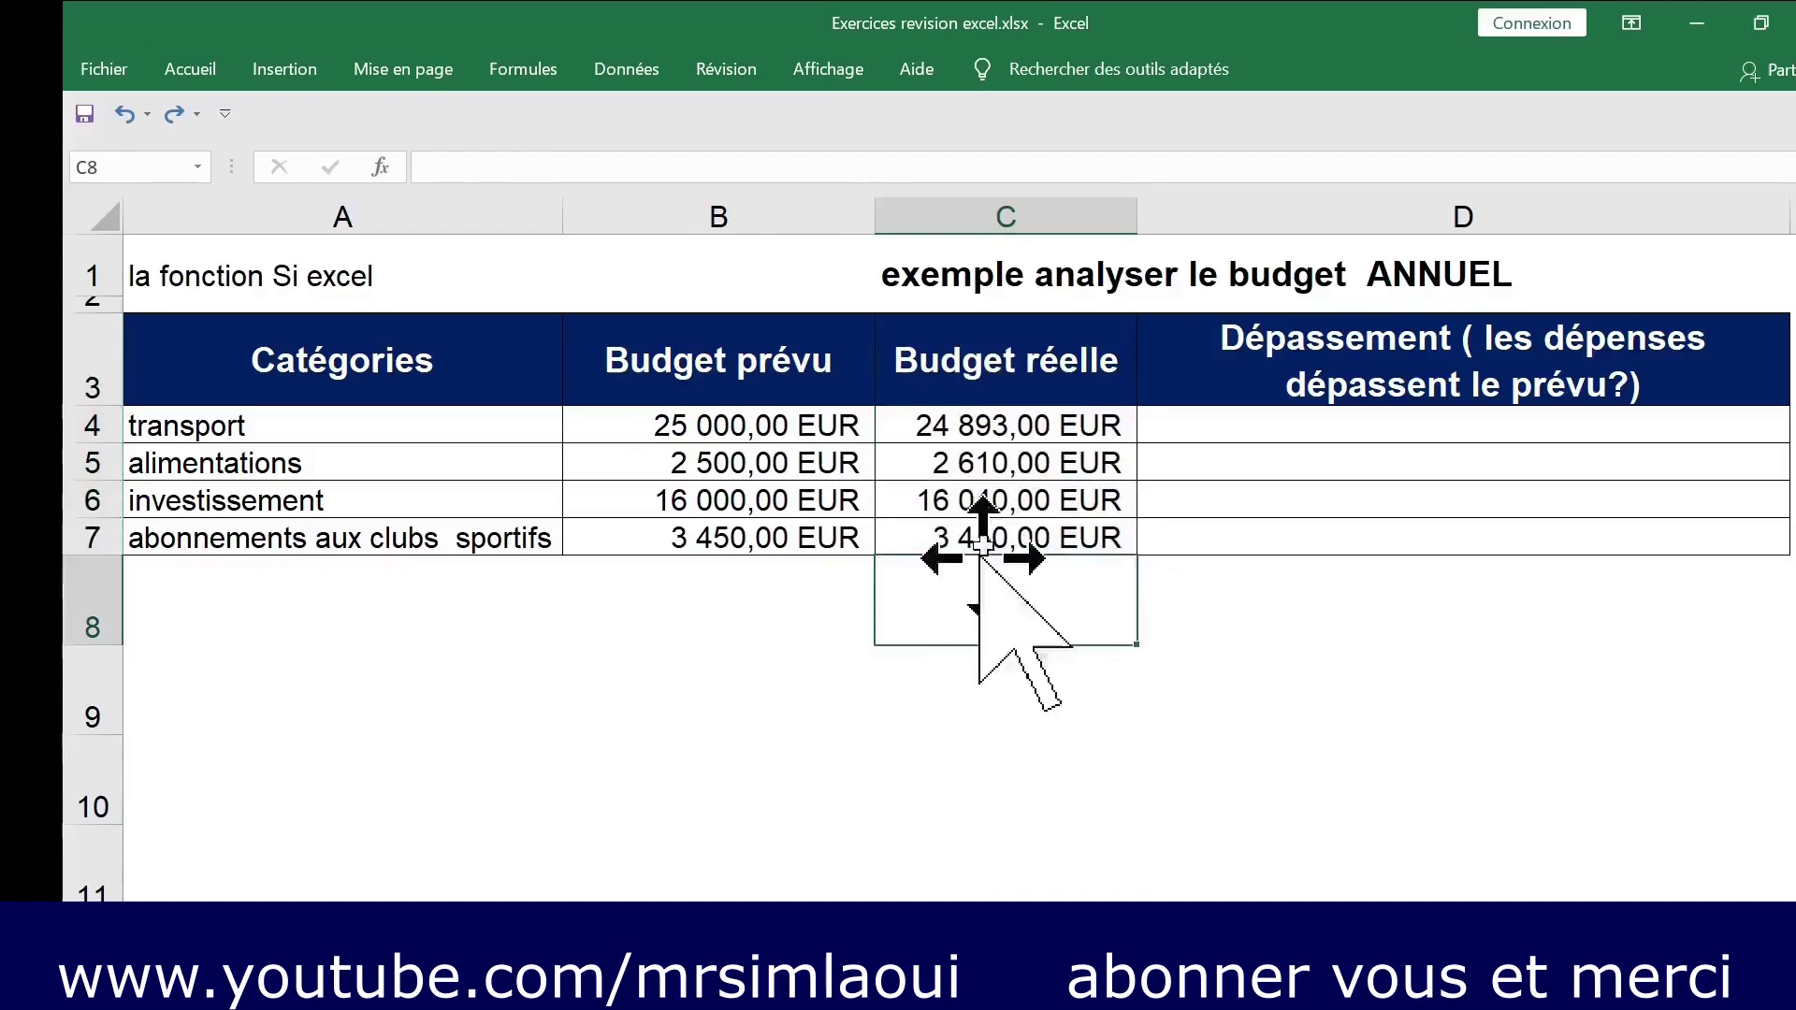
left_click(1334, 433)
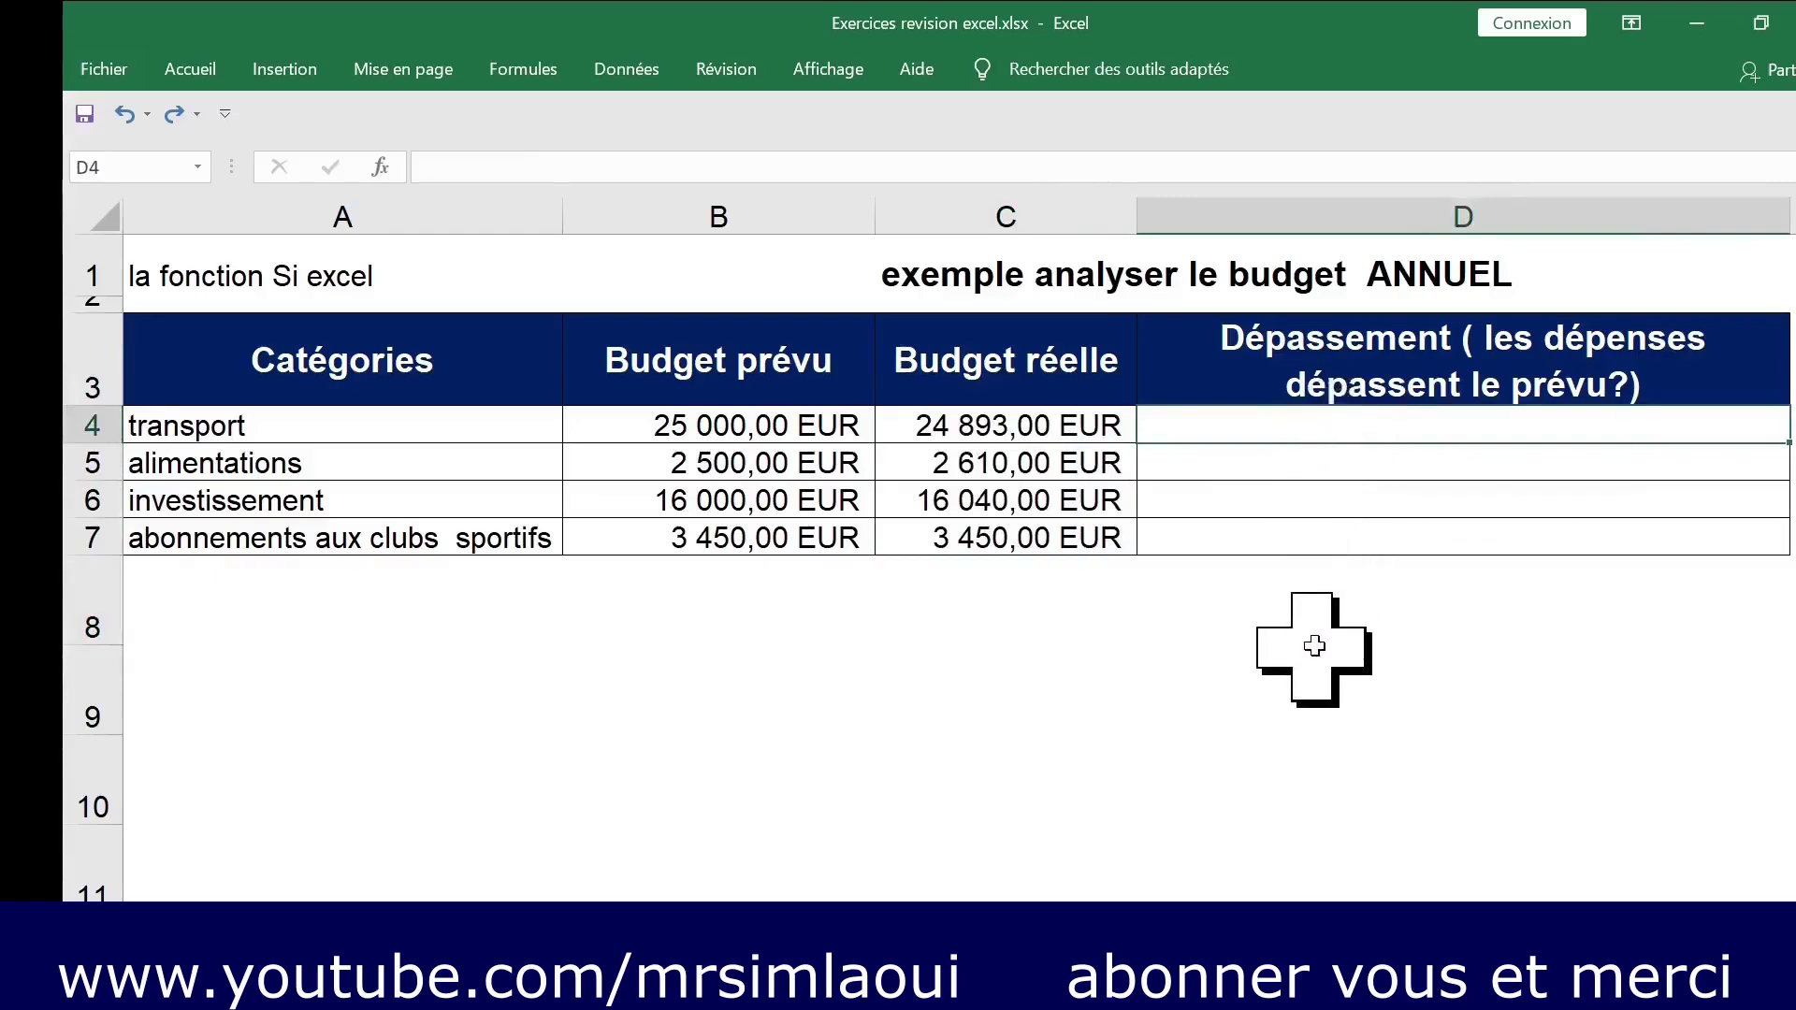
left_click(1286, 462)
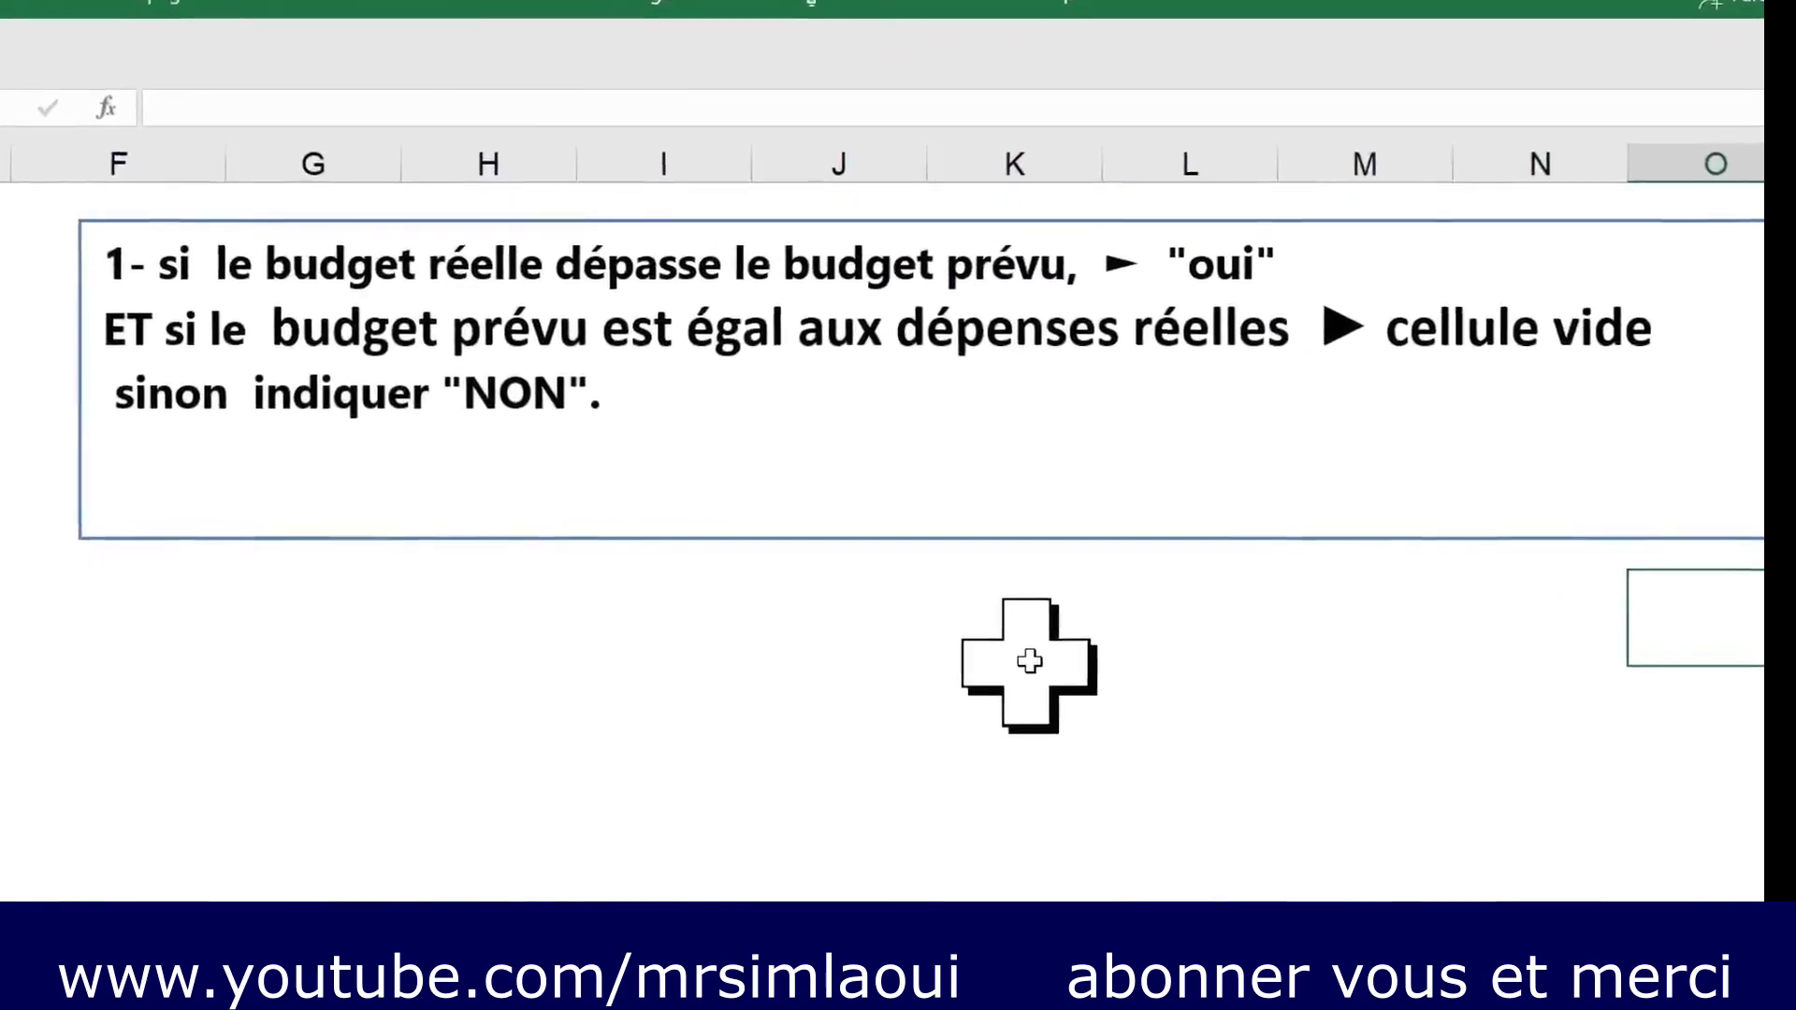
Read the text box beside the table for the conditions that decide between "oui", an empty cell and "NON".
left_click(688, 482)
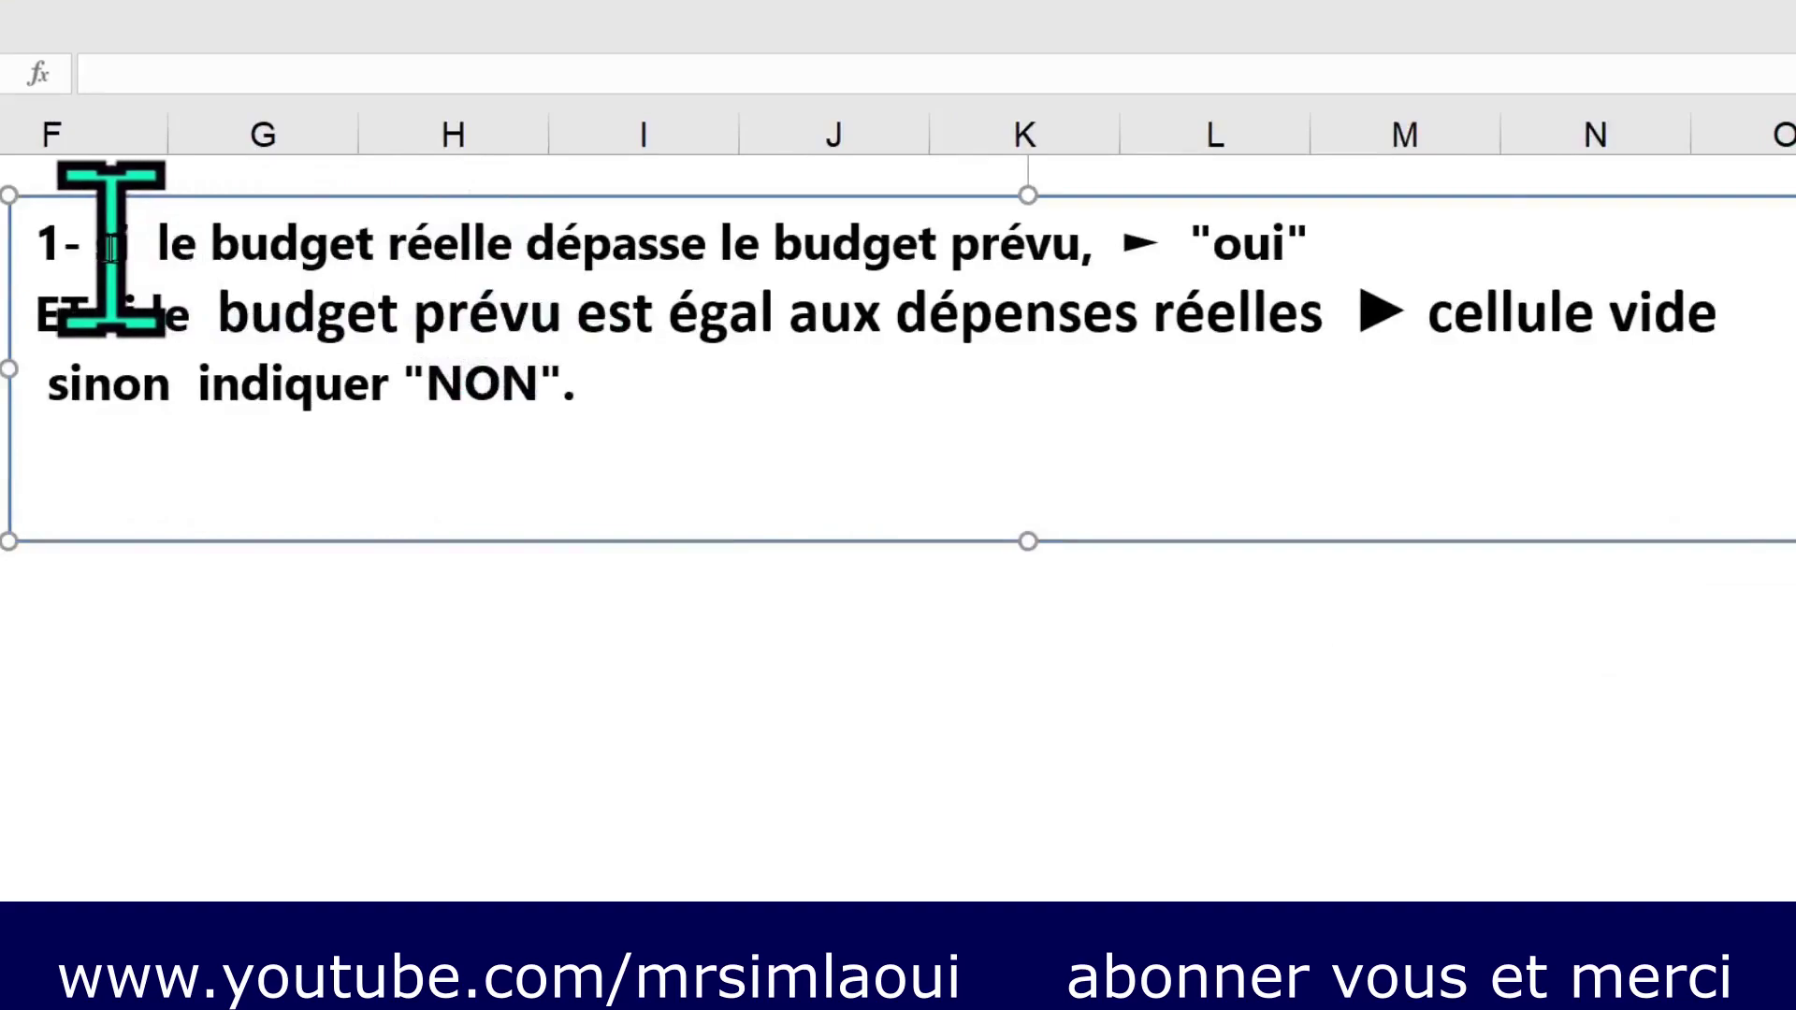
left_click_drag(97, 249, 952, 250)
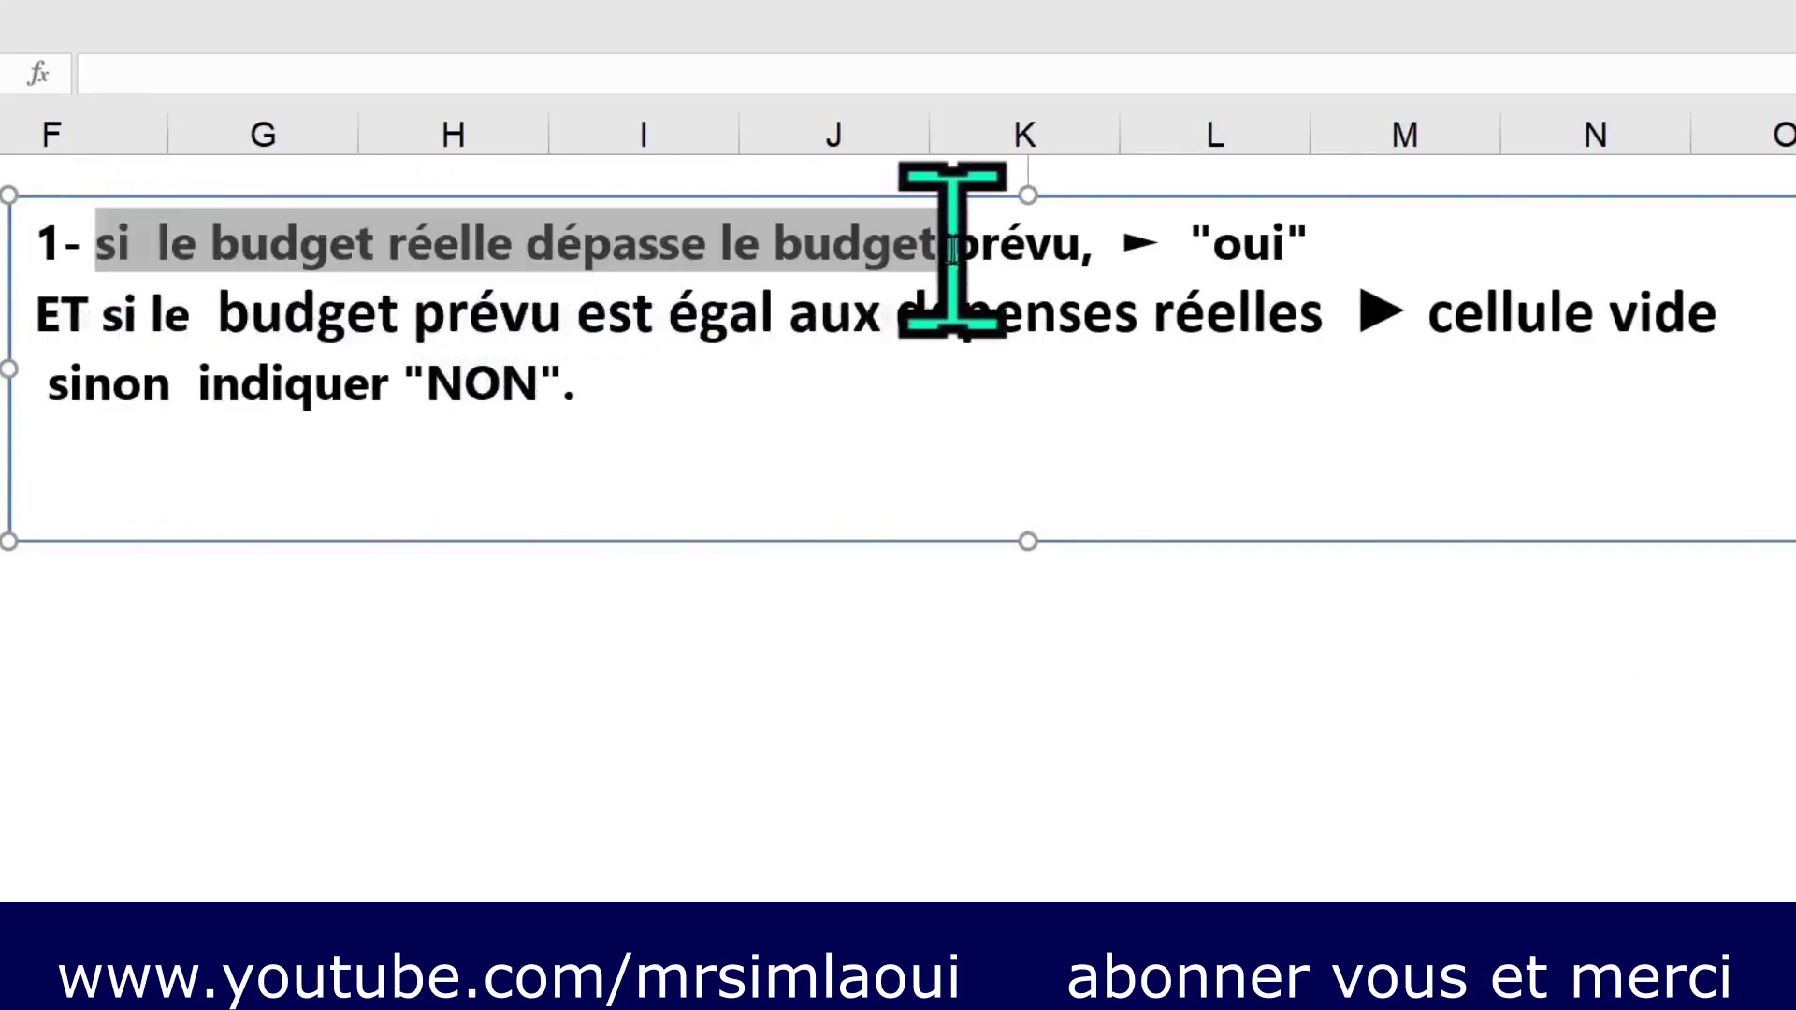
left_click(1026, 249)
left_click(1228, 246)
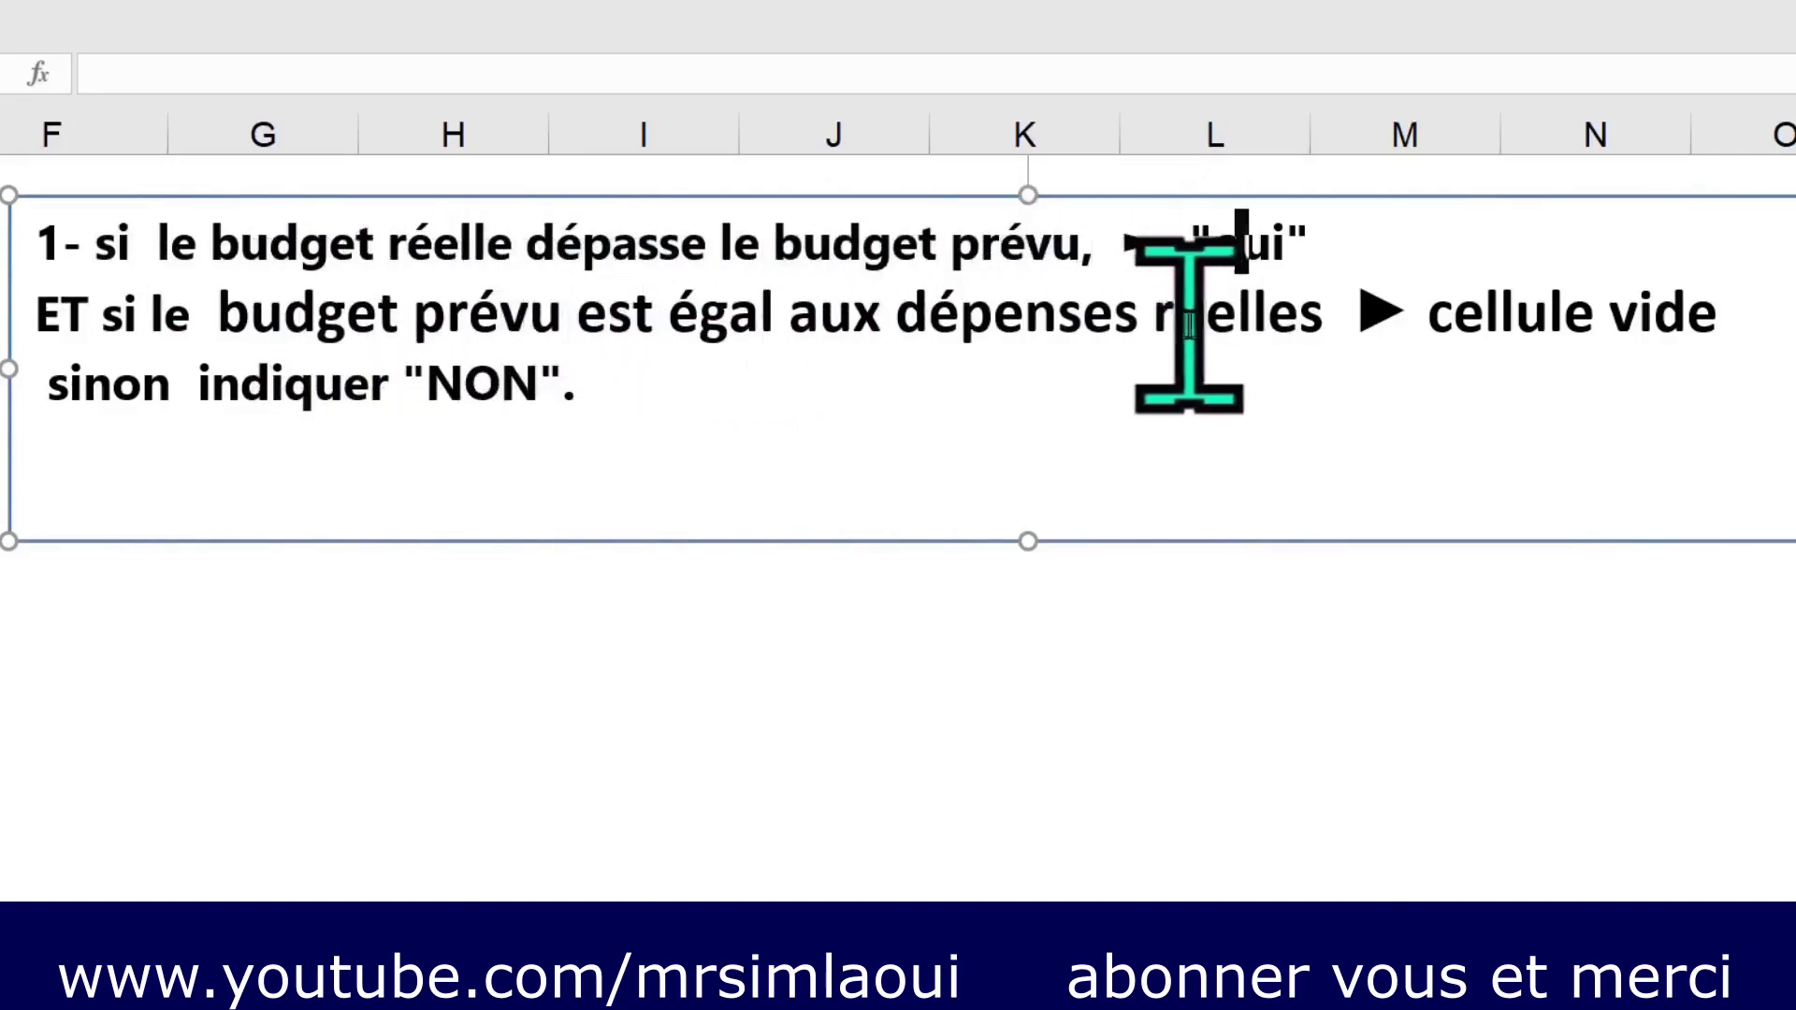
left_click_drag(1353, 313, 1724, 308)
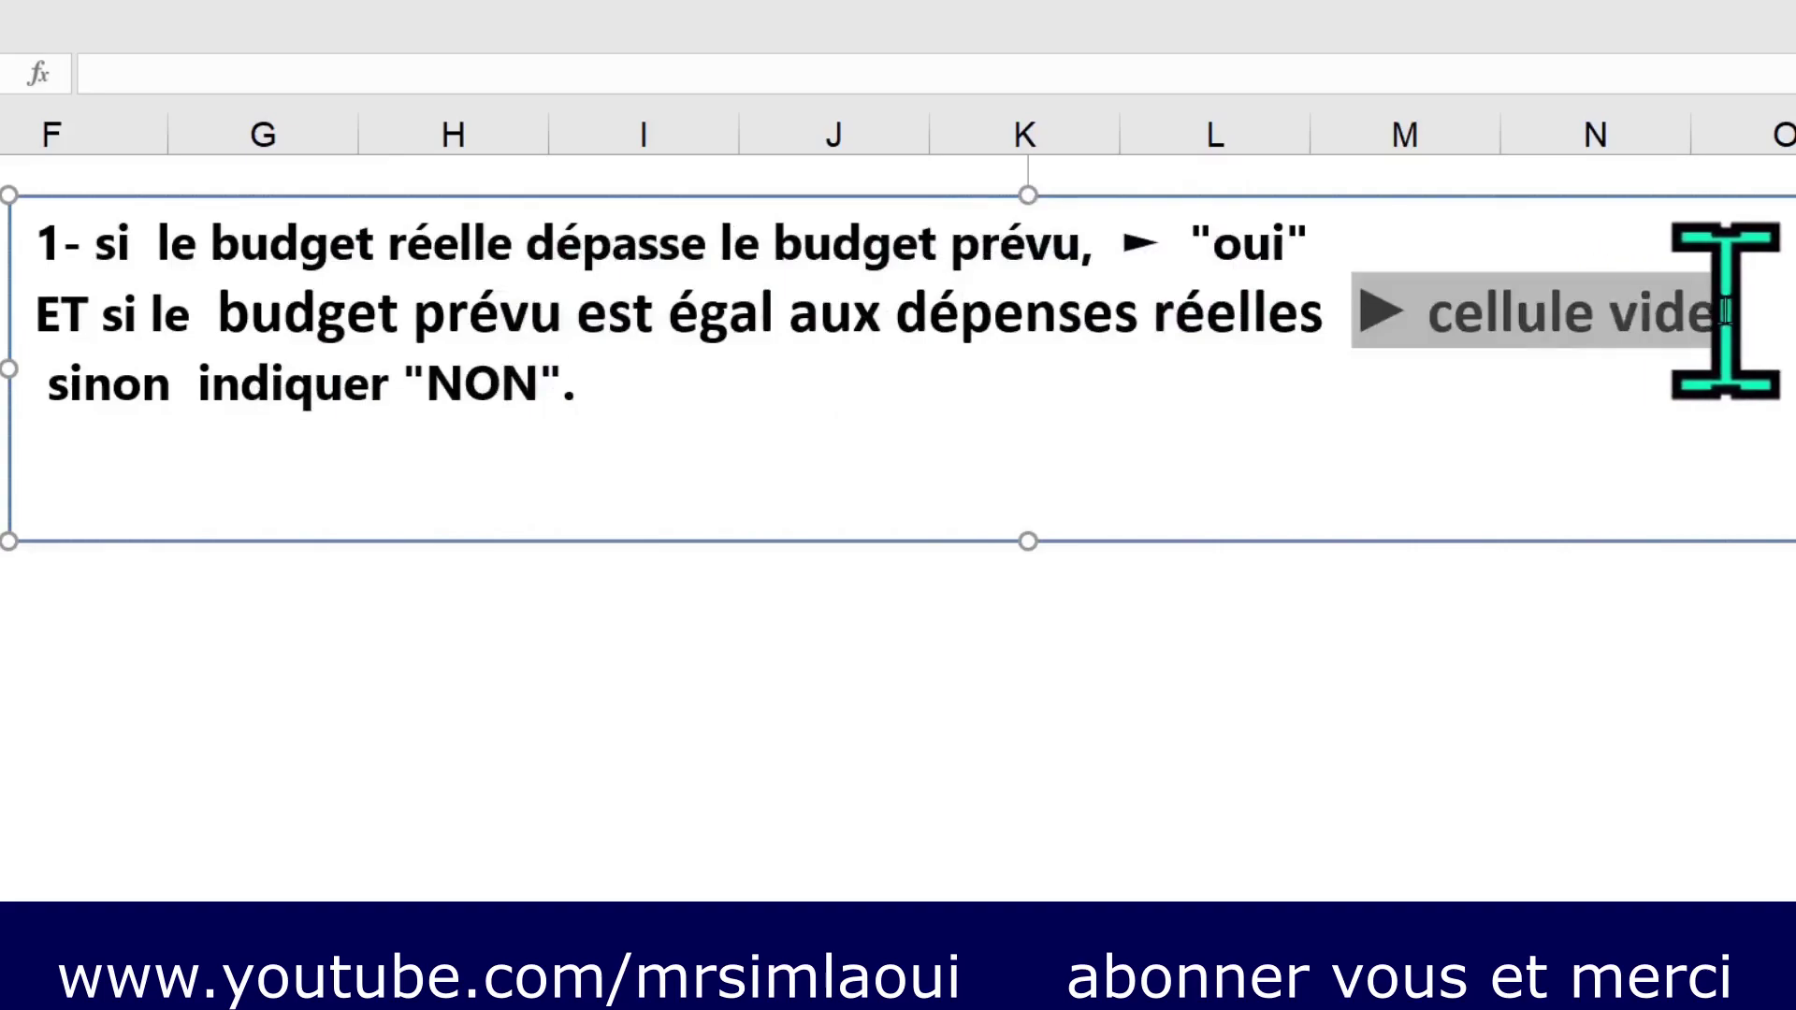
left_click(400, 381)
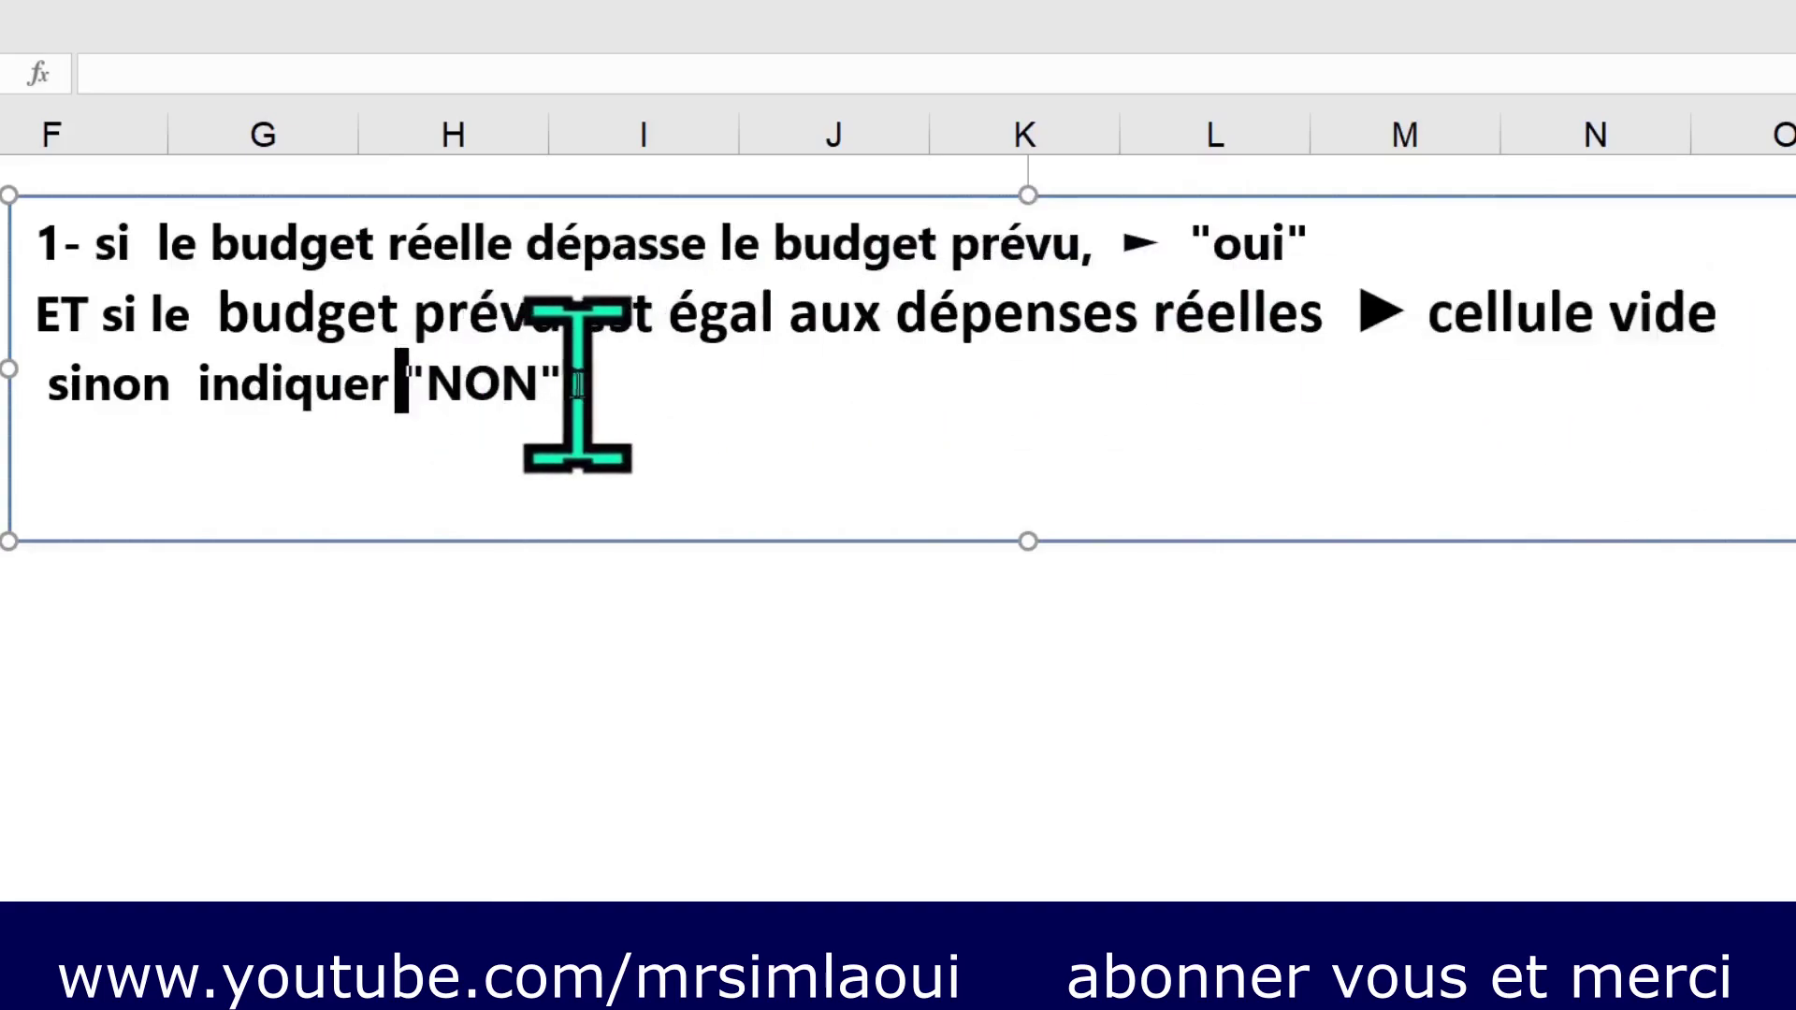
left_click_drag(304, 383, 58, 383)
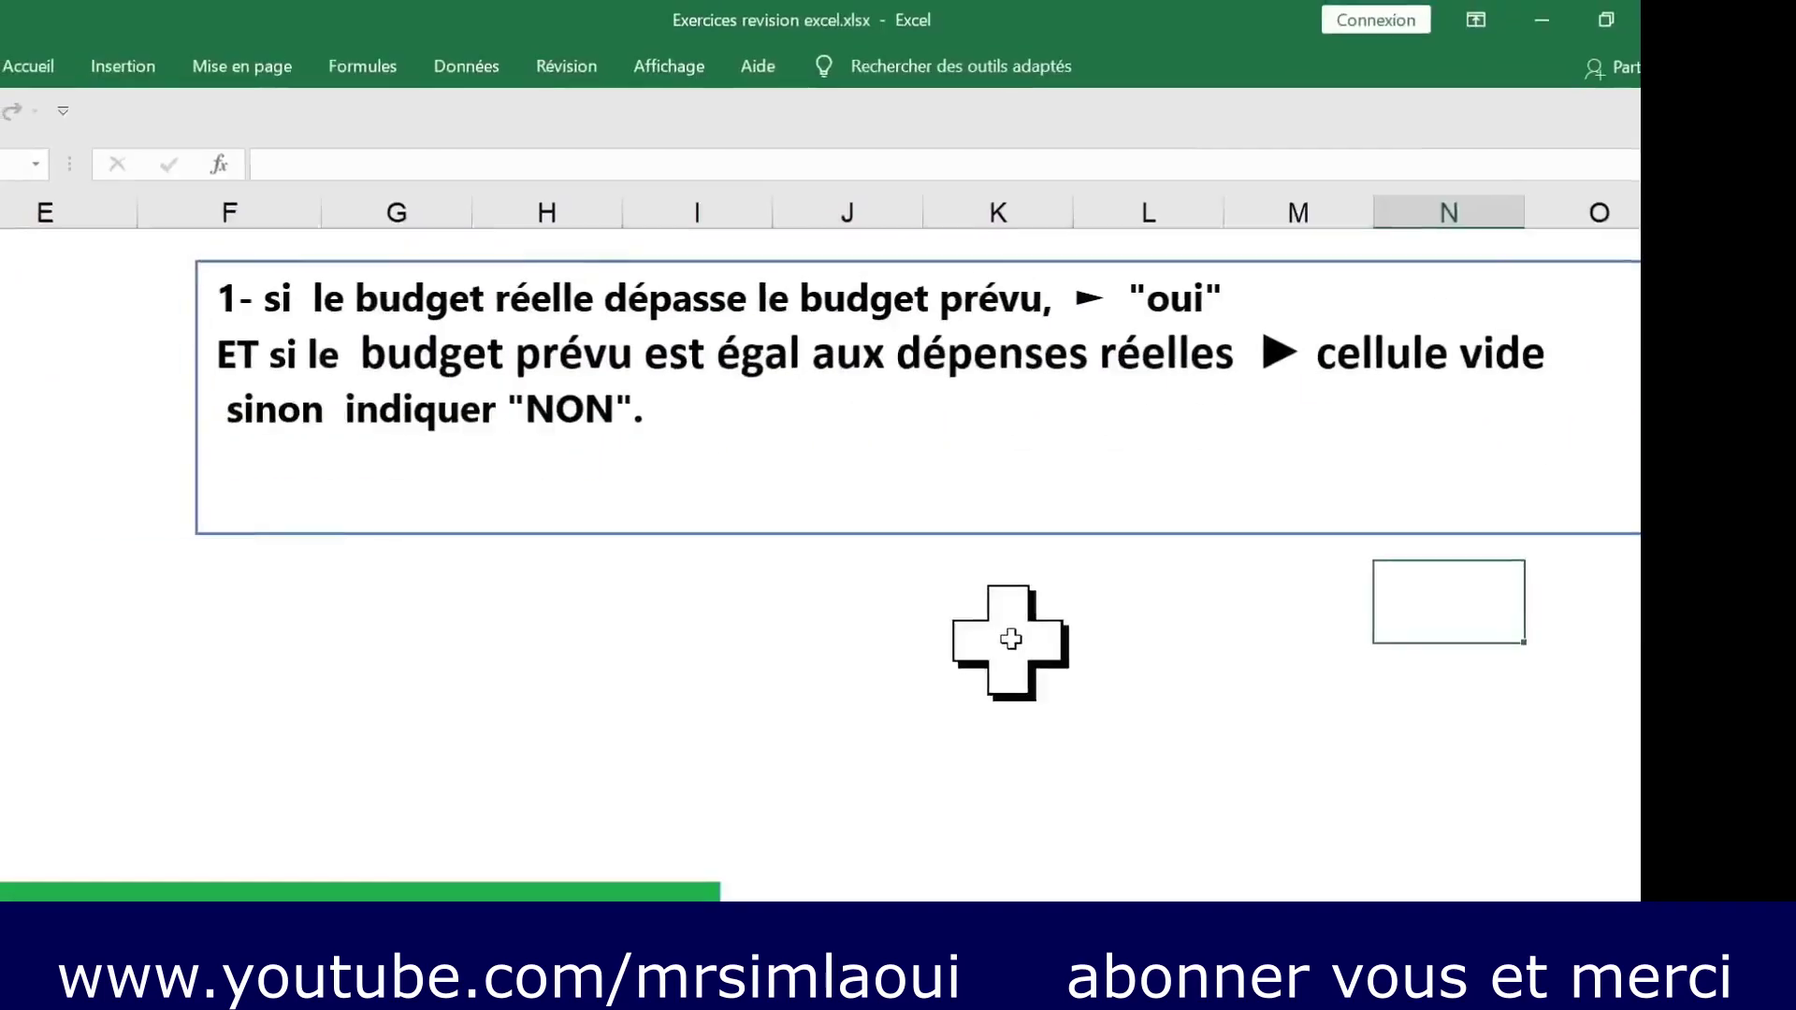
key("Right")
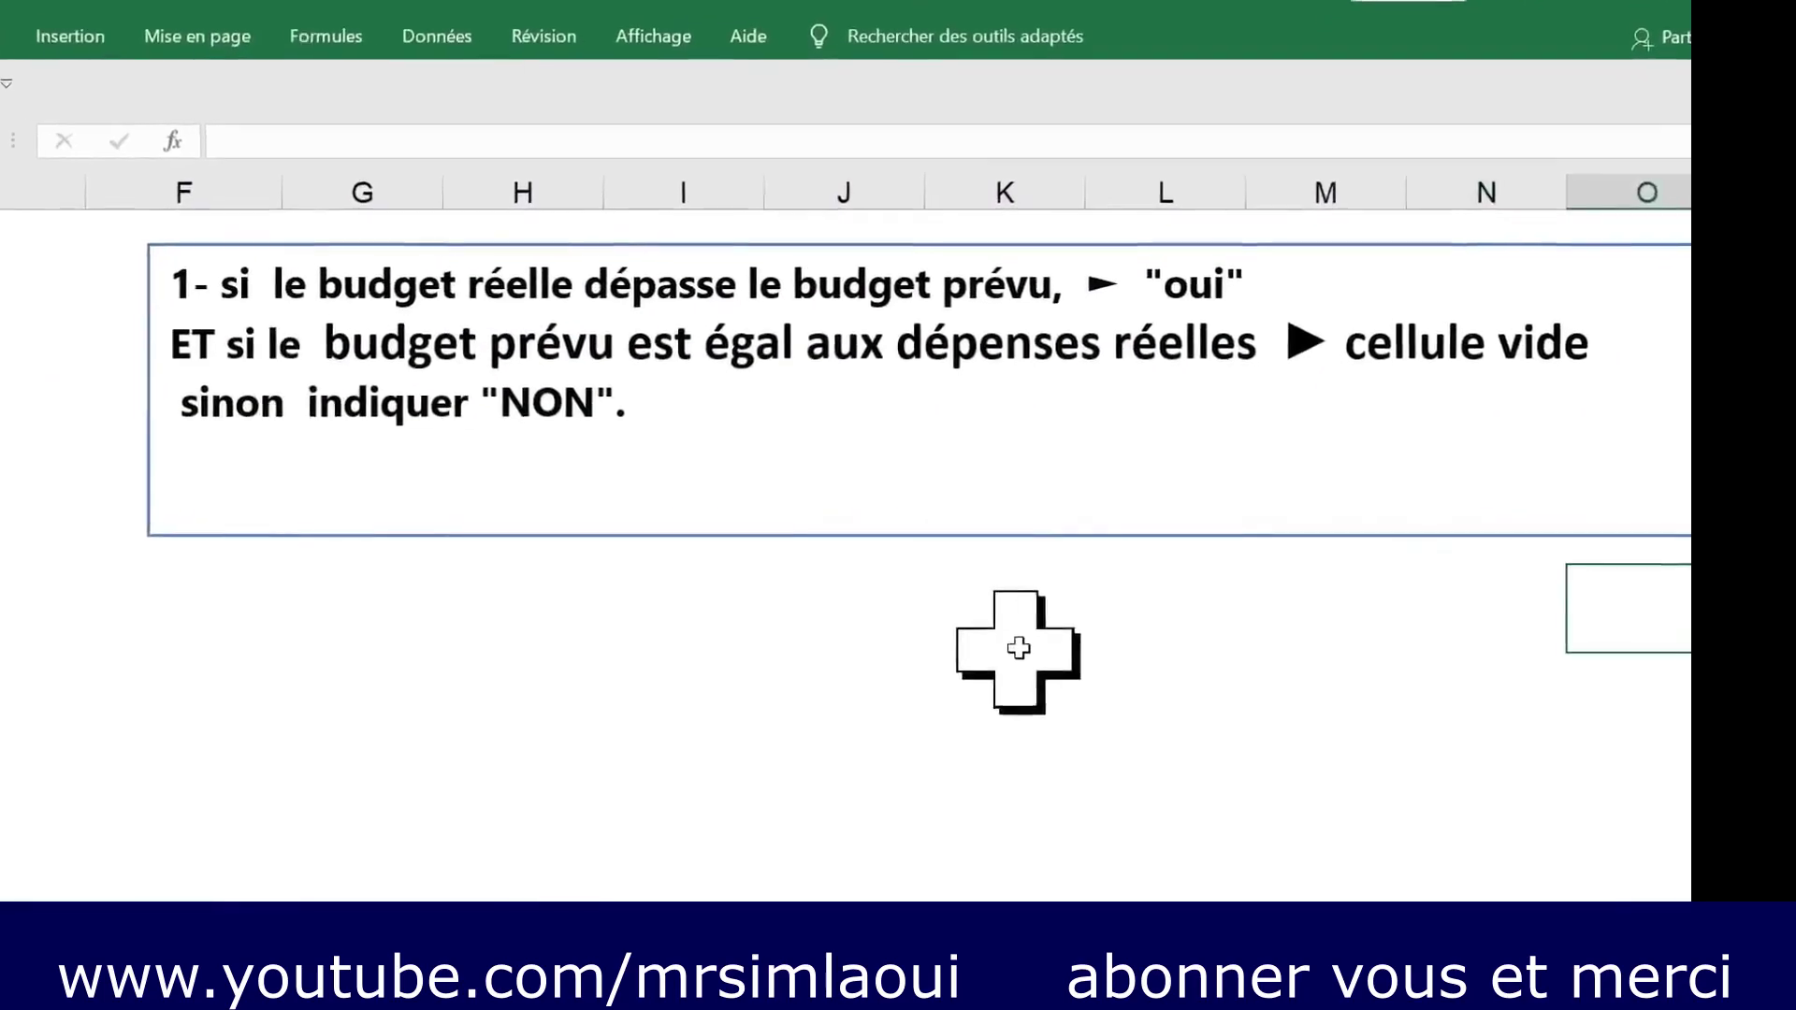
left_click(721, 505)
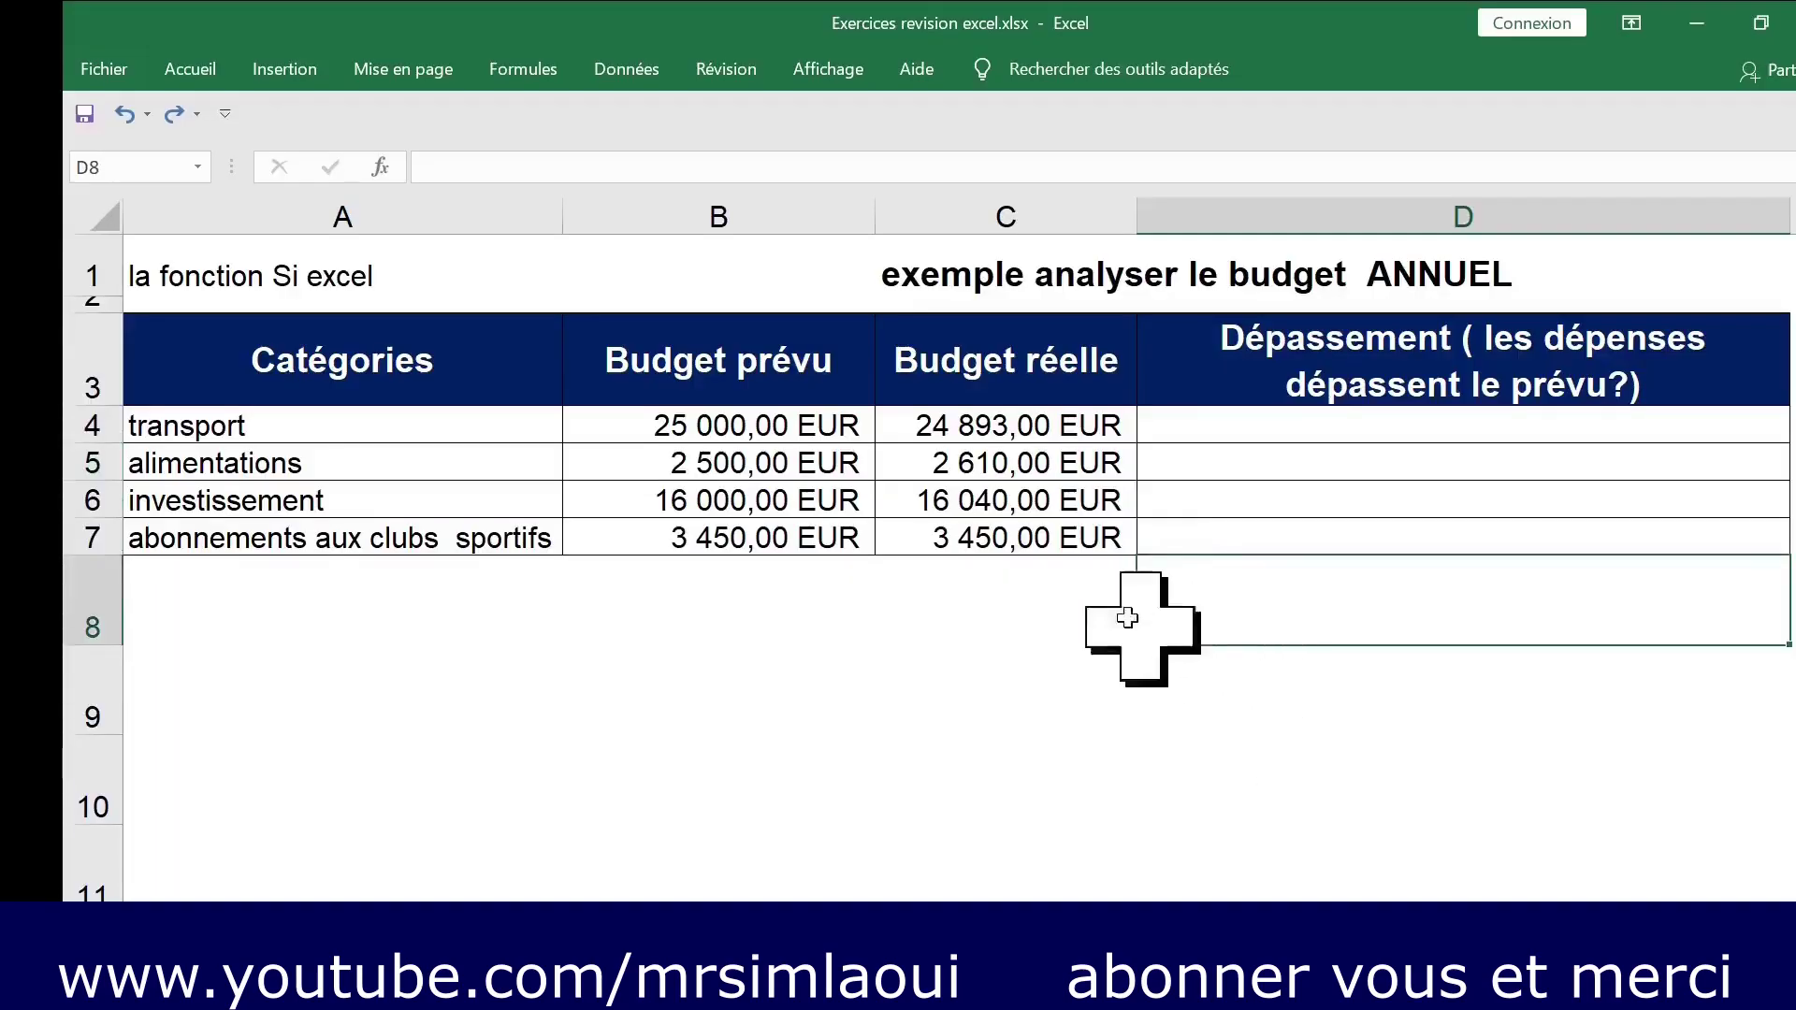
Write the possible results "oui;non; cellule vide" in cell D4 as a trial and clear the text again.
left_click(1127, 606)
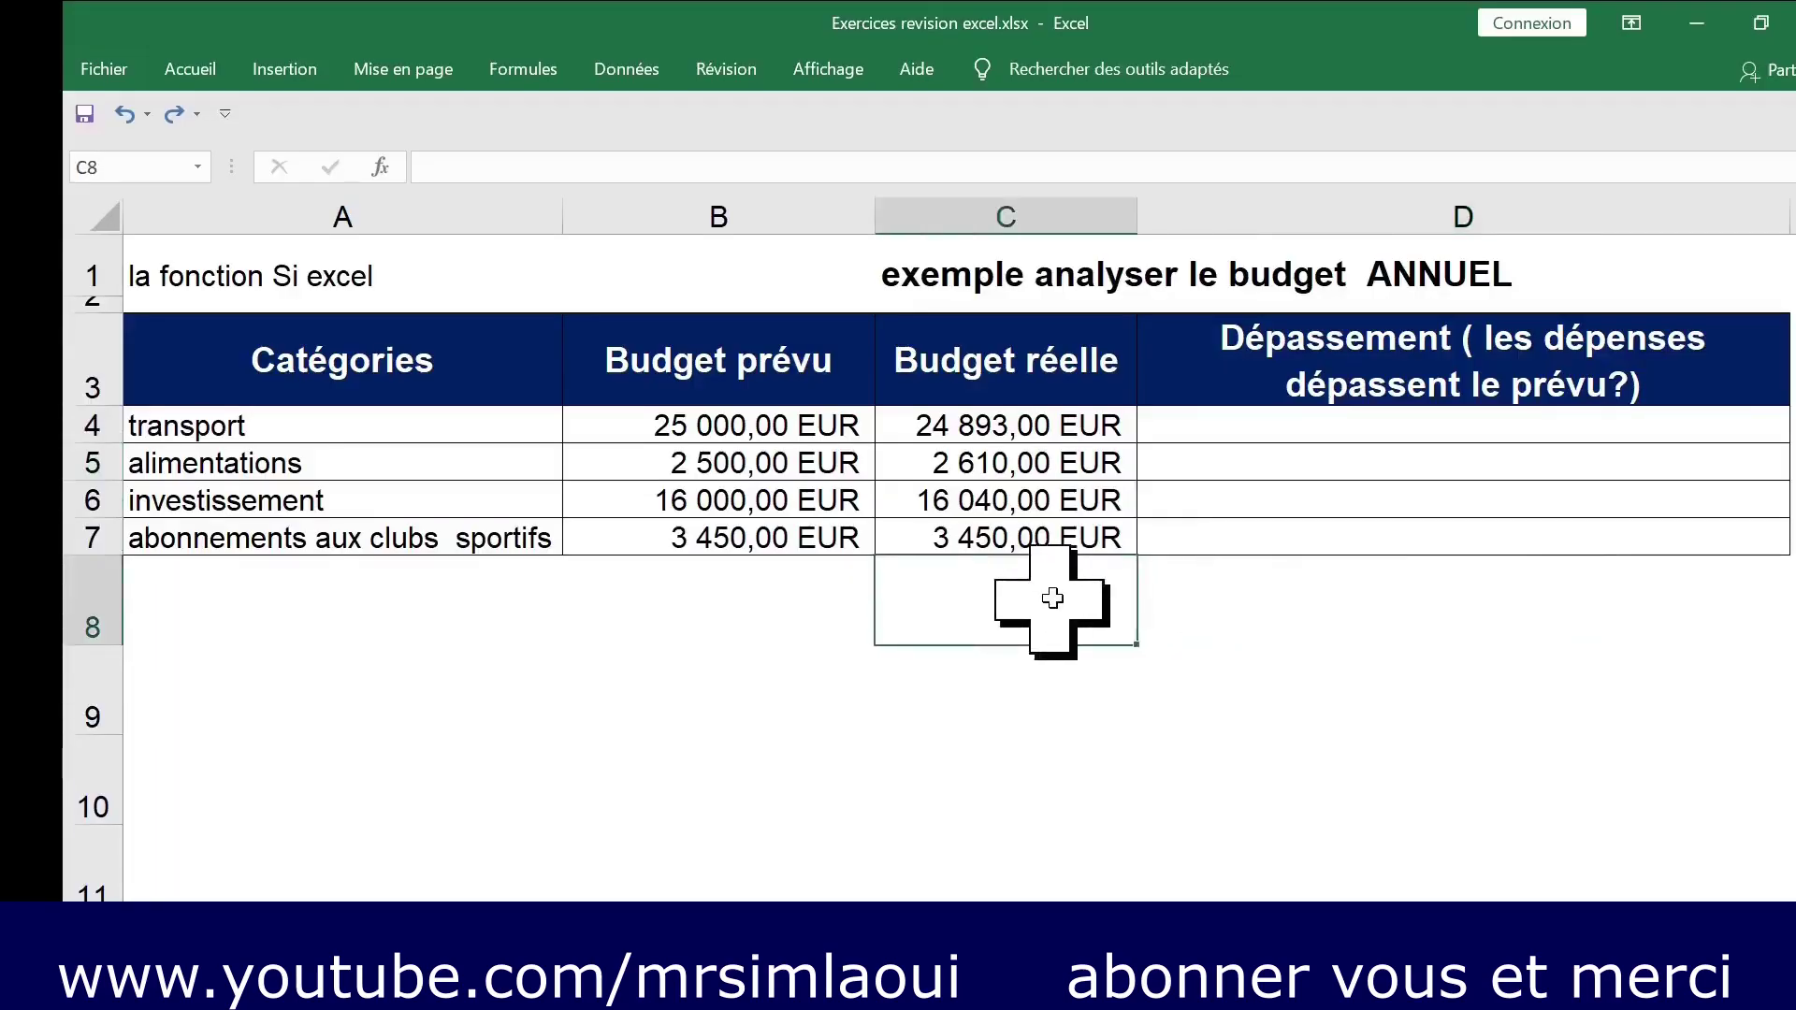
left_click(1363, 416)
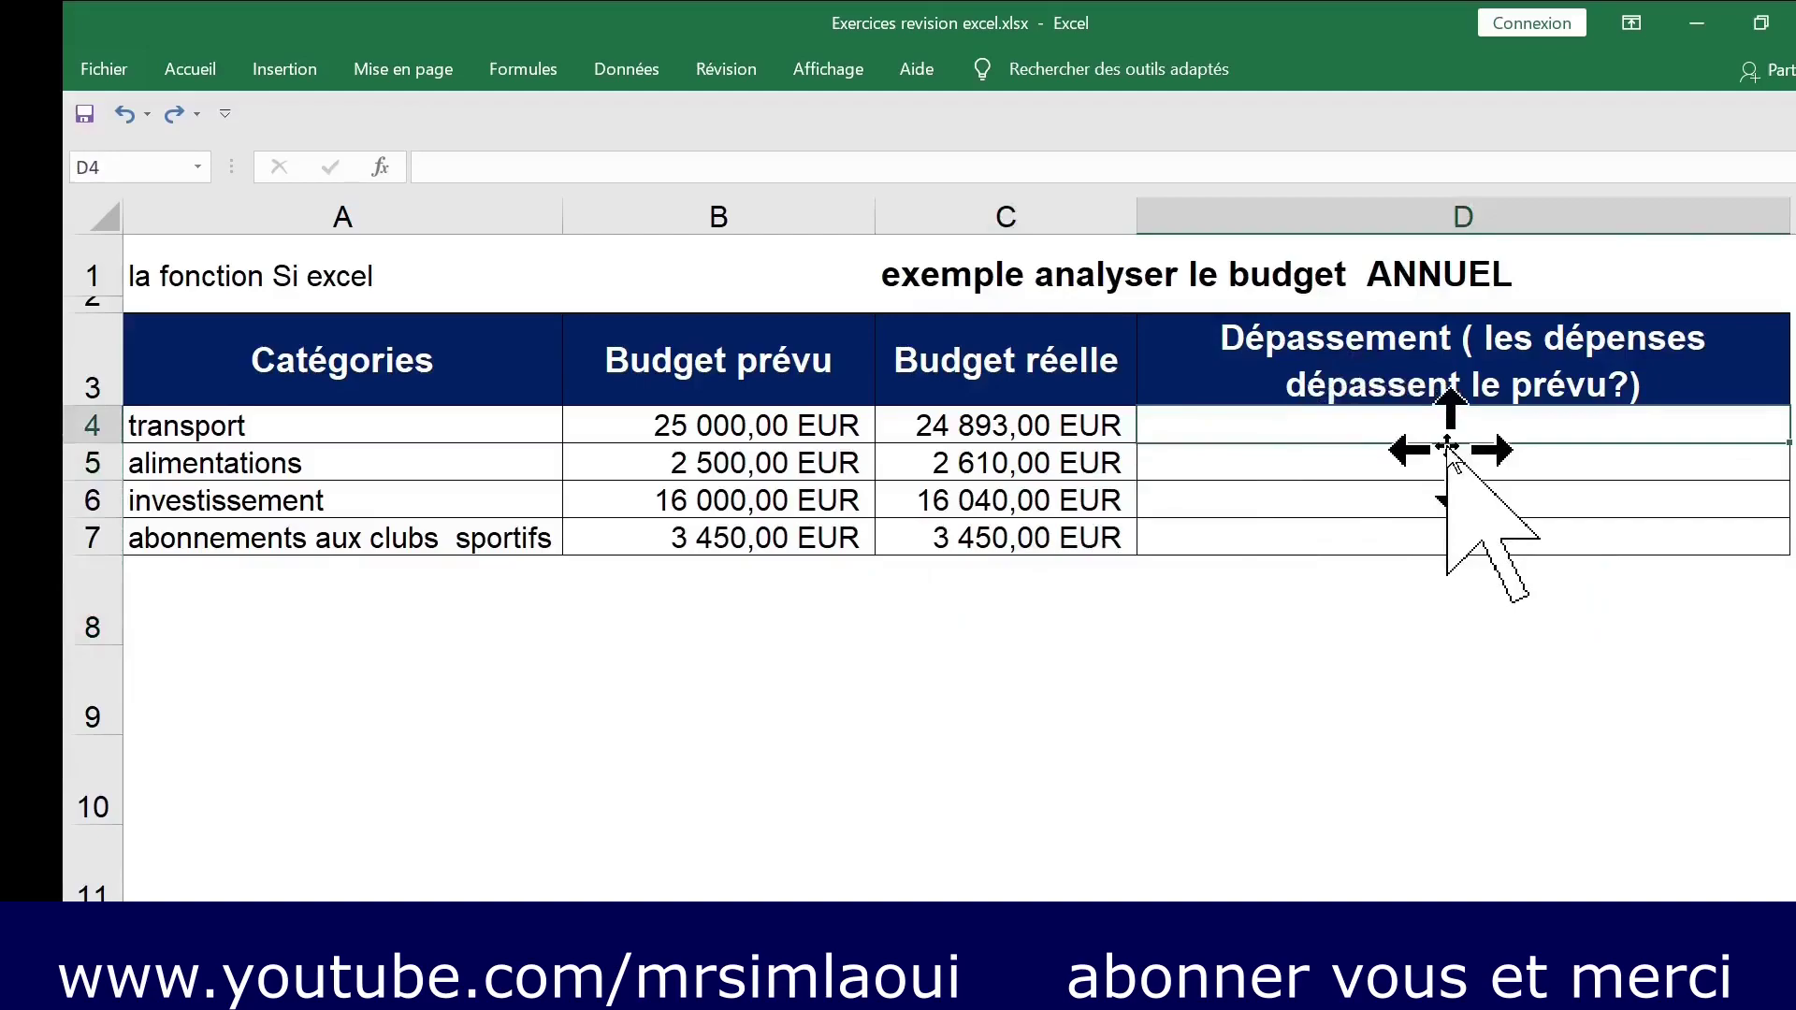
type("oui;")
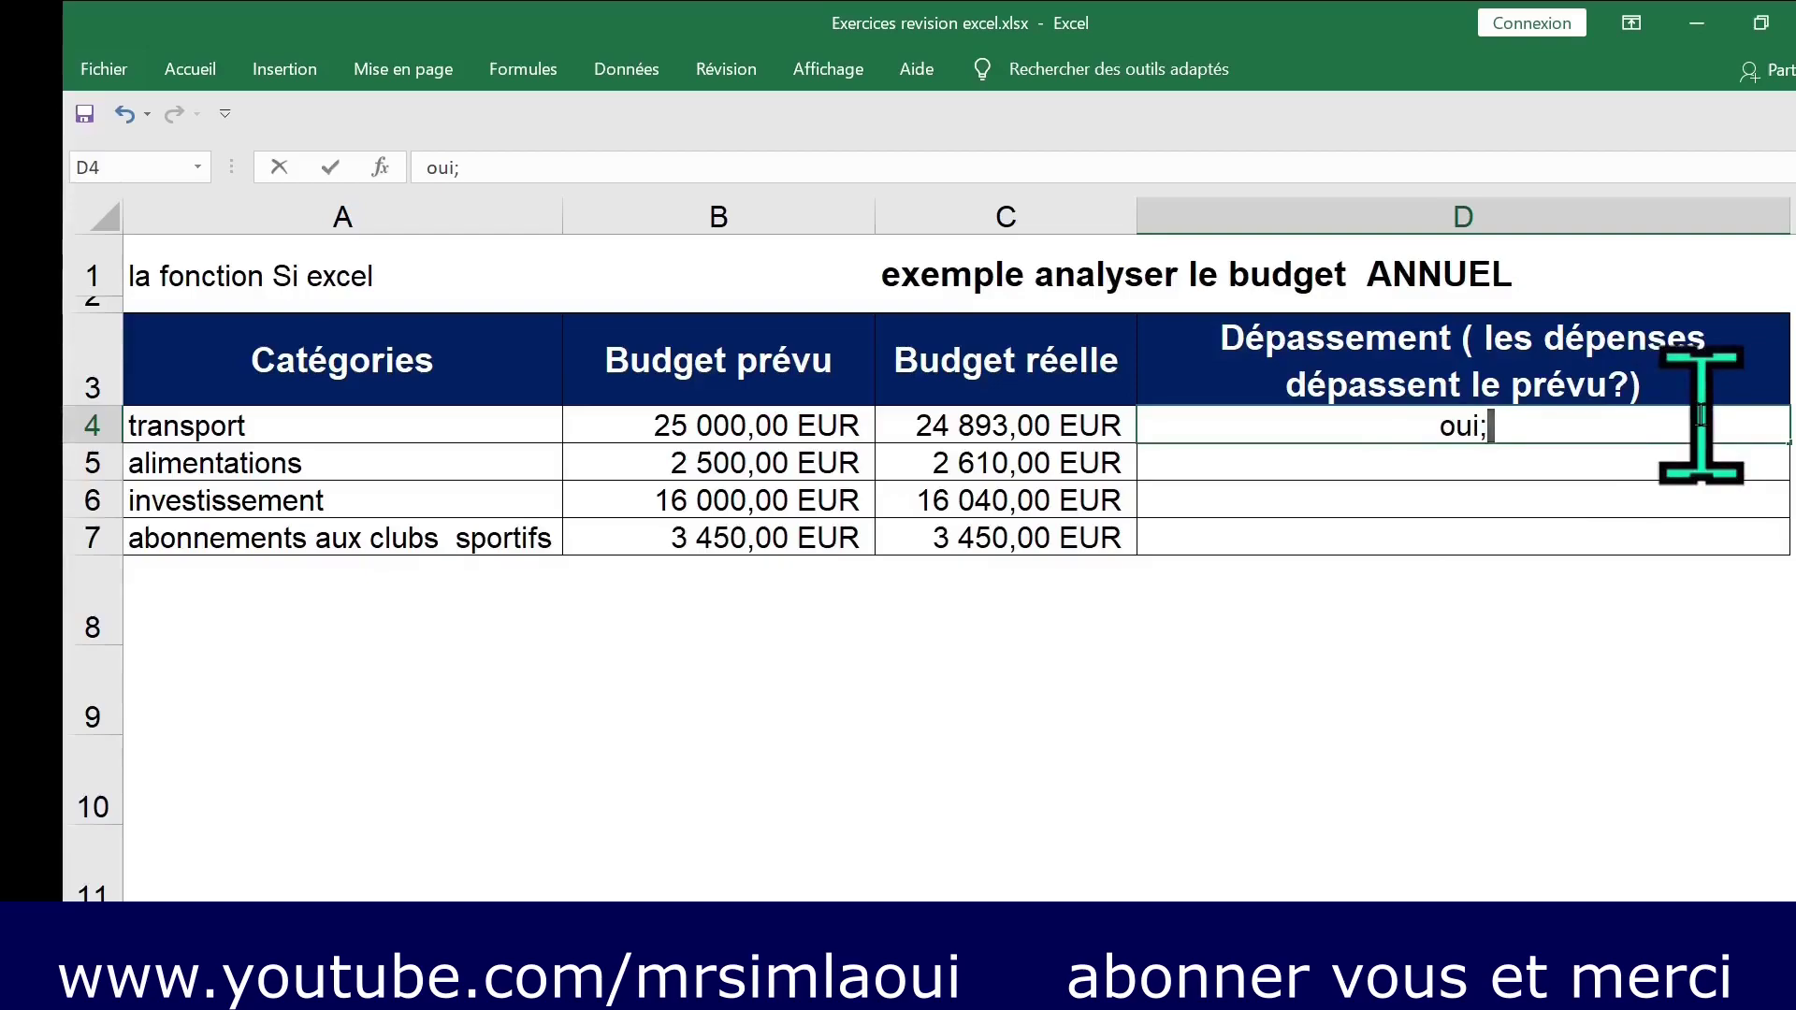
type("no")
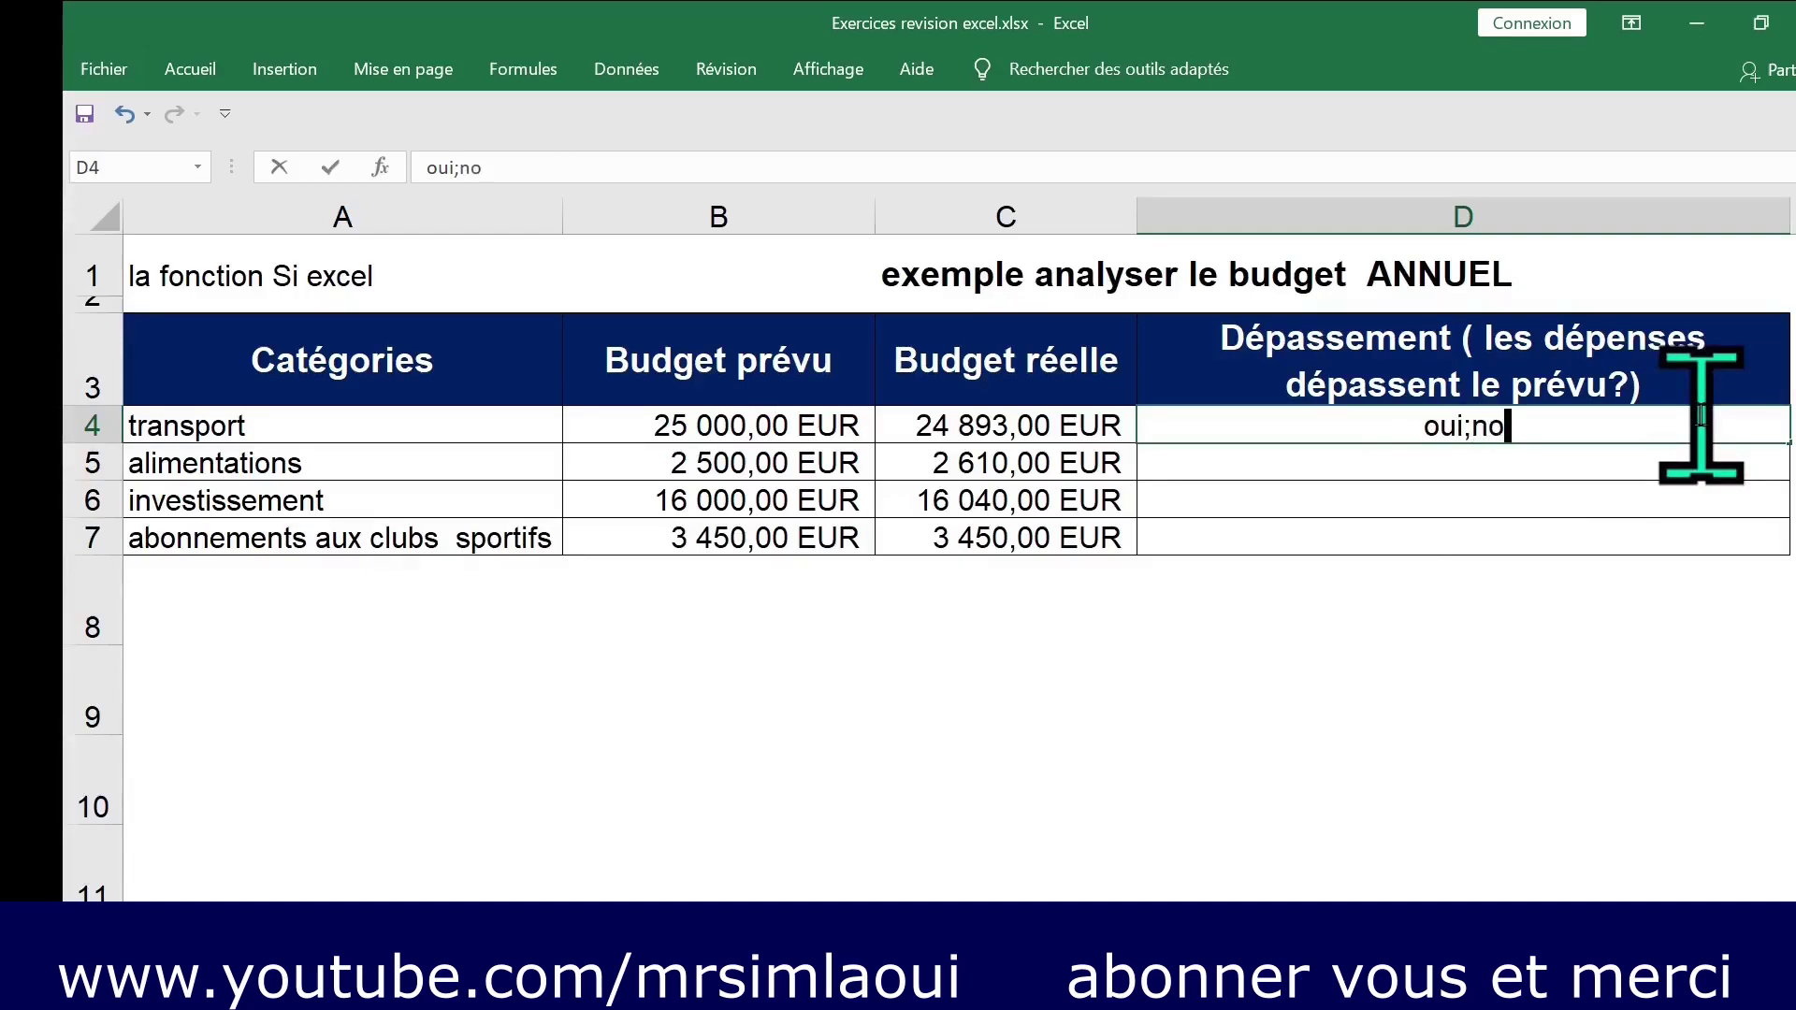
type("n; cel")
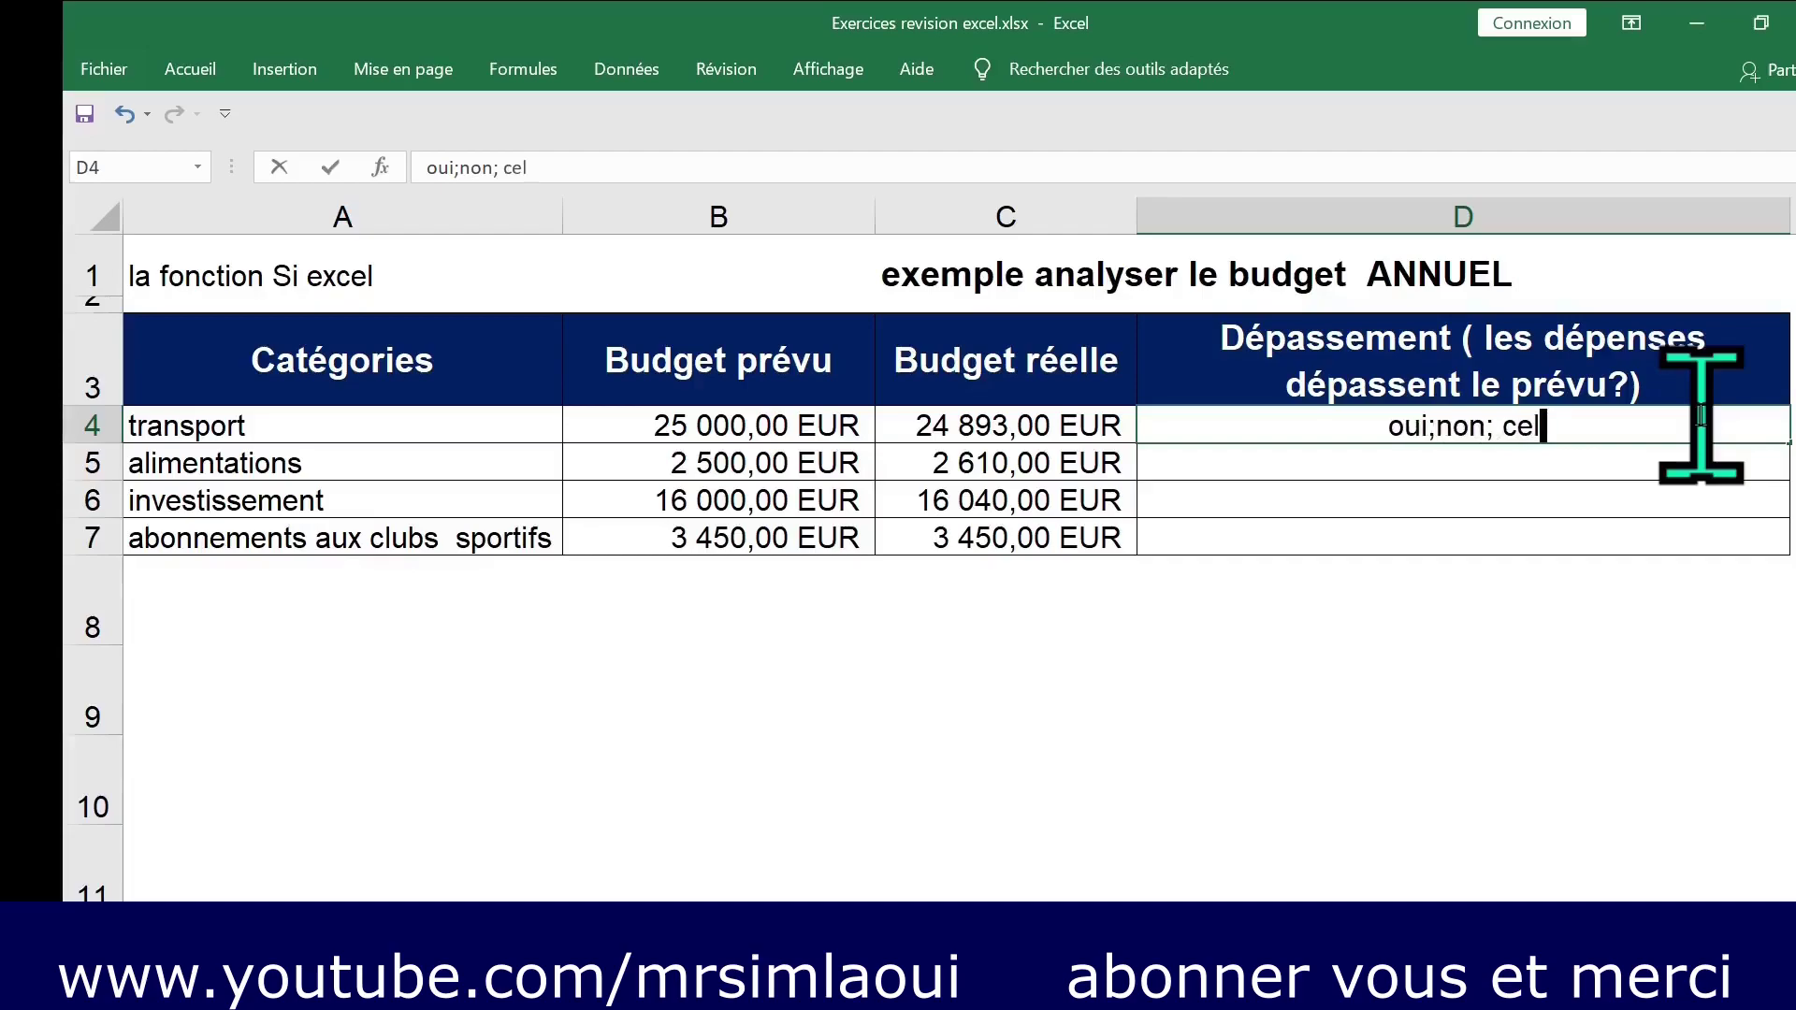
type("lul")
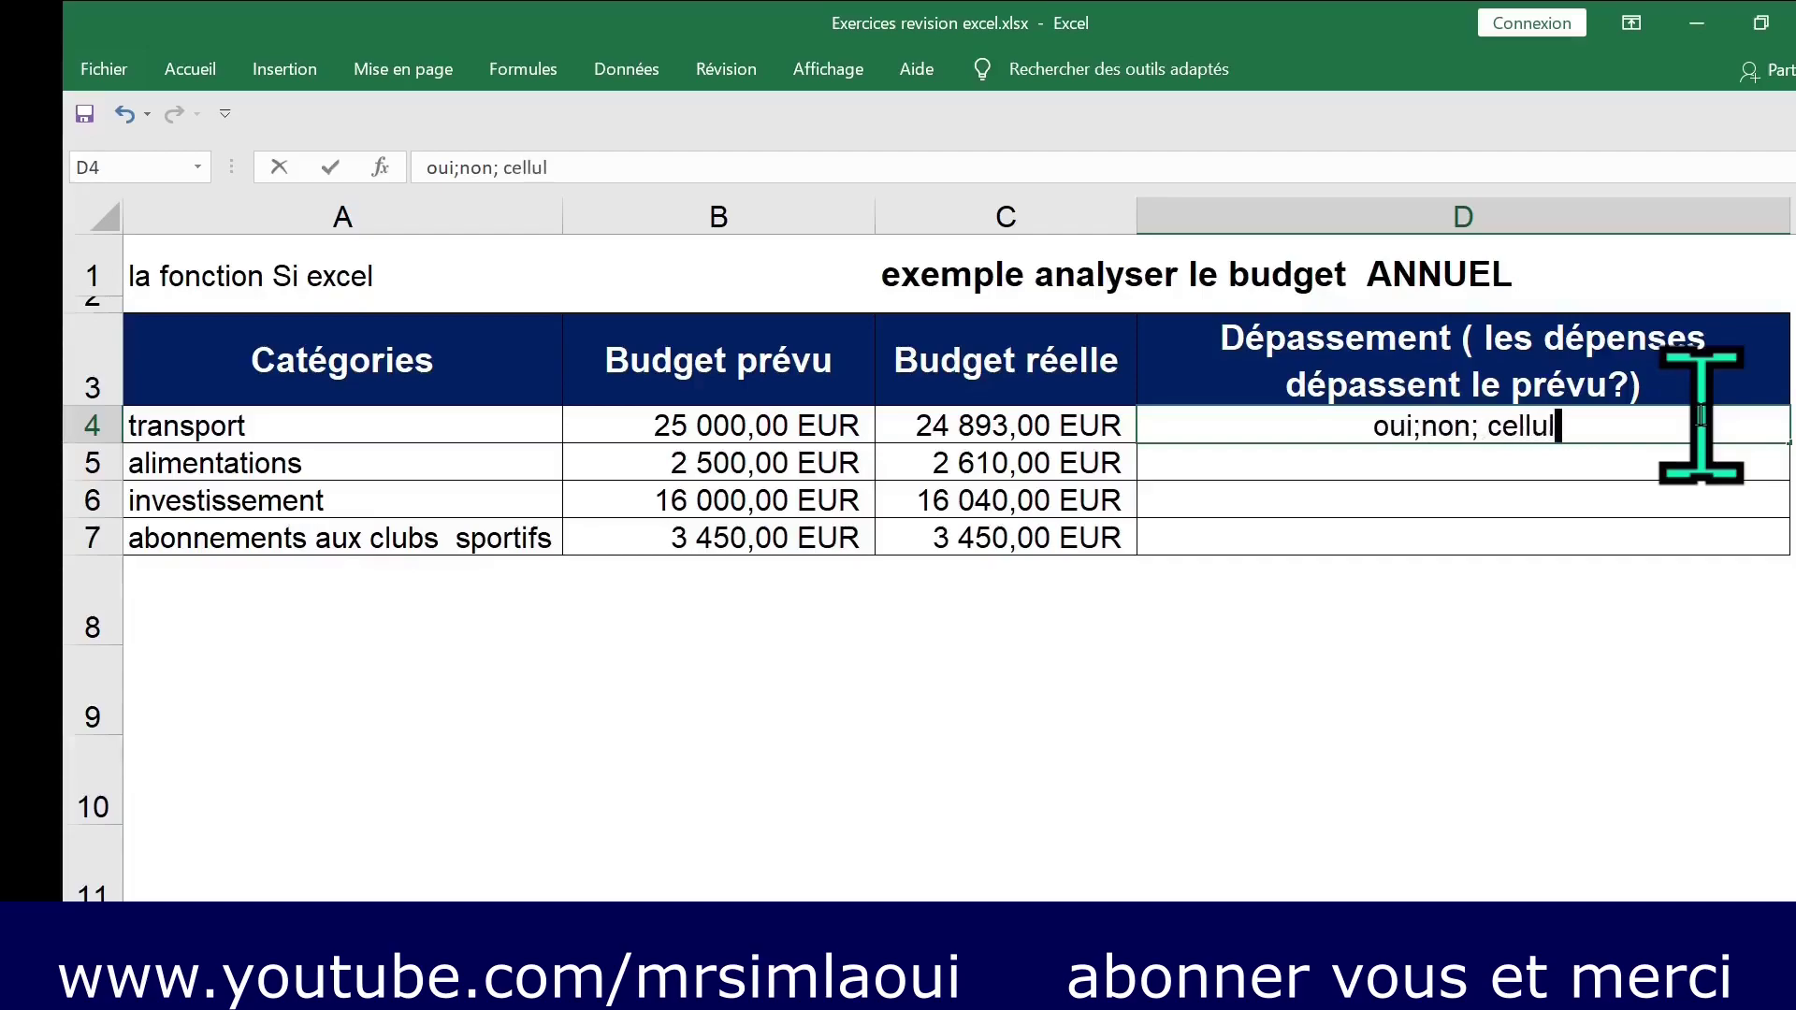
type("e vide")
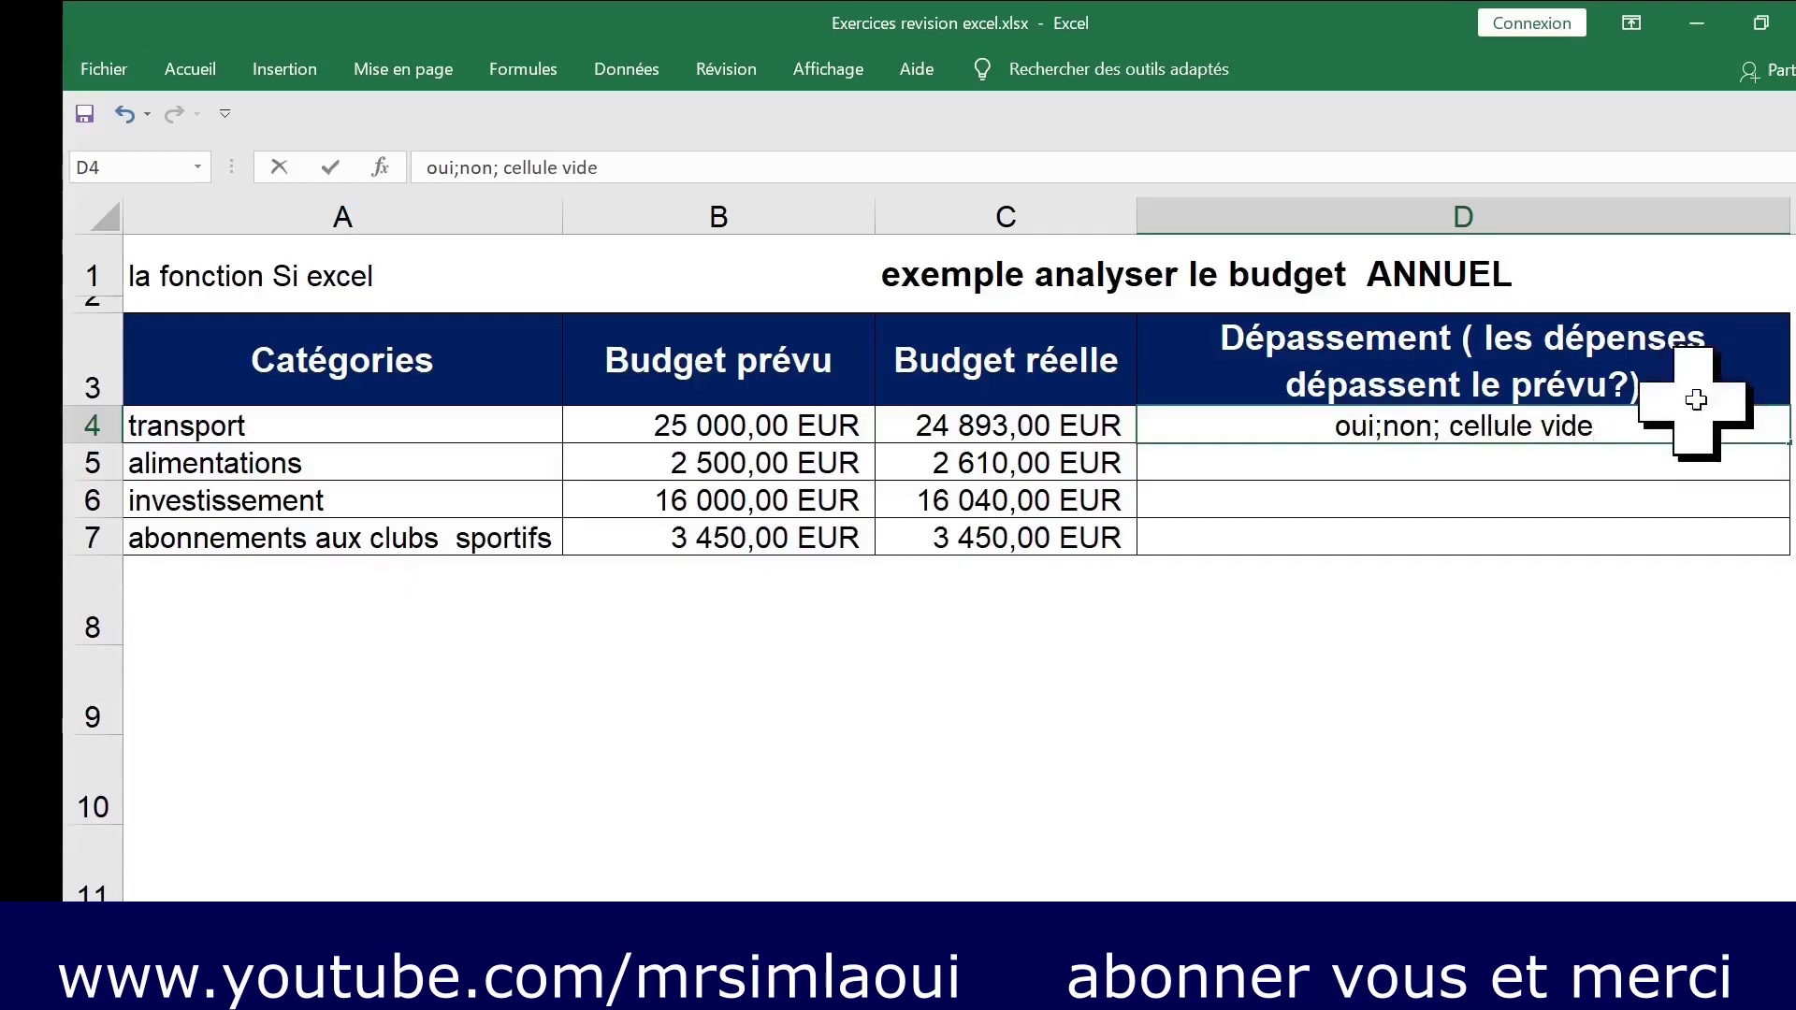
left_click_drag(1674, 416, 1308, 418)
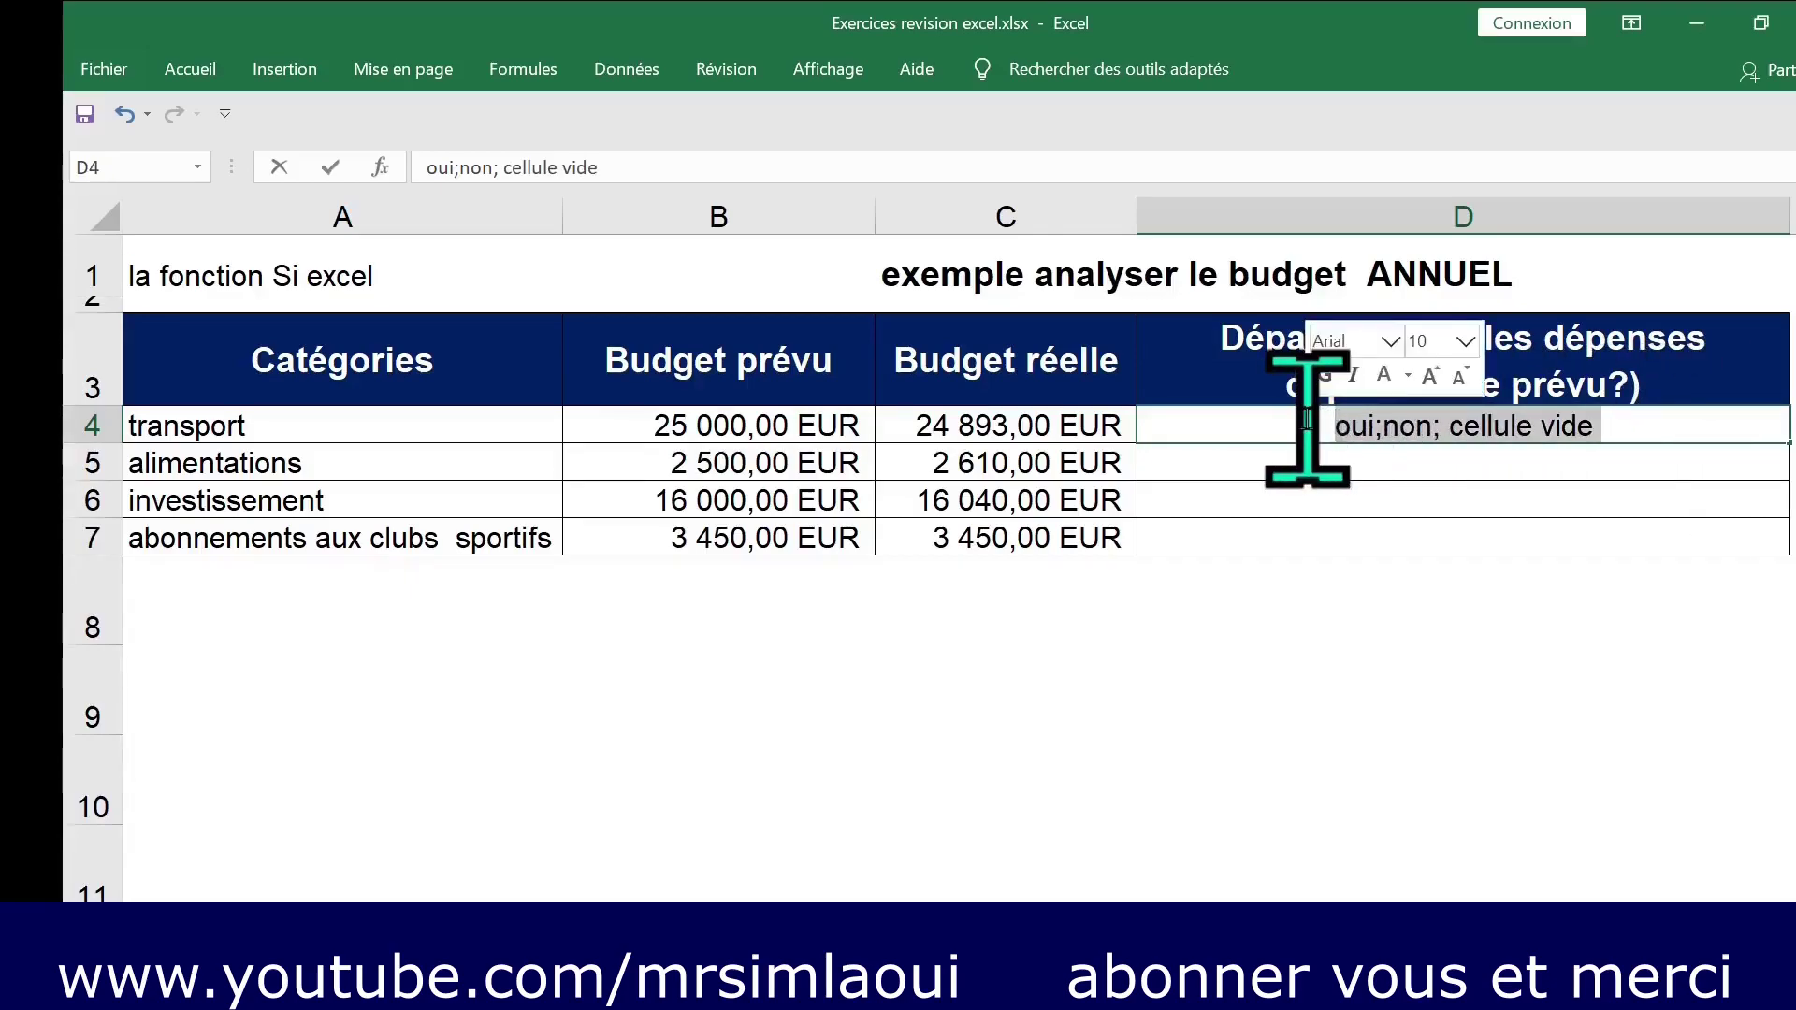
key("Delete")
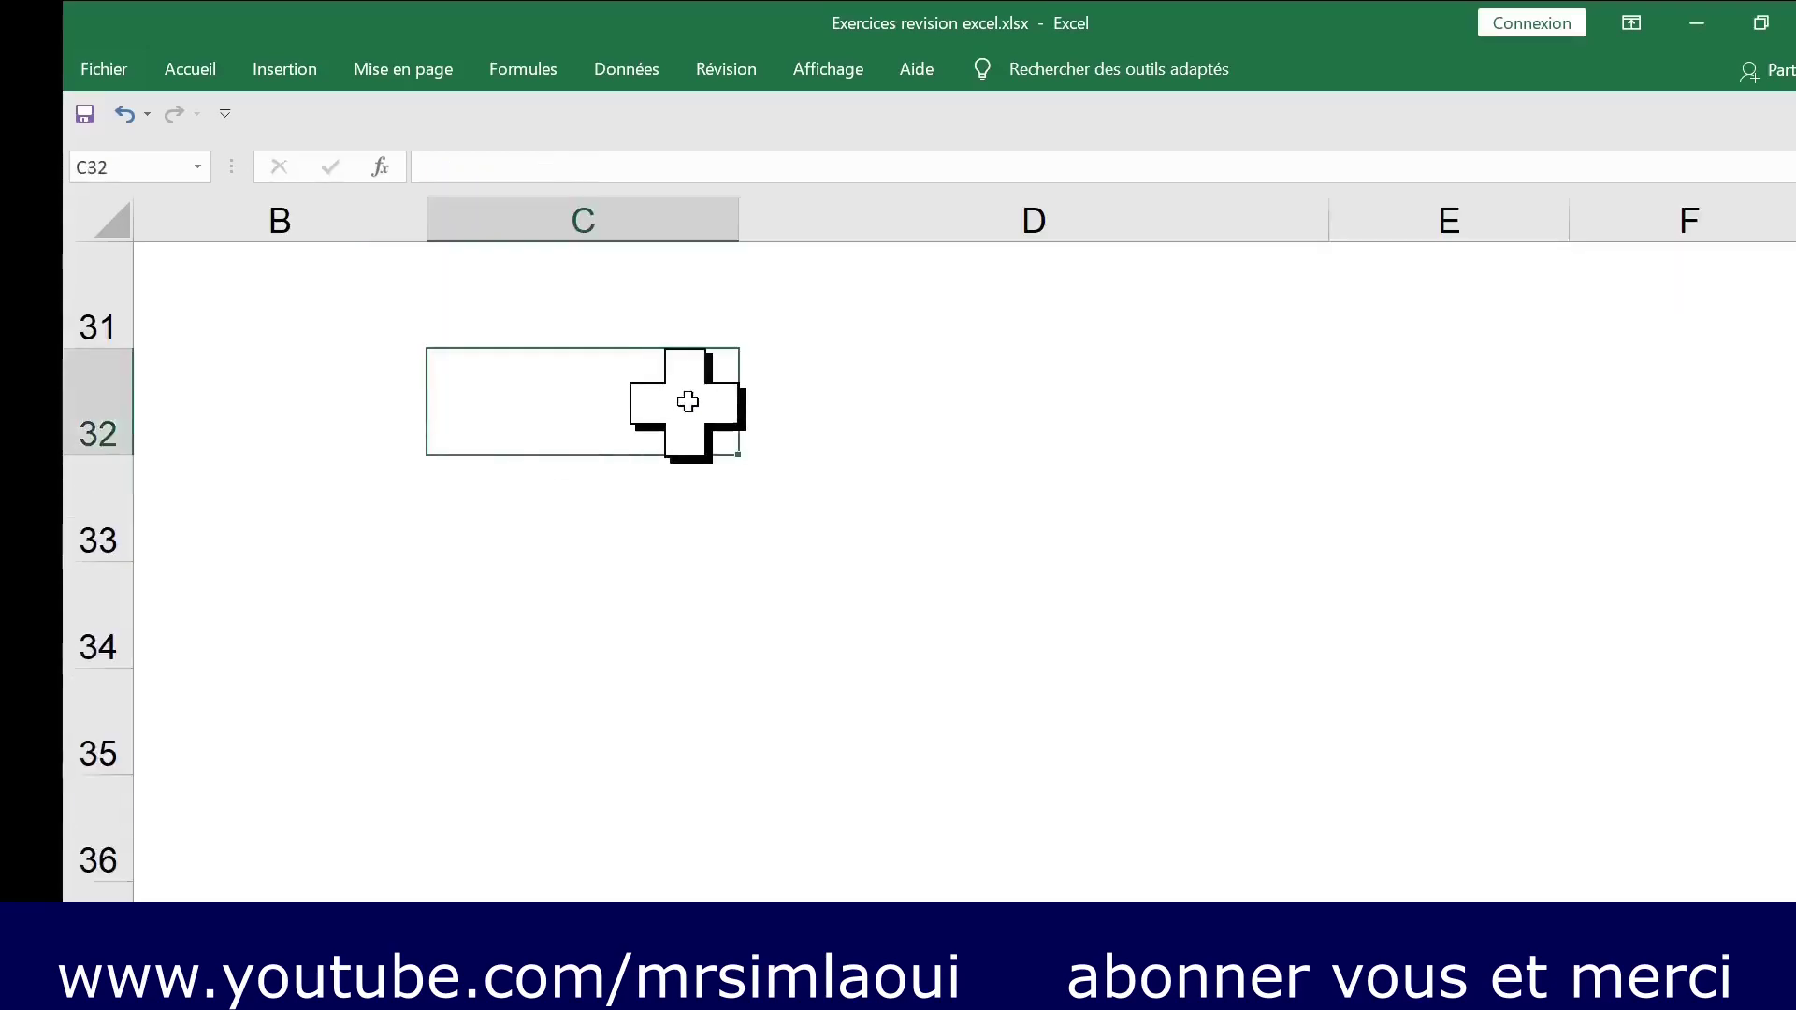
Write "si" in cell C32 and start the logical function SI in cell C33.
type("si")
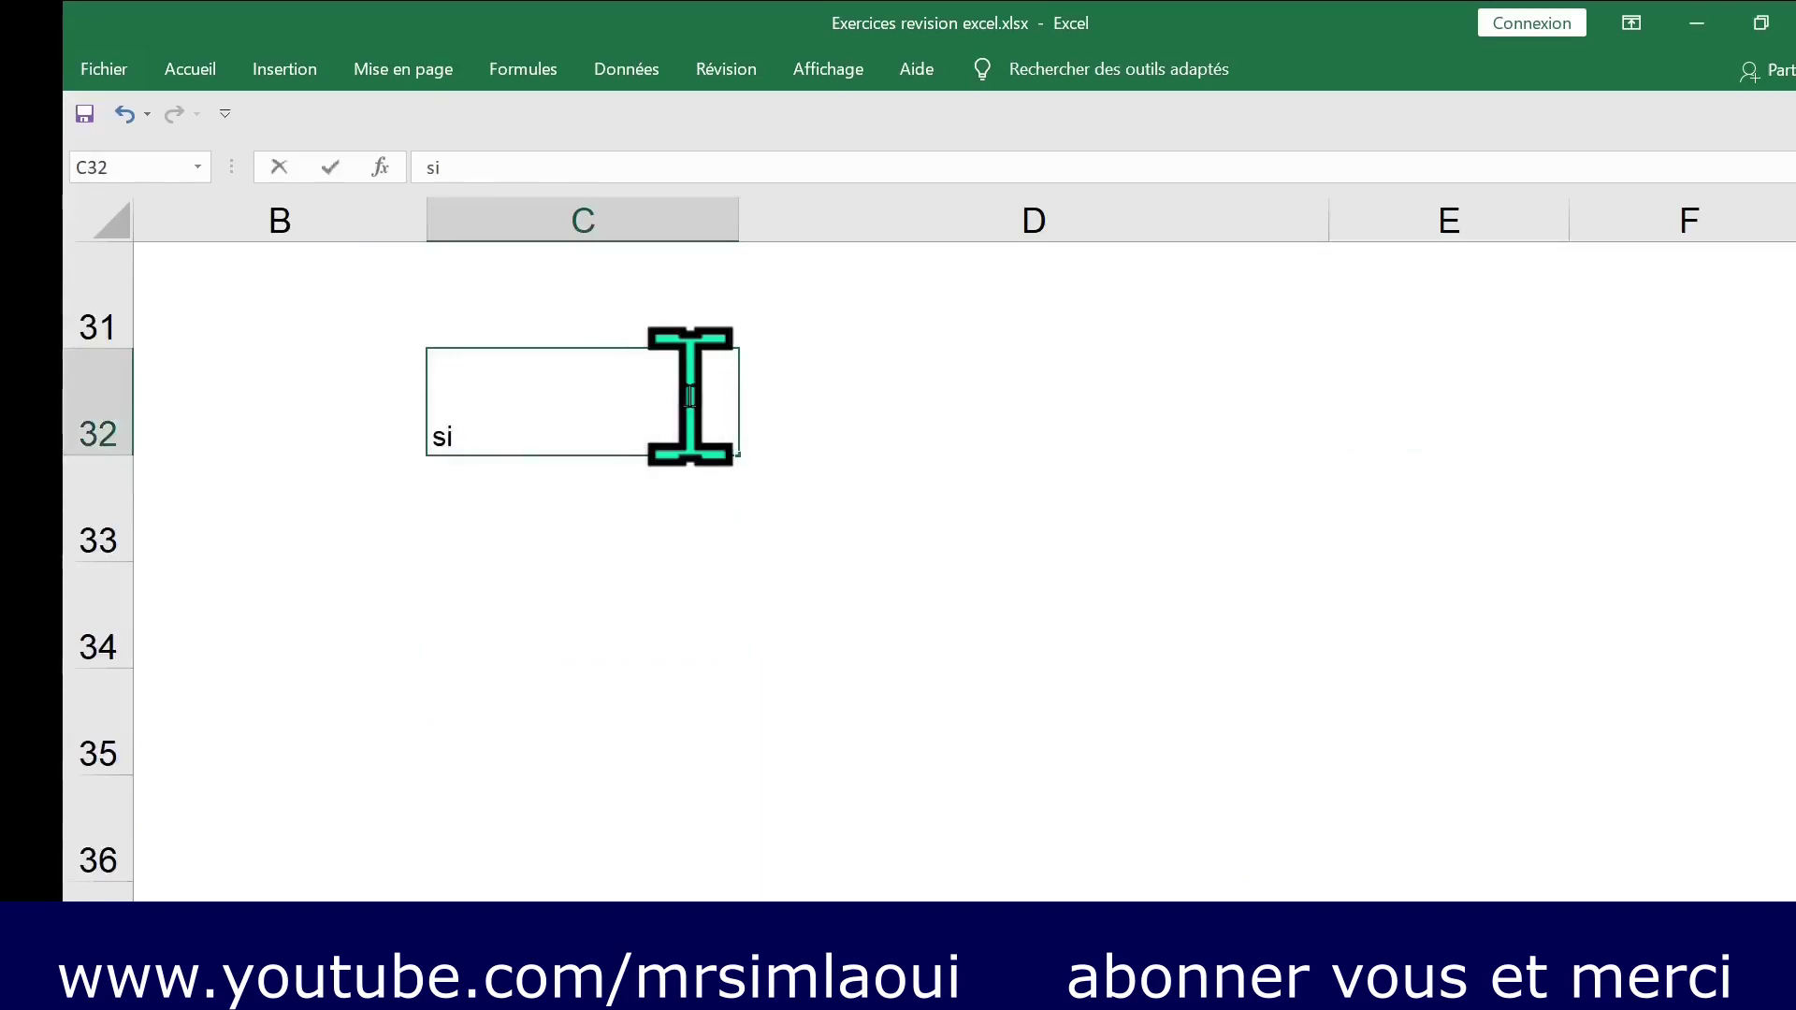
left_click(572, 524)
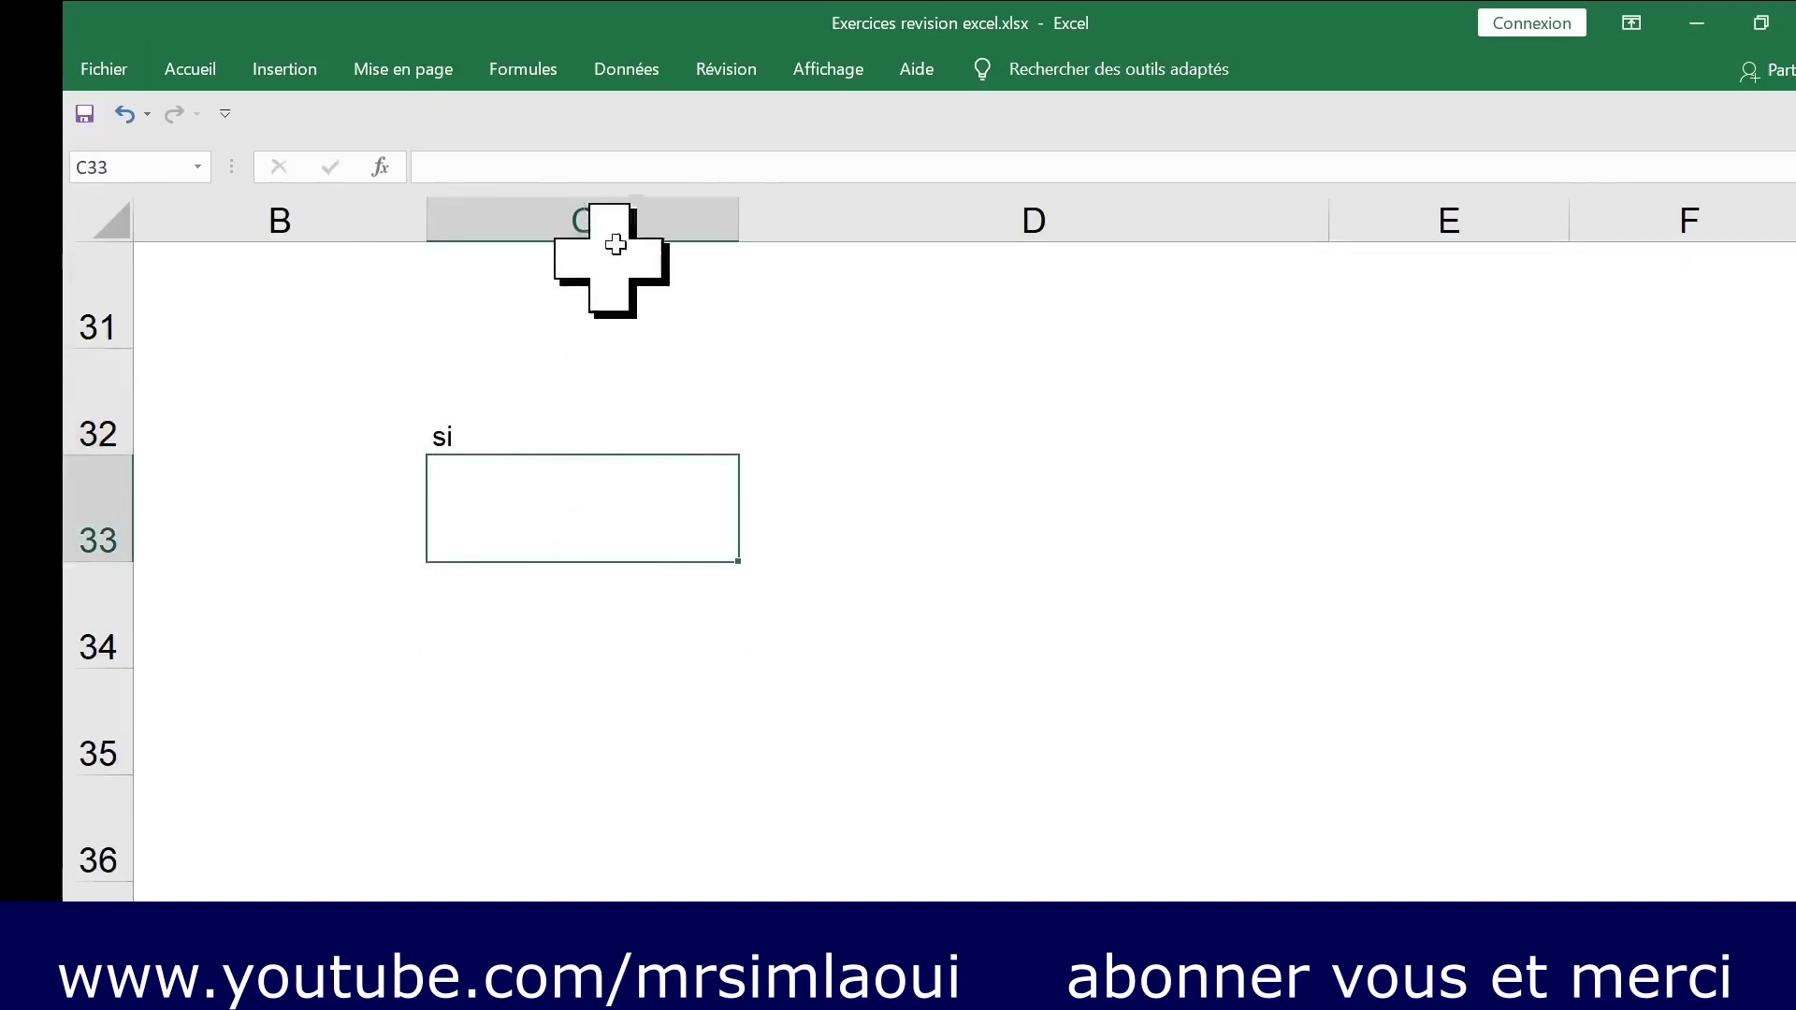
left_click(535, 71)
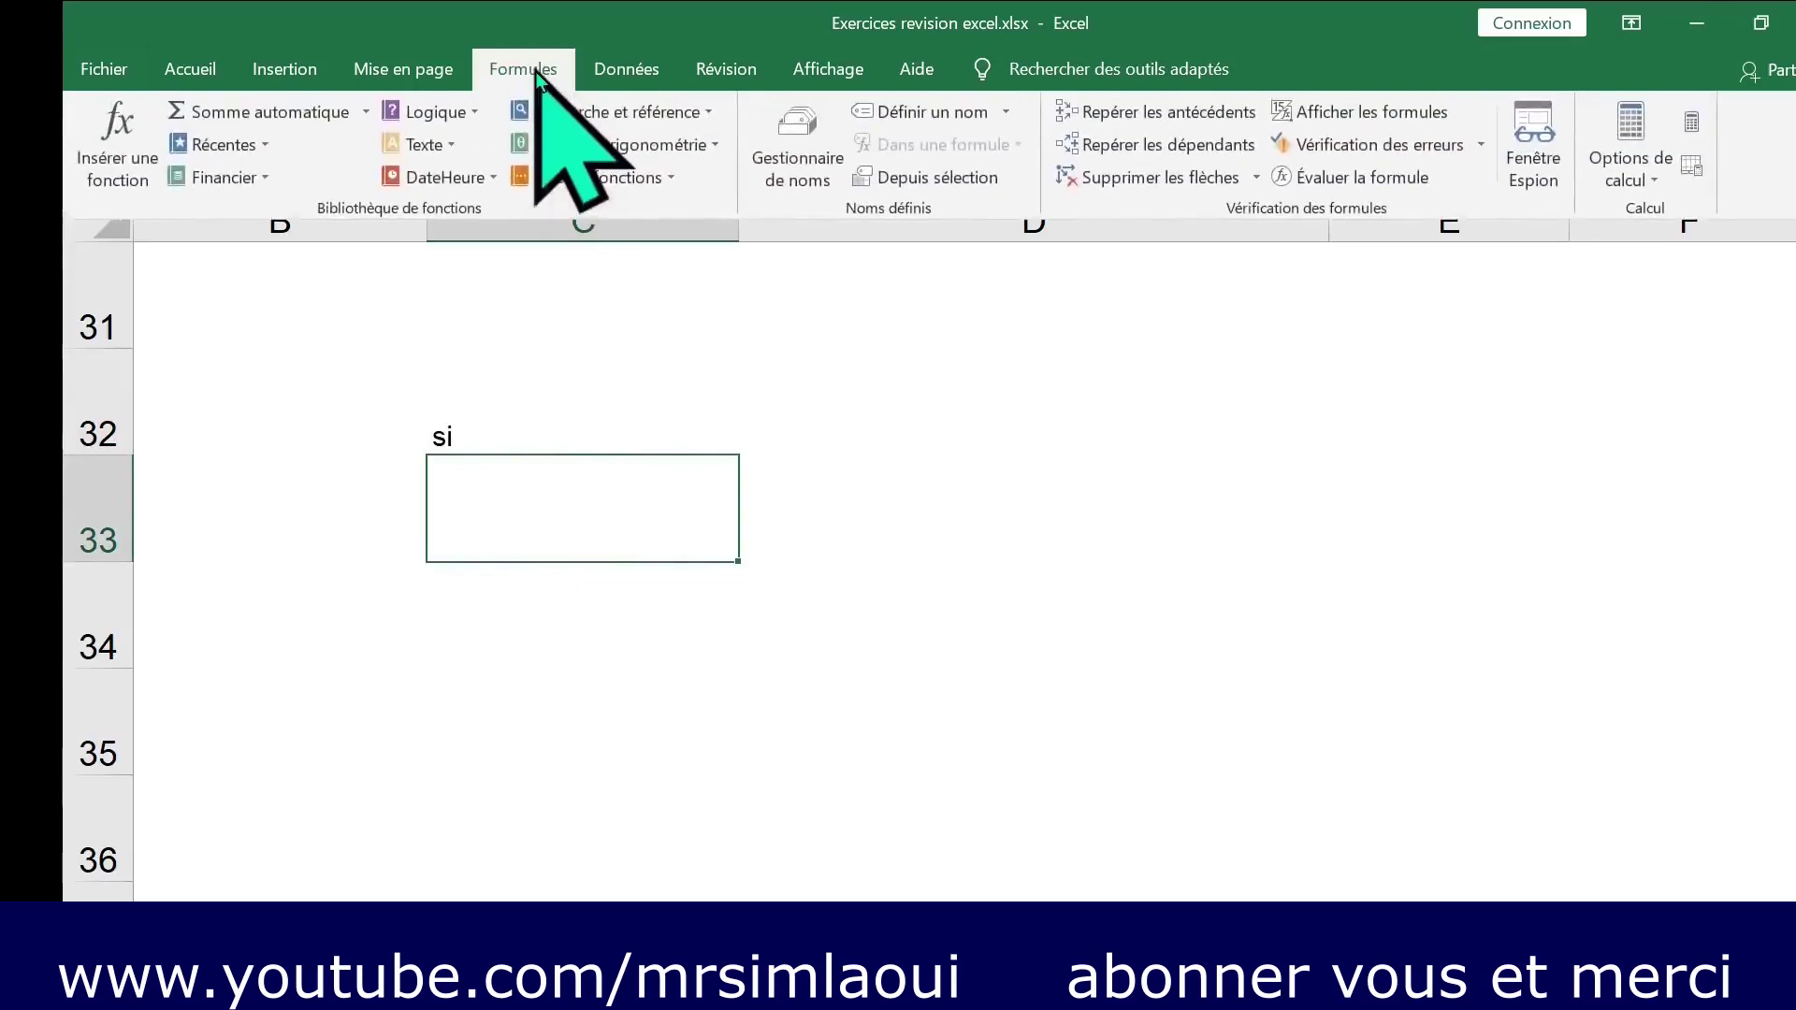
left_click(477, 114)
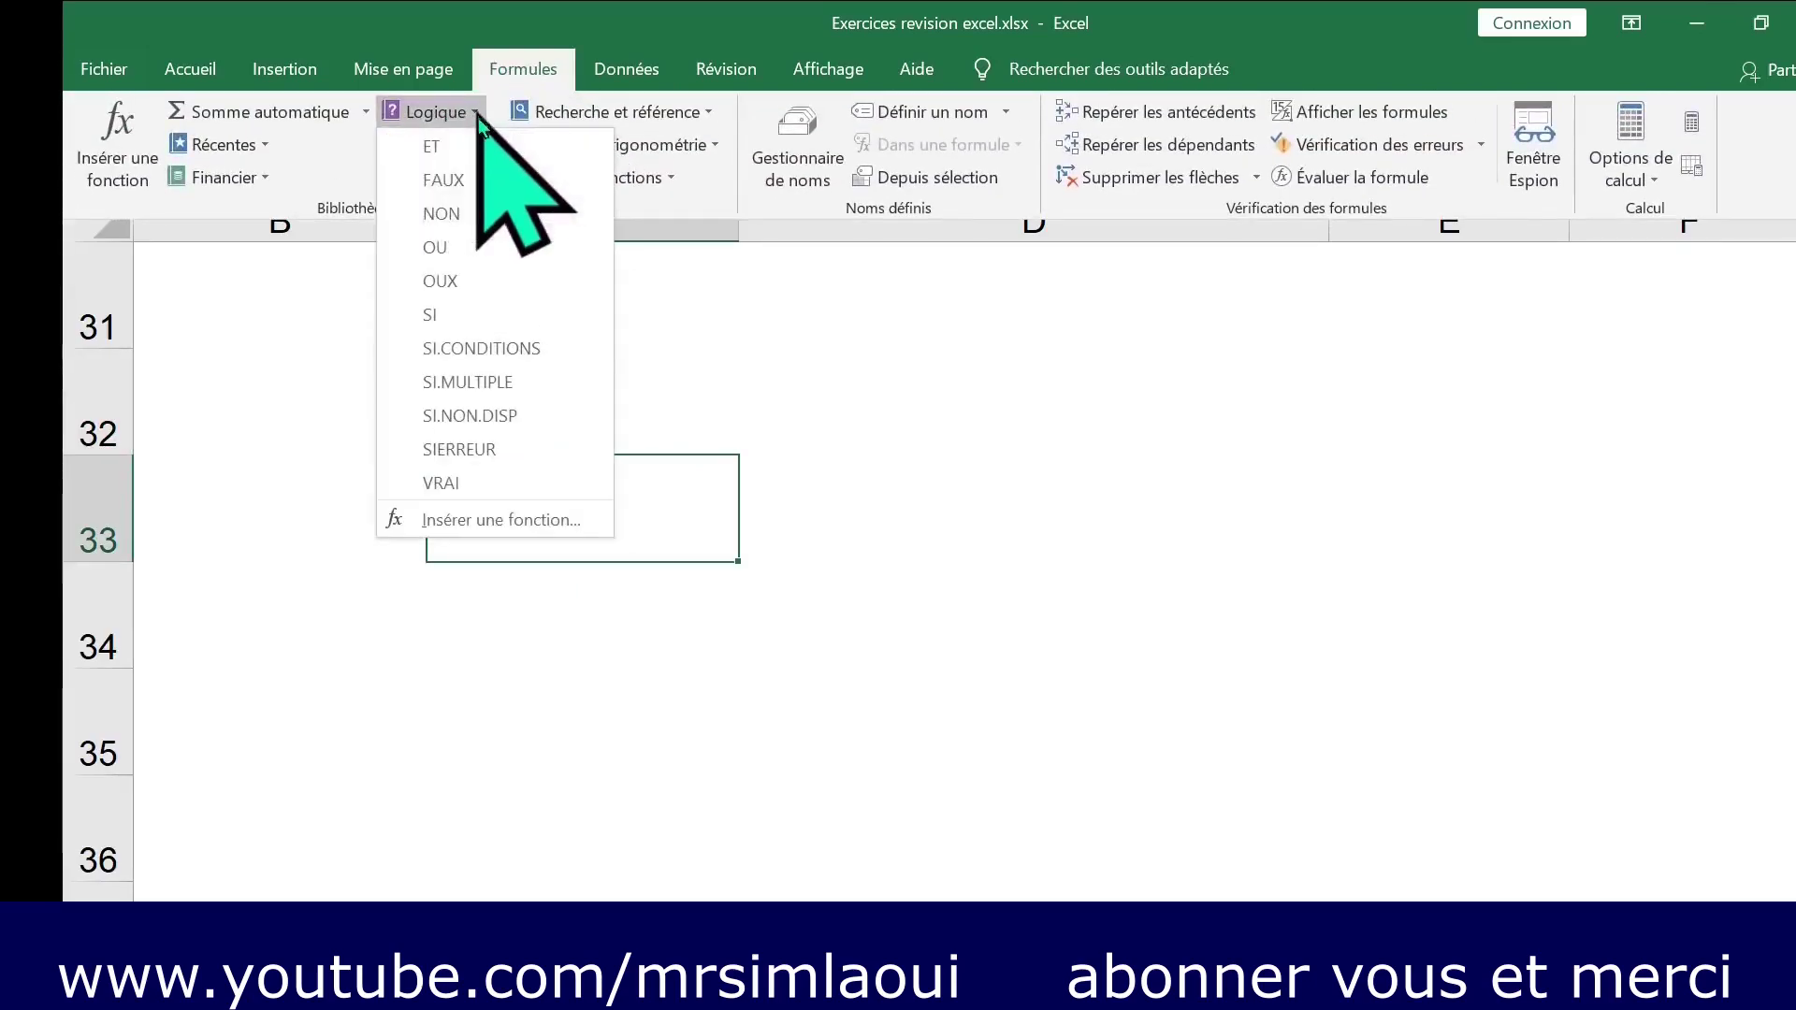
left_click(471, 315)
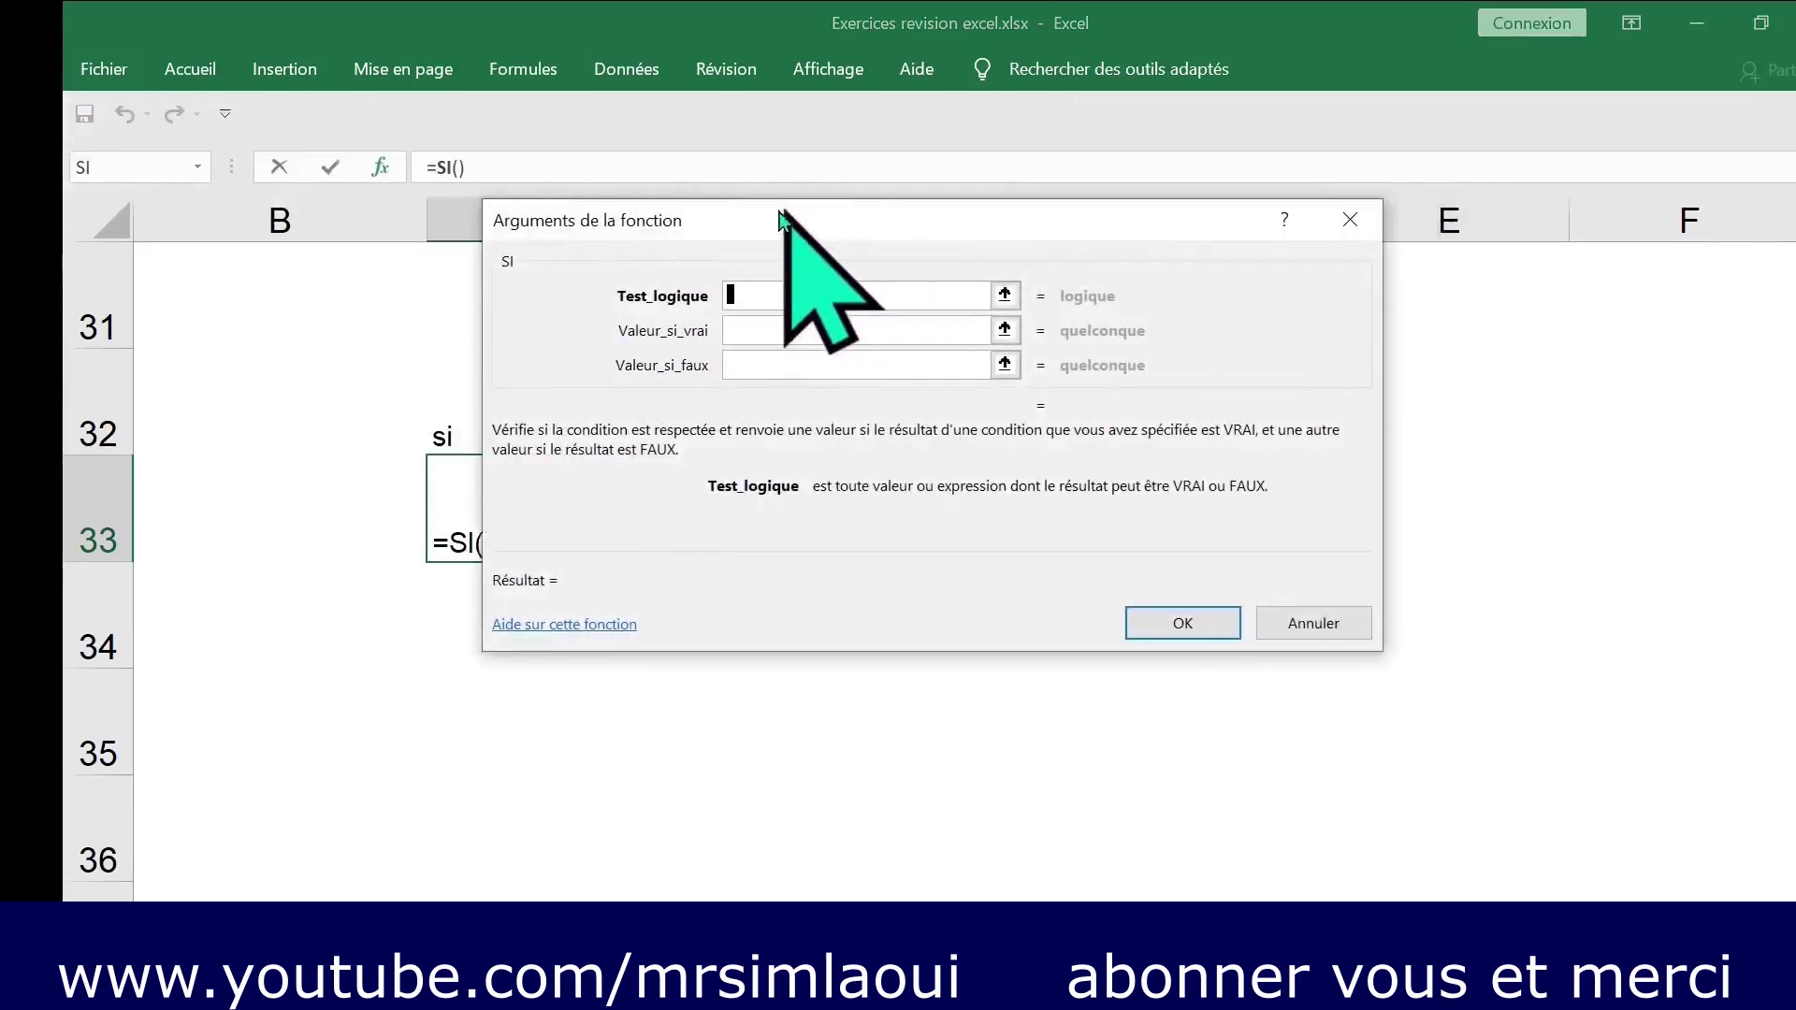
Review the SI function's arguments Test_logique, Valeur_si_vrai and Valeur_si_faux with their descriptions.
left_click_drag(781, 215, 684, 220)
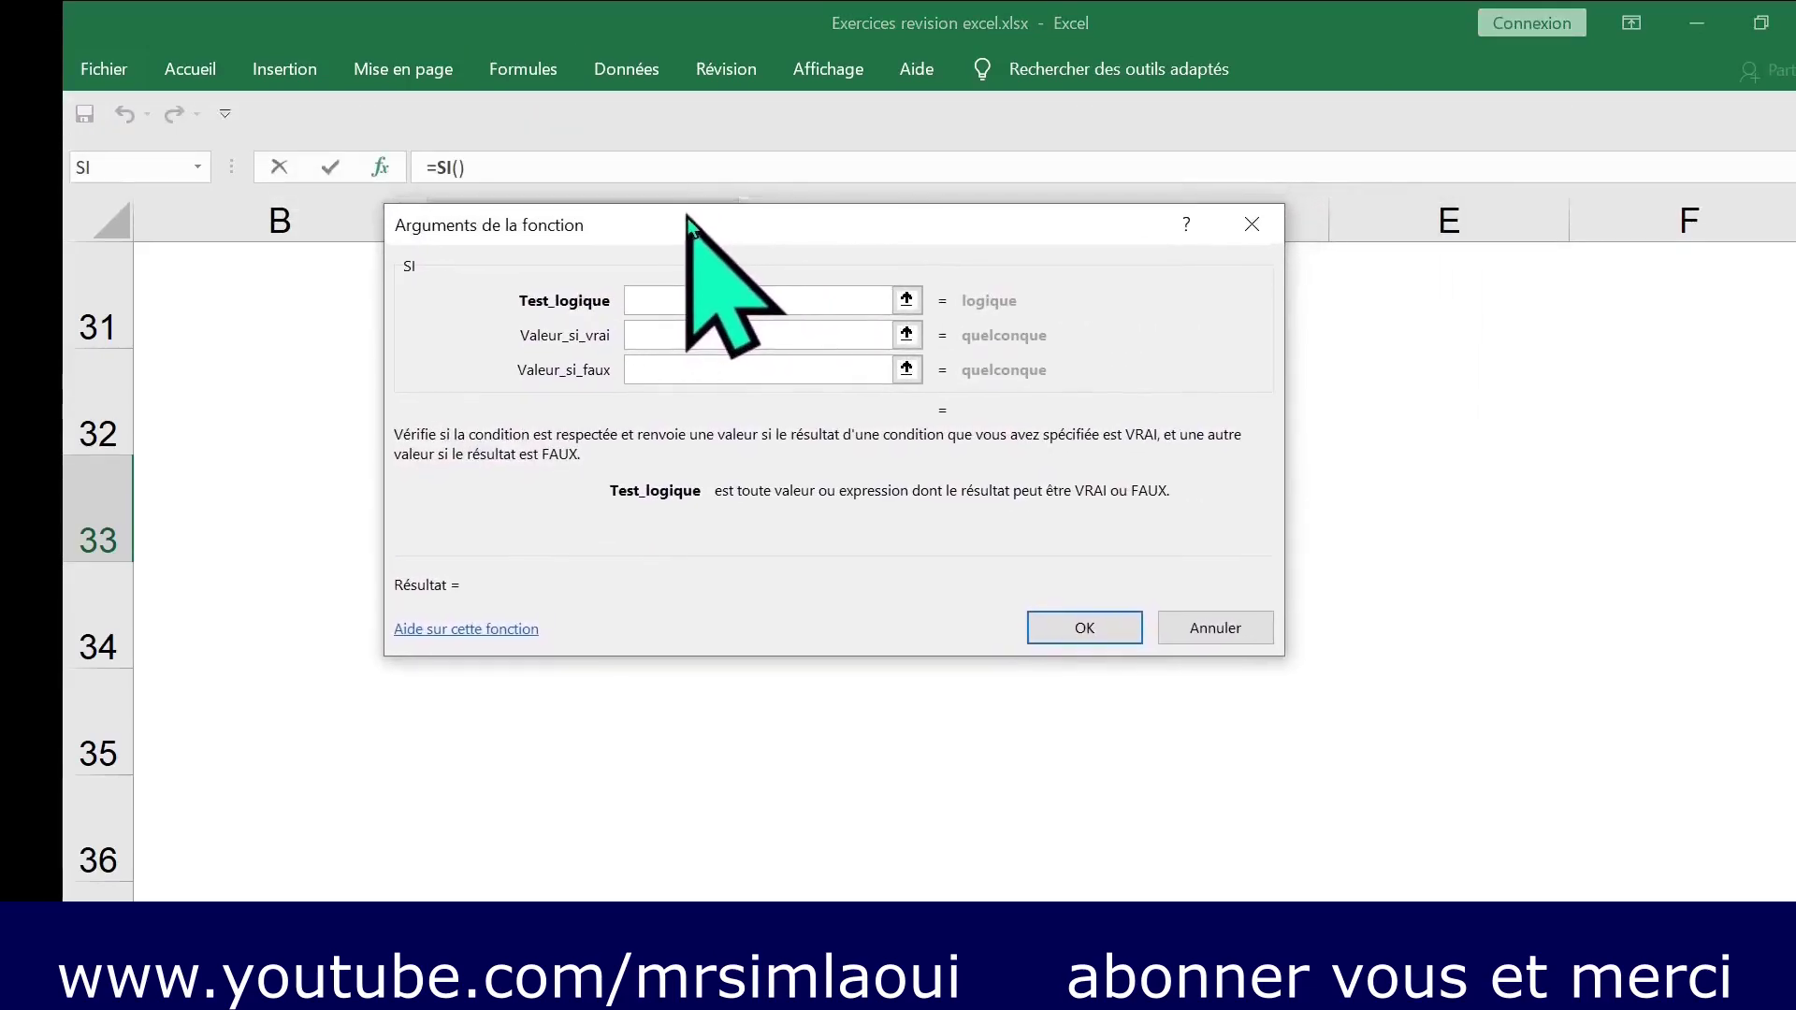
left_click(690, 334)
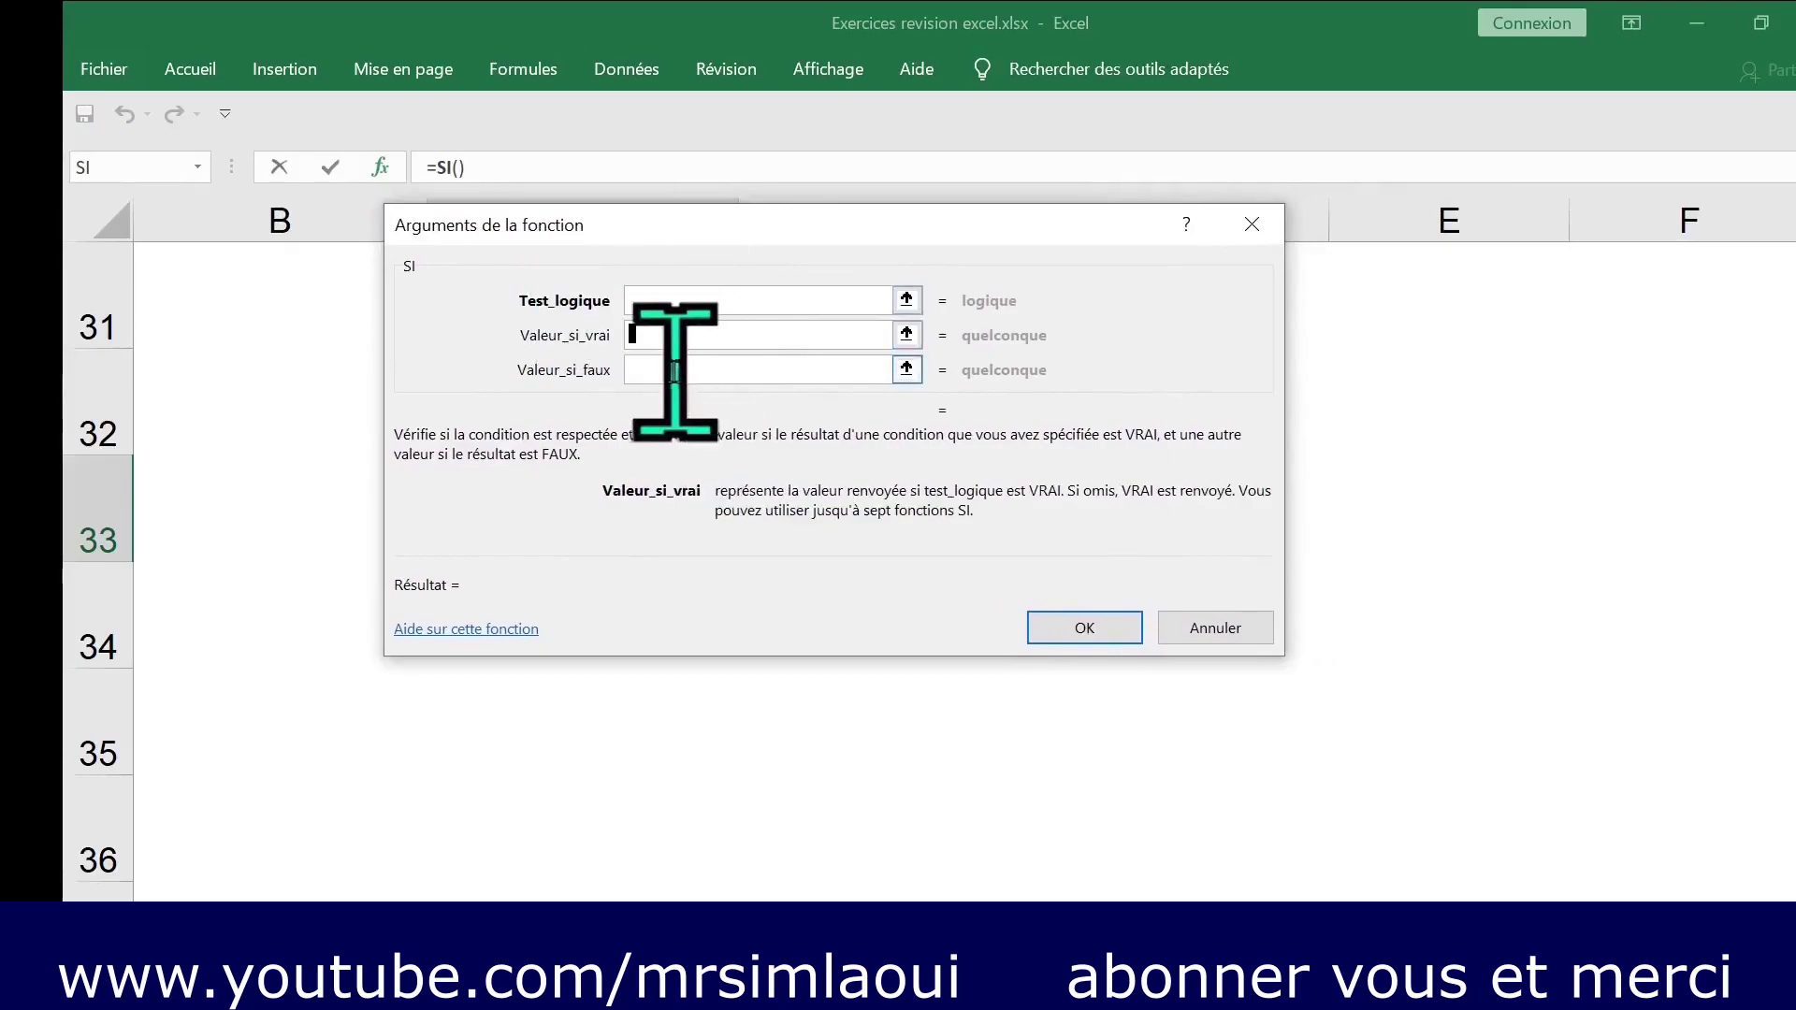
left_click(674, 371)
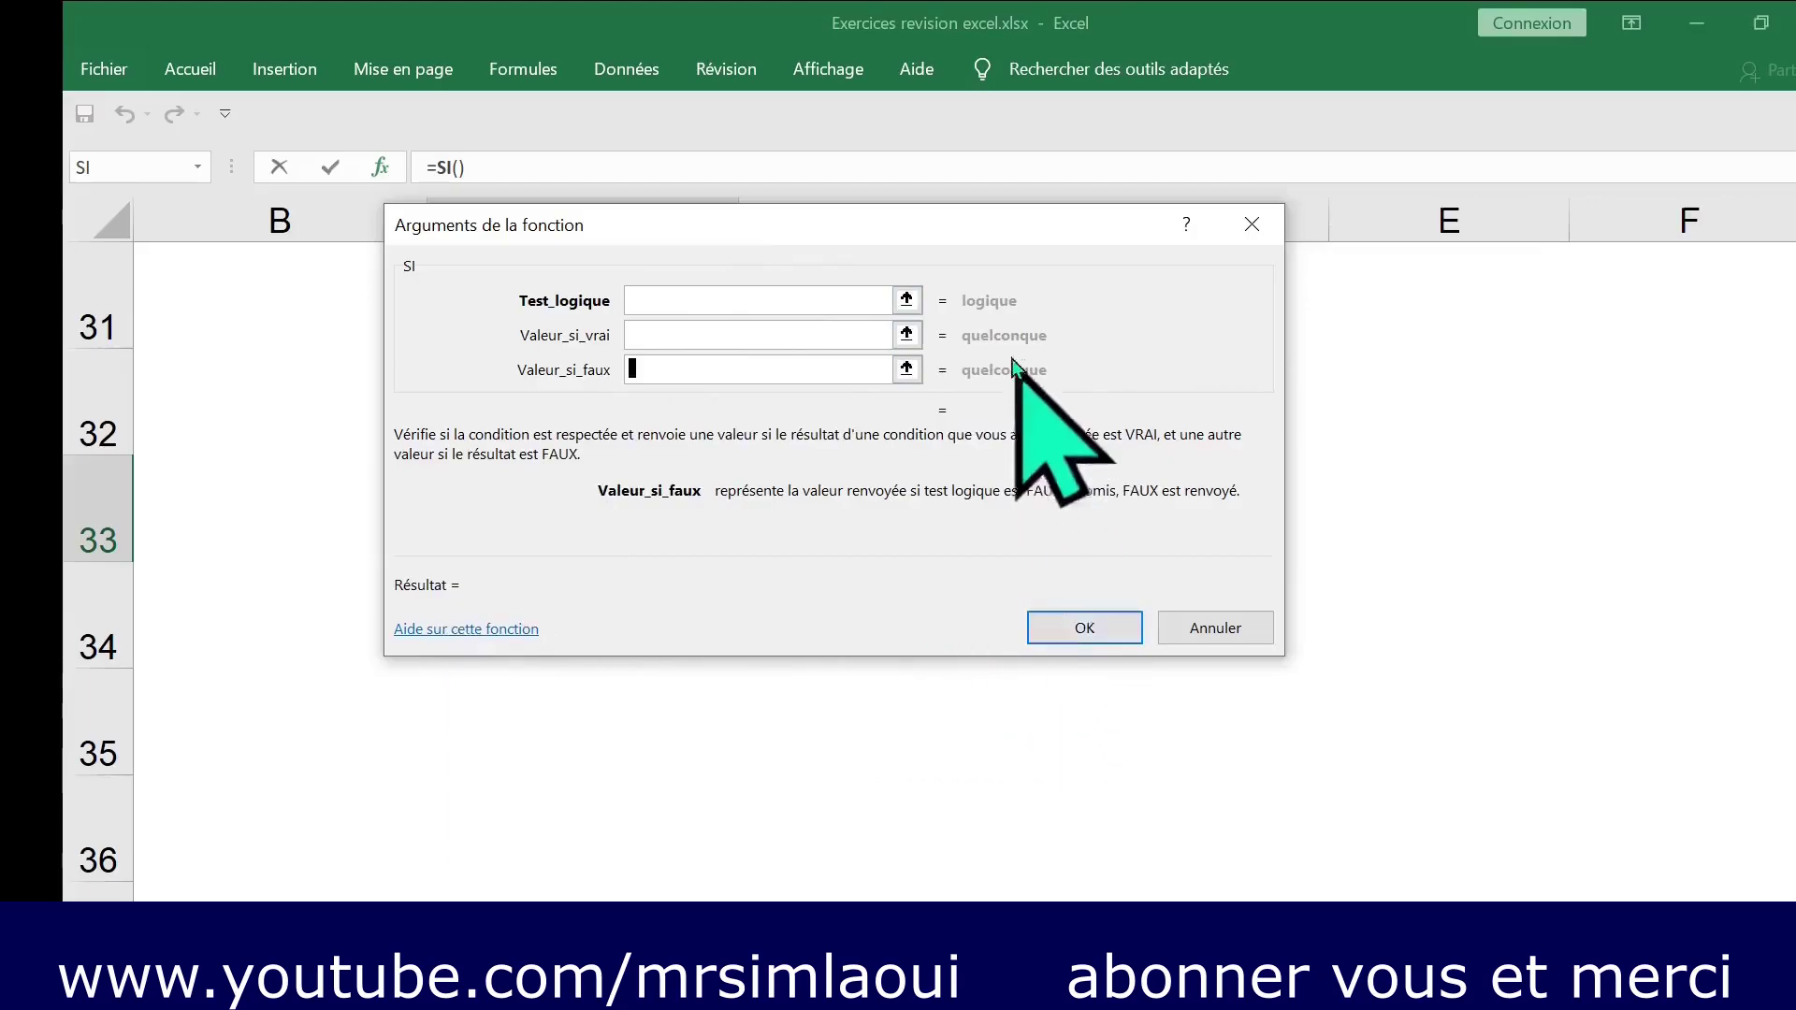
left_click_drag(980, 302, 1052, 311)
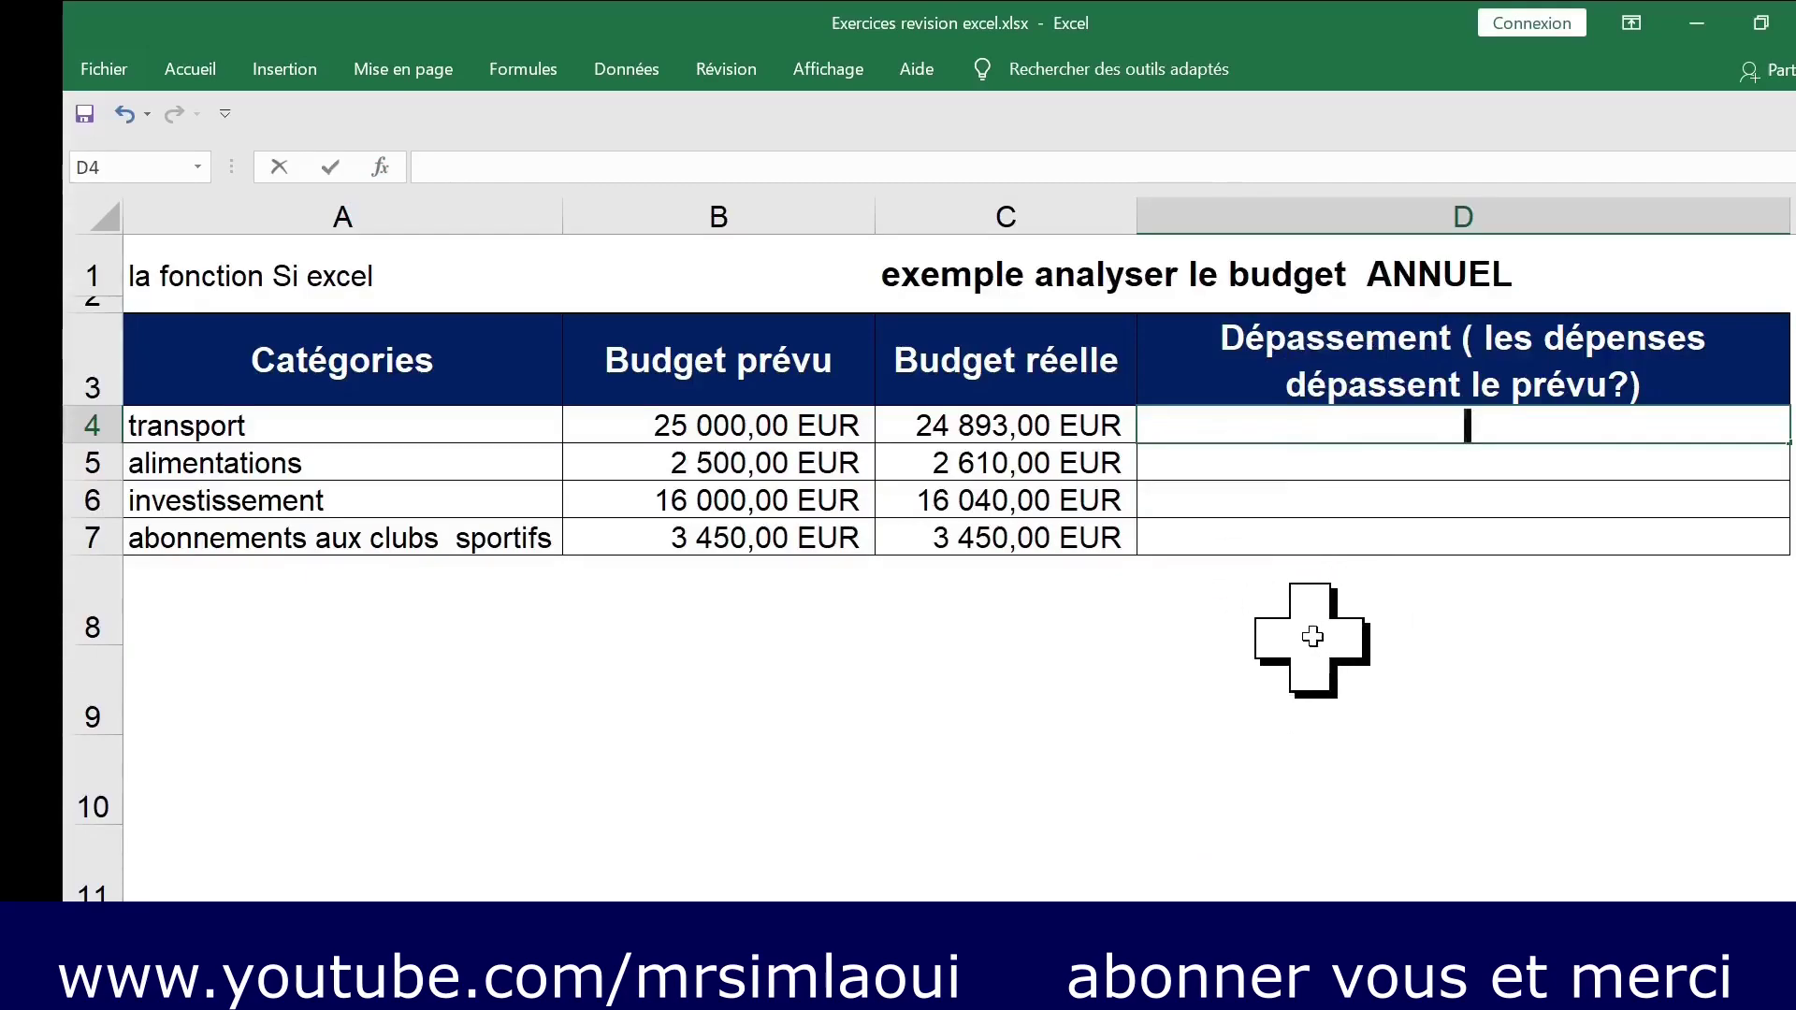
Start a formula with the SI function in cell D4, the transport row of the Dépassement column.
left_click(1236, 685)
scroll(1310, 635, "up", 2)
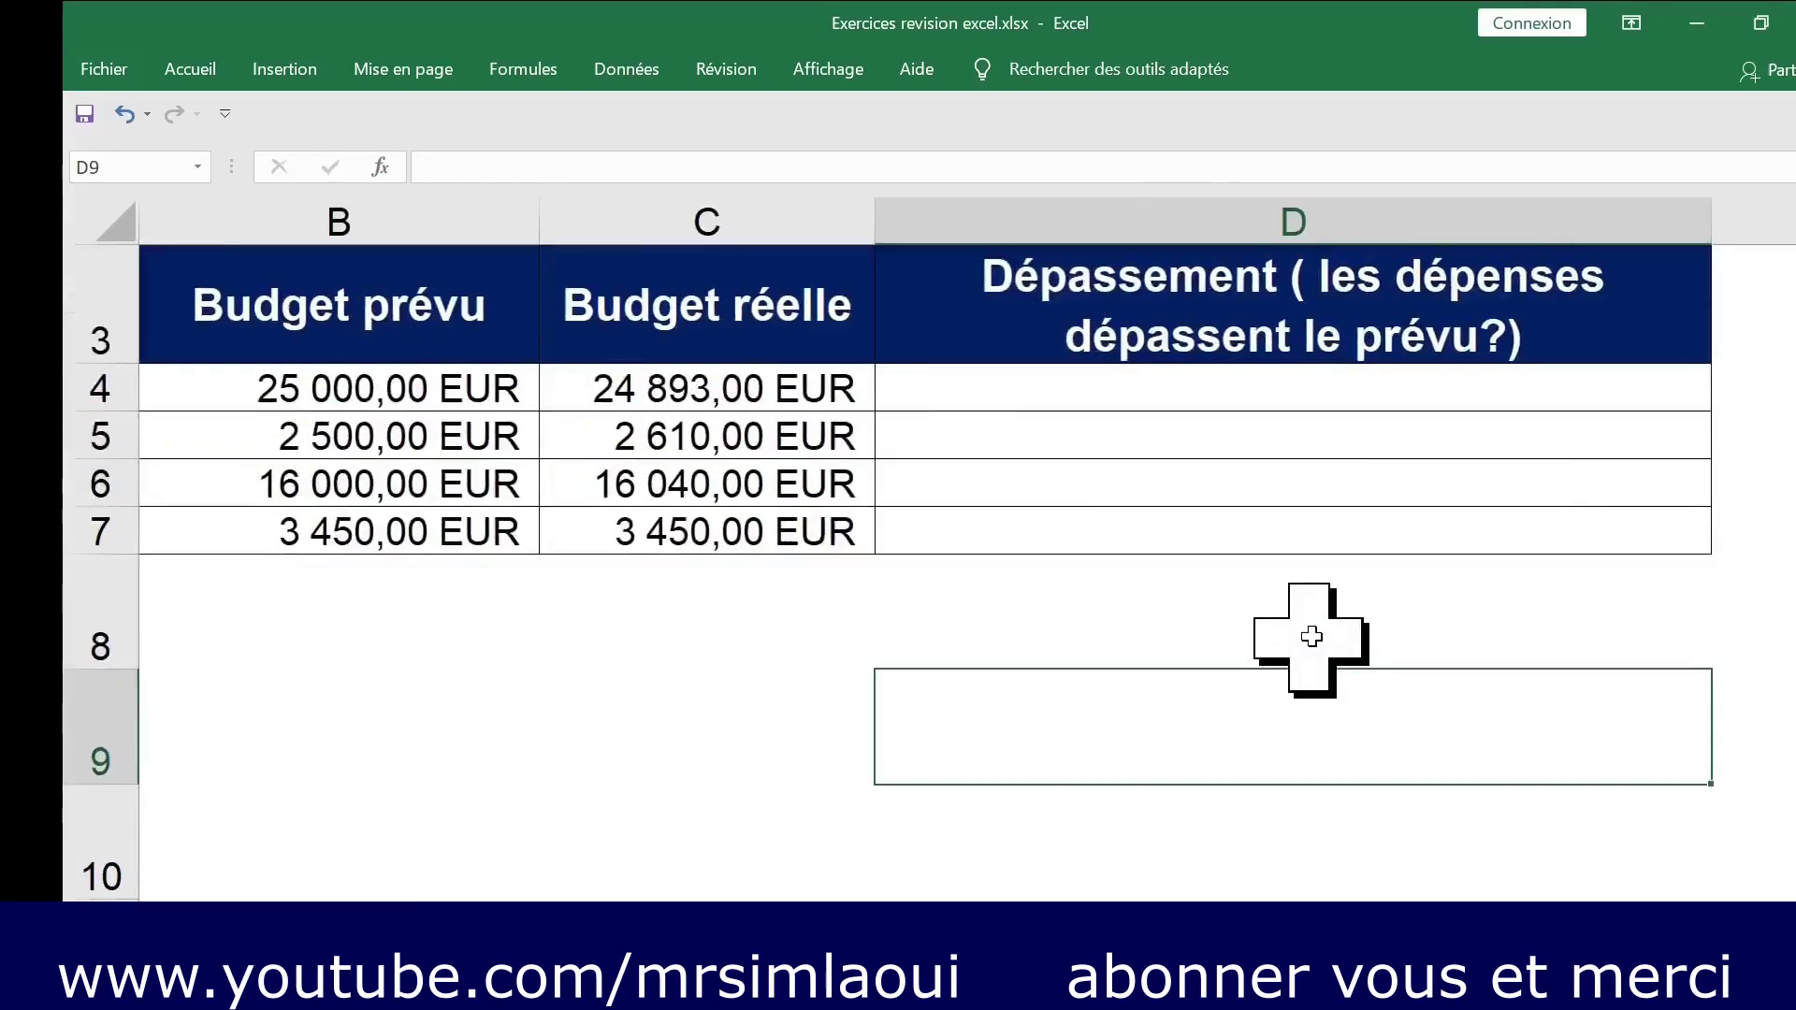
scroll(1310, 637, "up", 1)
scroll(1175, 452, "up", 2)
left_click(1126, 523)
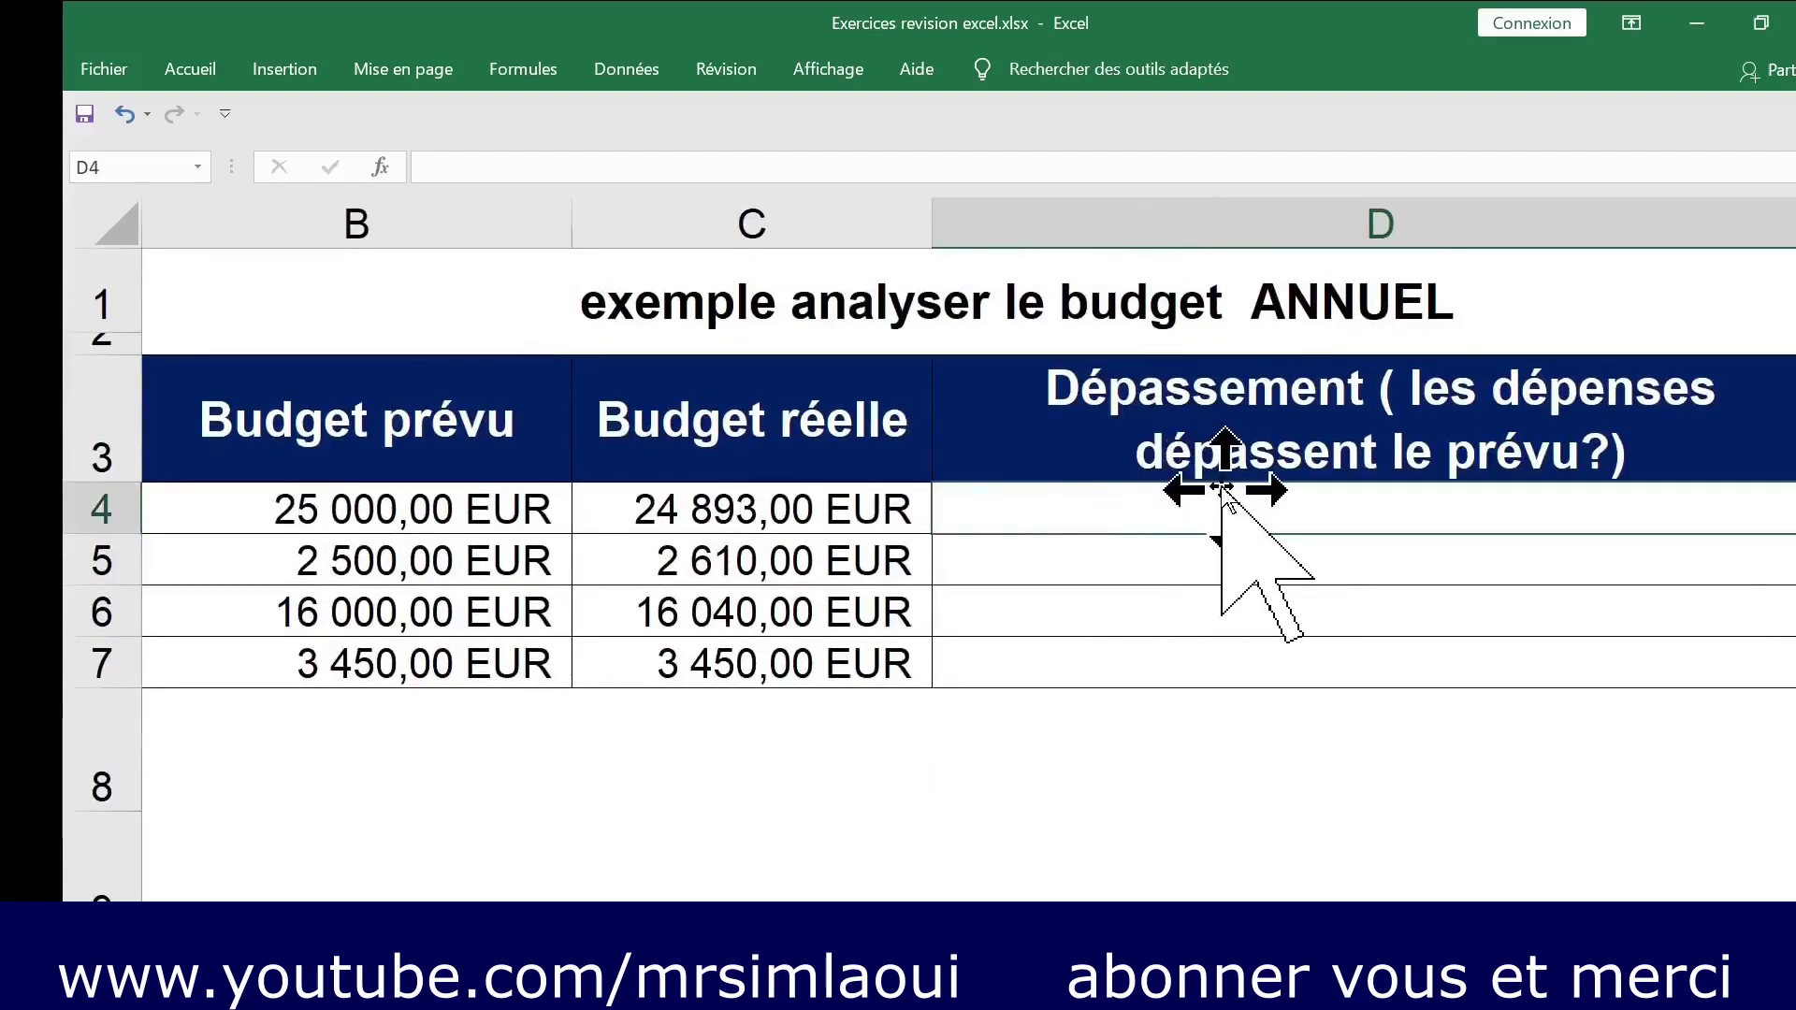
type("=si")
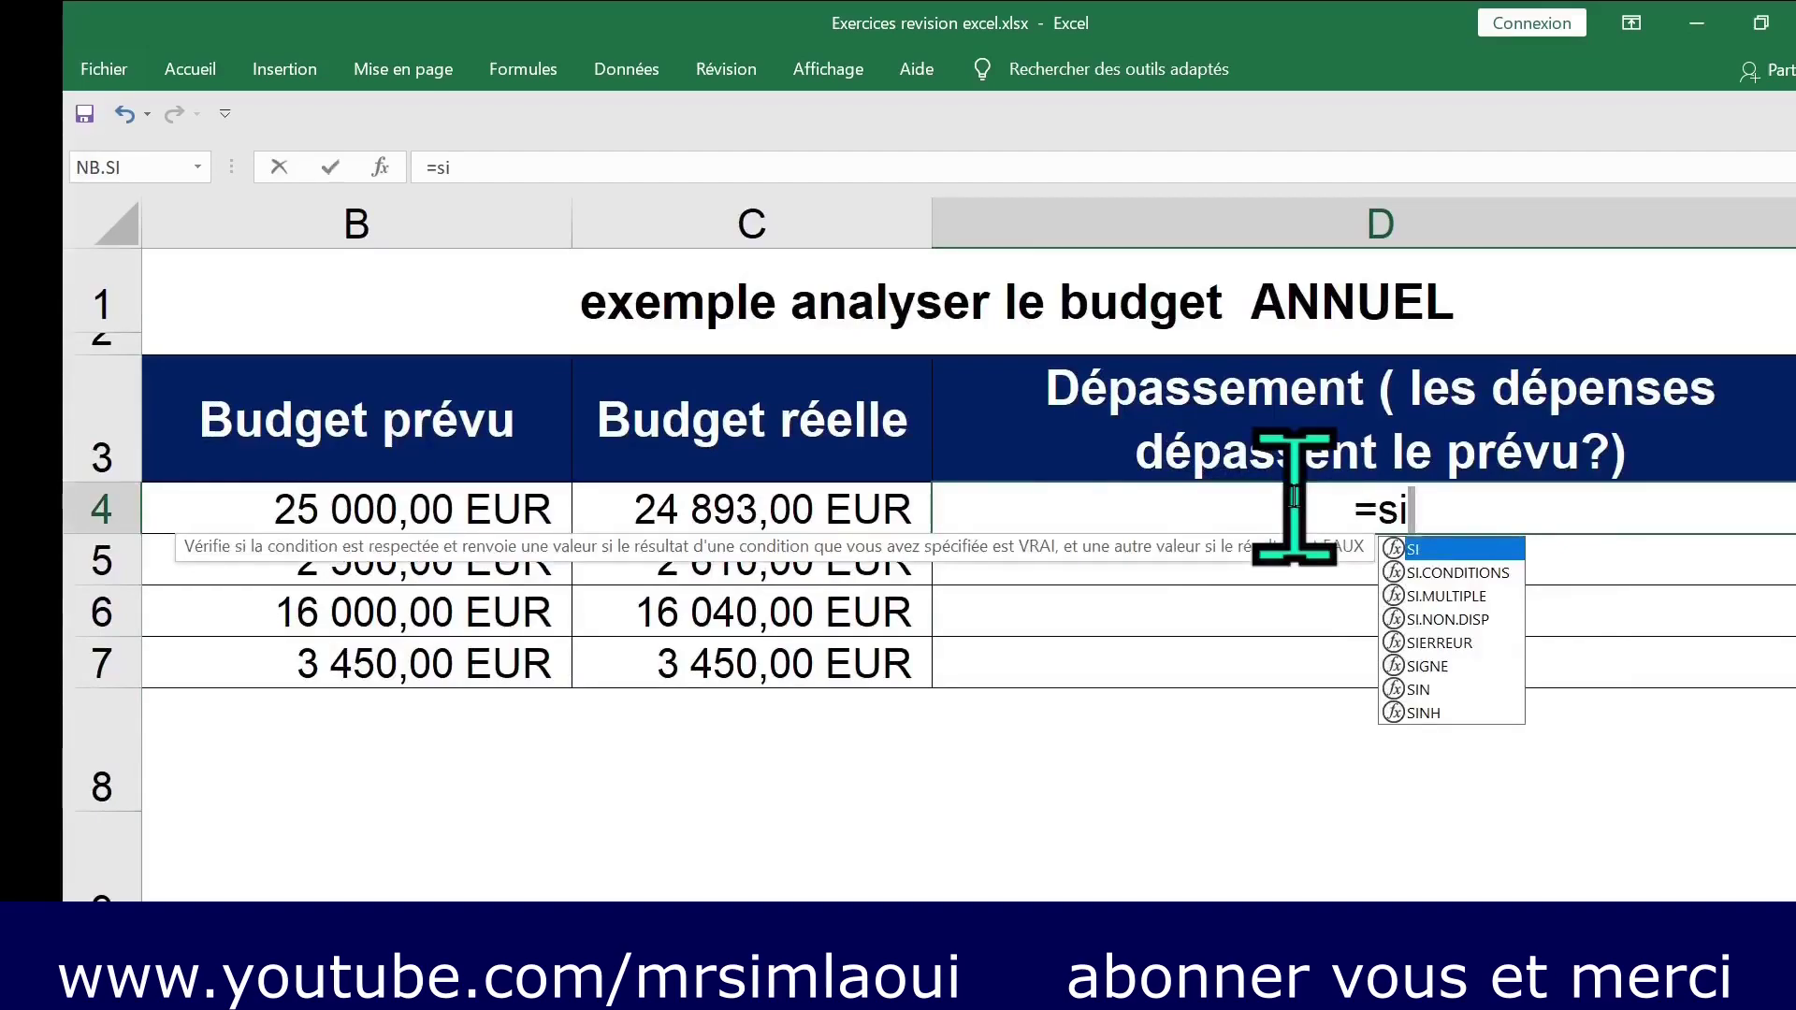
double_click(1431, 549)
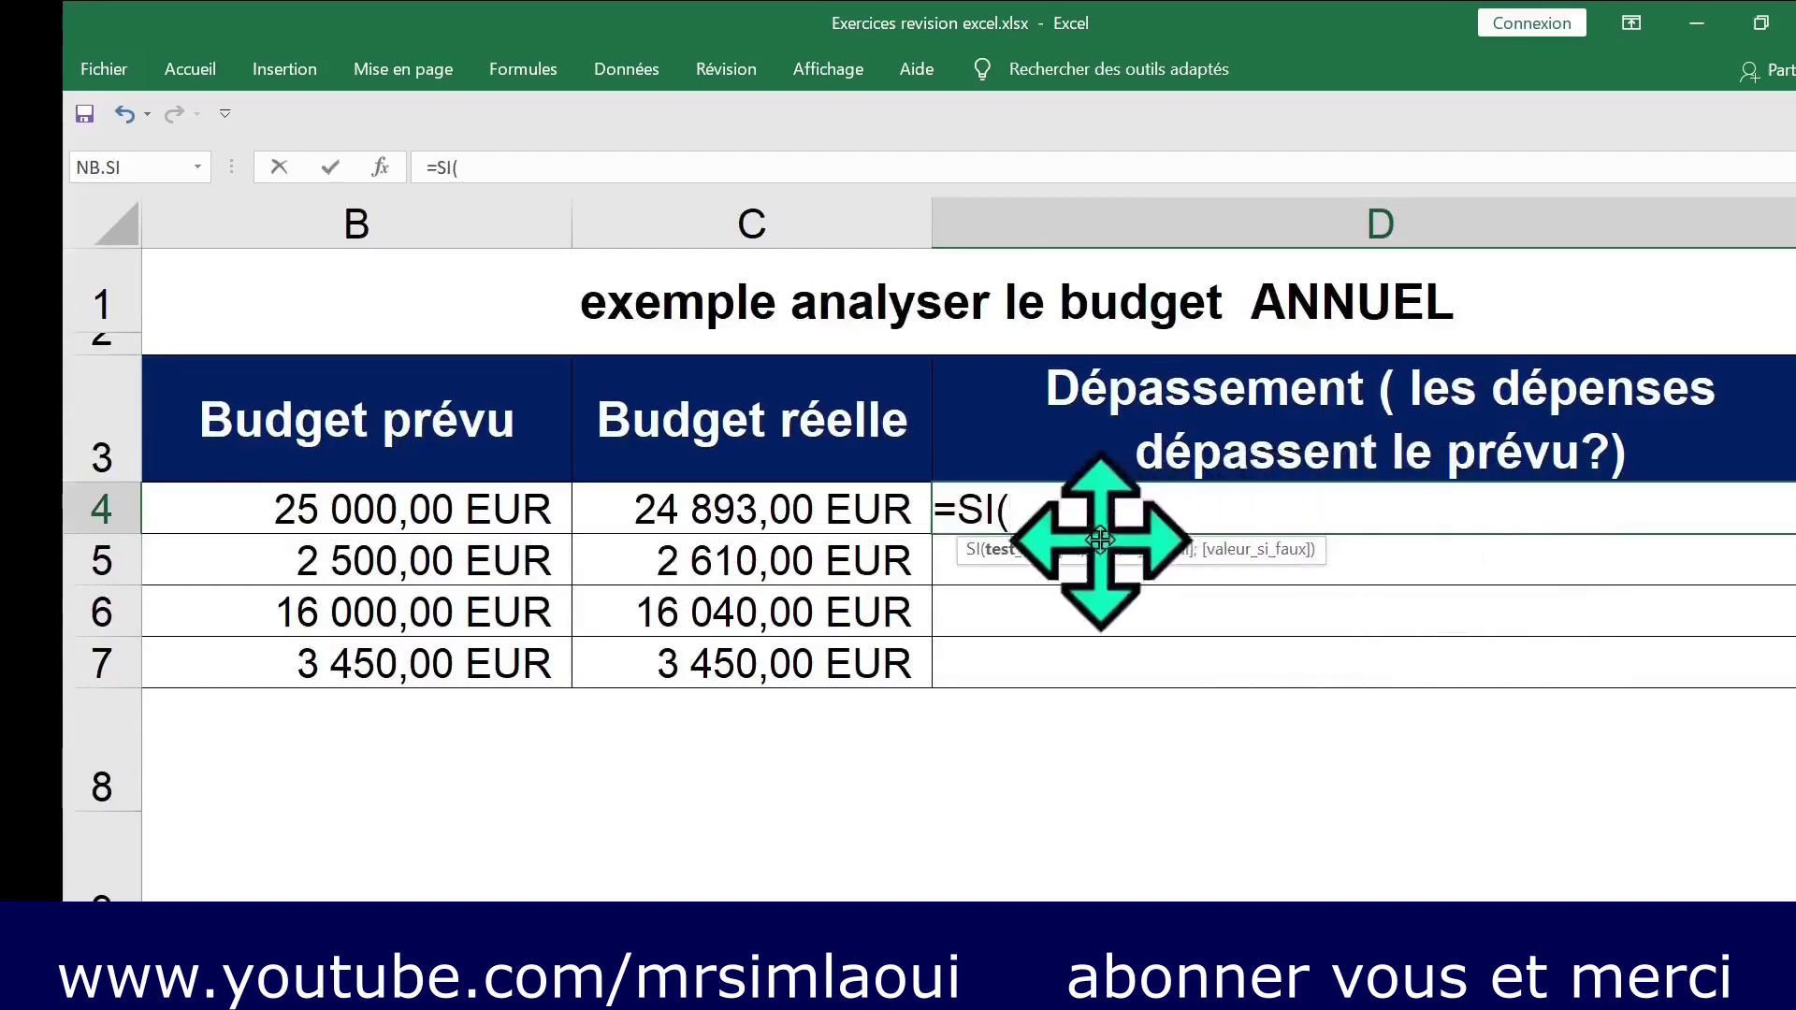
Open the function arguments window for the SI formula in D4 and move it clear of the budget amounts.
left_click(980, 521)
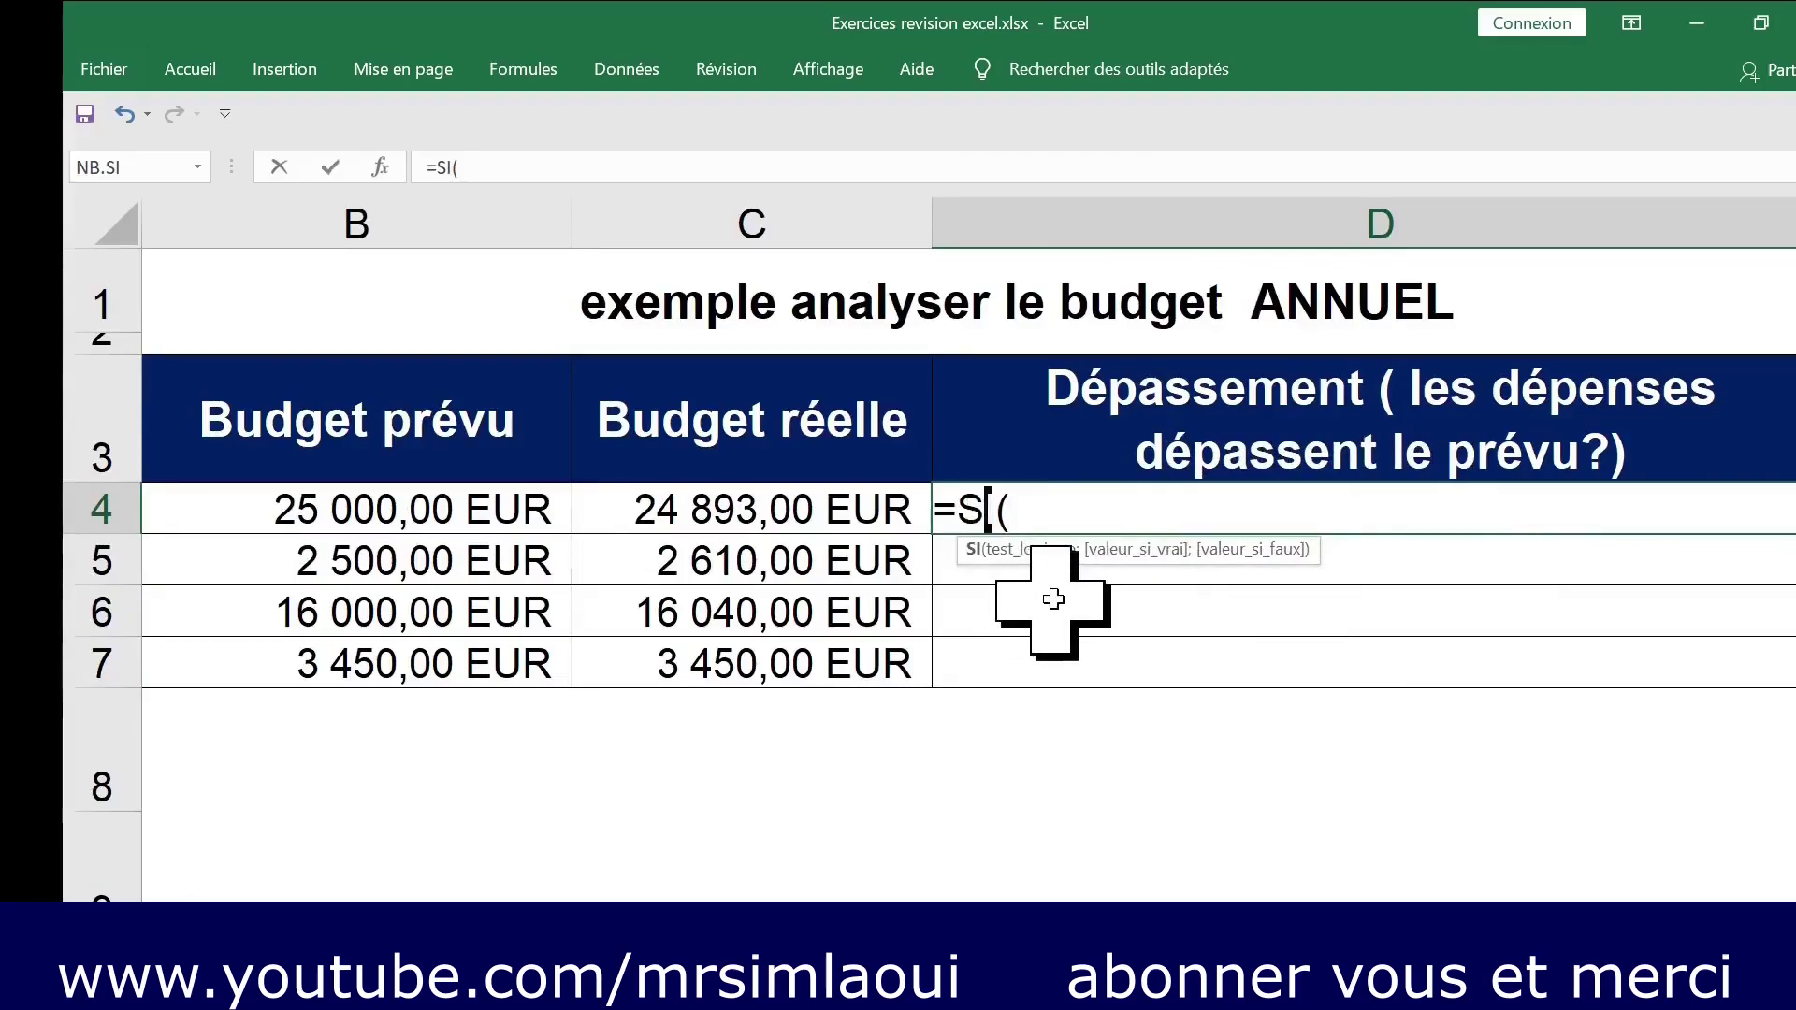
key("ctrl+a")
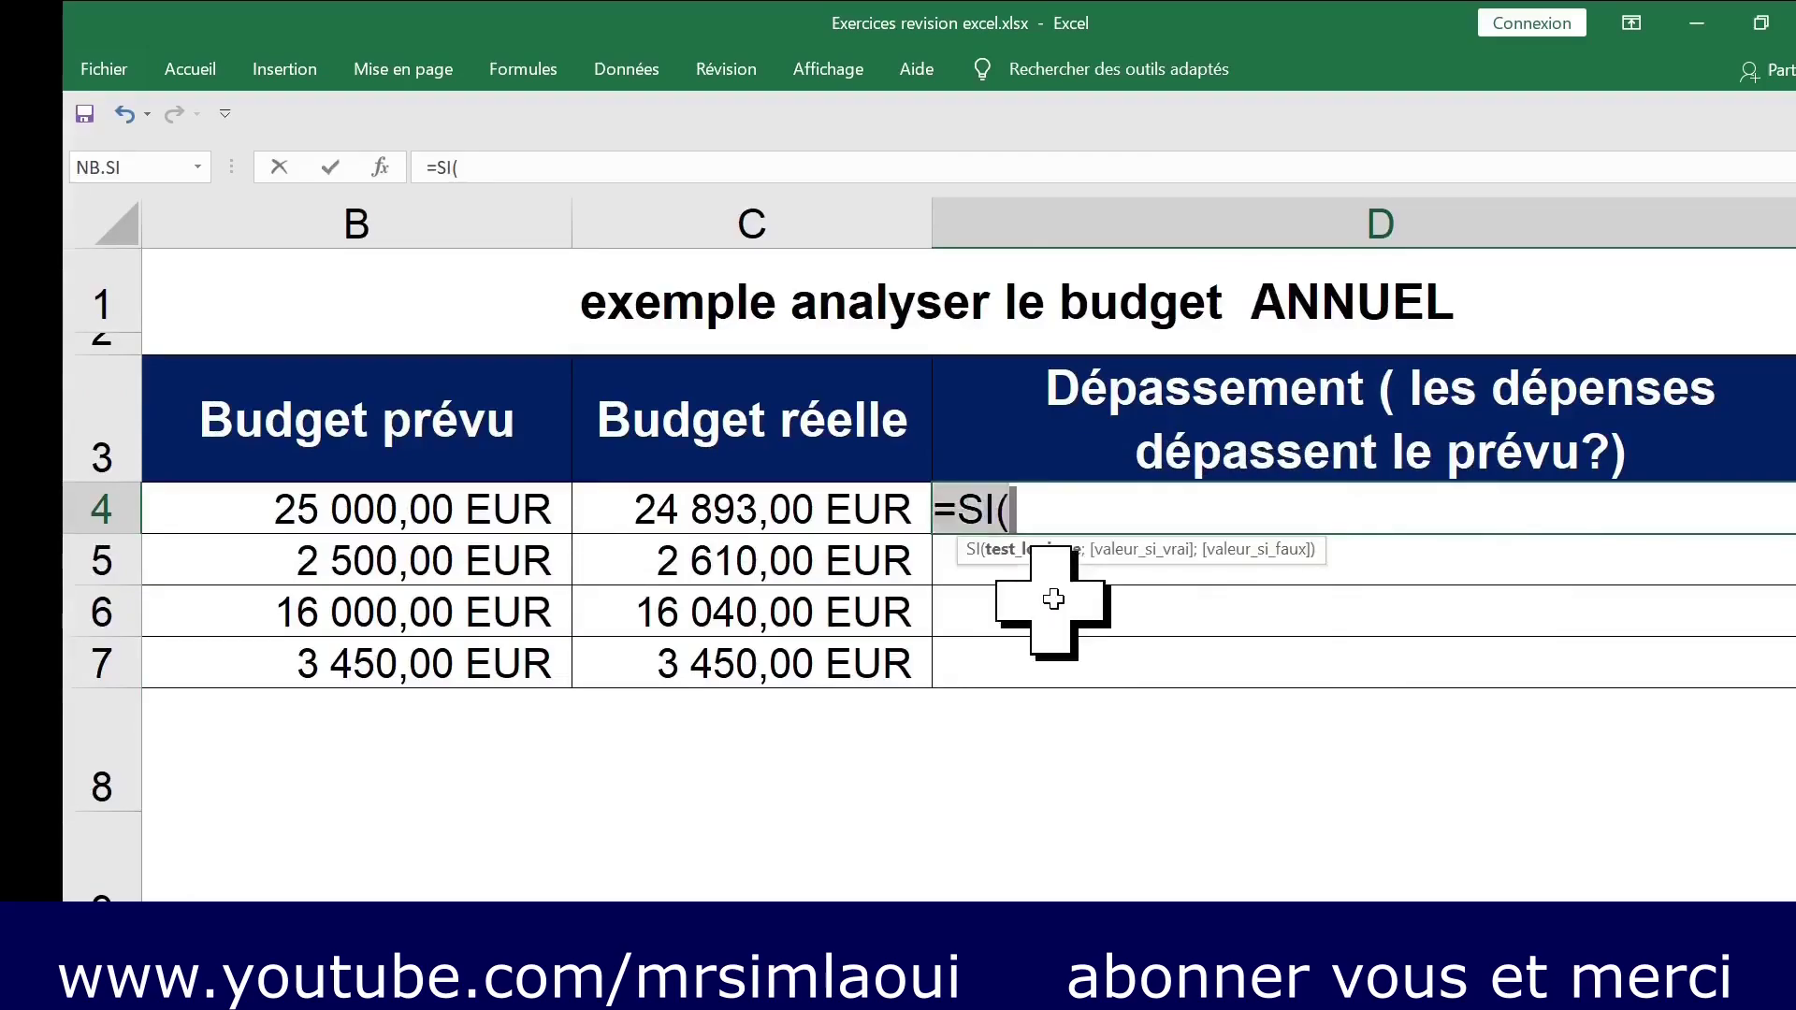
left_click(980, 521)
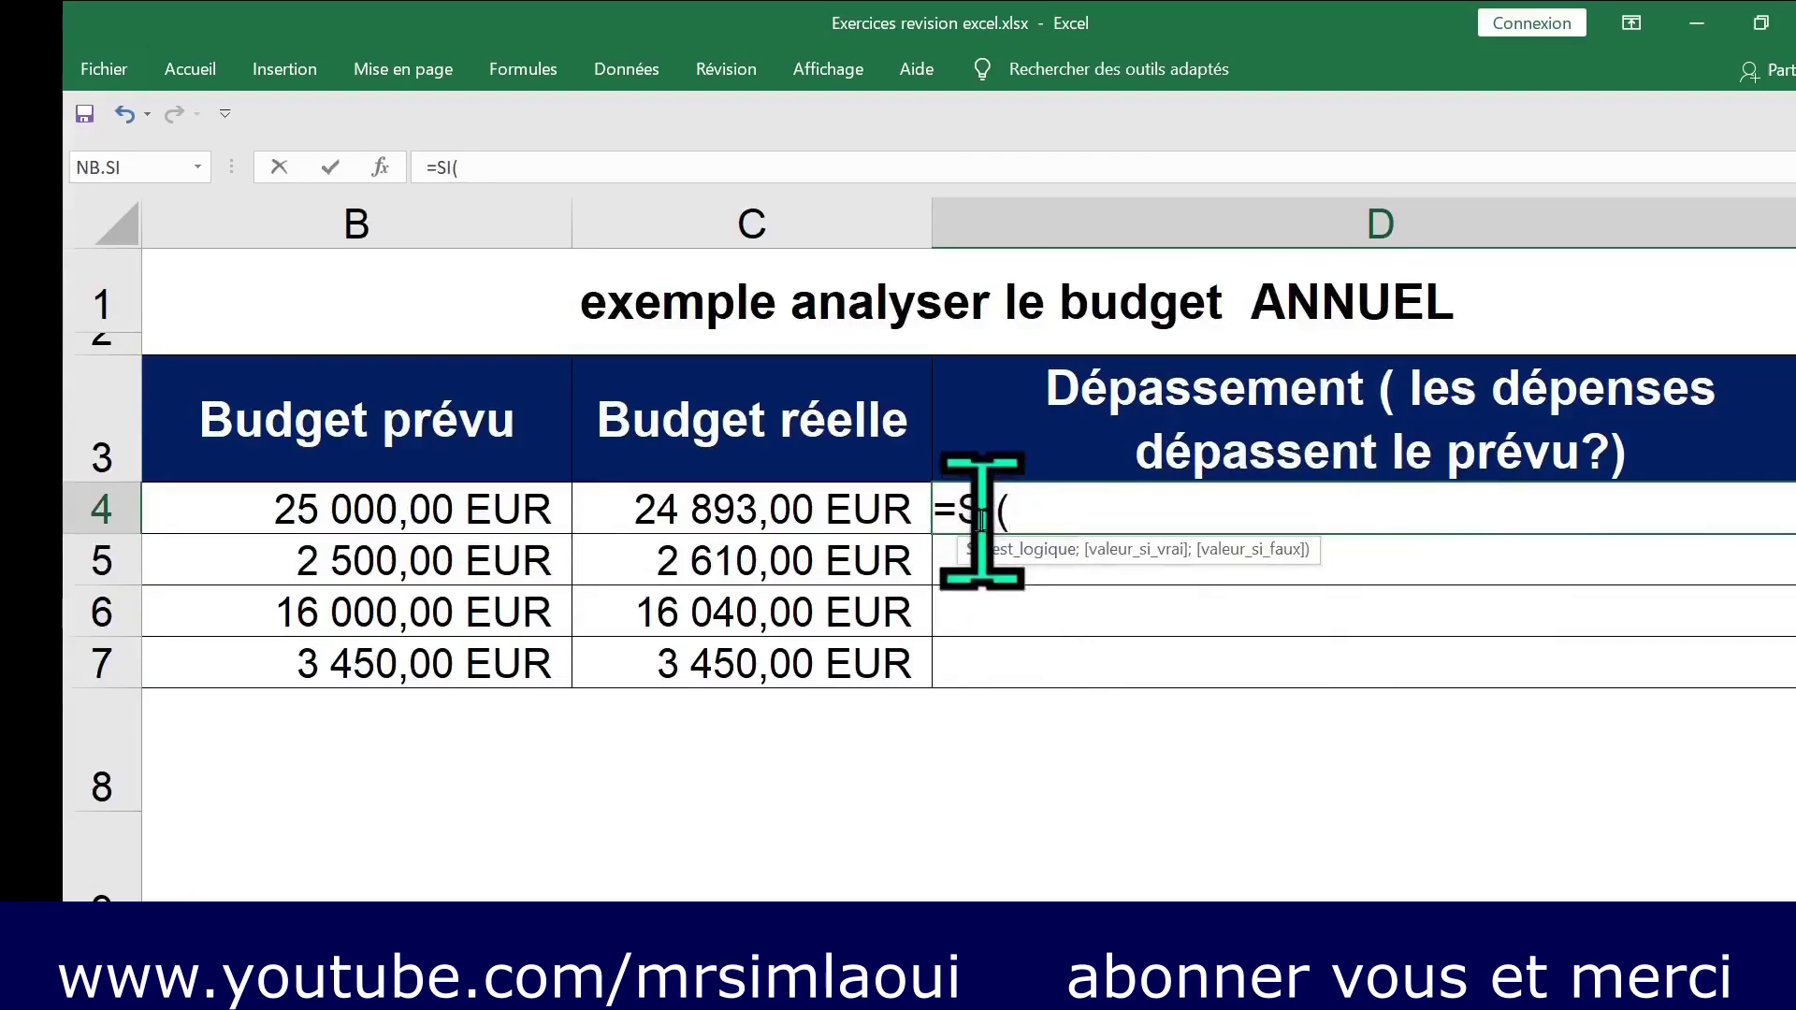
double_click(981, 521)
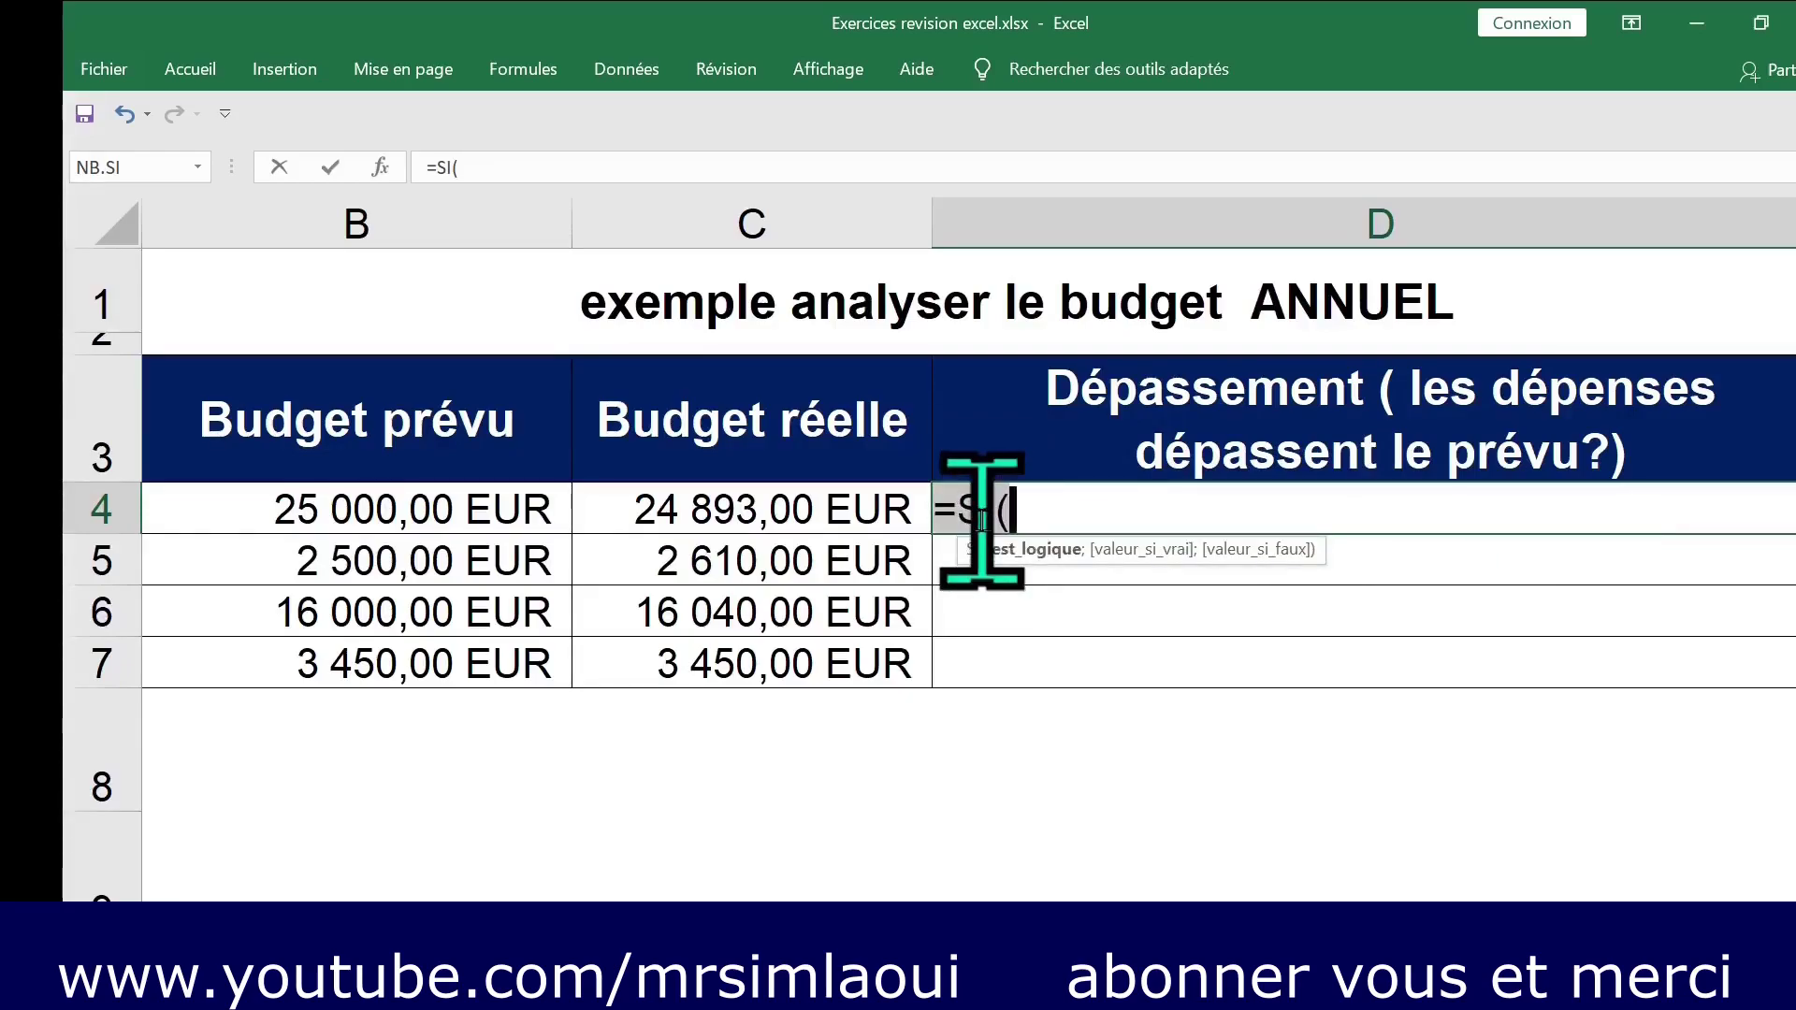
left_click(1031, 521)
key("ctrl+a")
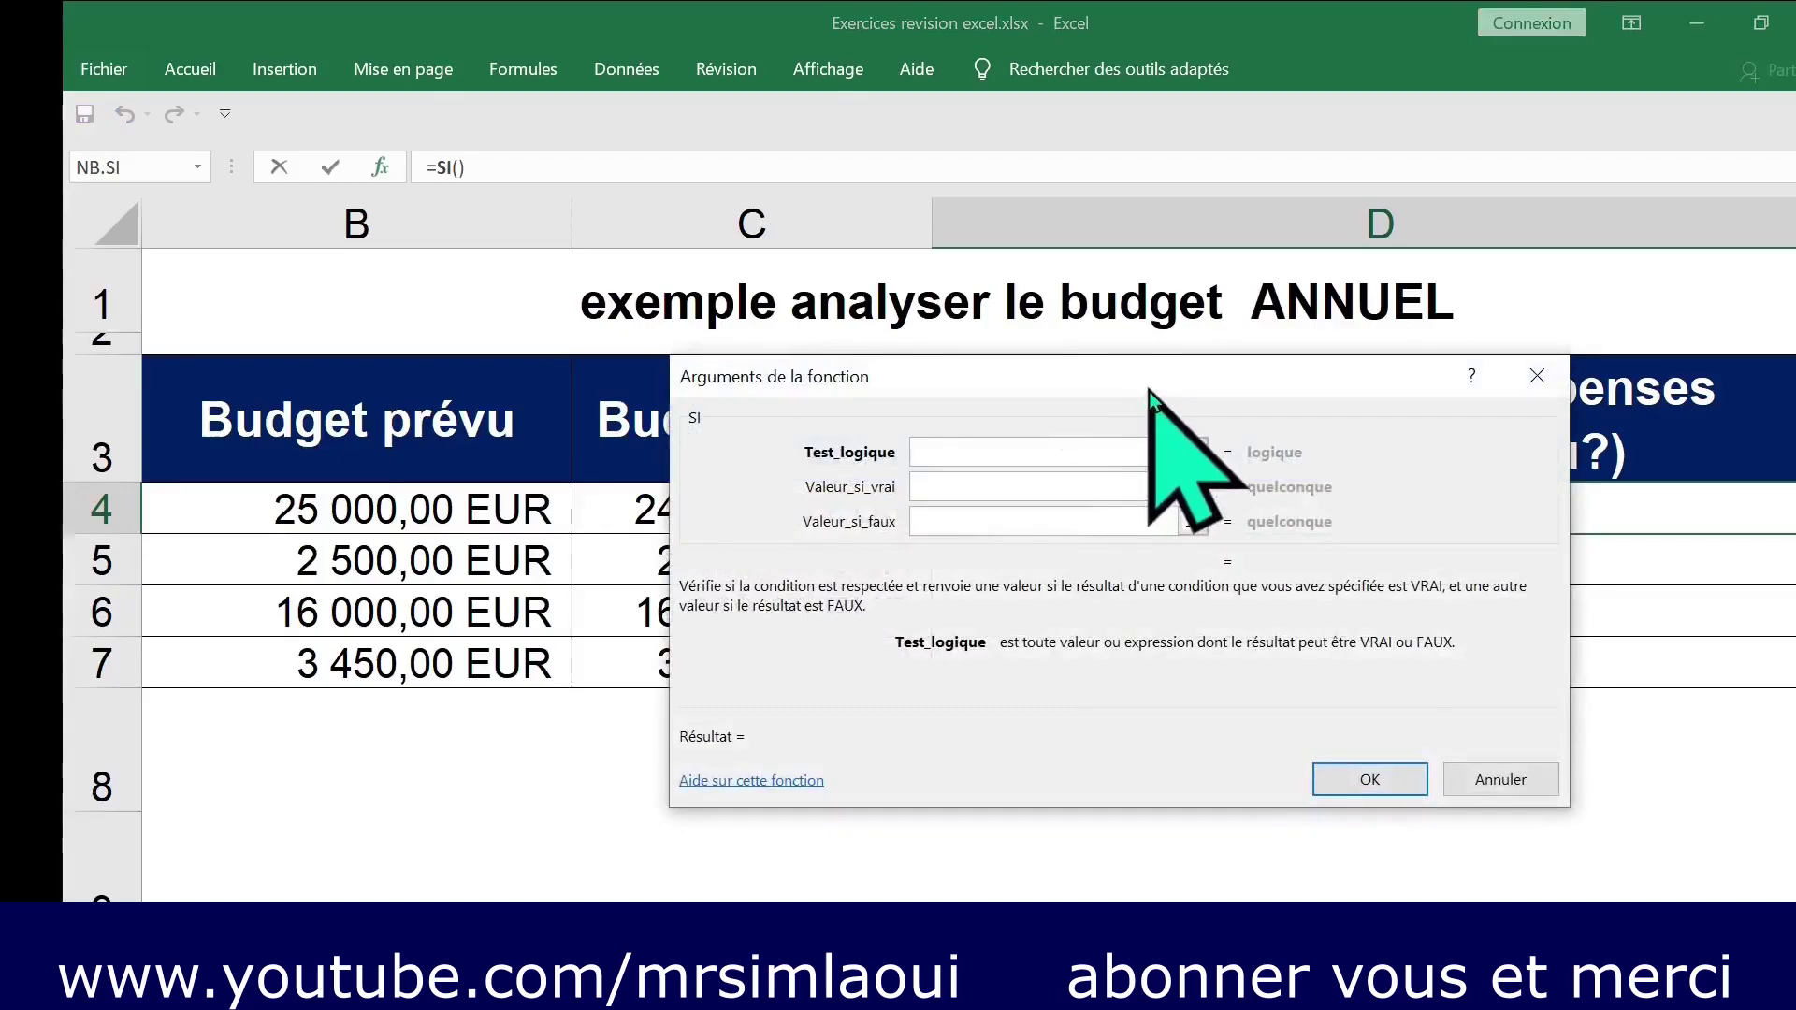
left_click_drag(1147, 386, 1115, 360)
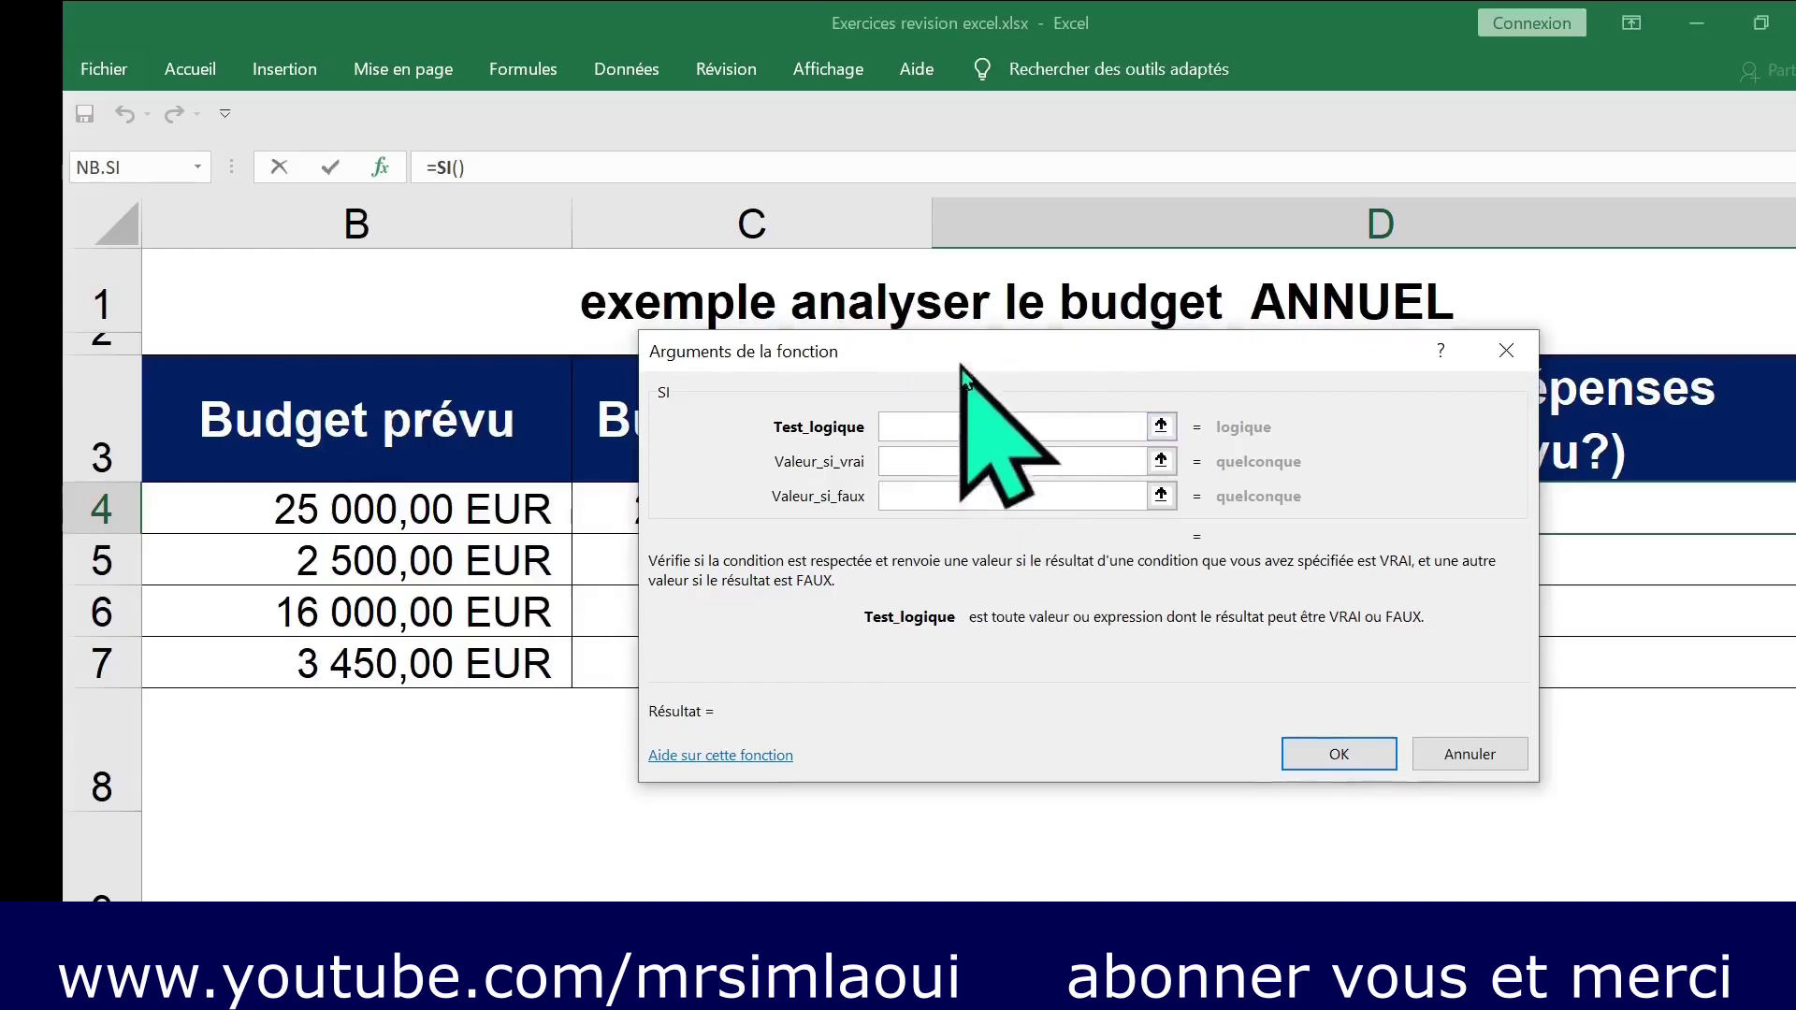
left_click_drag(950, 355, 1113, 520)
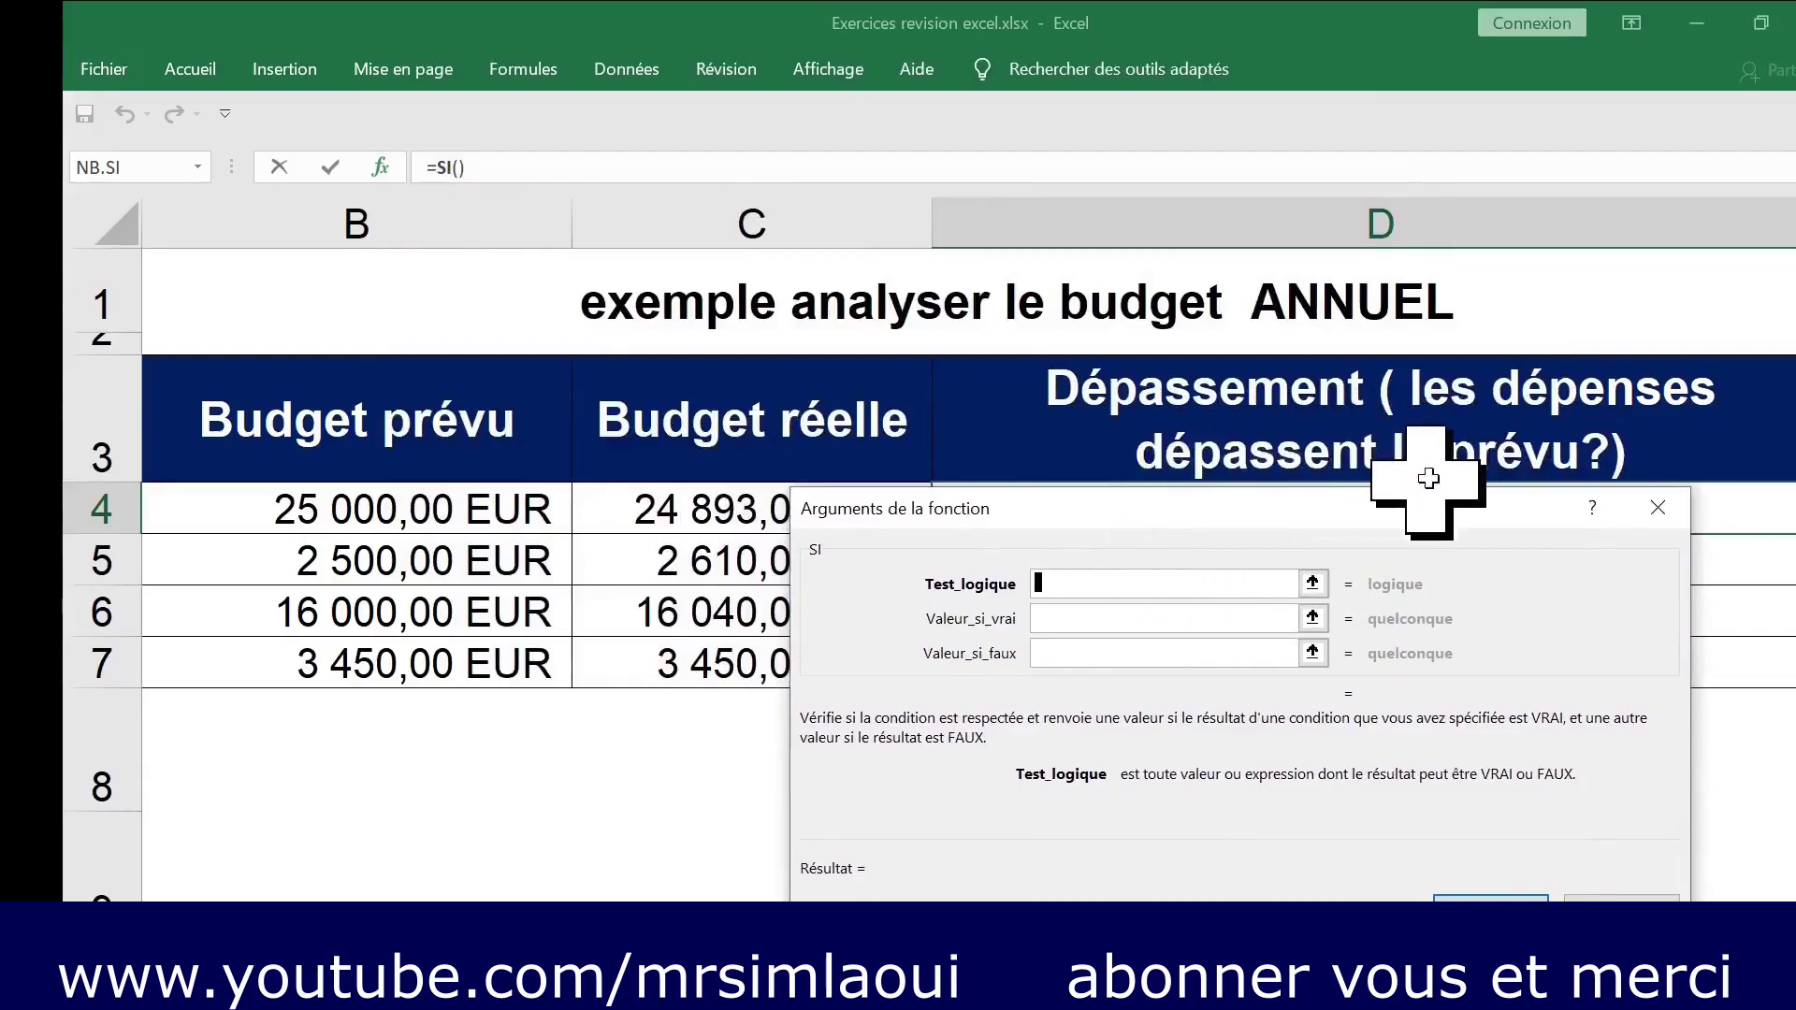
left_click_drag(1067, 506, 1165, 211)
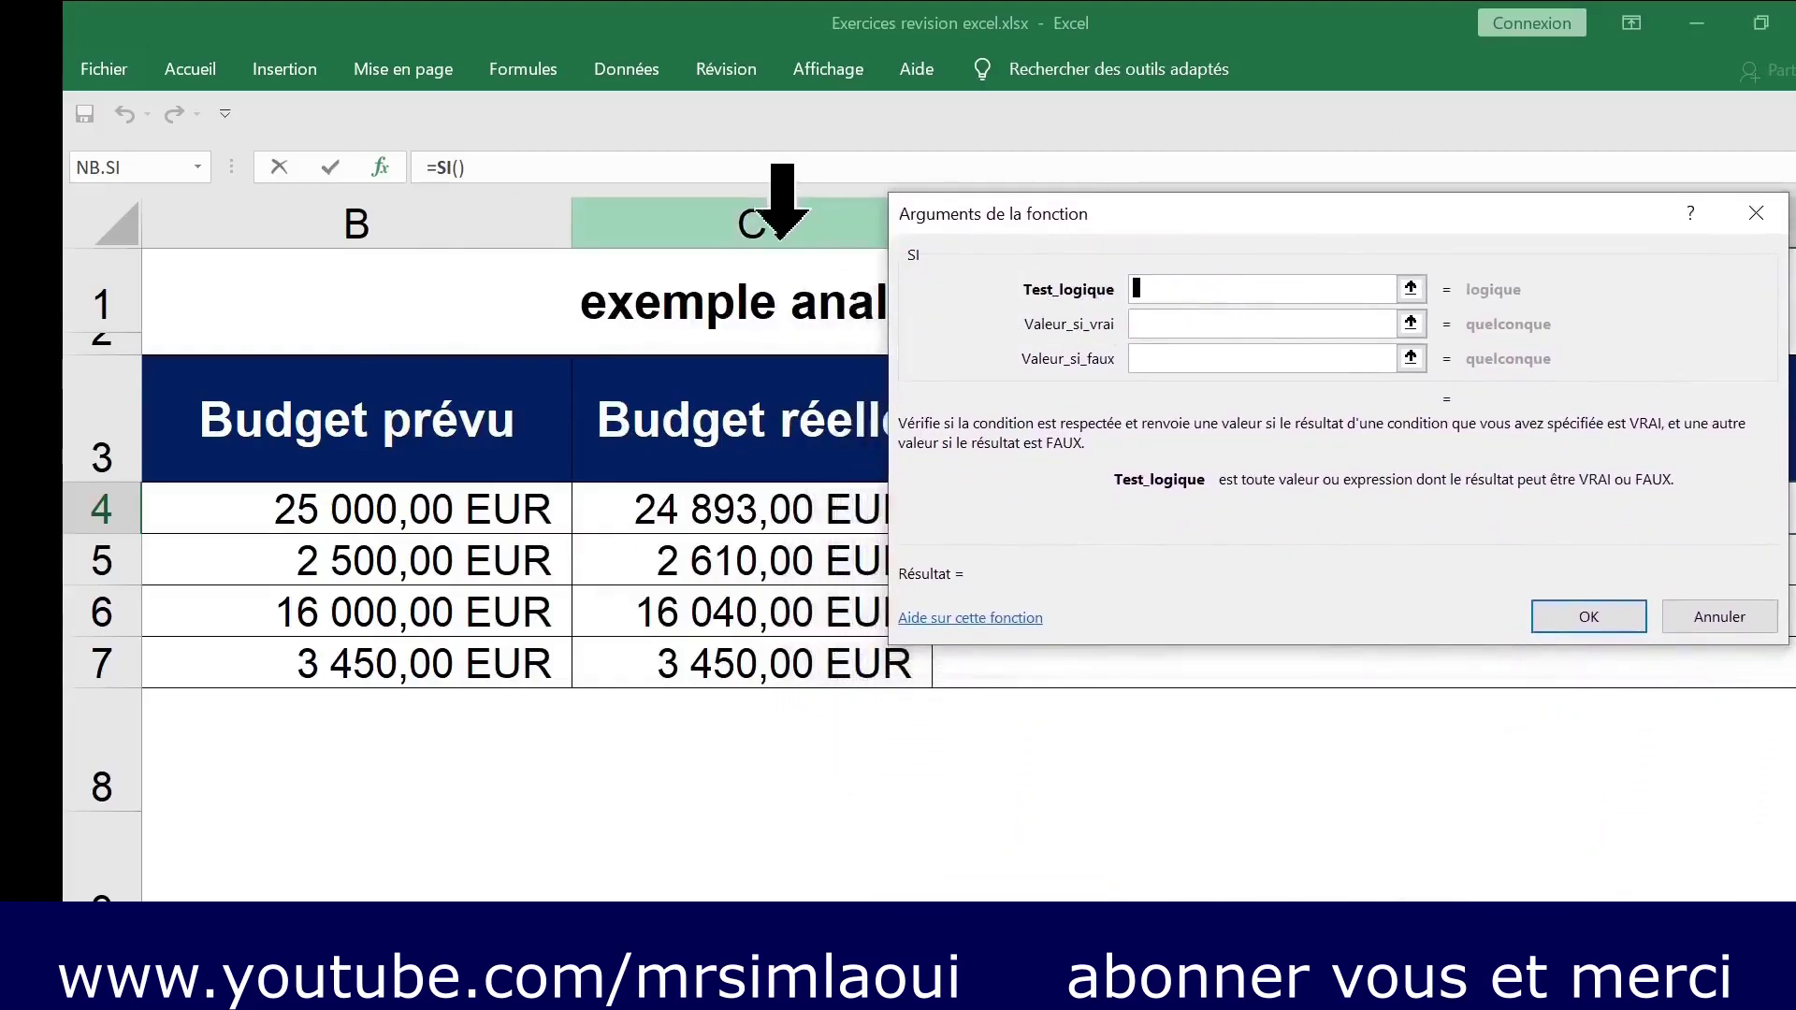
Set the logical test to C4>B4, comparing the transport row's actual budget with its planned budget.
left_click(751, 509)
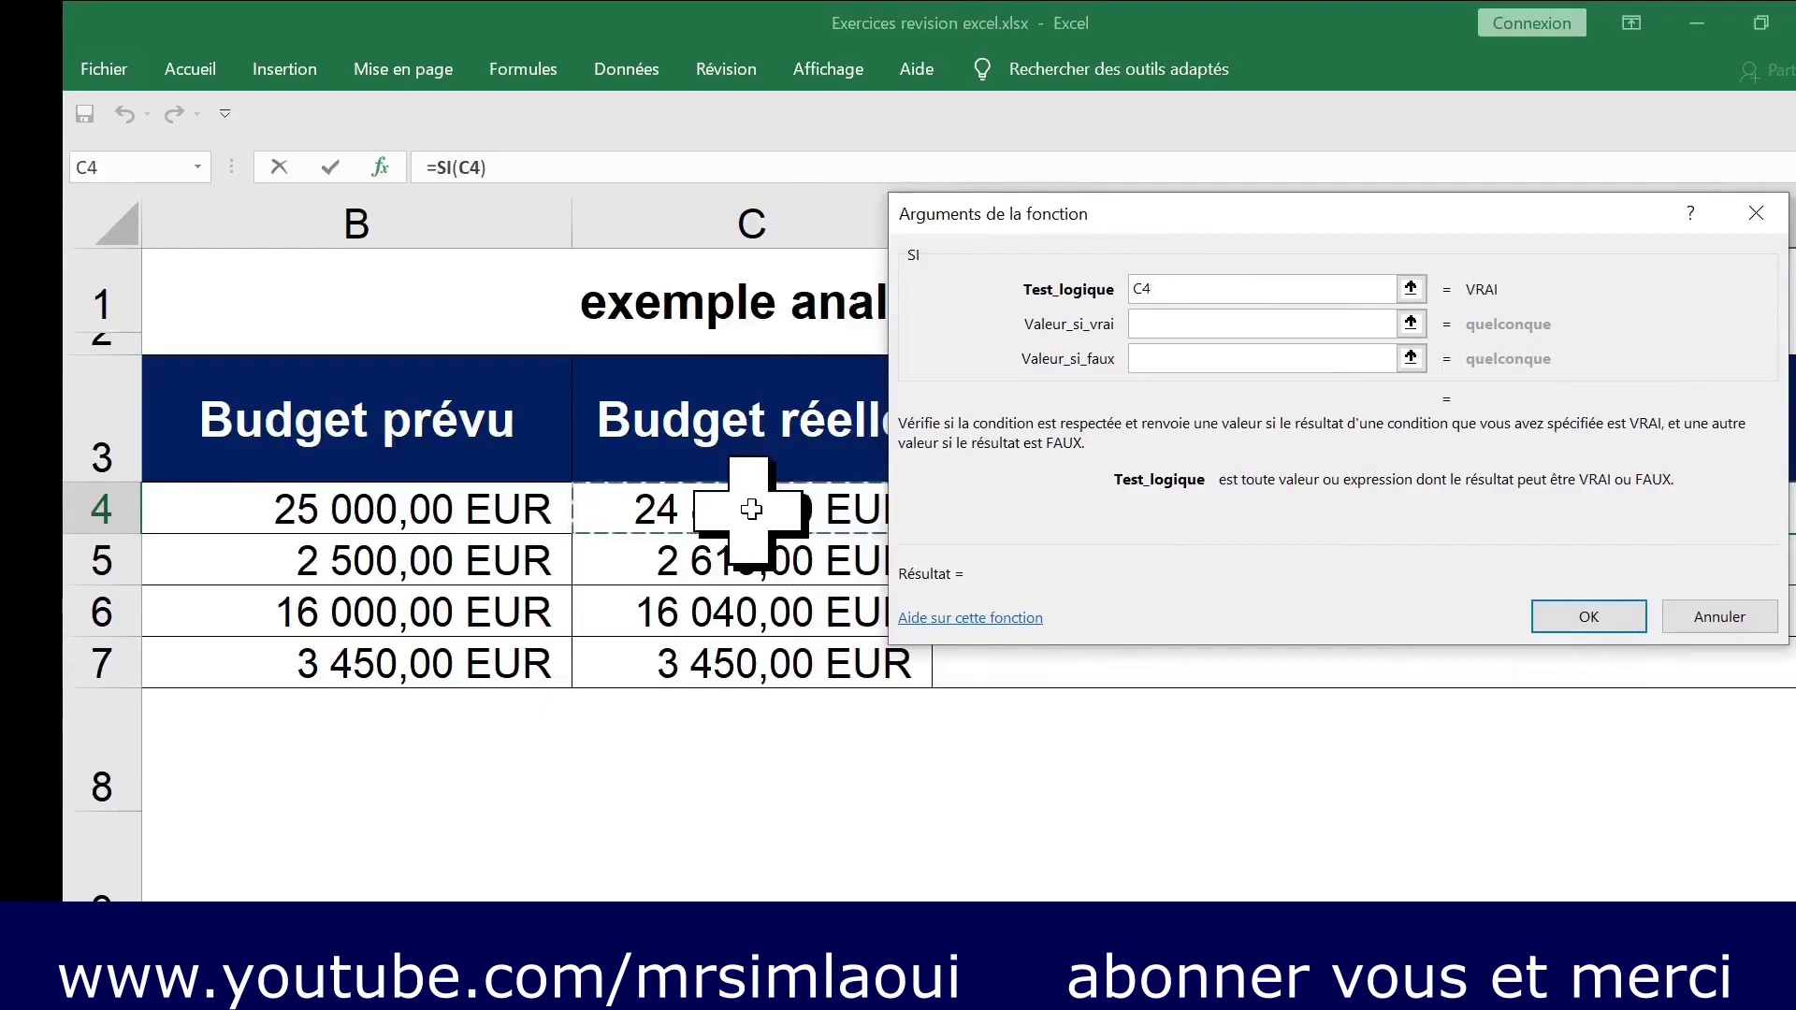
type(">")
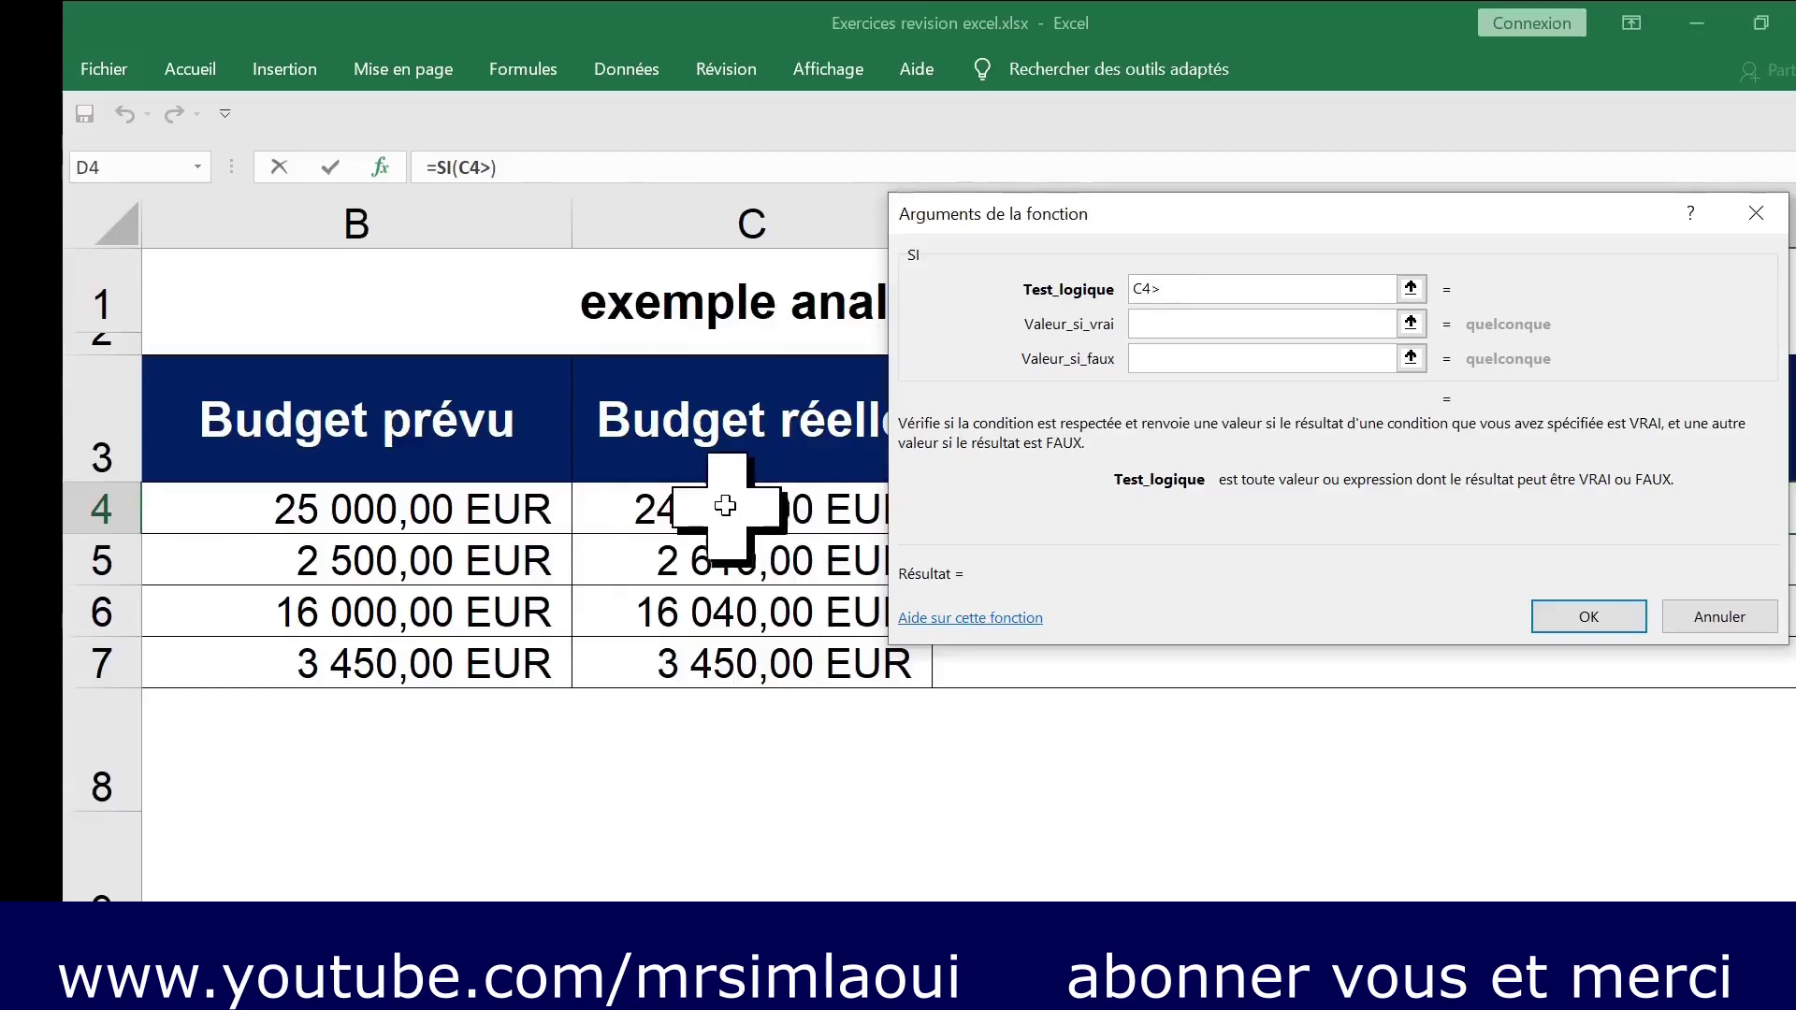
left_click(466, 513)
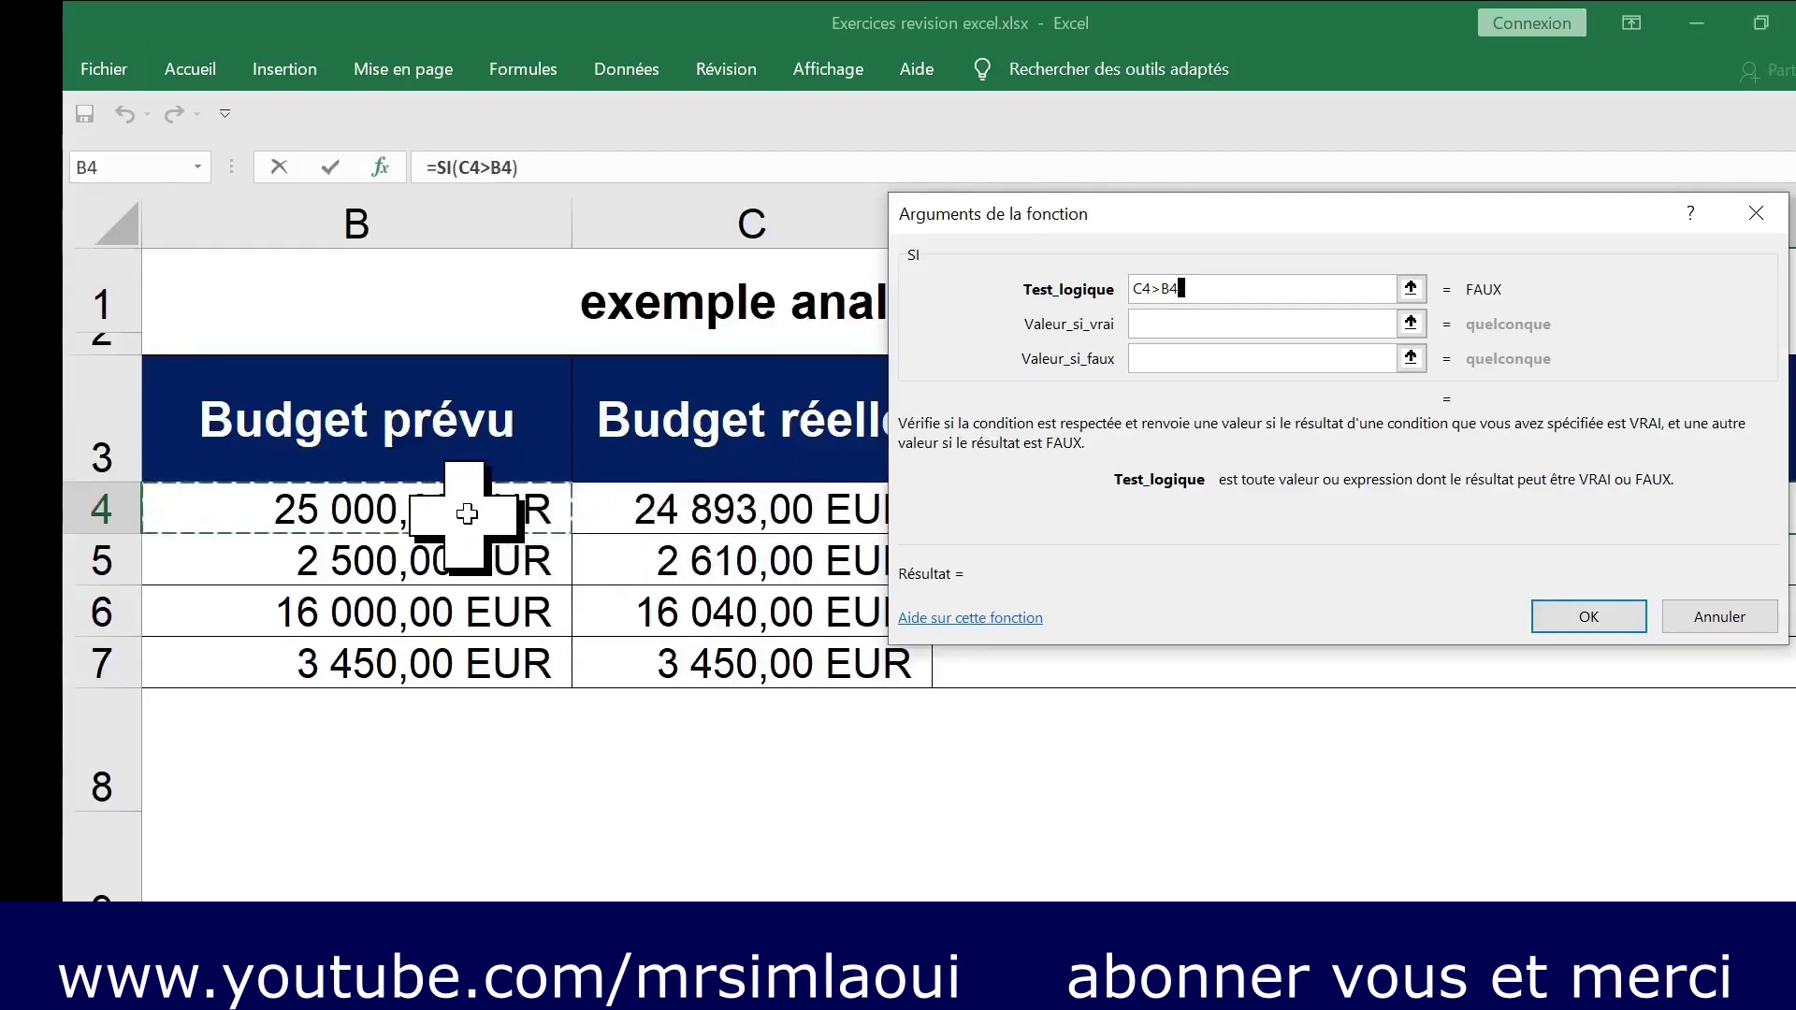
Set the value if true to "oui" and the value if false to "non", and confirm the SI formula.
left_click(1181, 326)
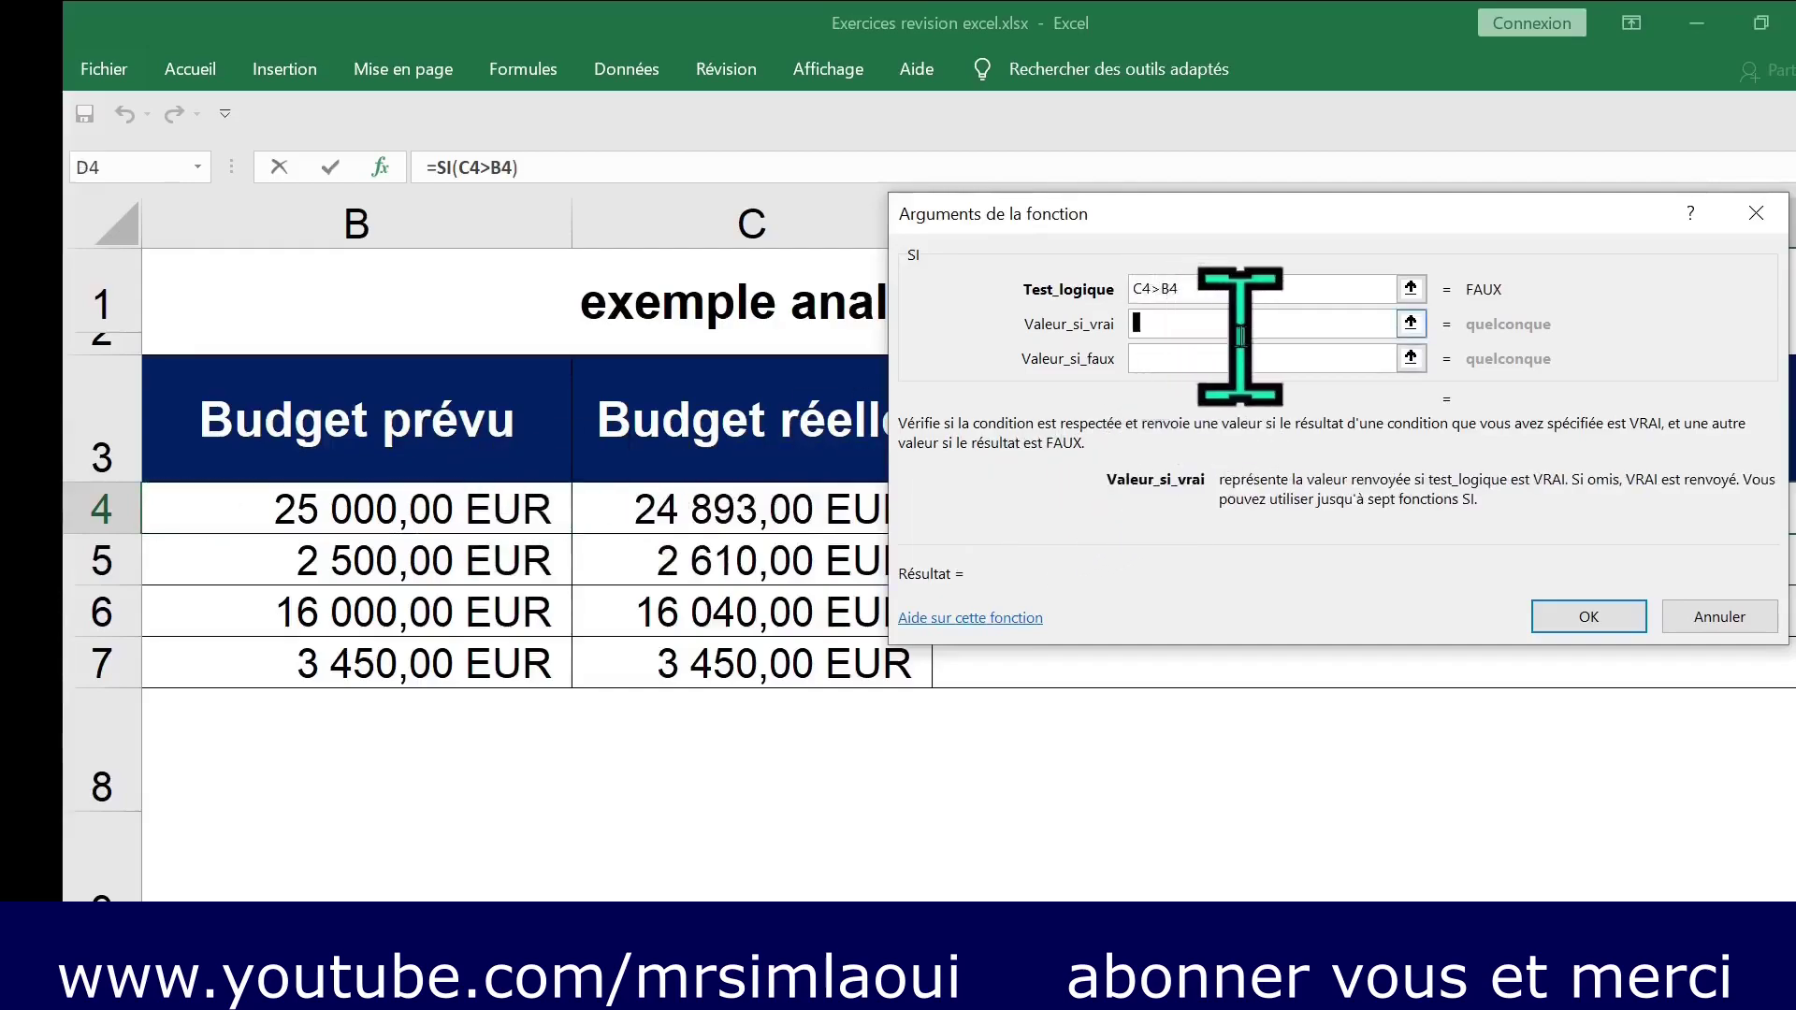
type("oui")
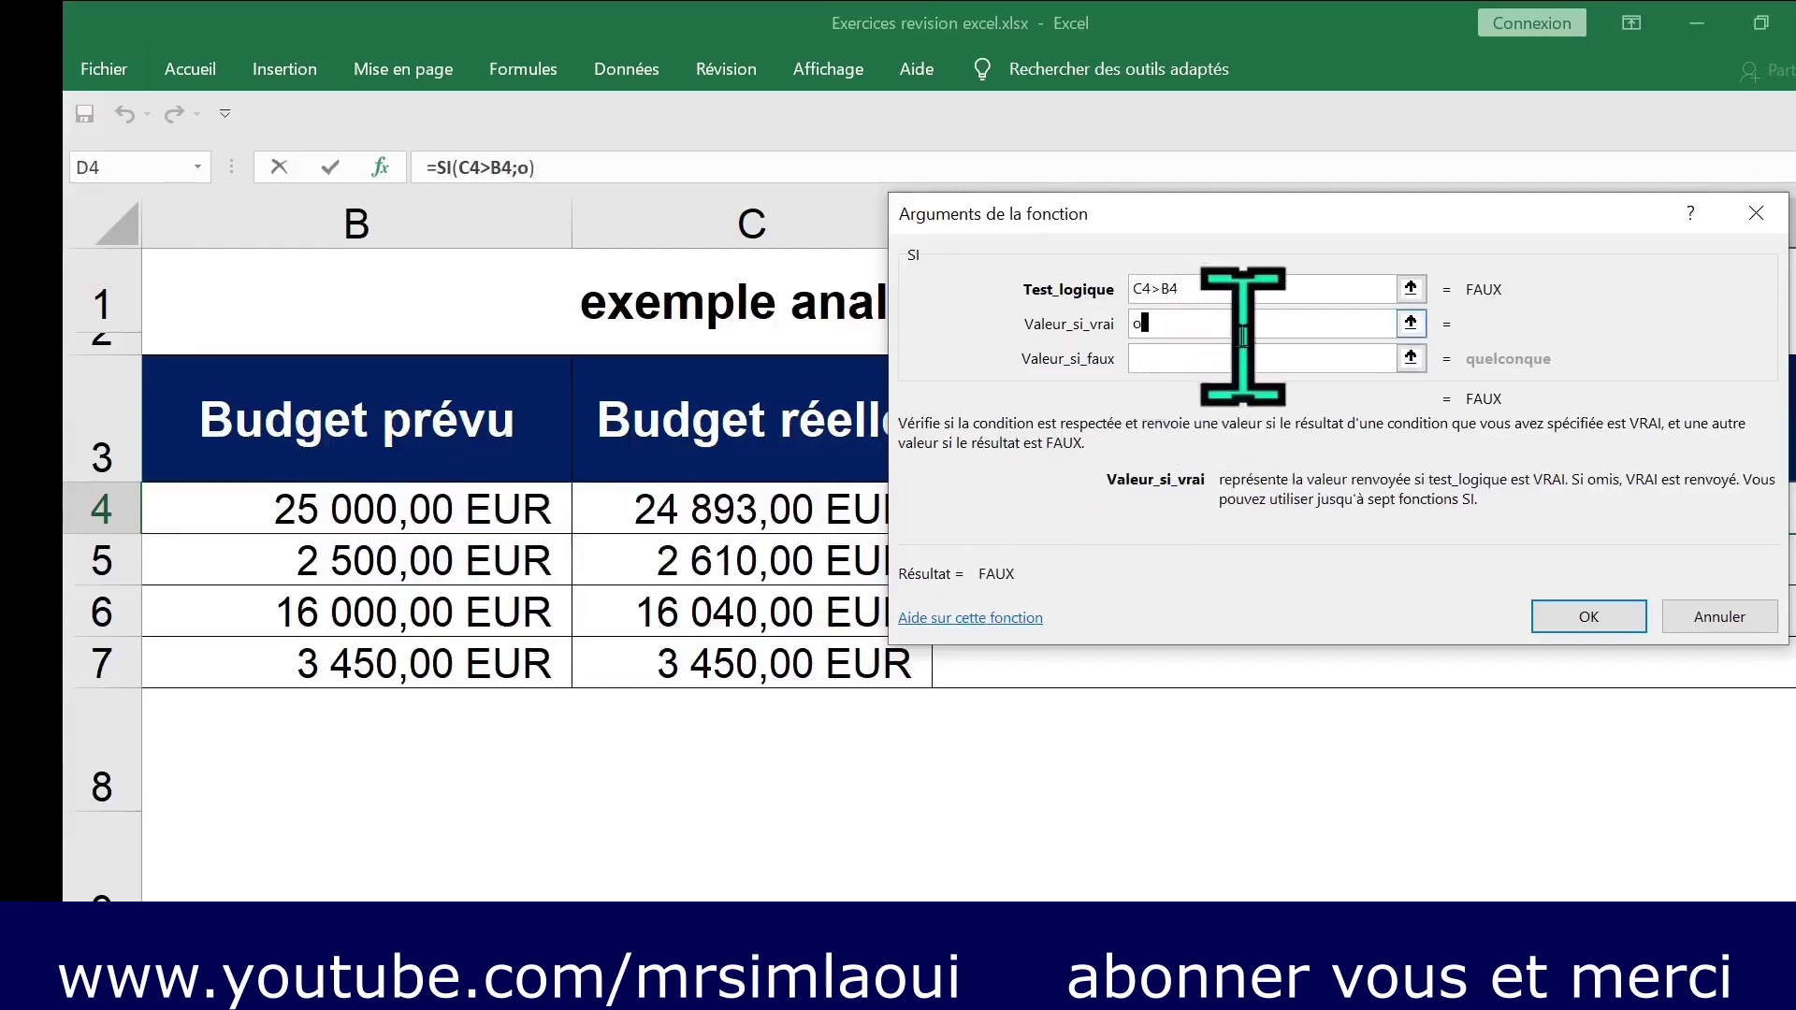
left_click(1202, 361)
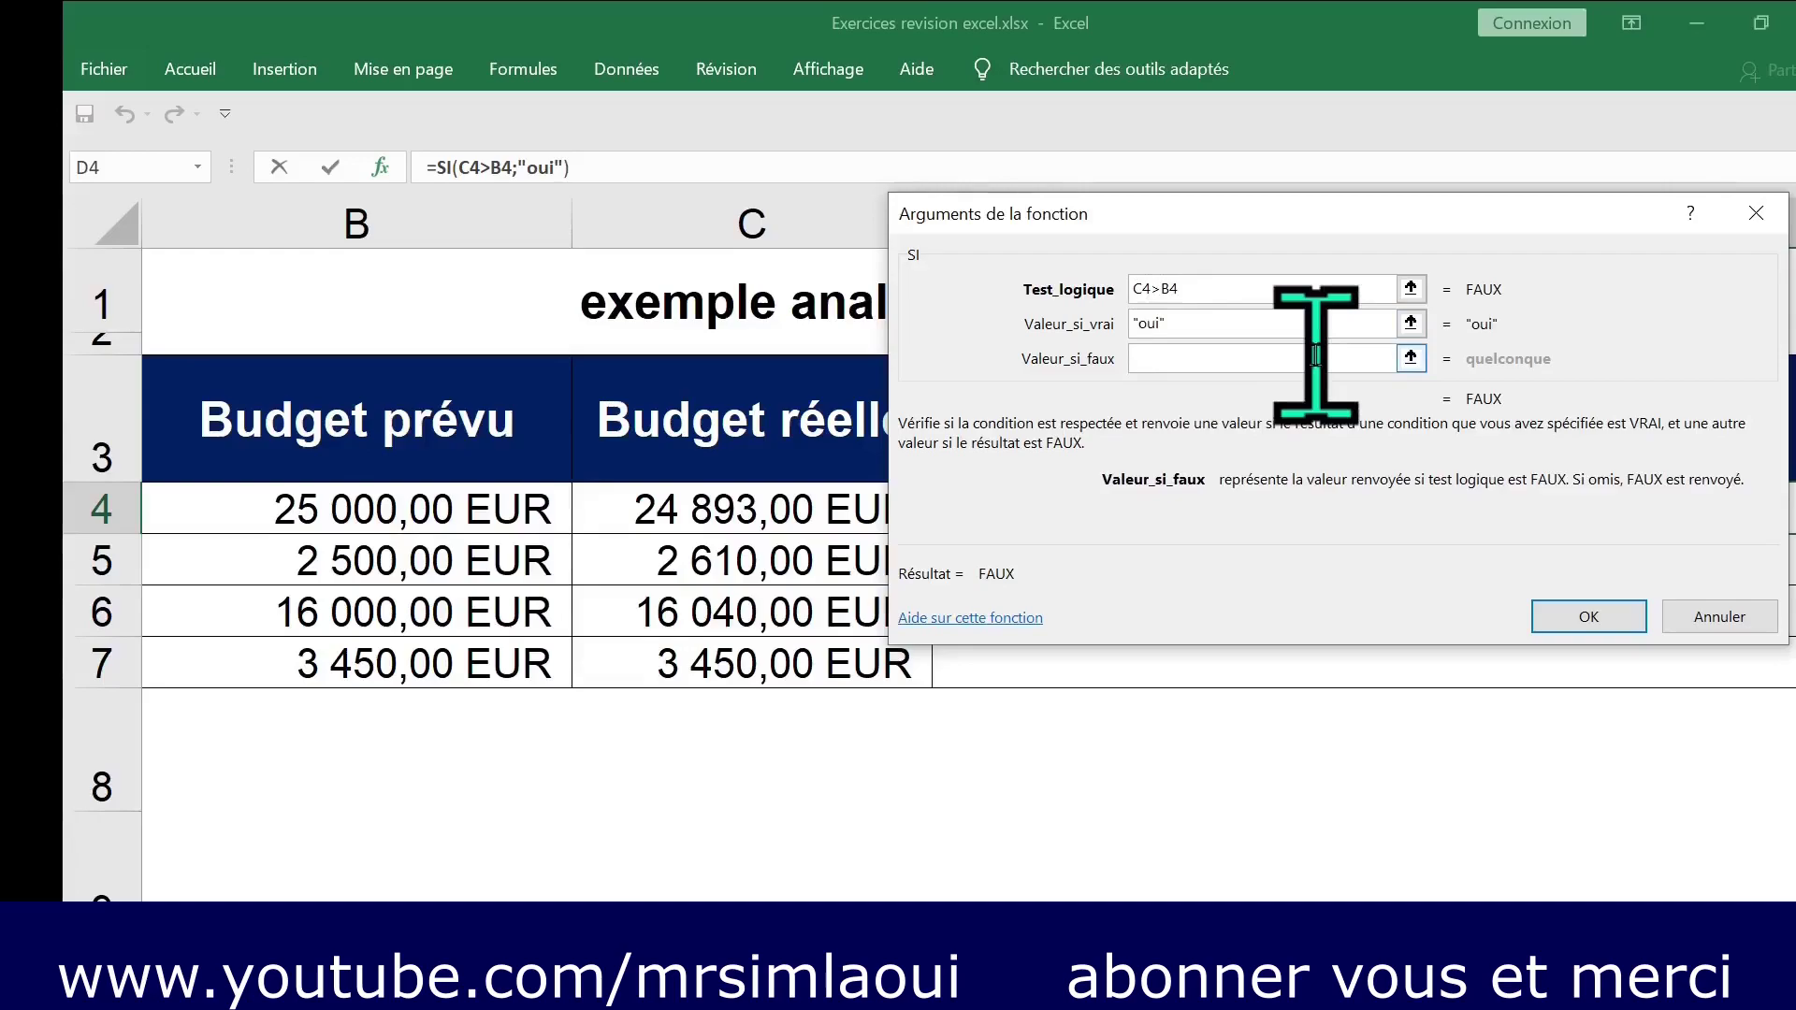
type("no")
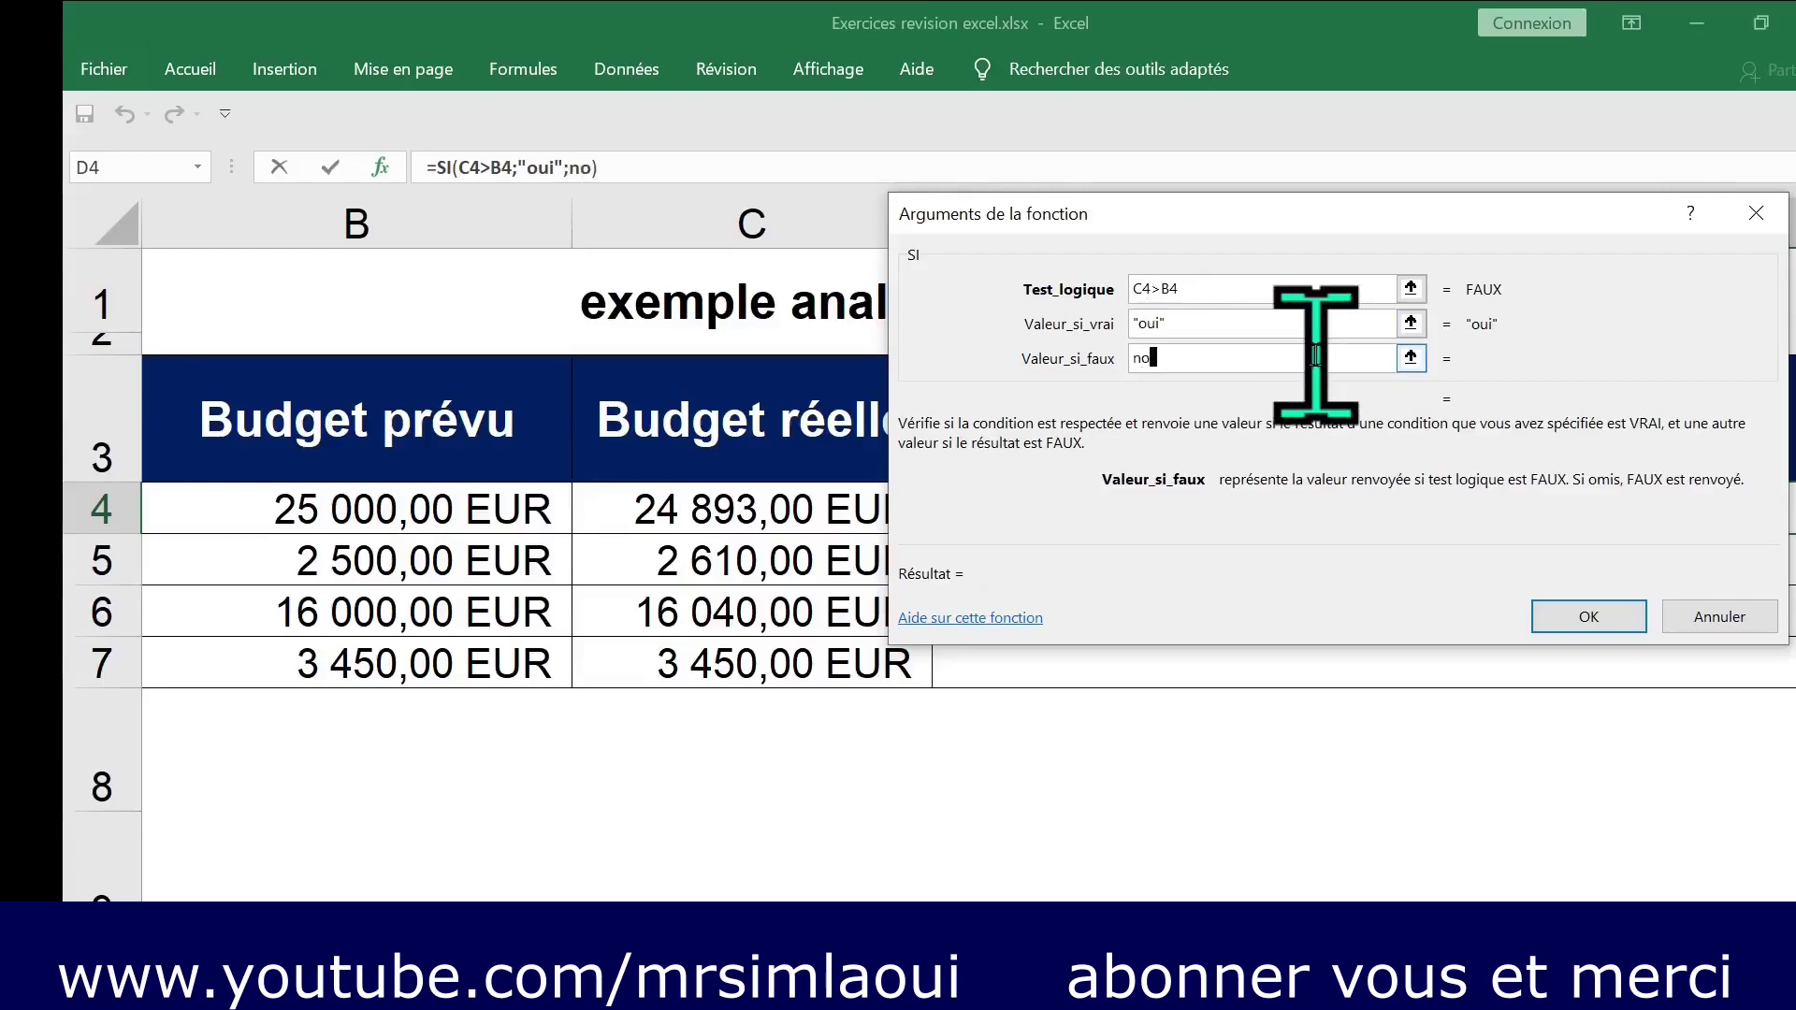
type("n")
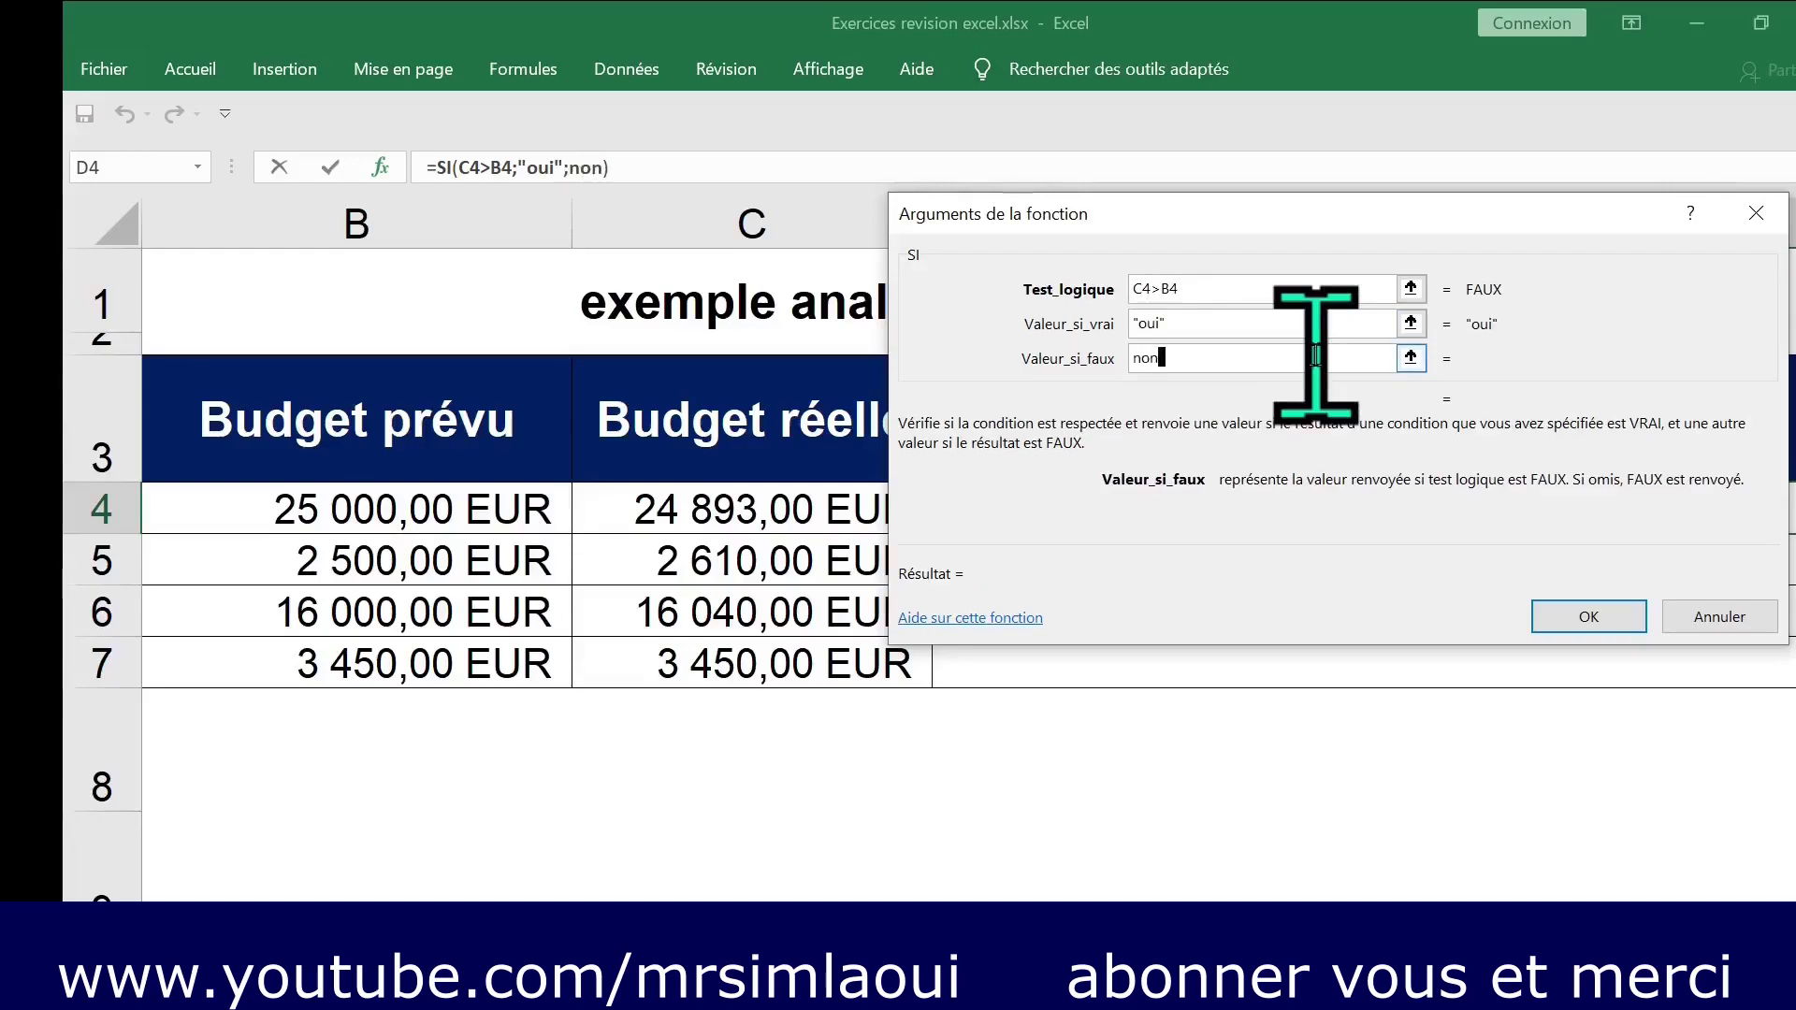
left_click(1233, 324)
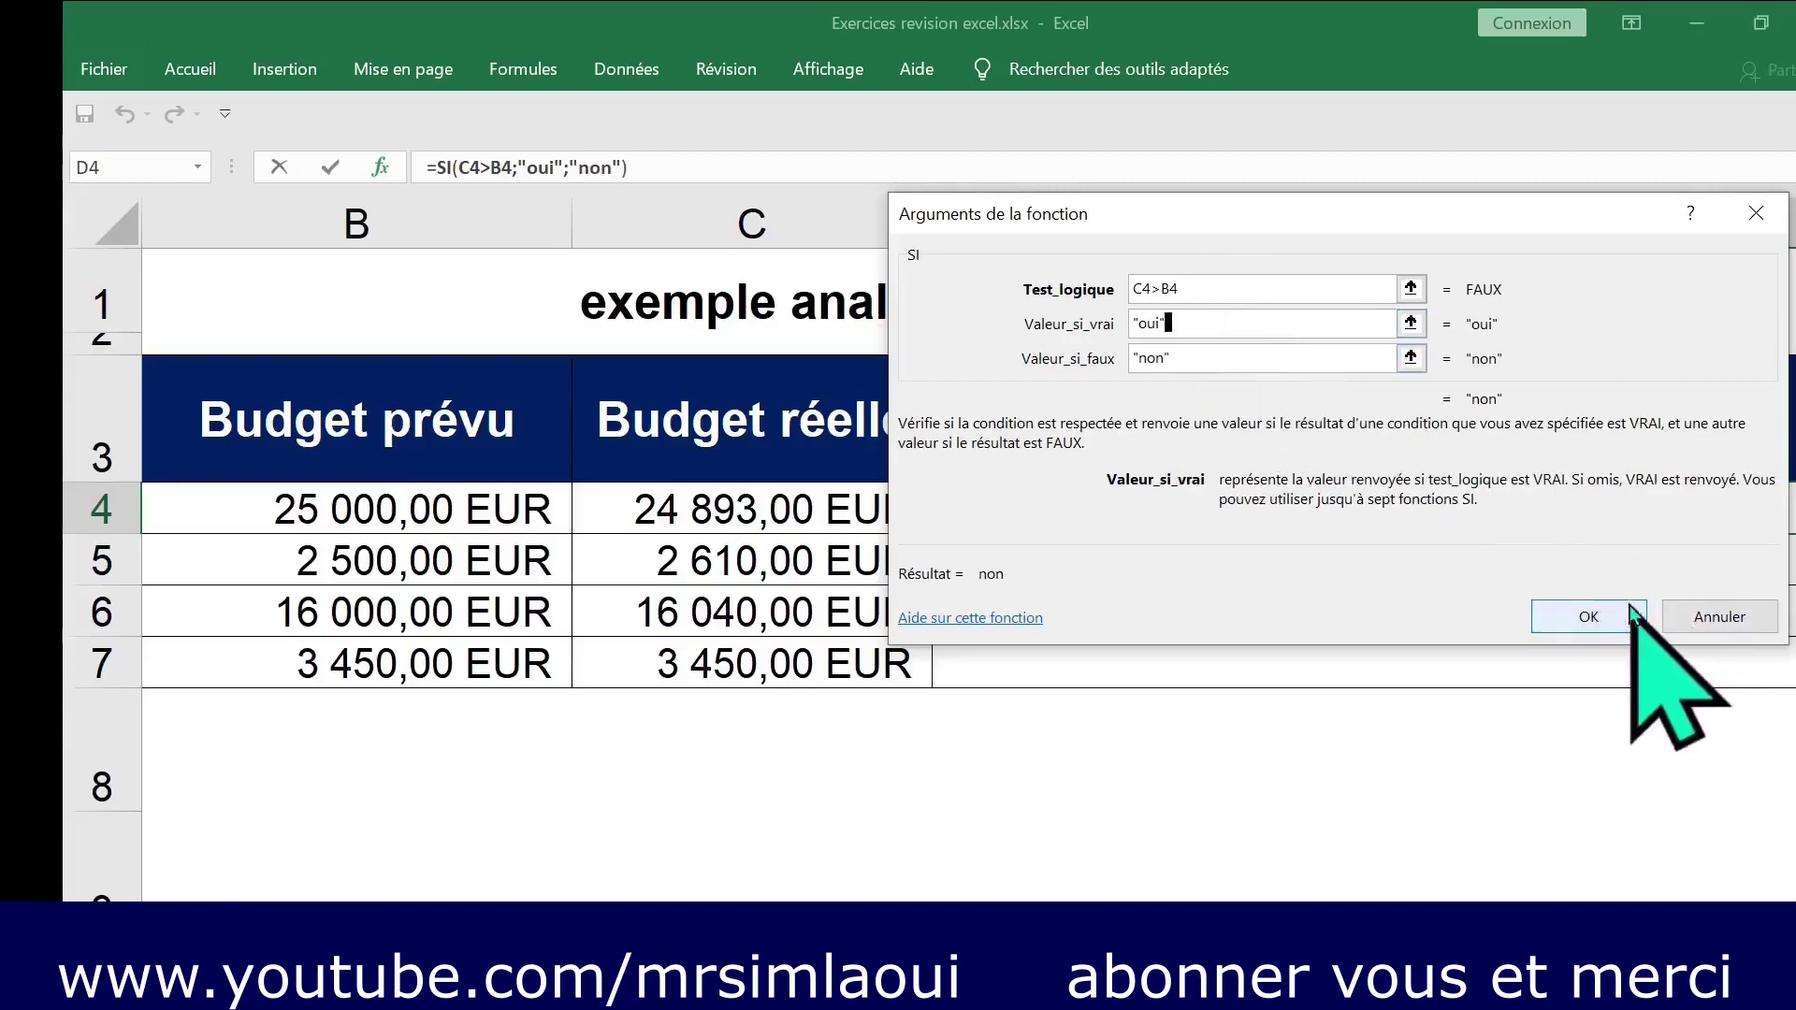
left_click_drag(1425, 223, 1124, 229)
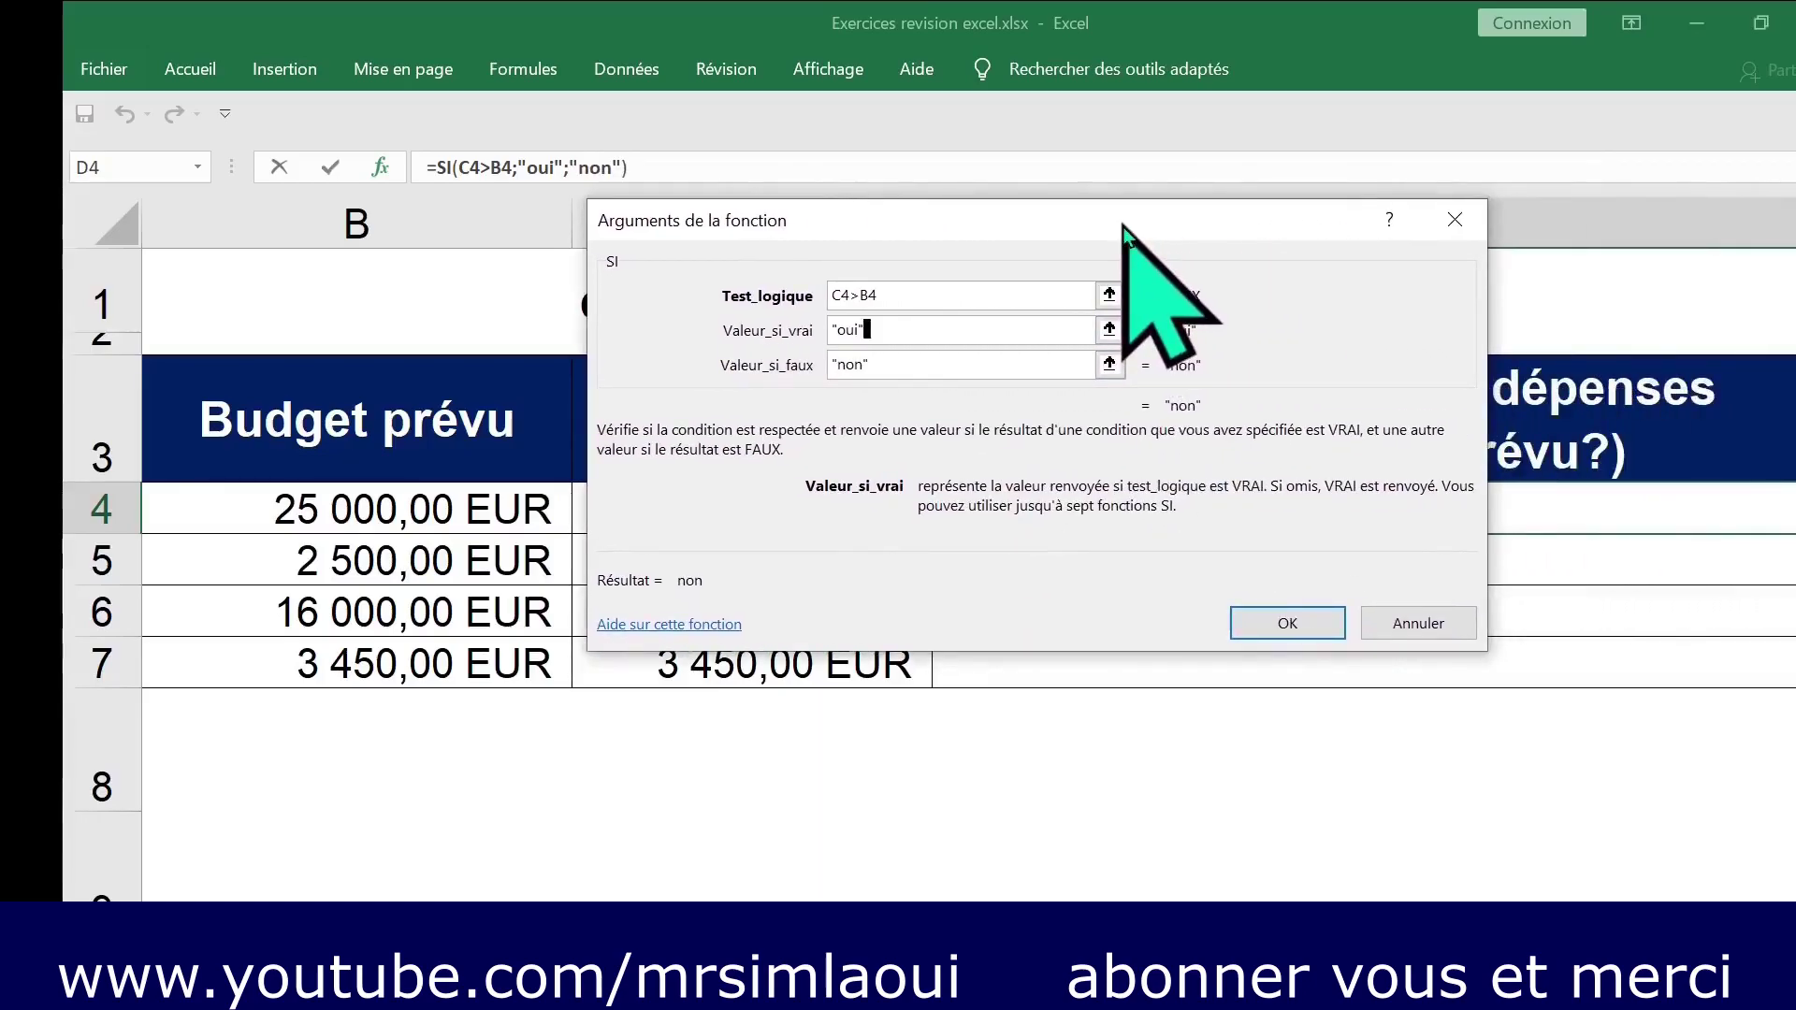
left_click(1278, 627)
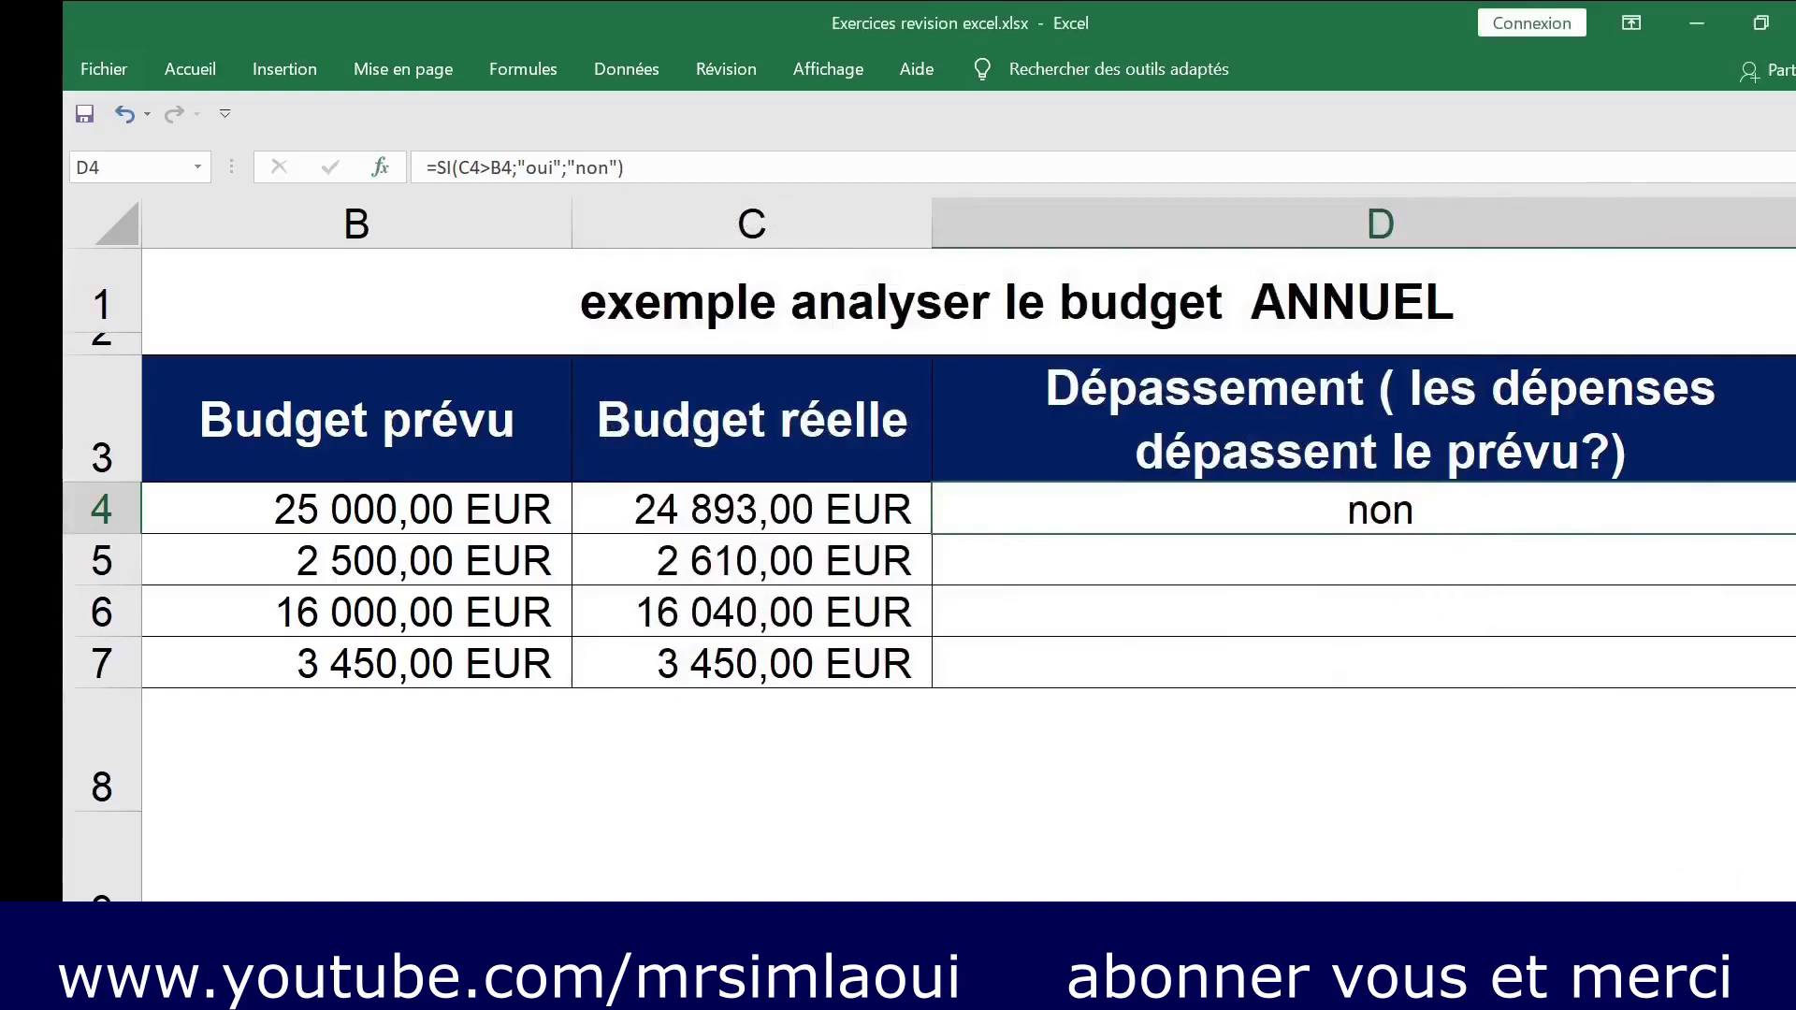
Autofit the width of column D and copy the SI formula from D4 down to D7.
scroll(964, 467, "right", 1)
left_click_drag(1356, 926, 1246, 925)
scroll(1510, 586, "down", 1)
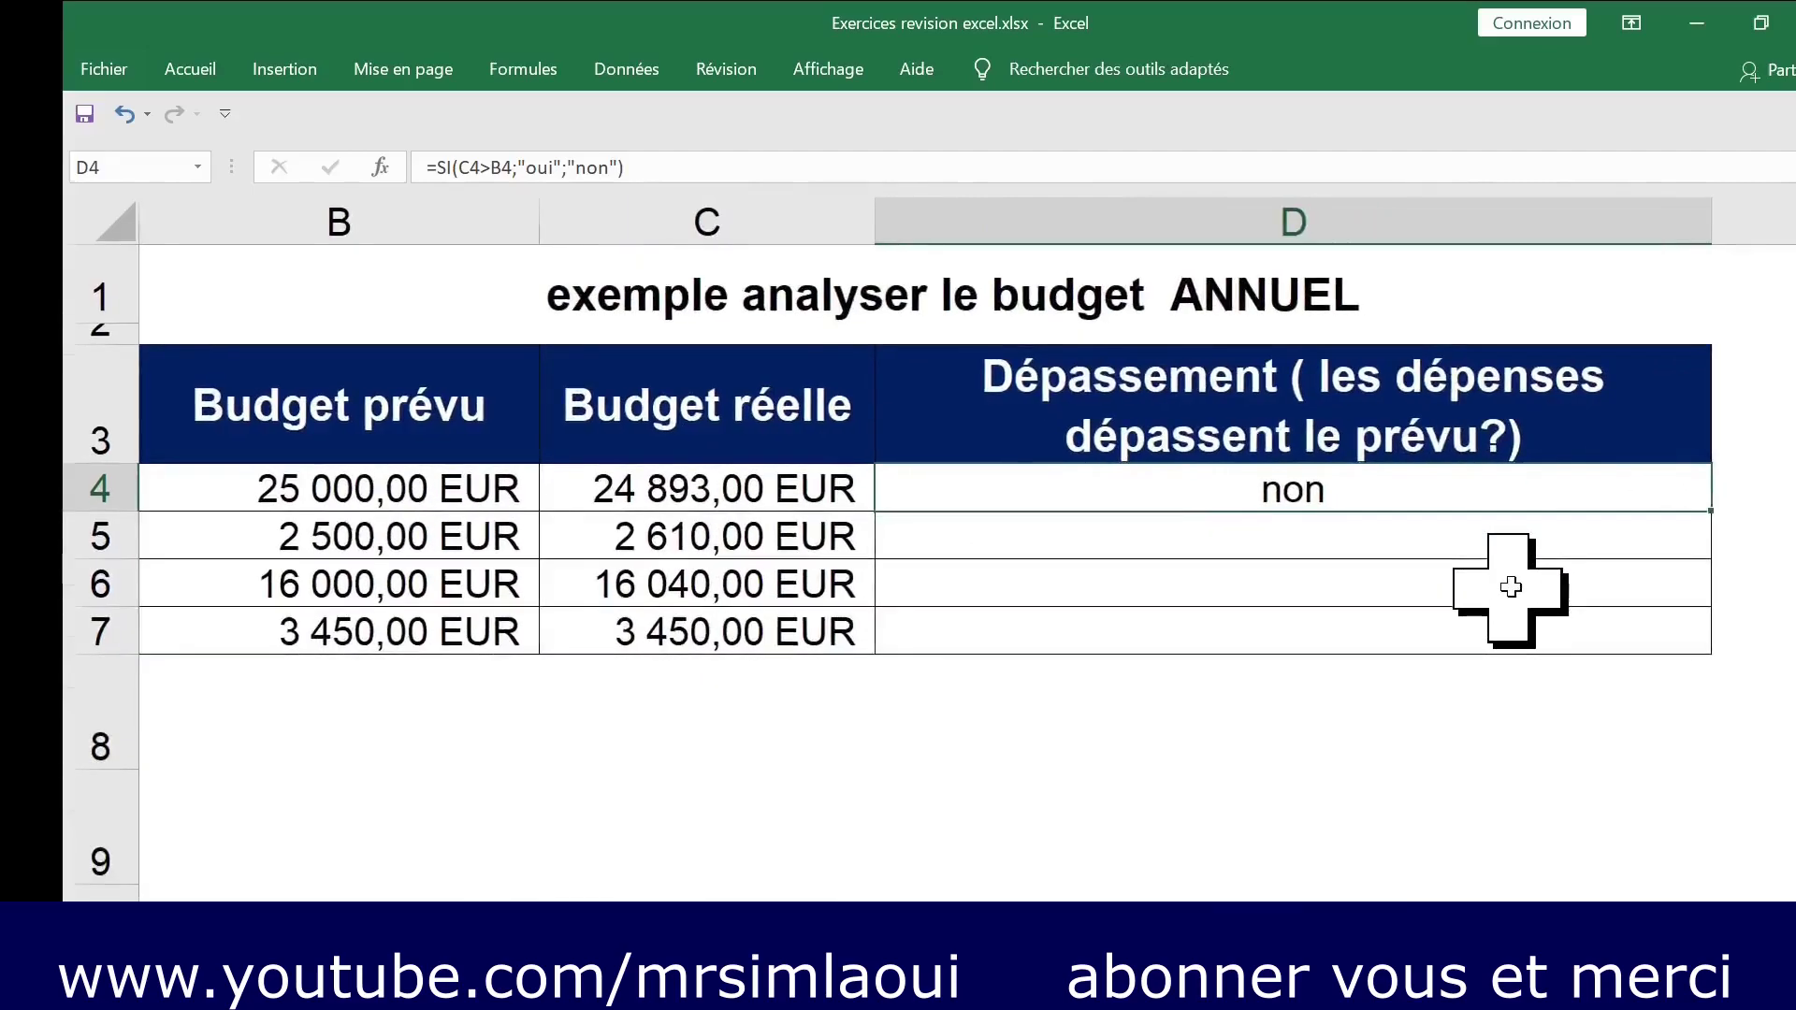
double_click(1717, 227)
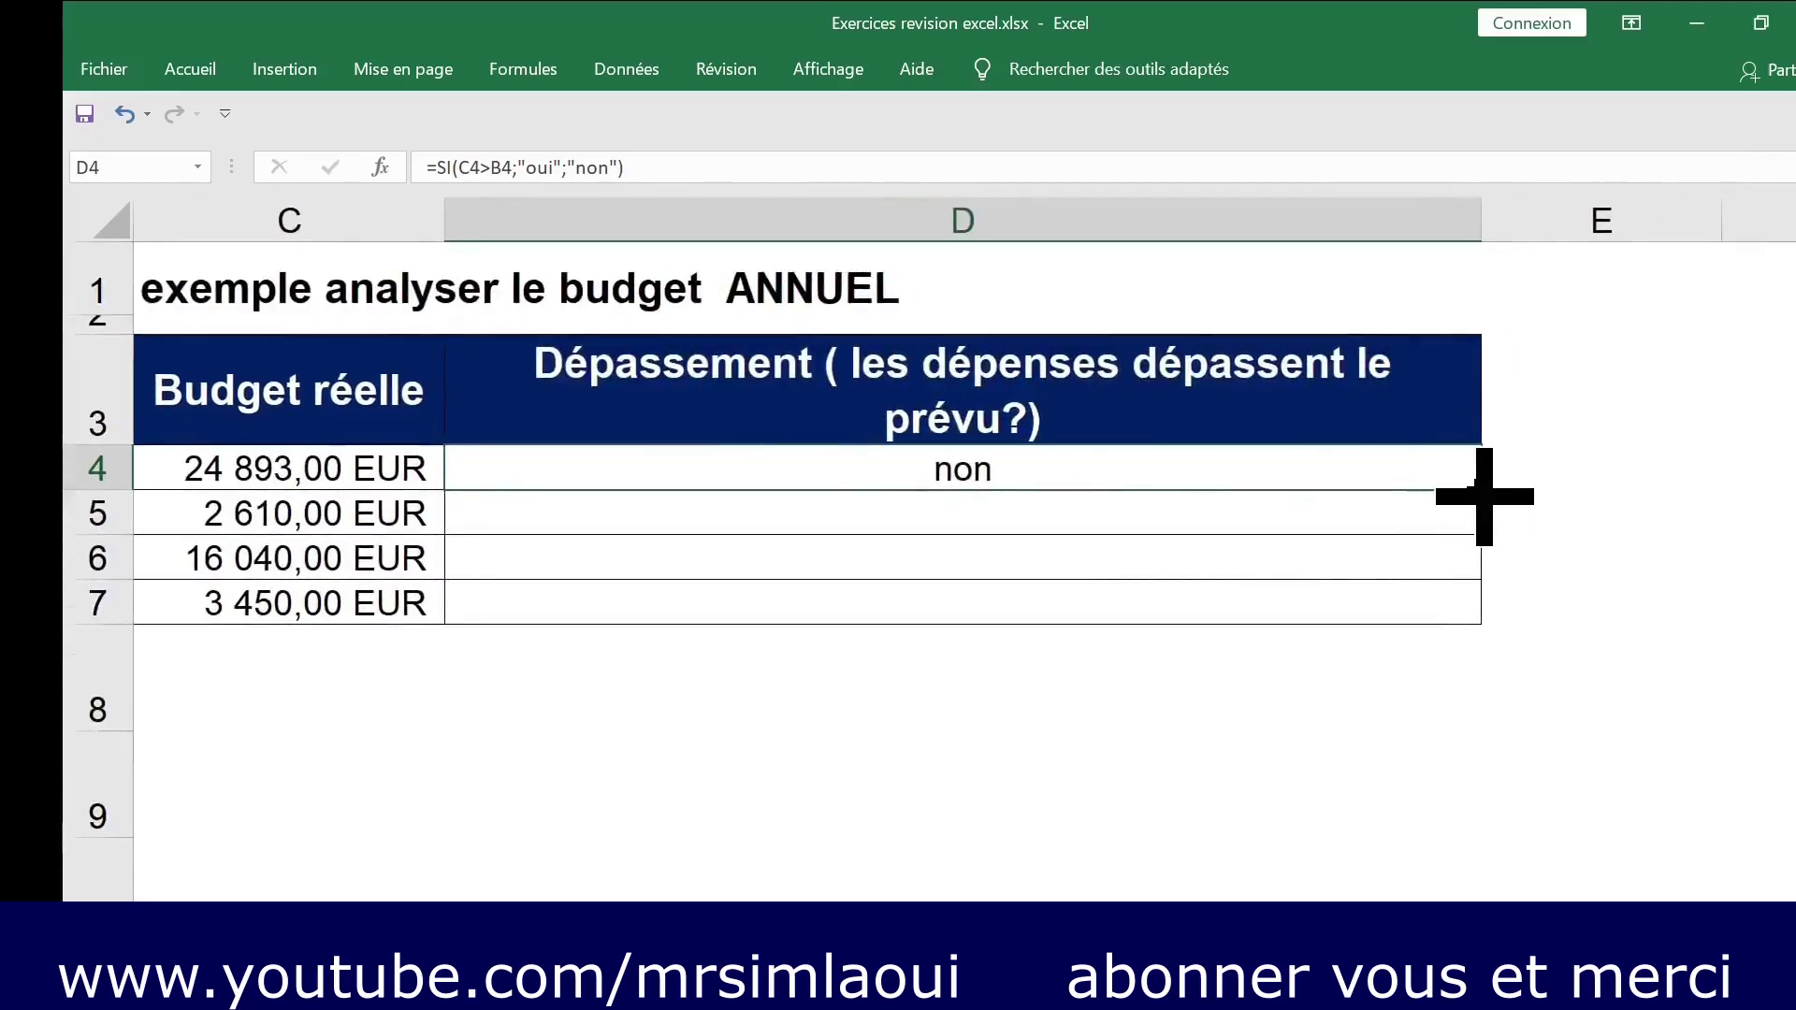
double_click(1482, 490)
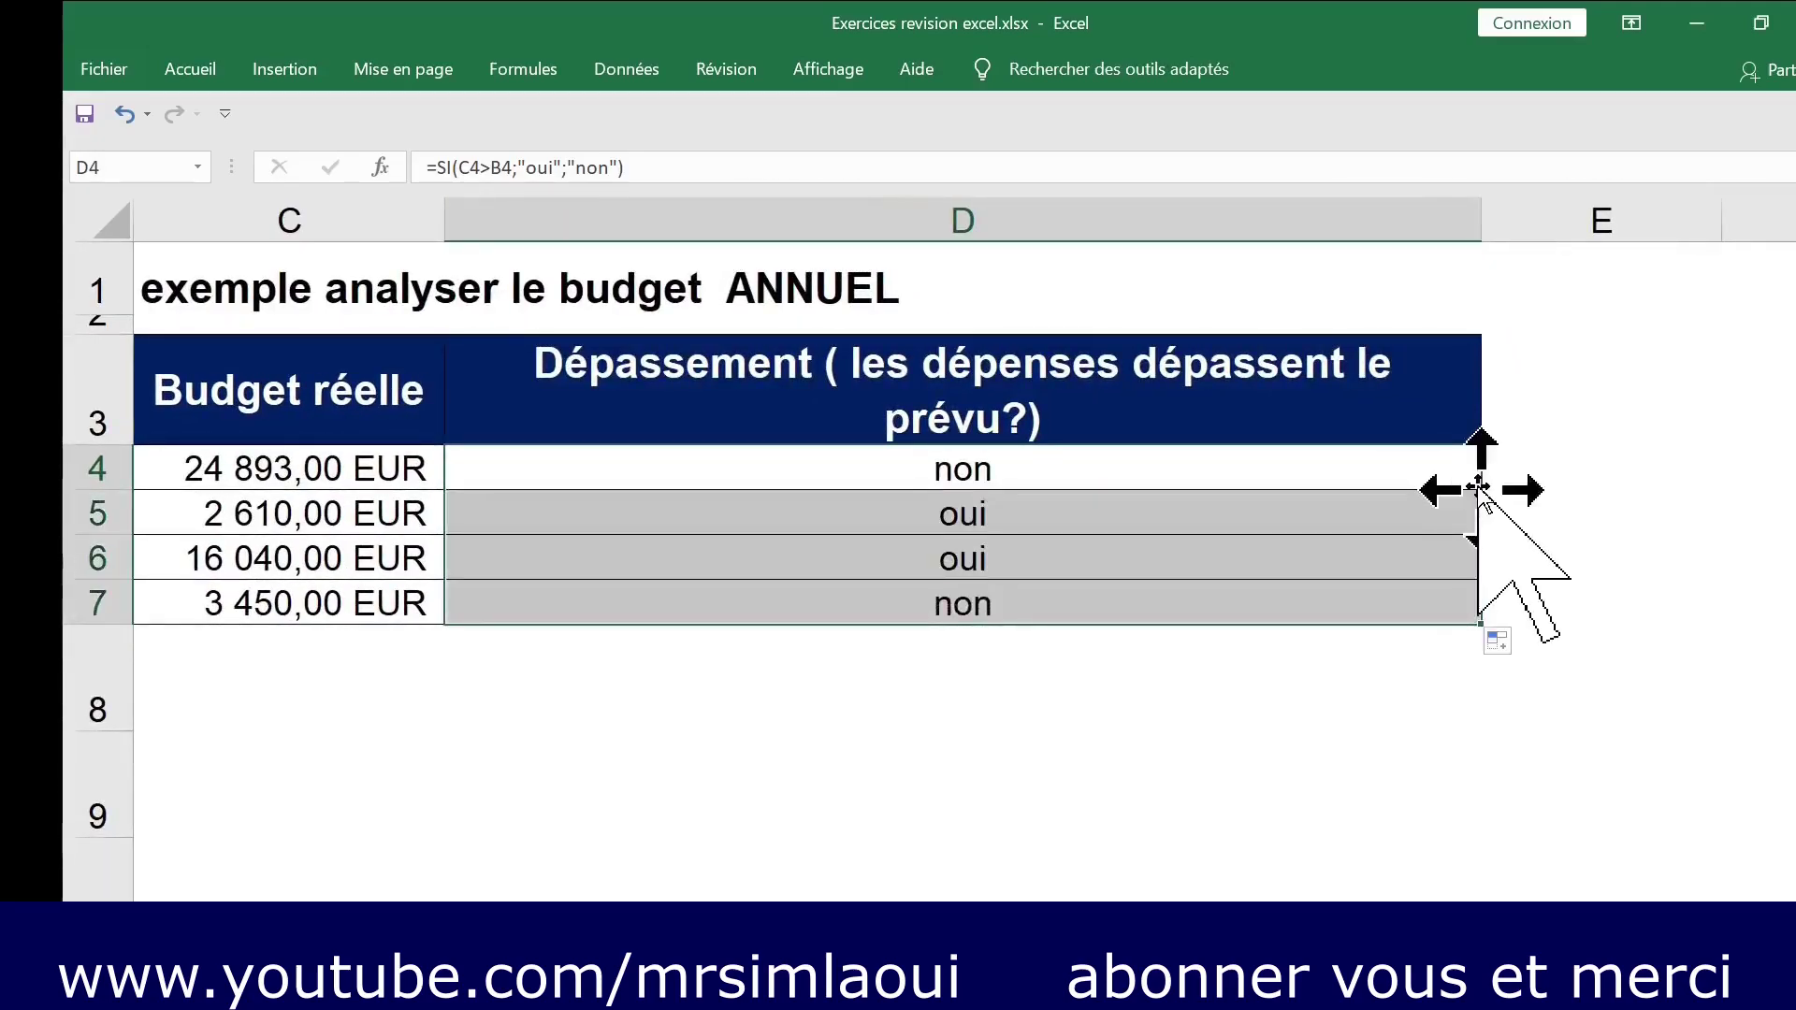
Narrow column D so it fits more closely around the Dépassement header text.
left_click(368, 559)
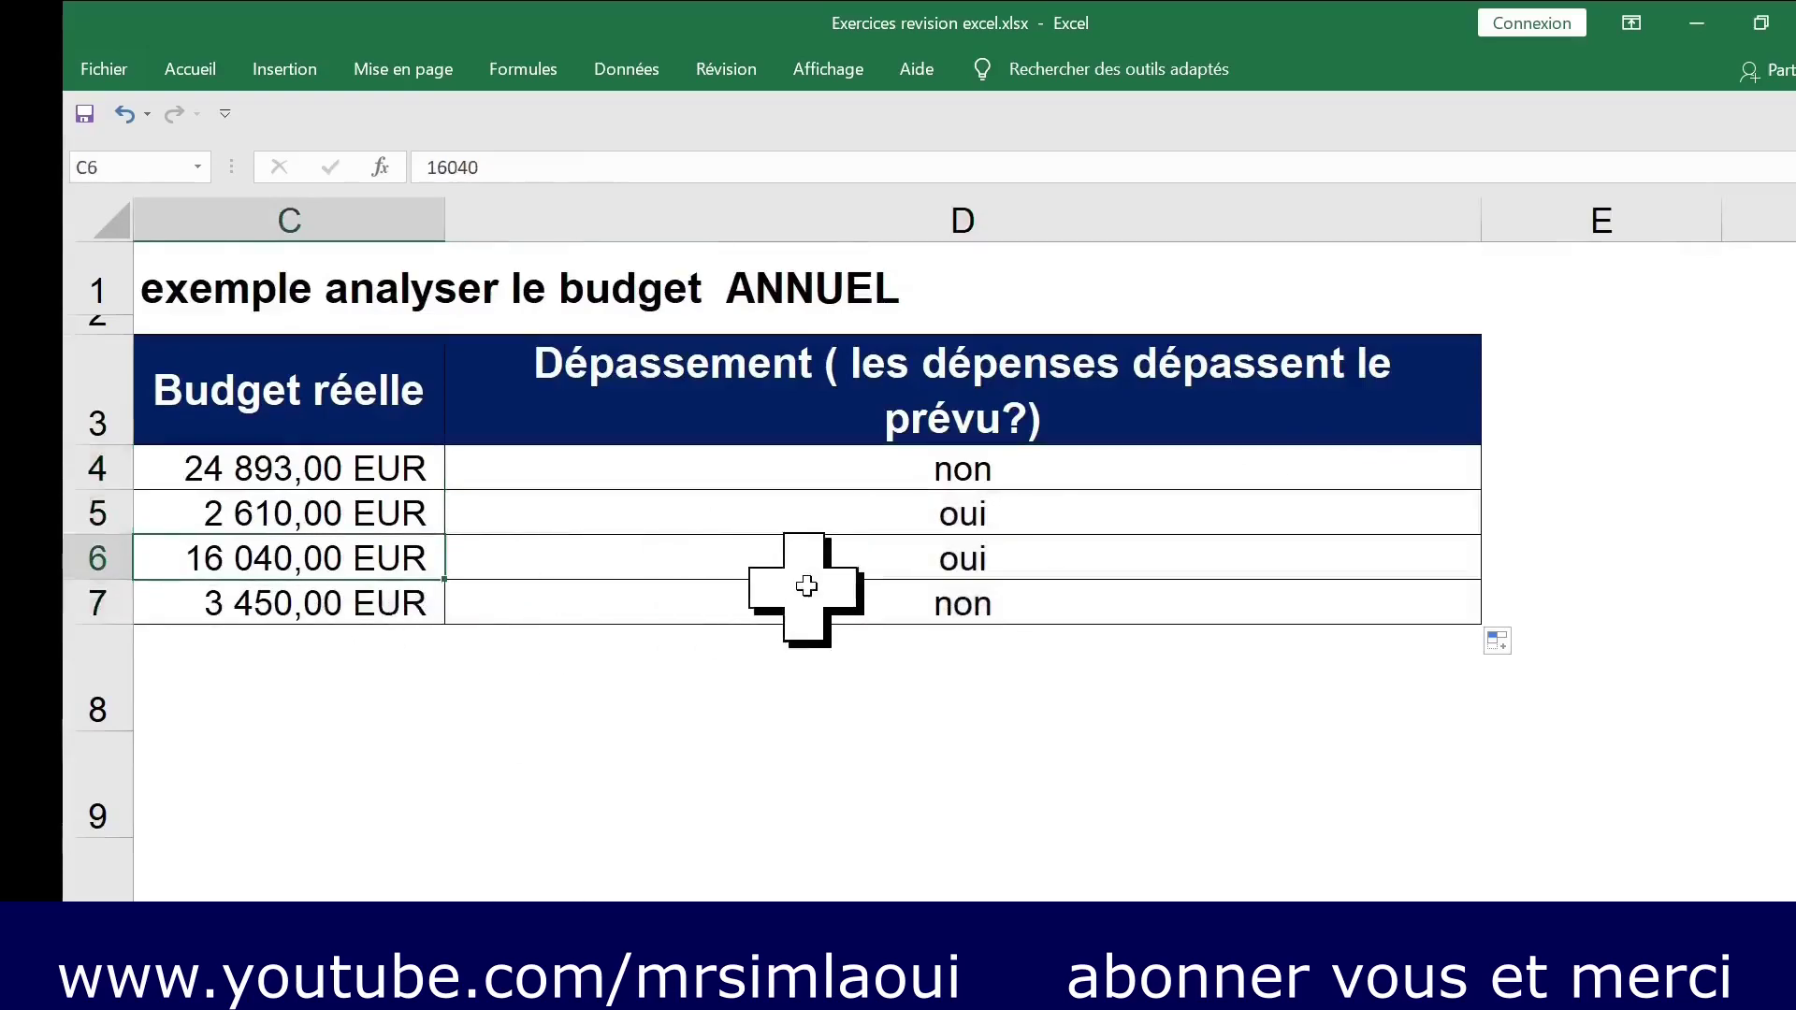
left_click(722, 521)
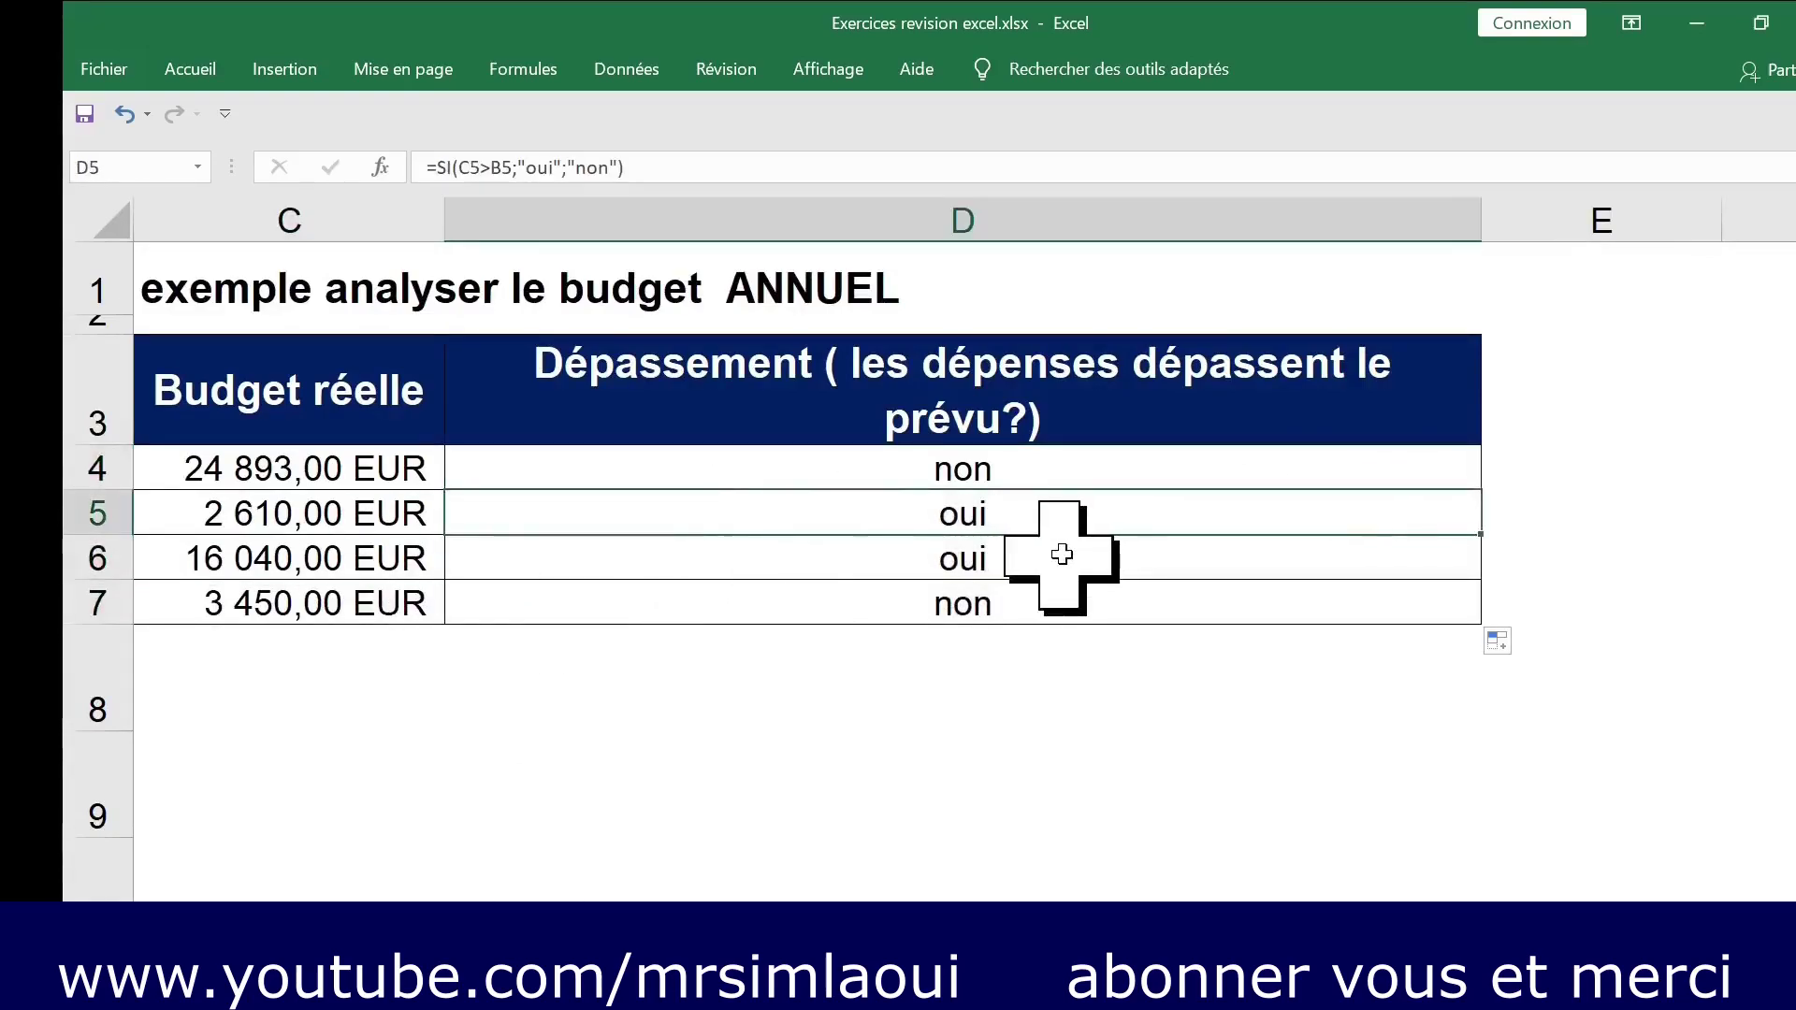
left_click(1253, 393)
left_click_drag(1486, 227, 1341, 229)
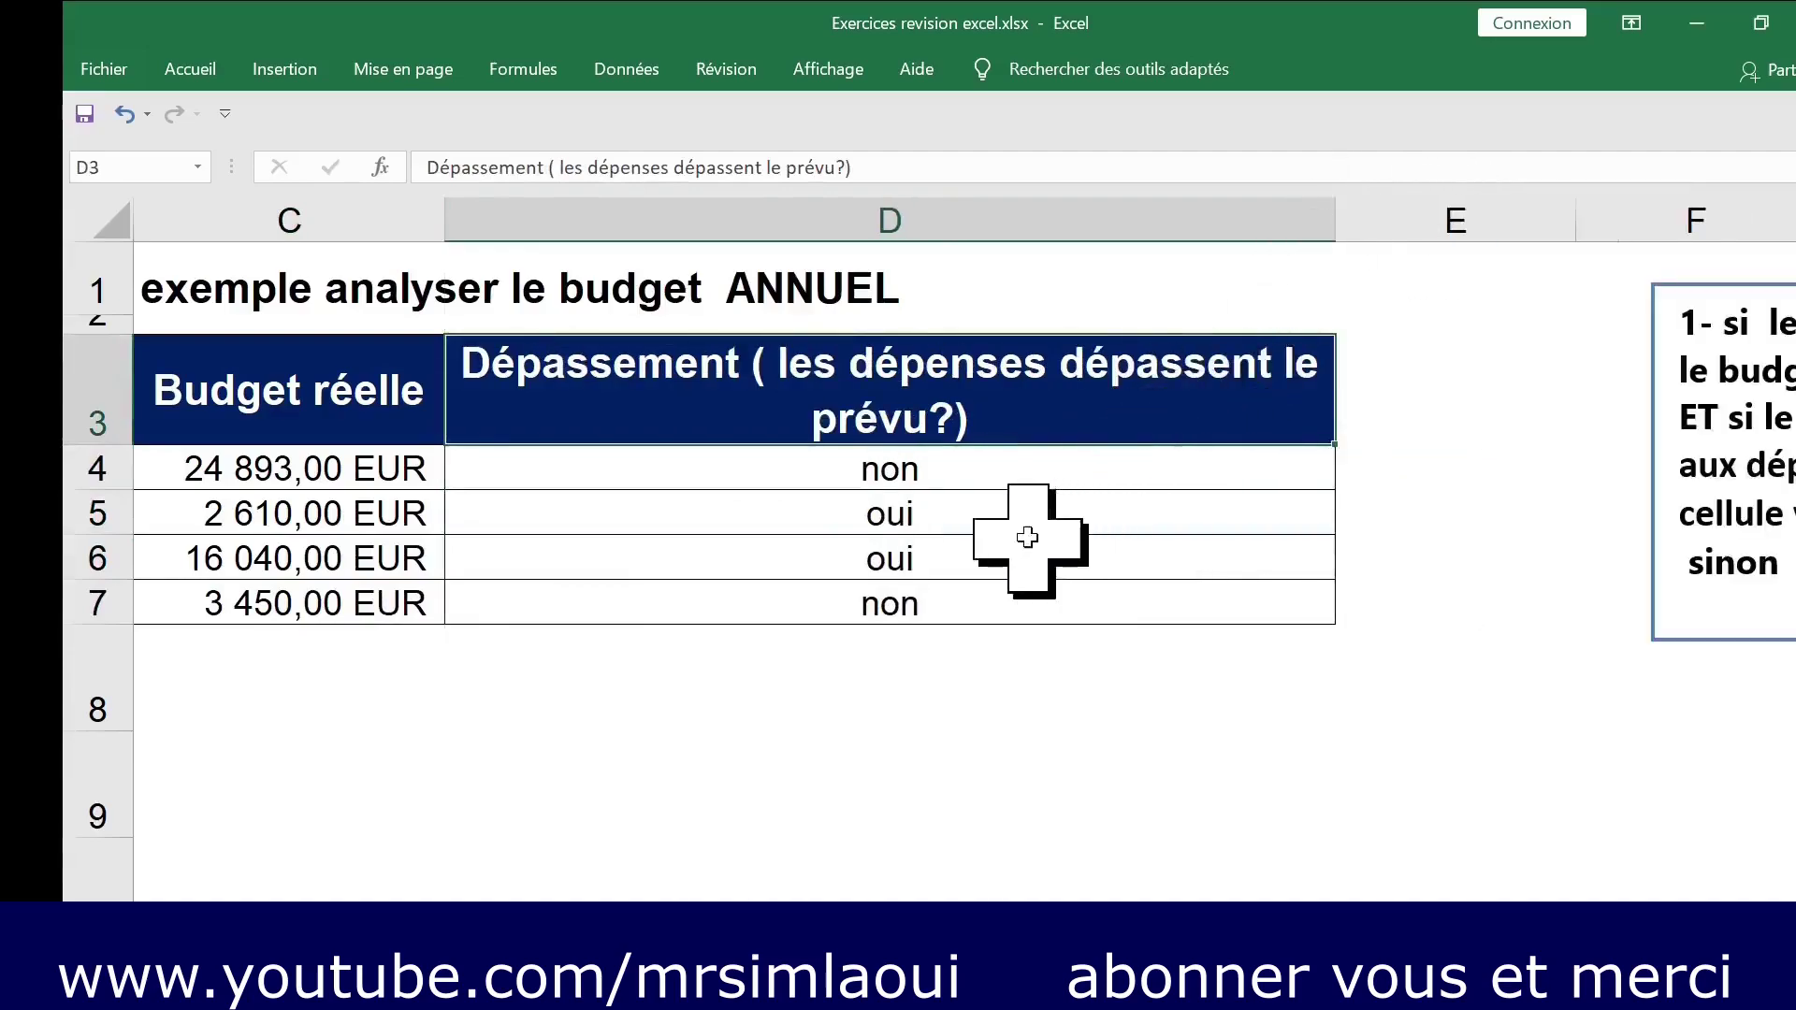
Set both the planned and the actual budget of the alimentations row, B5 and C5, to 2000.
left_click(1023, 461)
key("Left")
key("Left")
key("Left")
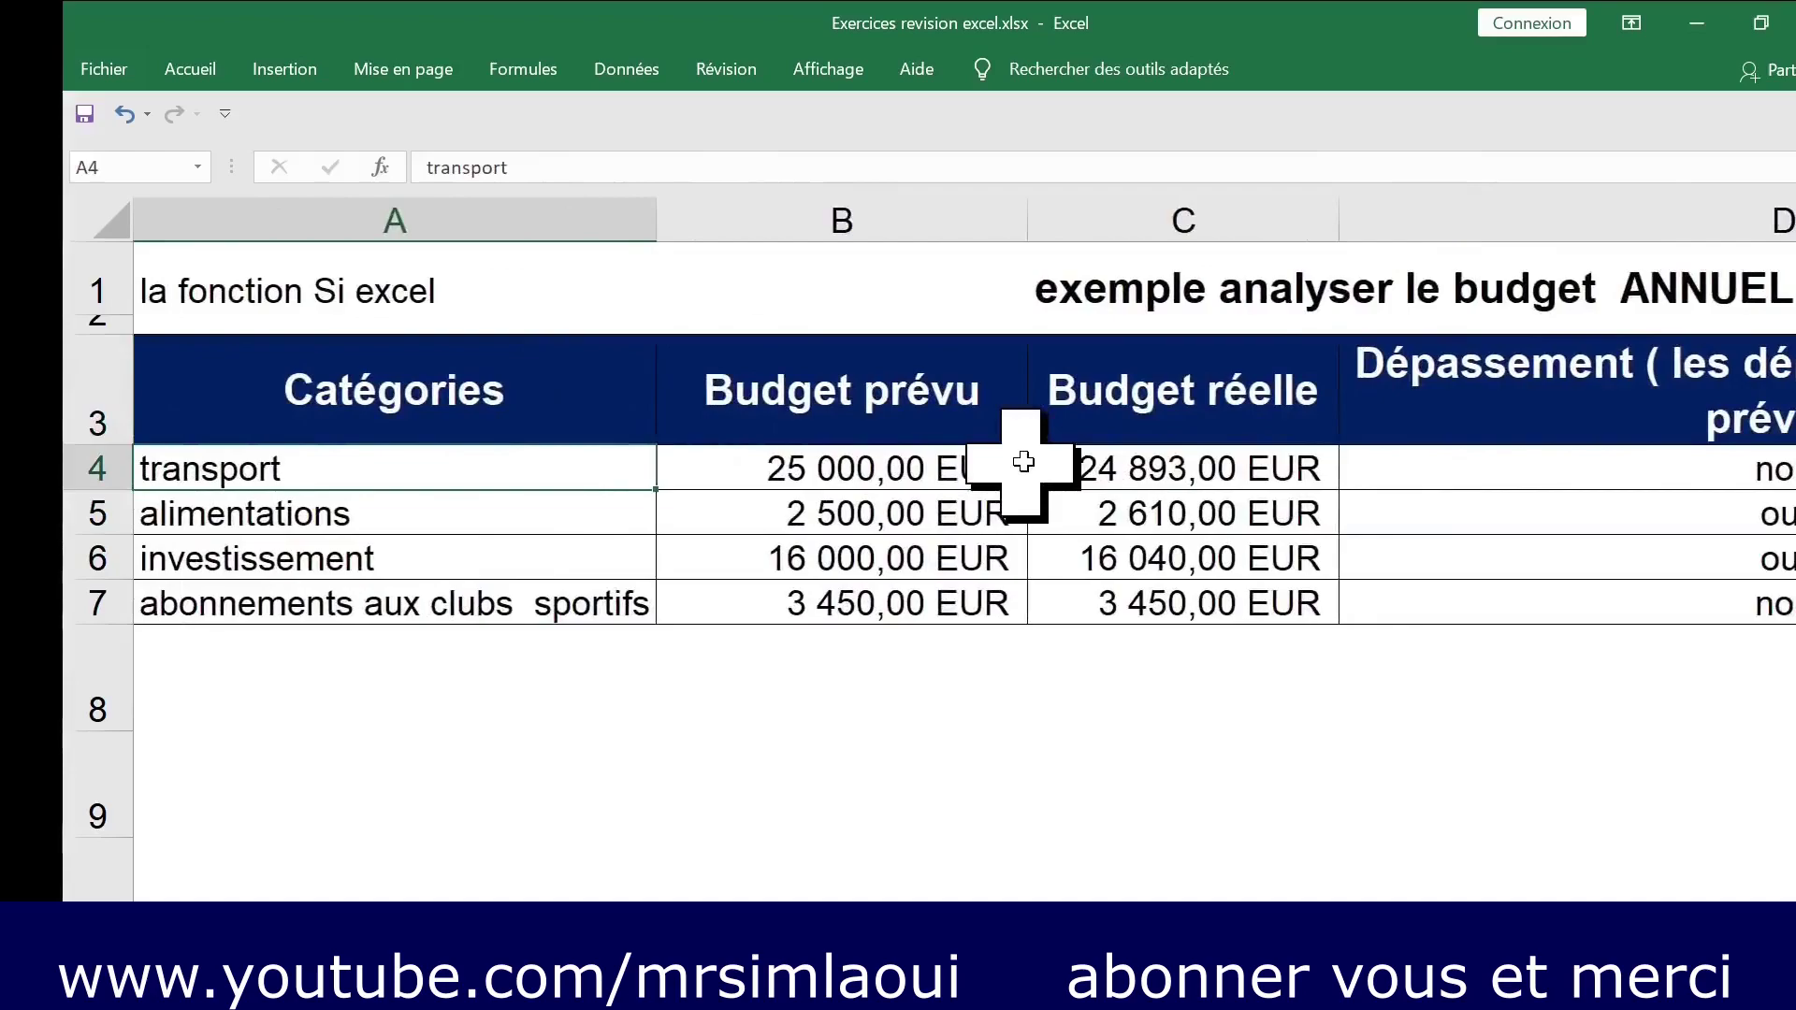
left_click(925, 519)
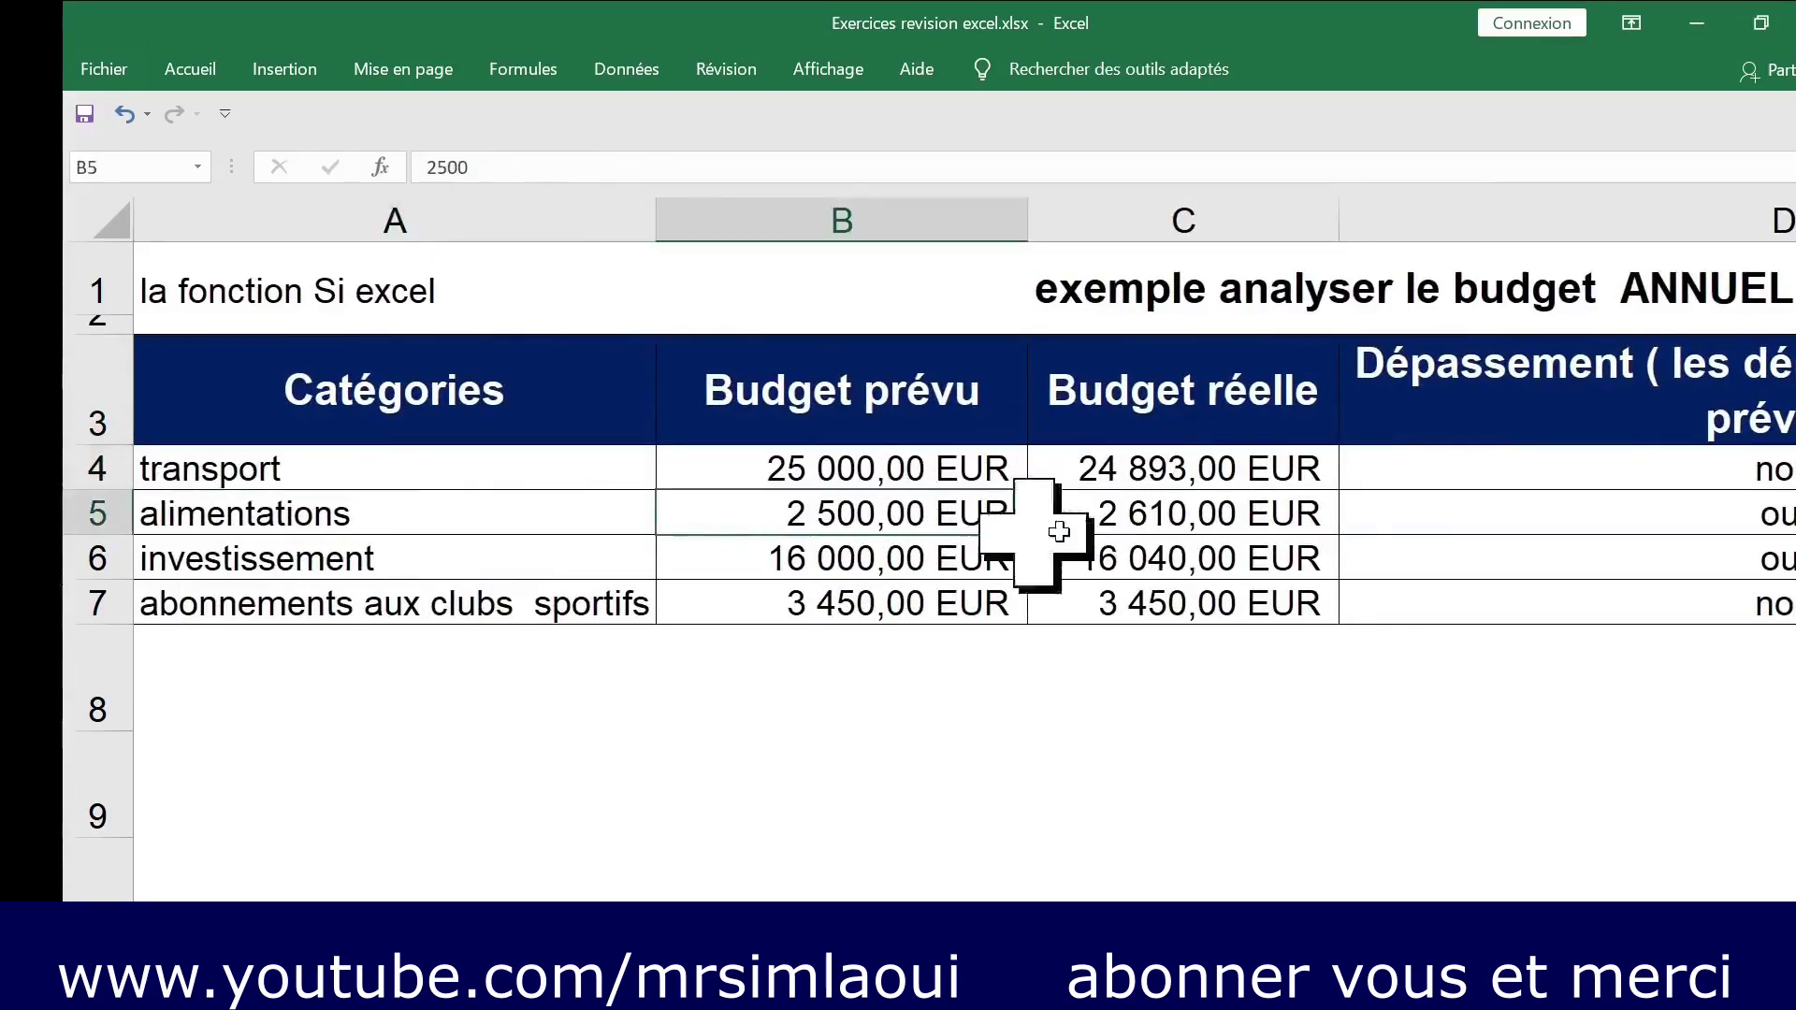
type("2000")
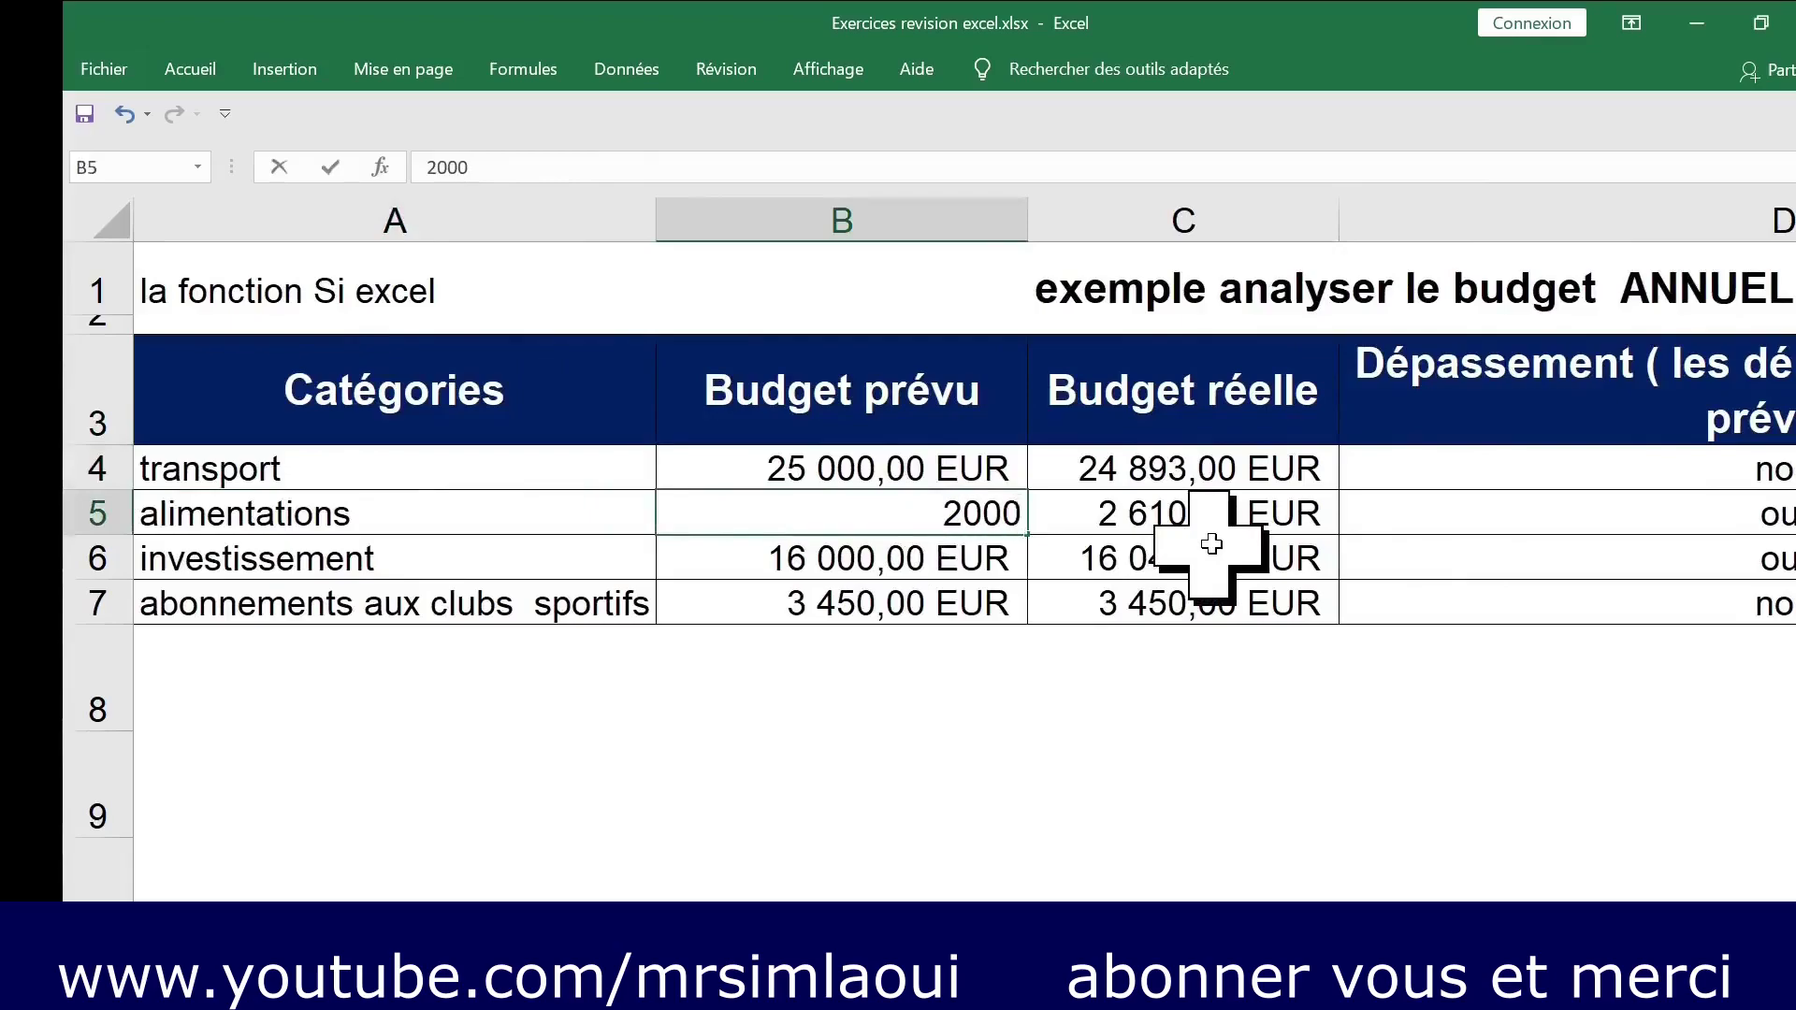
key("Tab")
type("2000")
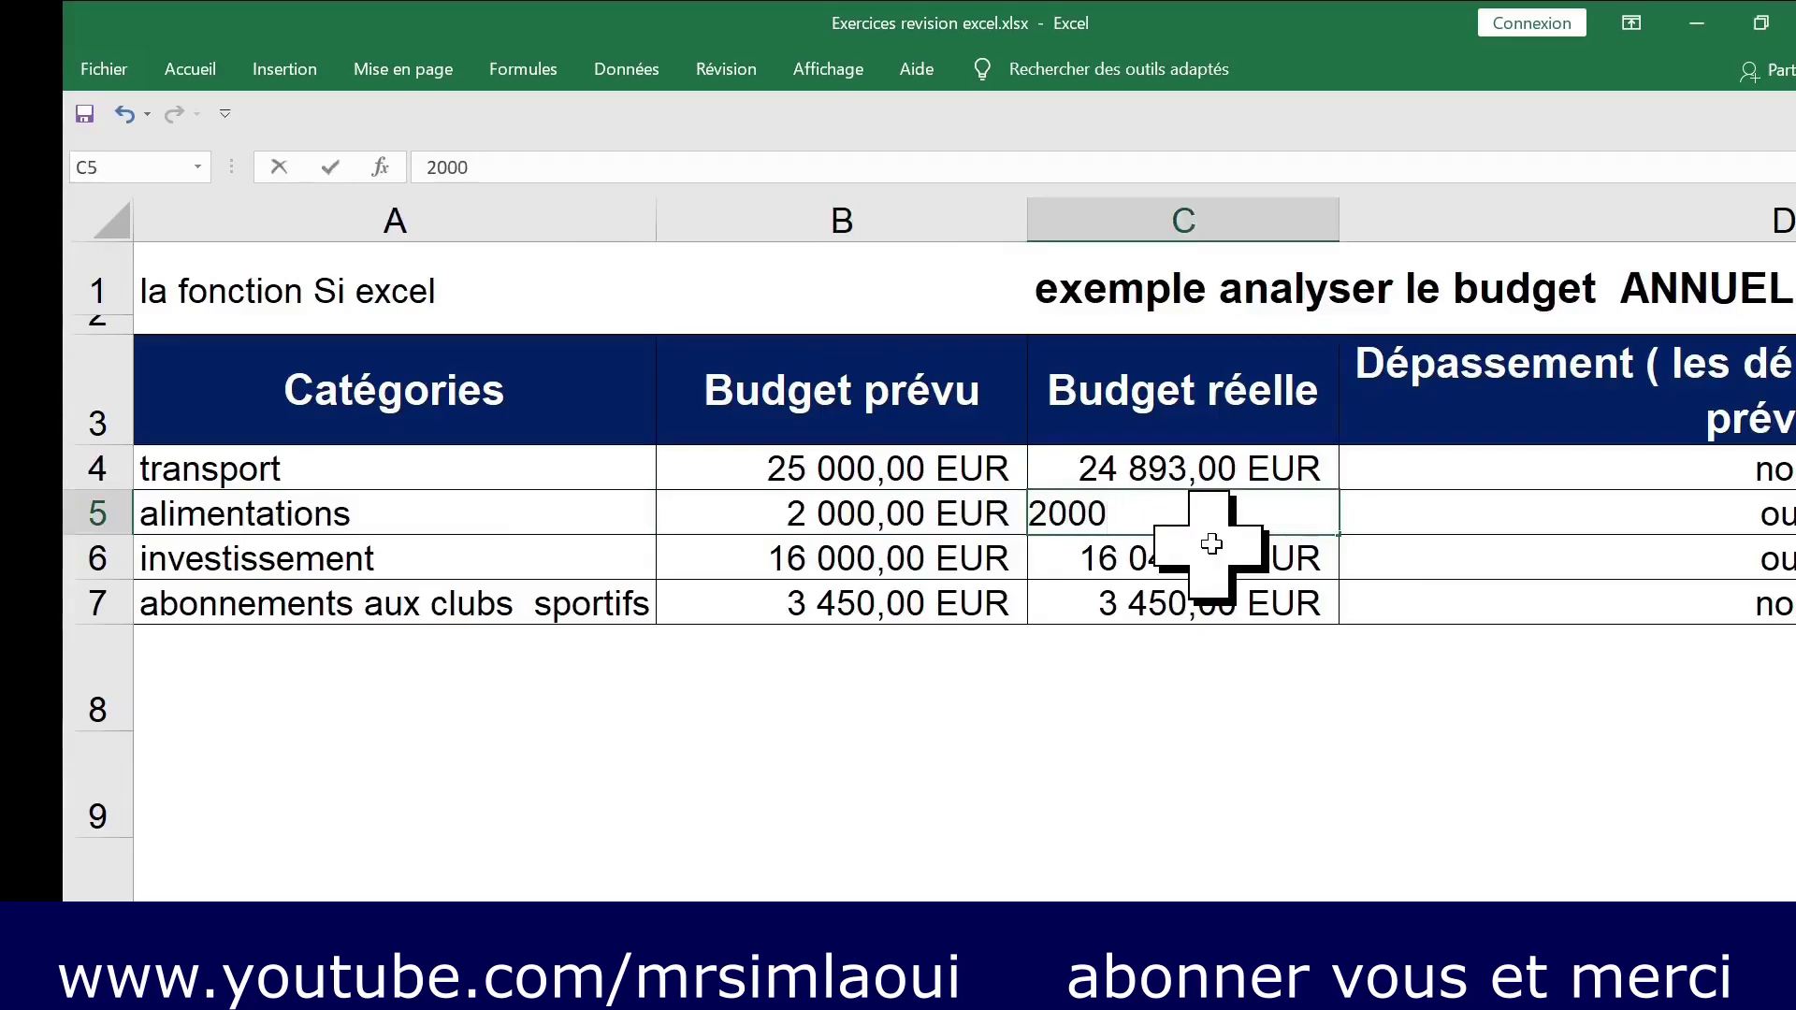
key("shift+Tab")
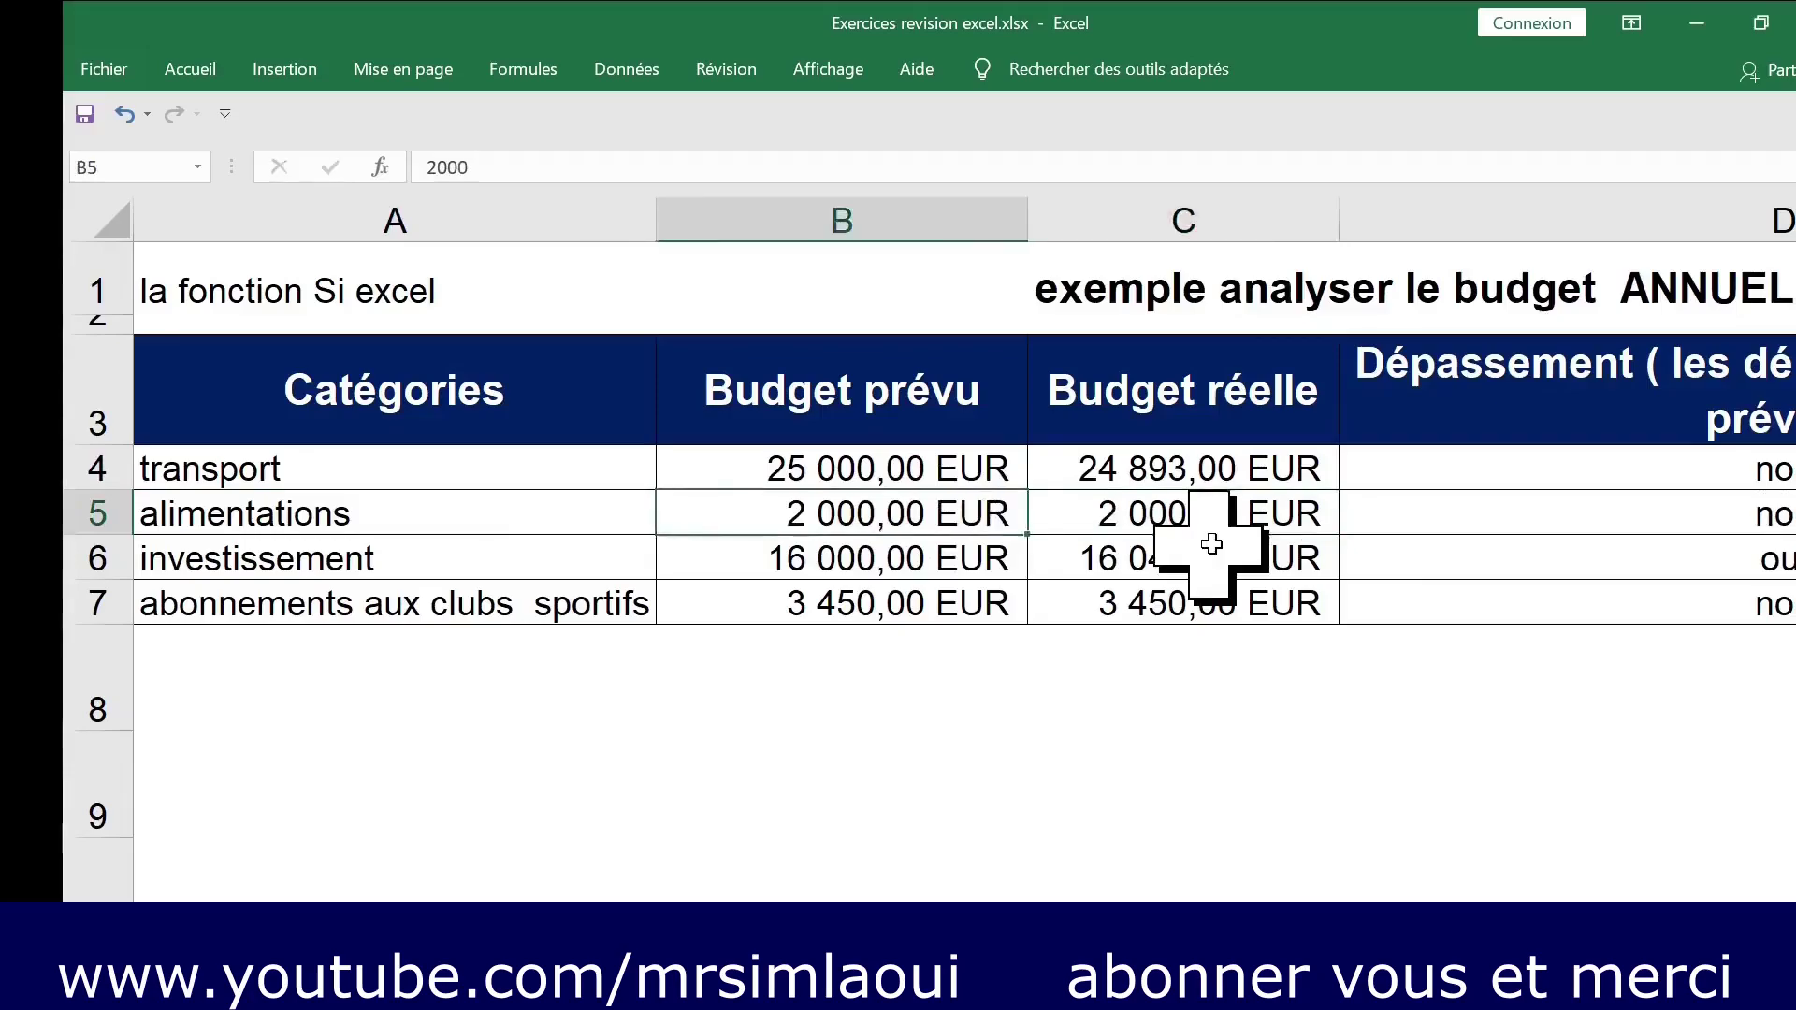
Compare the planned and actual budgets with the SI formula's results in rows 5 and 7.
key("Tab")
key("Tab")
key("Tab")
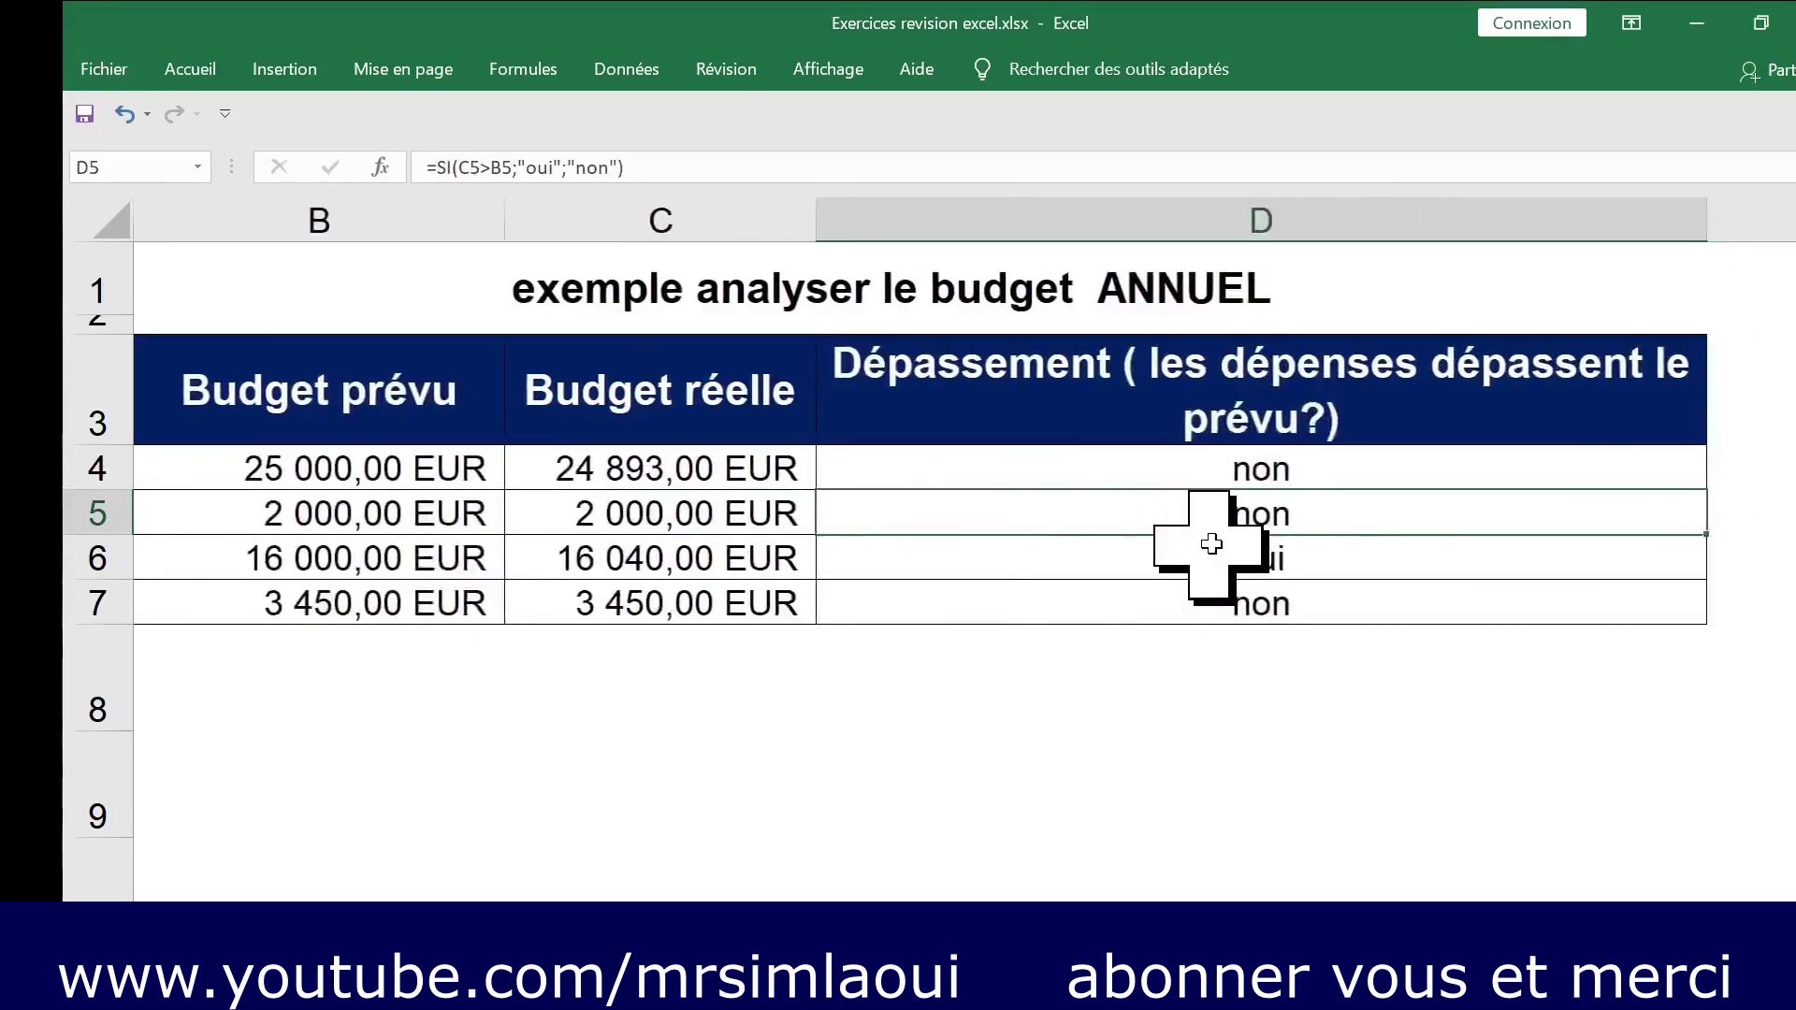
key("shift+Tab")
key("shift+Tab")
key("shift+Tab")
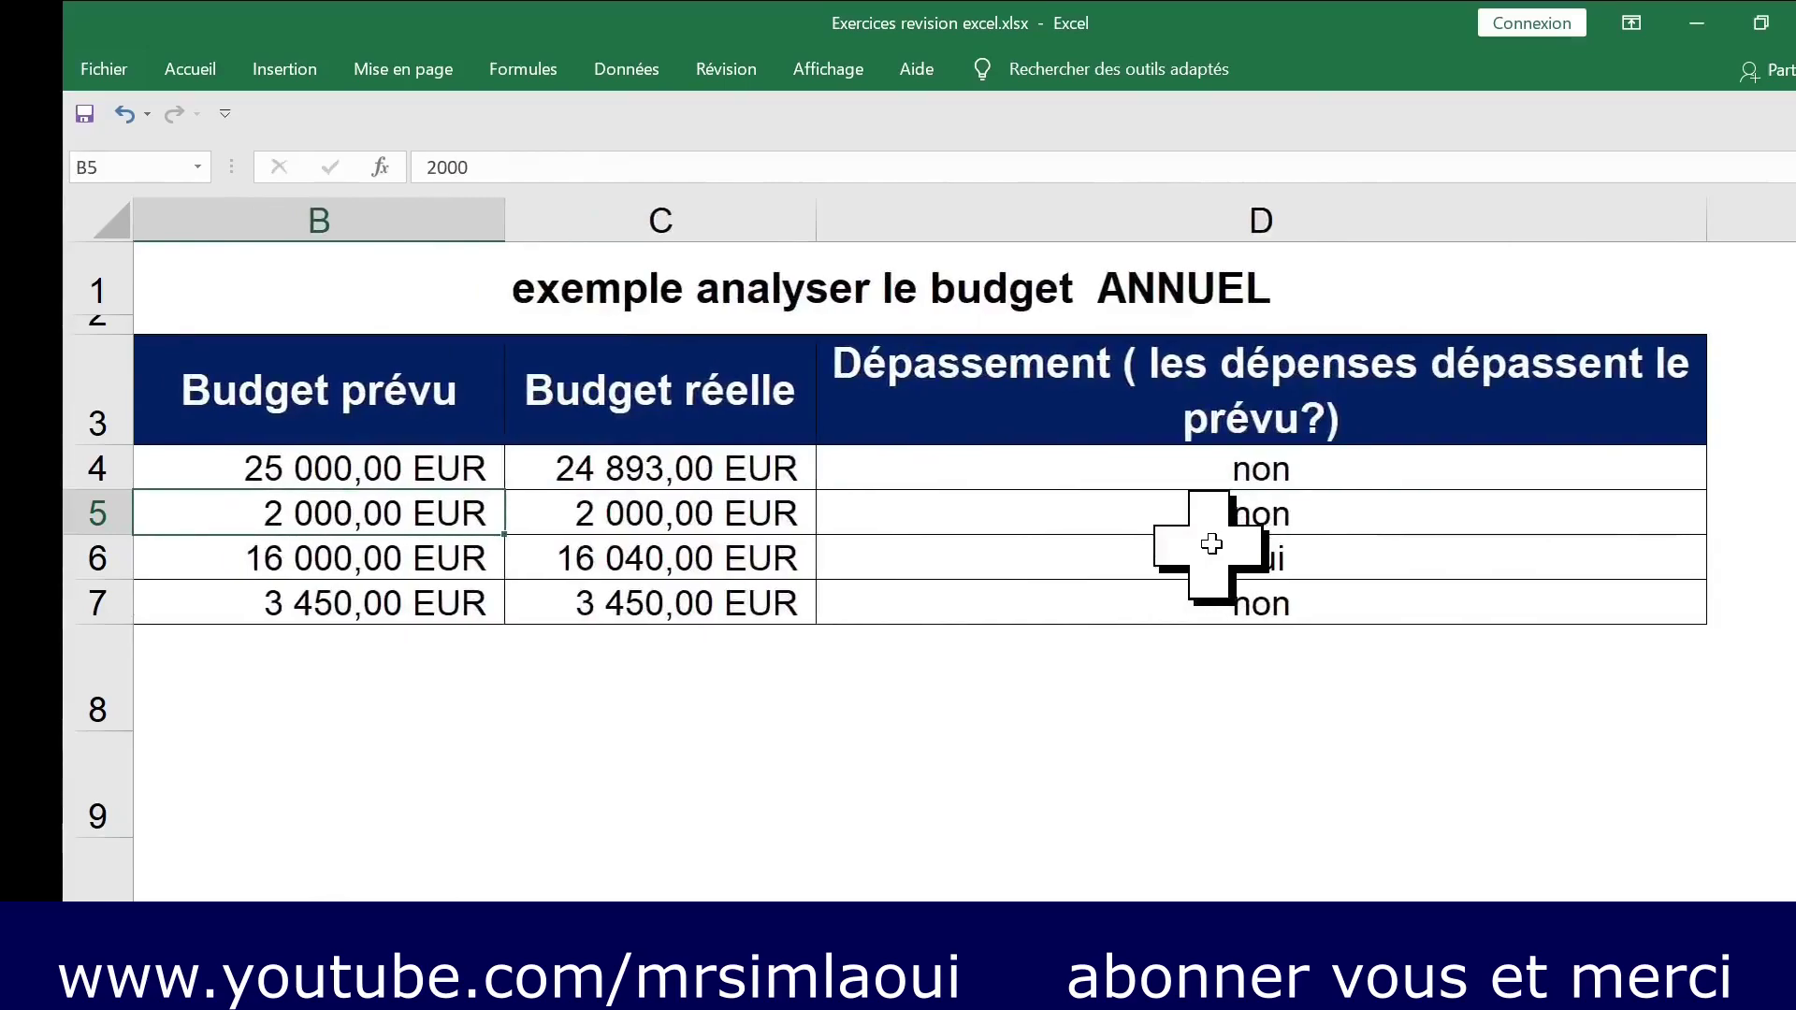
left_click(1199, 524)
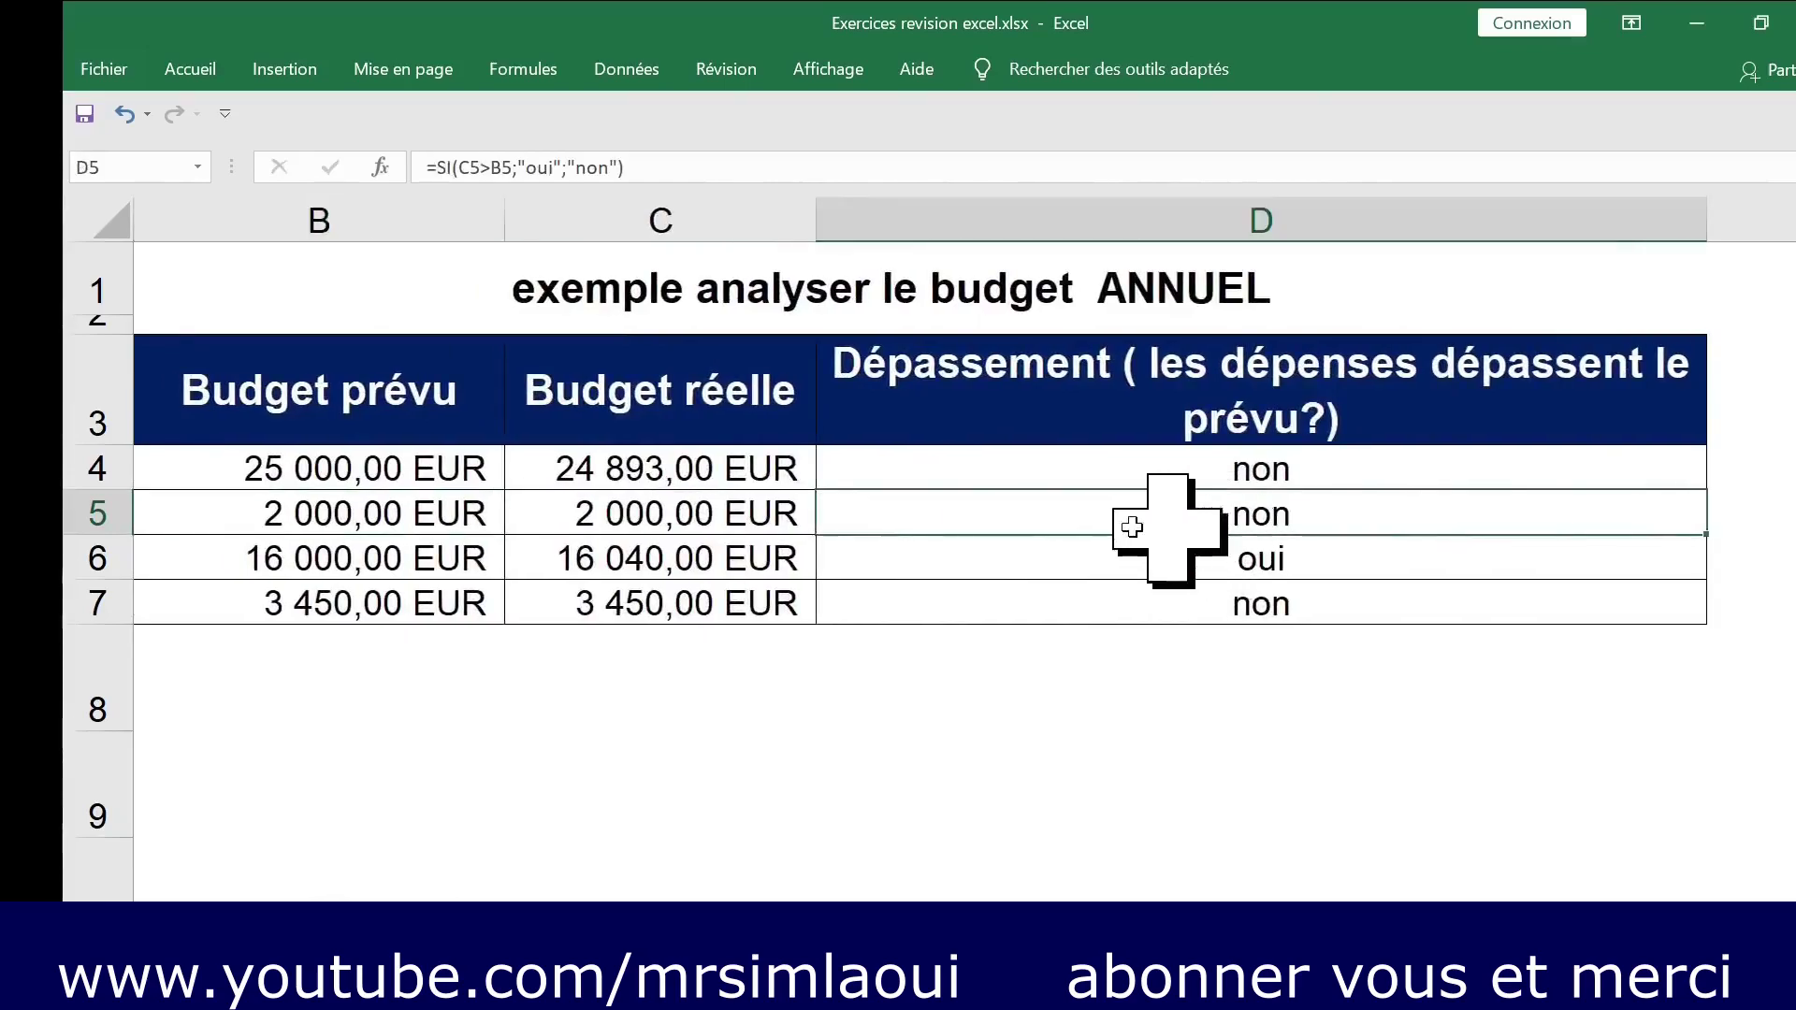
left_click(494, 516)
left_click(621, 511)
left_click_drag(400, 512, 653, 513)
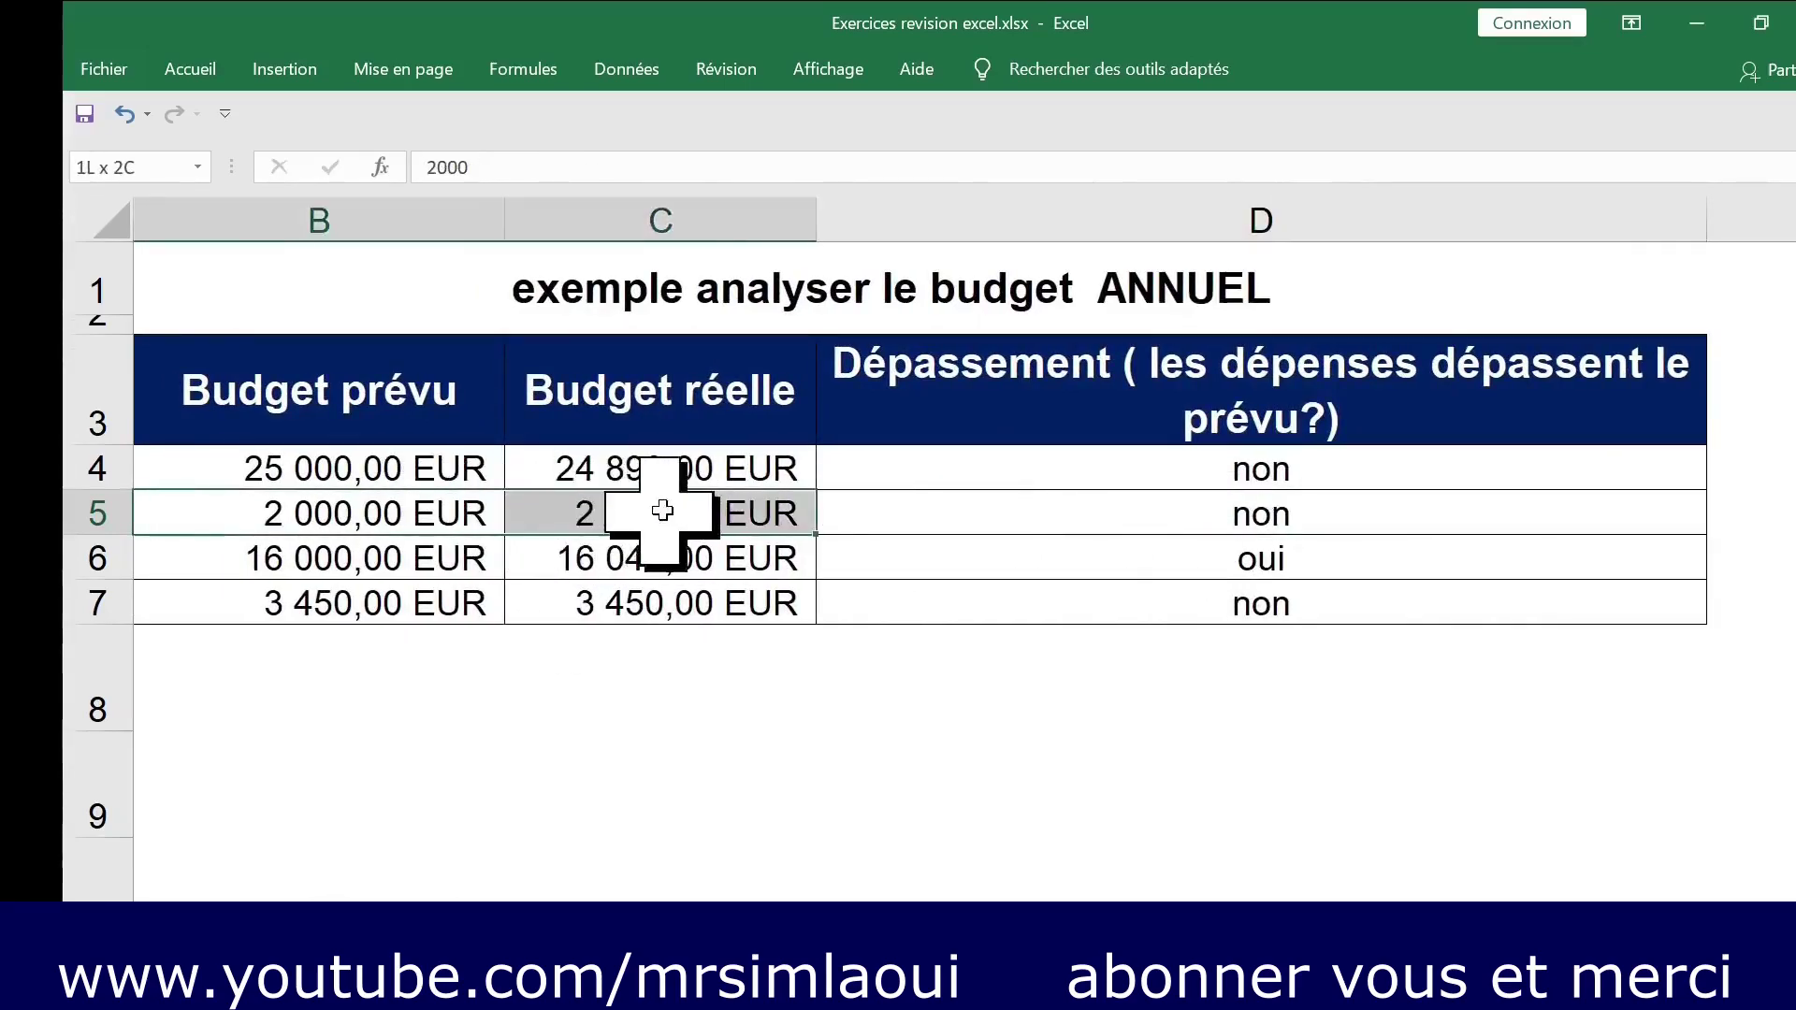
left_click(1256, 517)
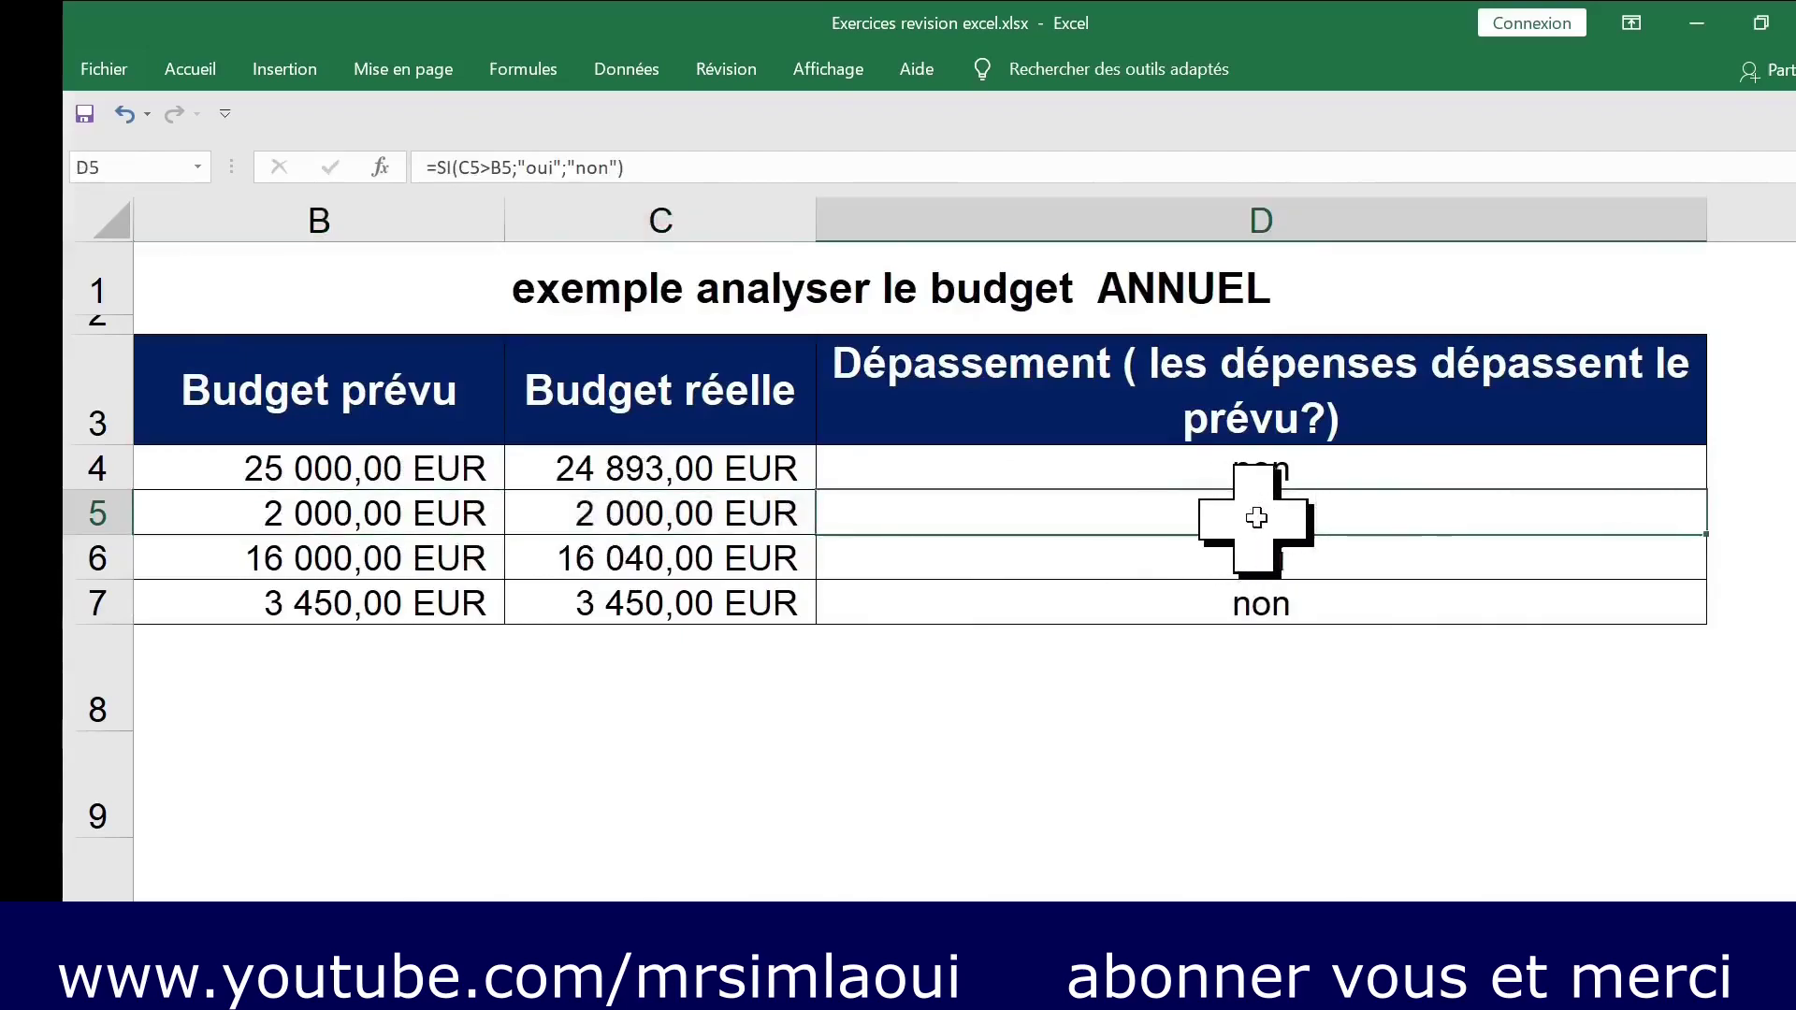
left_click_drag(373, 513, 702, 513)
left_click_drag(400, 609, 726, 607)
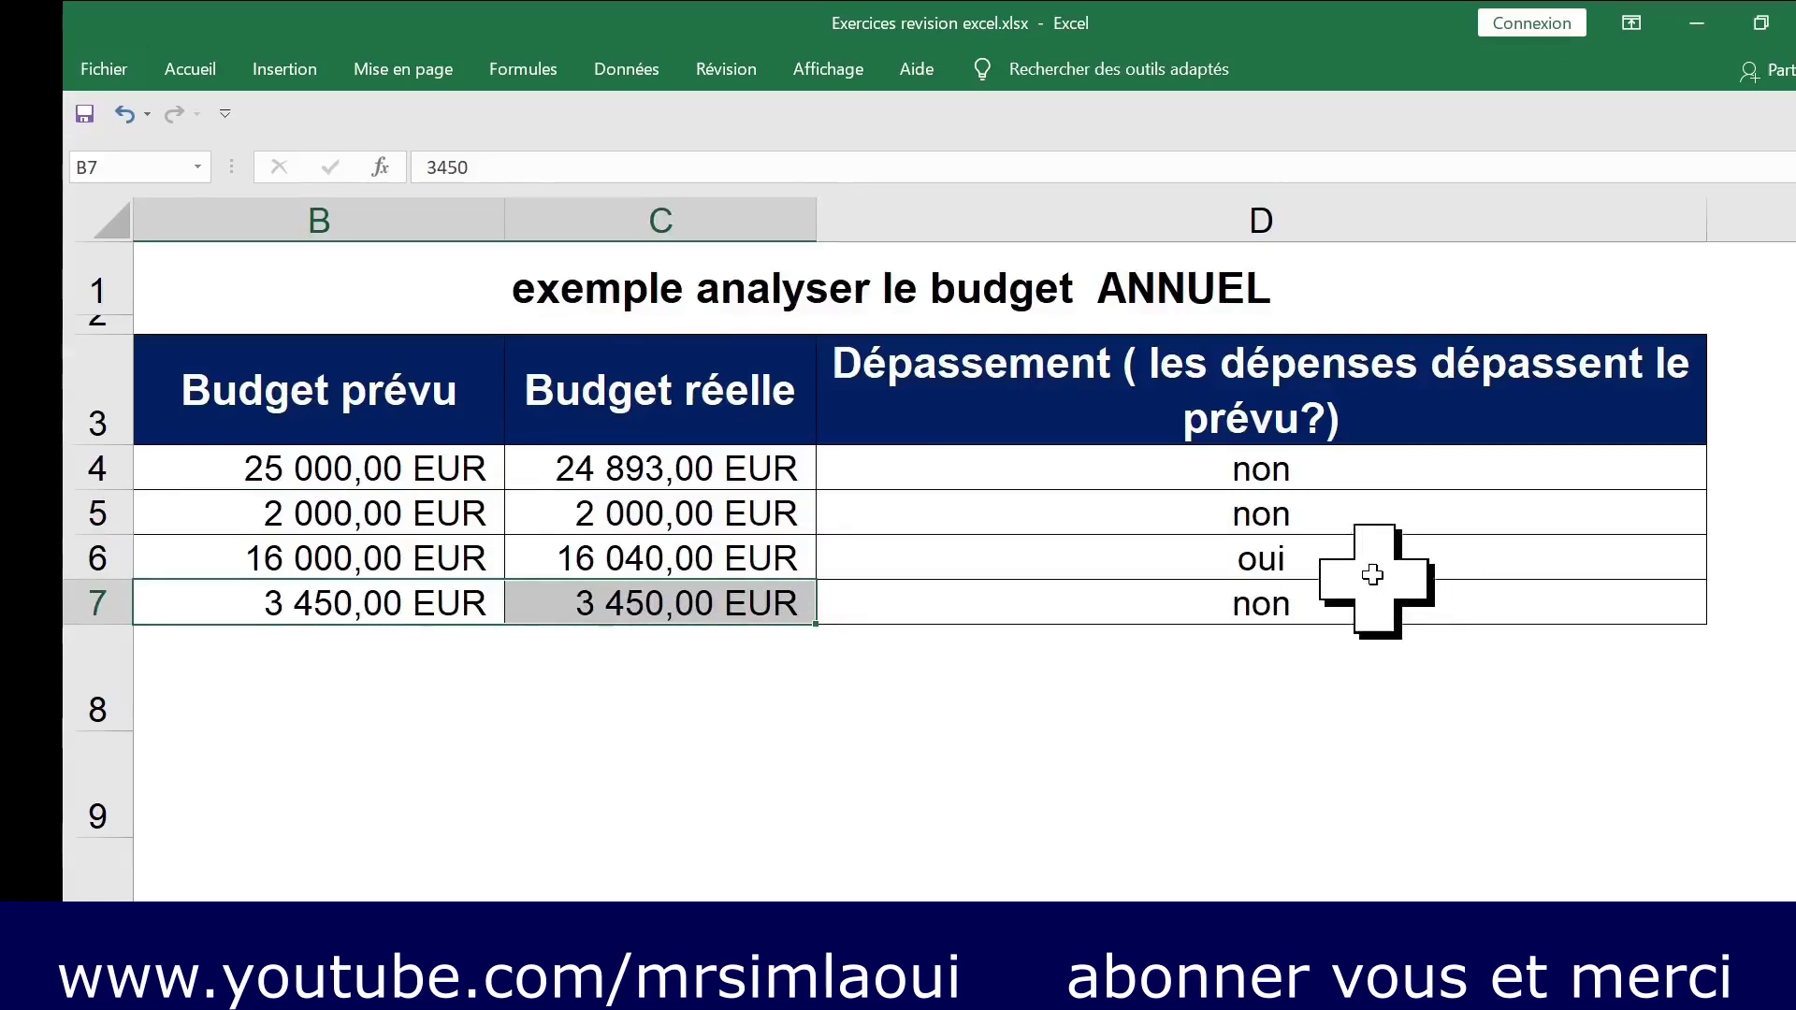
Open the SI formula in D4 for editing, expand the formula bar and magnify the formula.
left_click(1163, 453)
double_click(1216, 467)
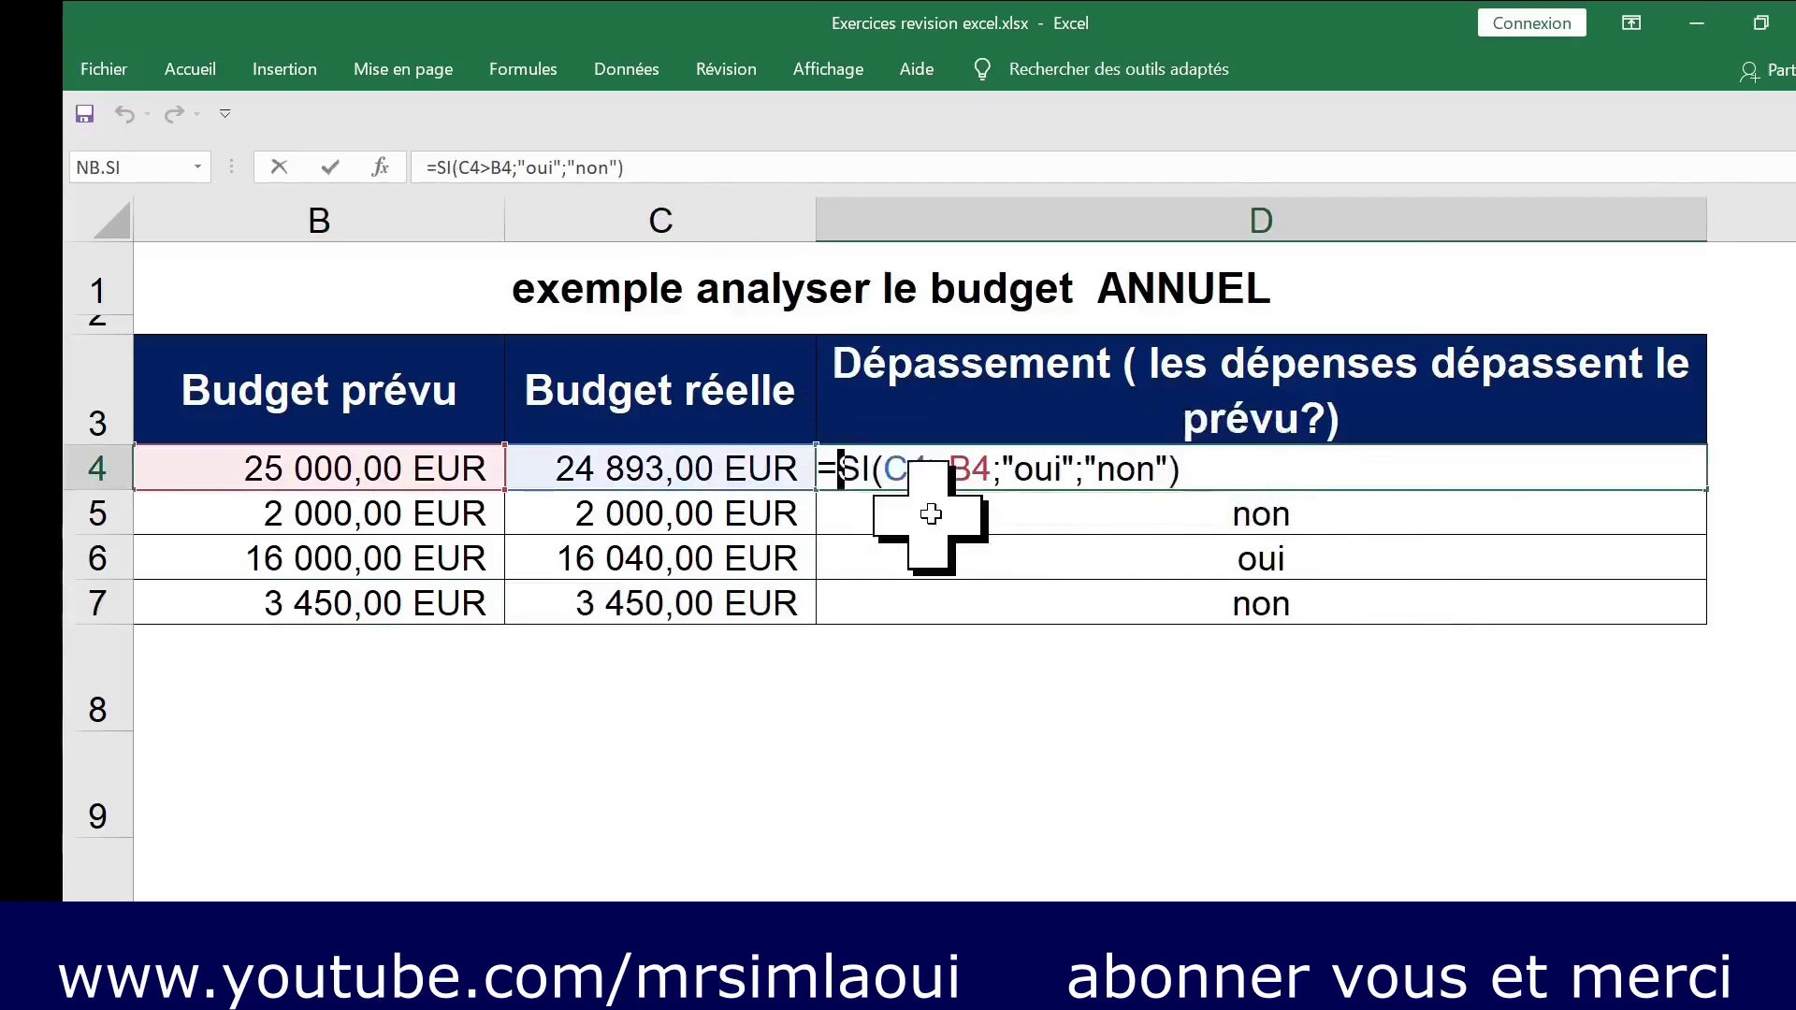
left_click(706, 176)
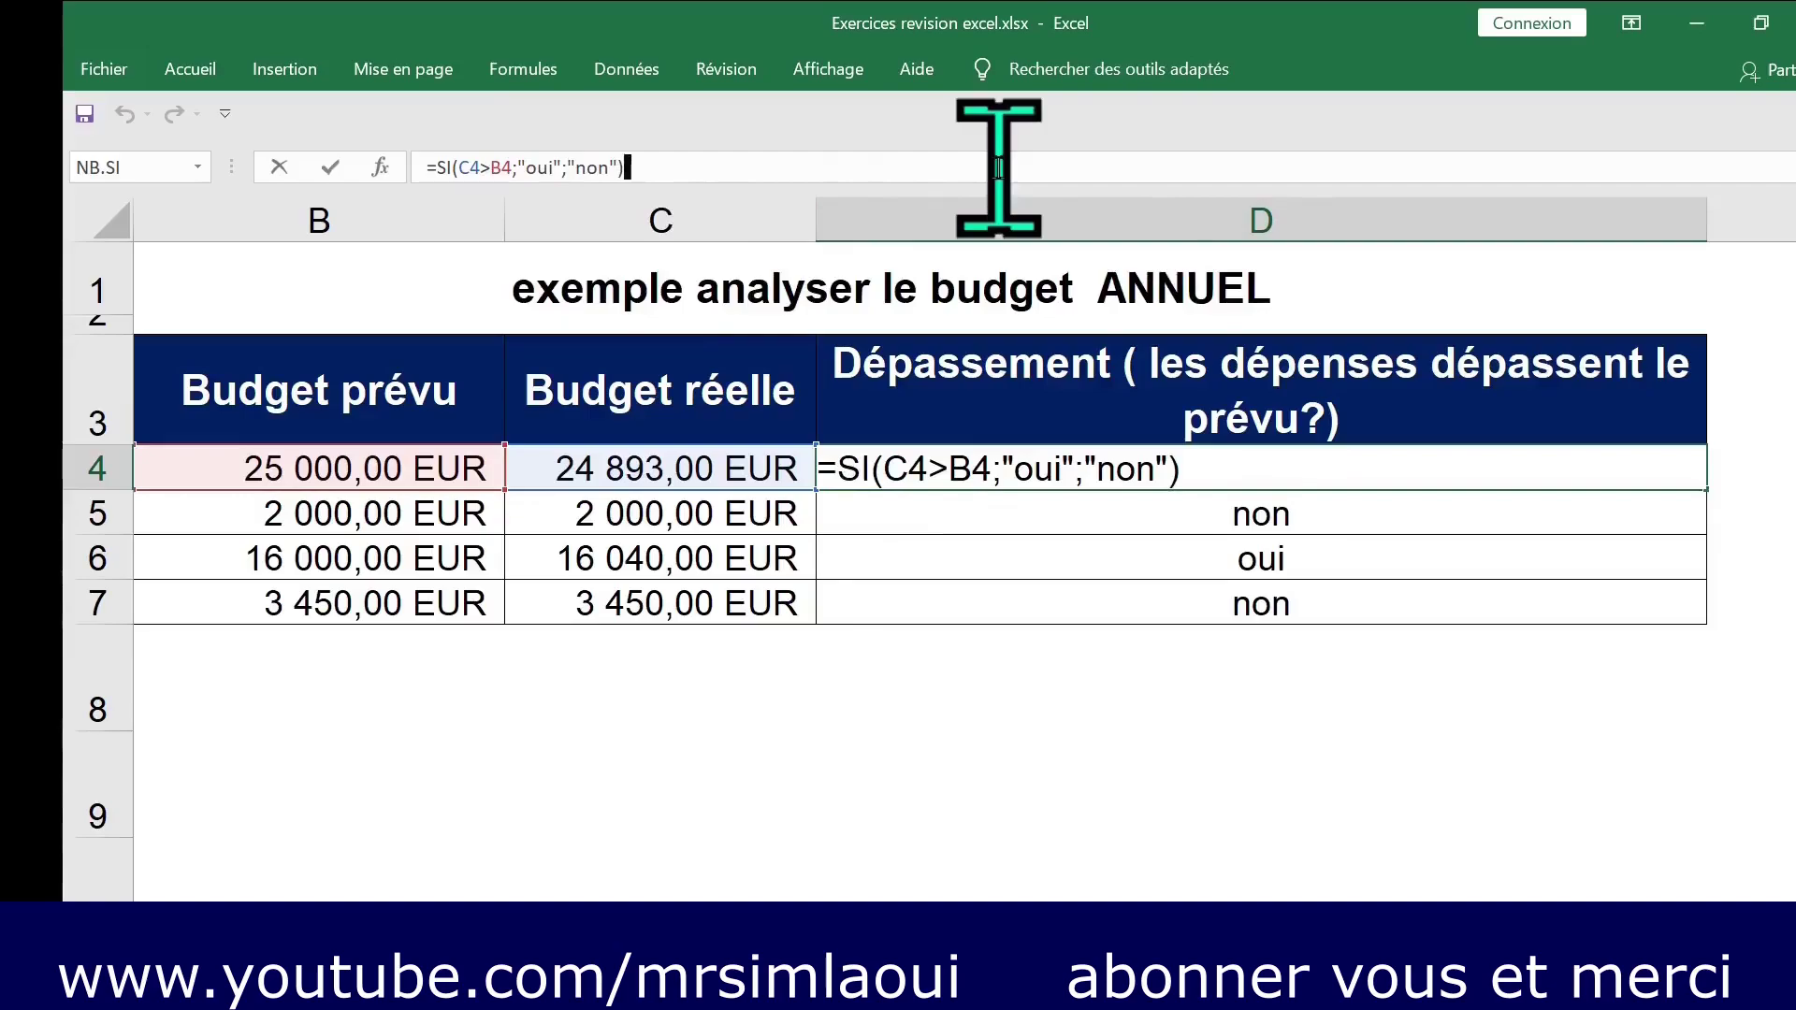
key("ctrl+shift+u")
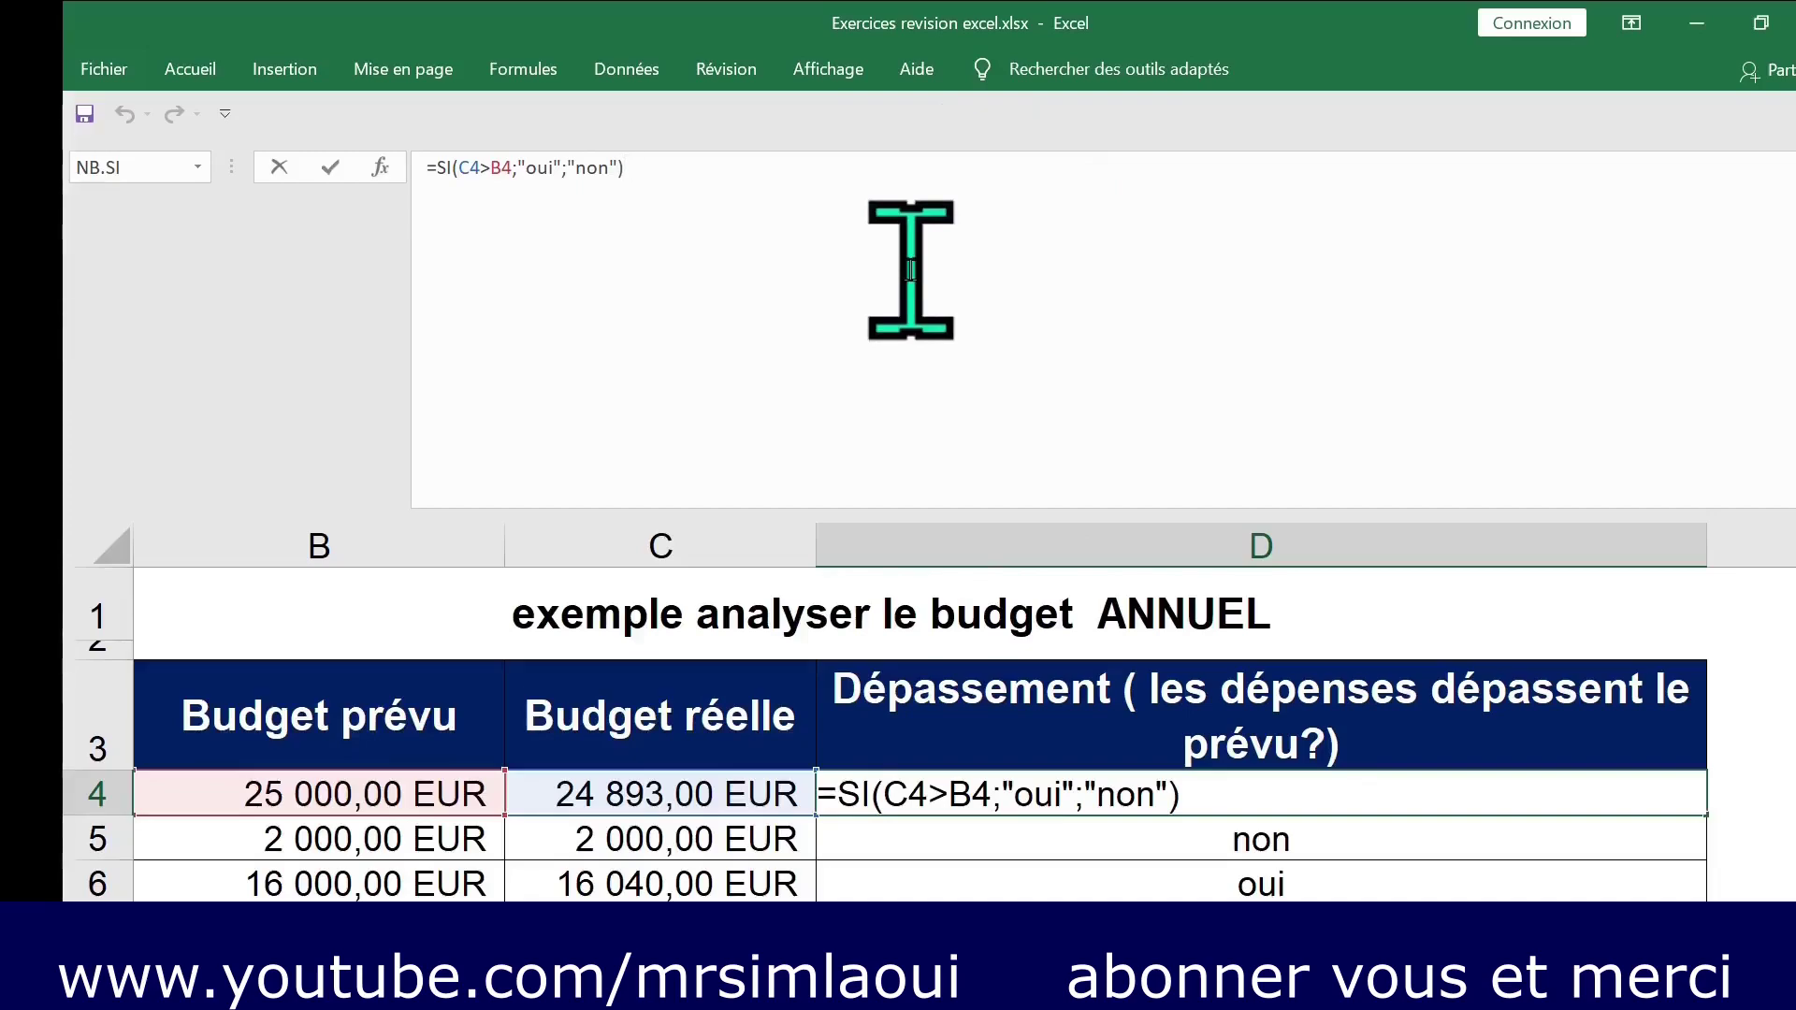
key("super+plus")
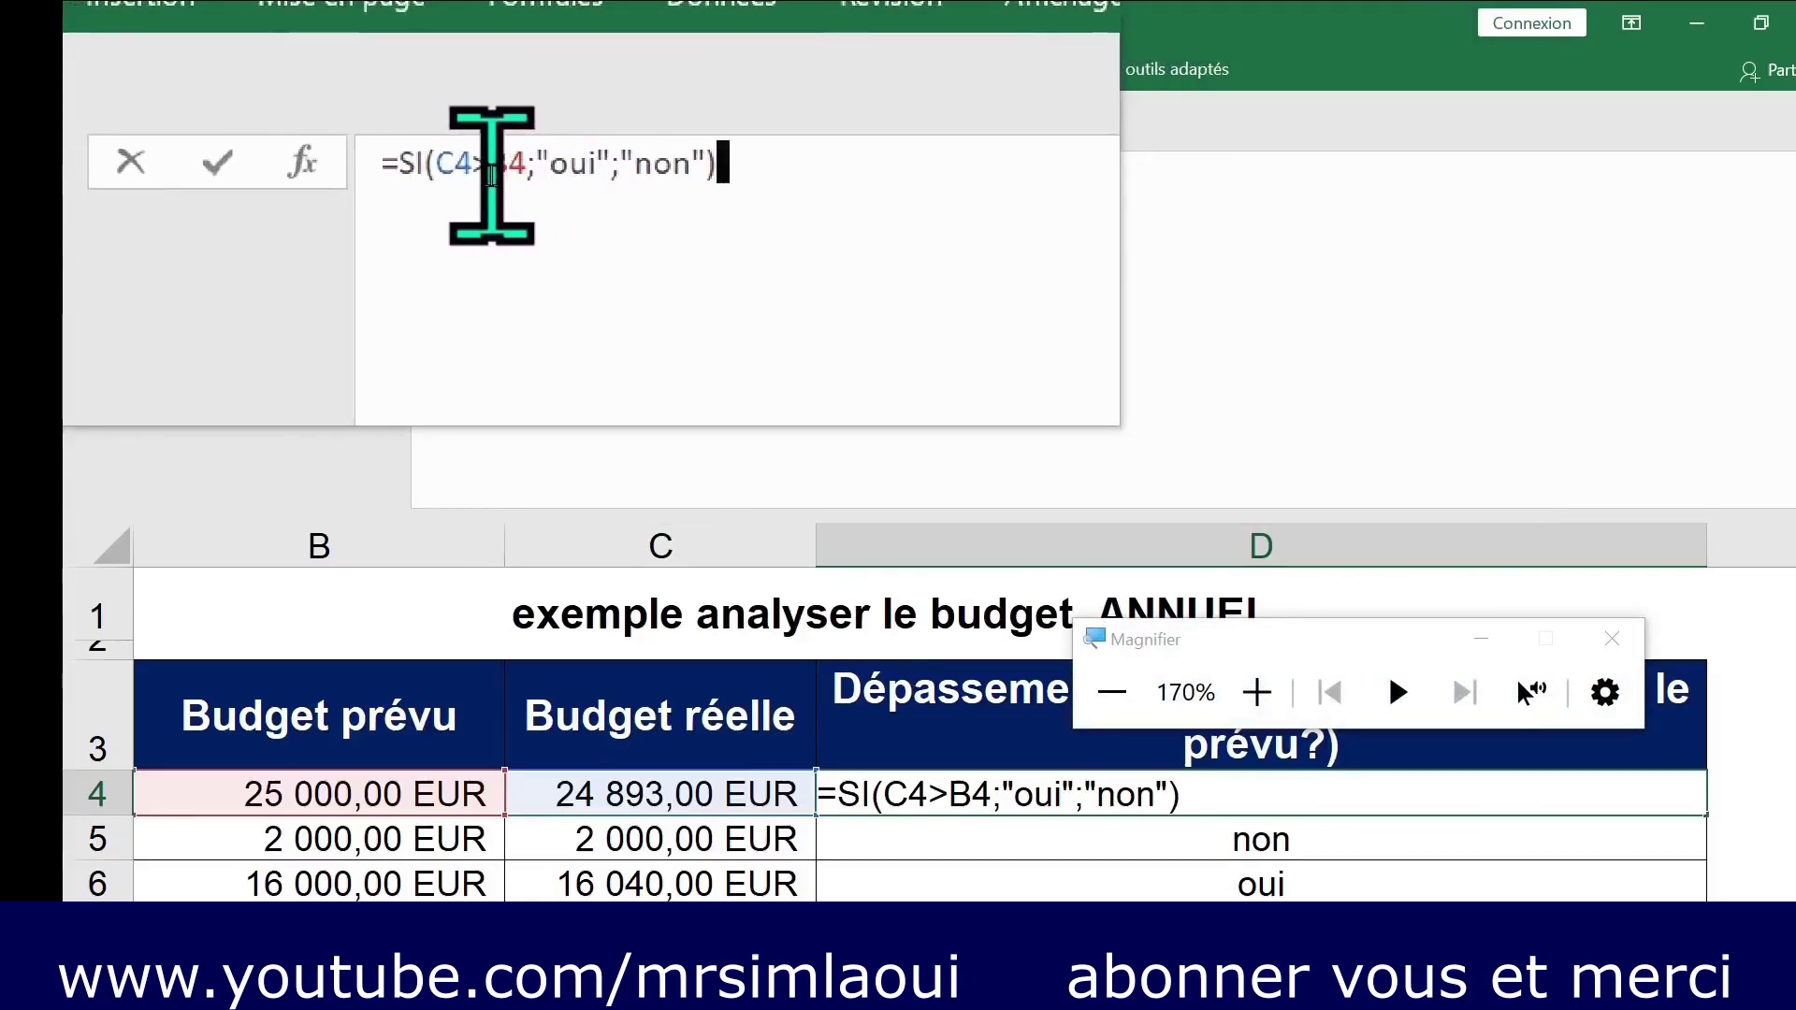
Nest a second SI in D4's value if false, testing c4=b4 and returning "" if true and "non" if false.
left_click(573, 168)
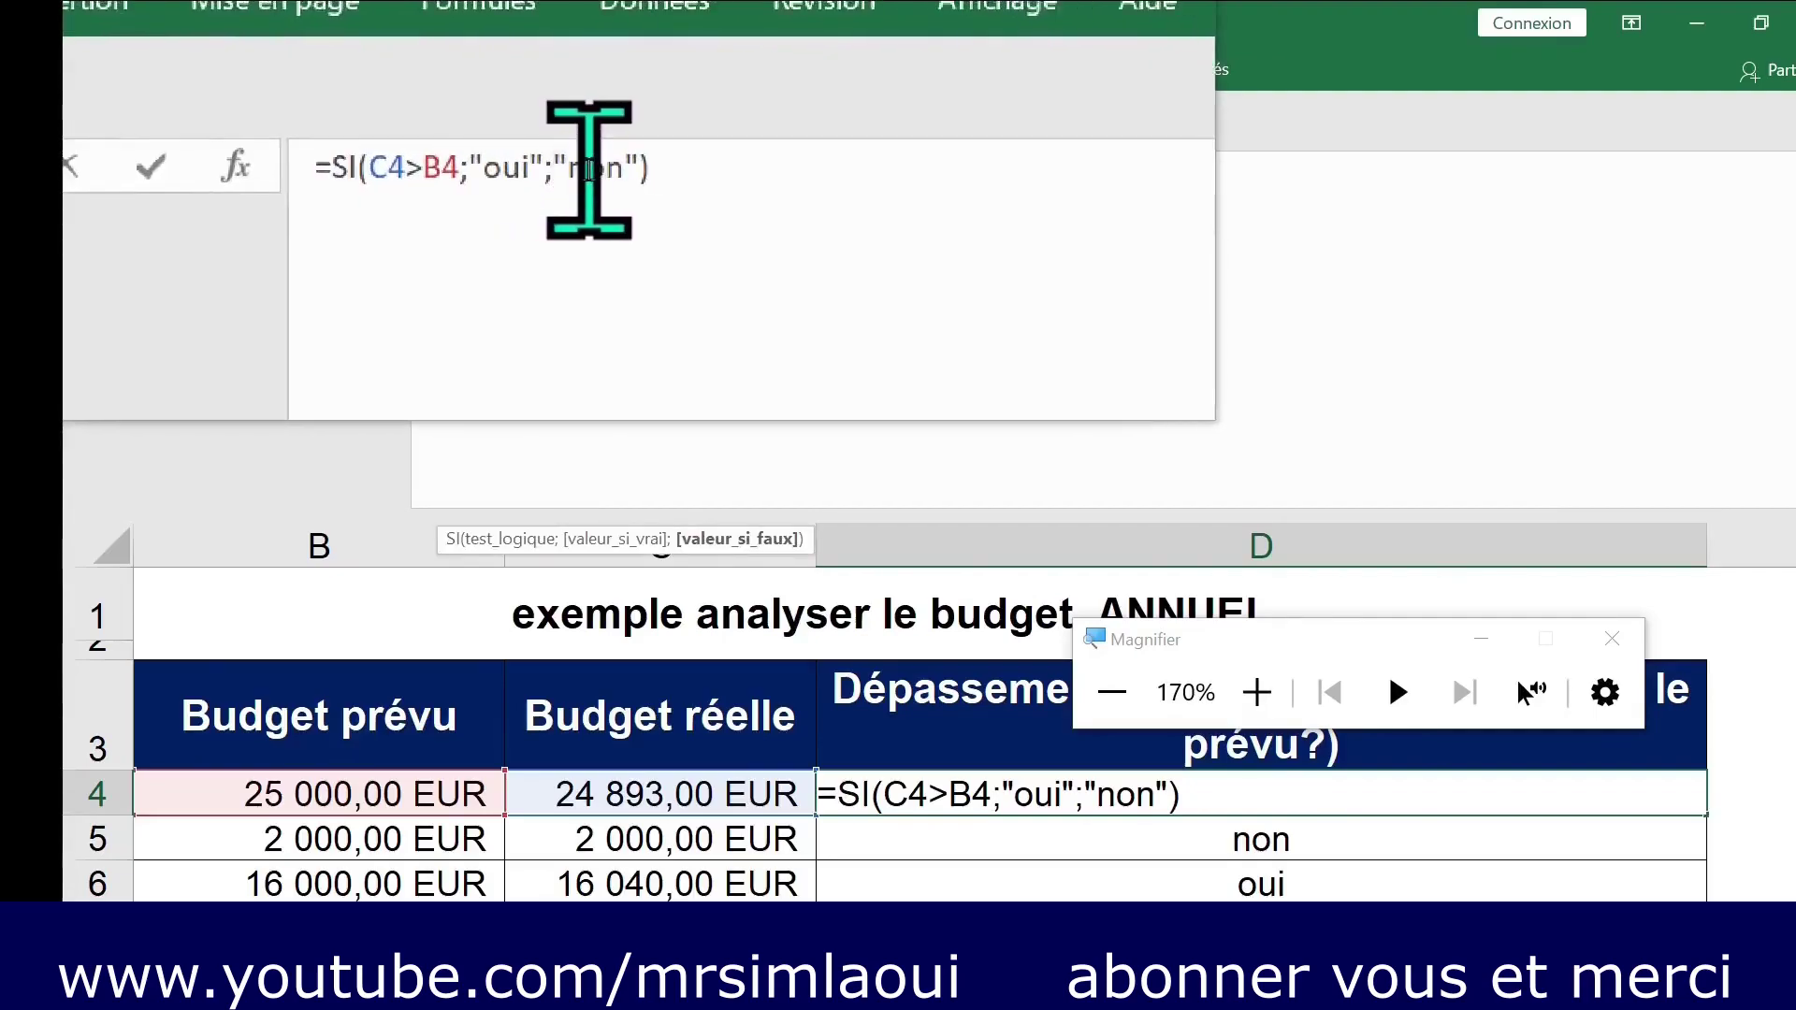
type("si(")
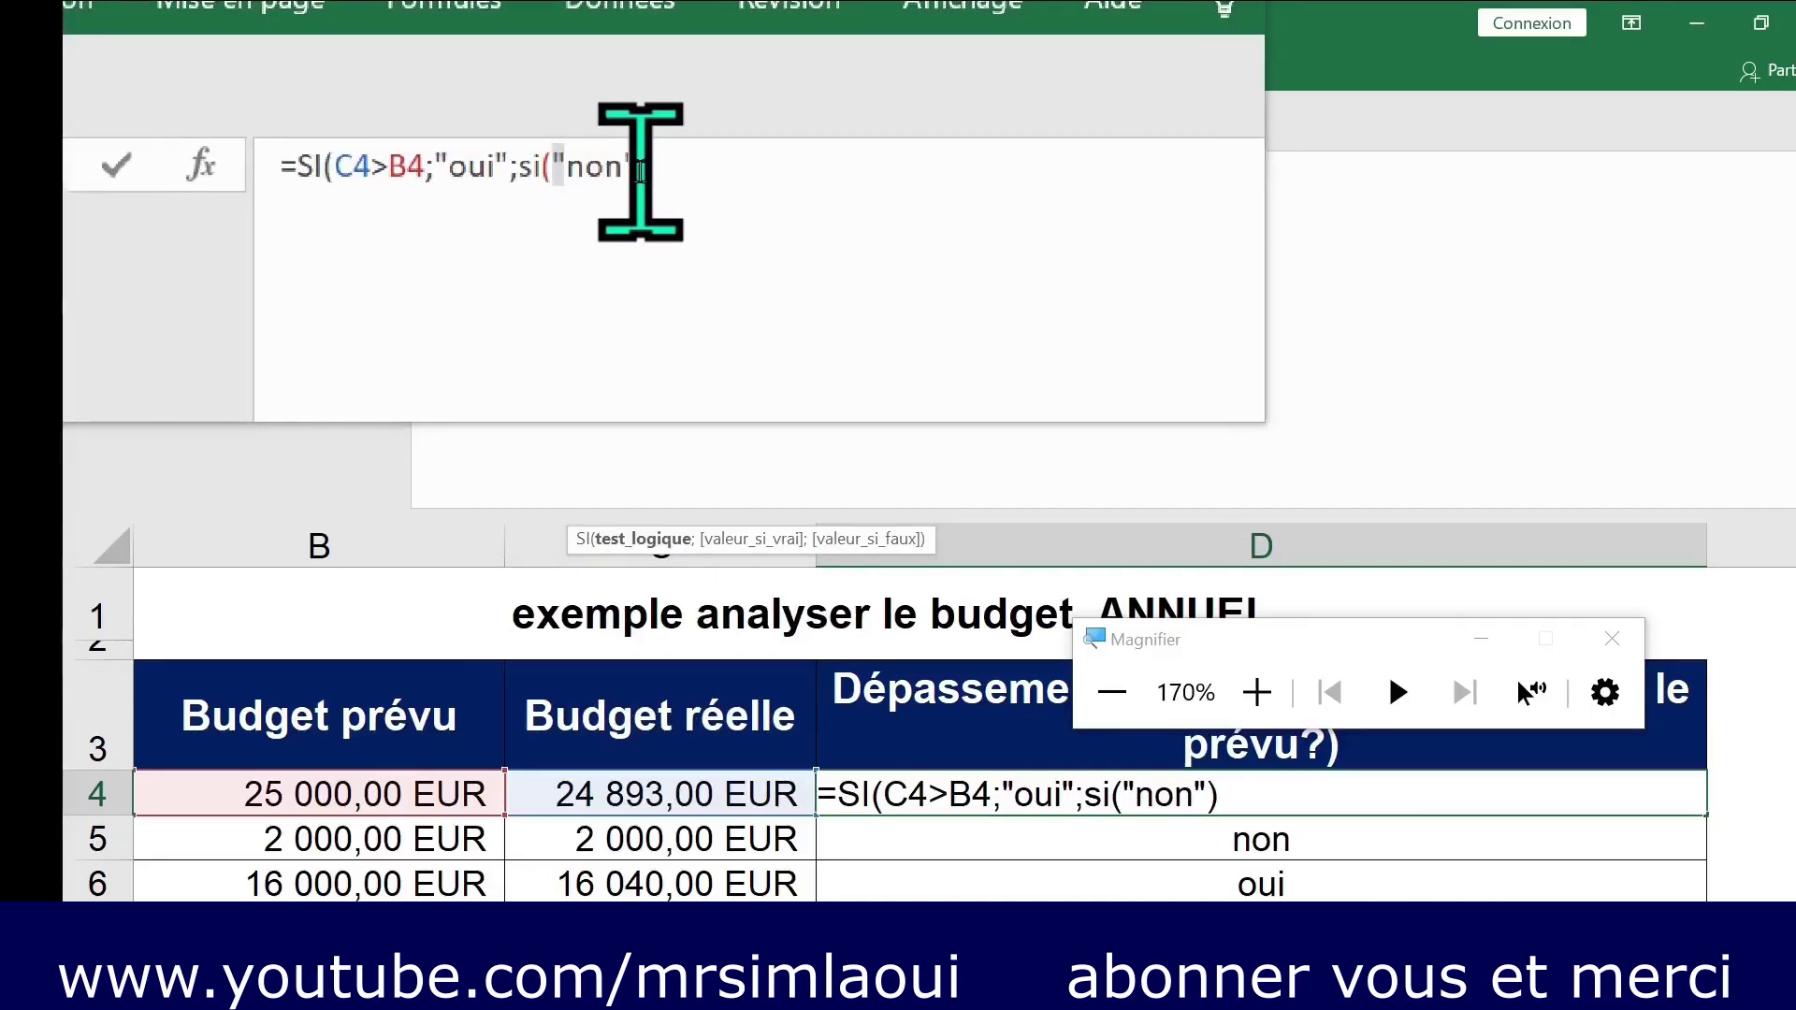
type("c4")
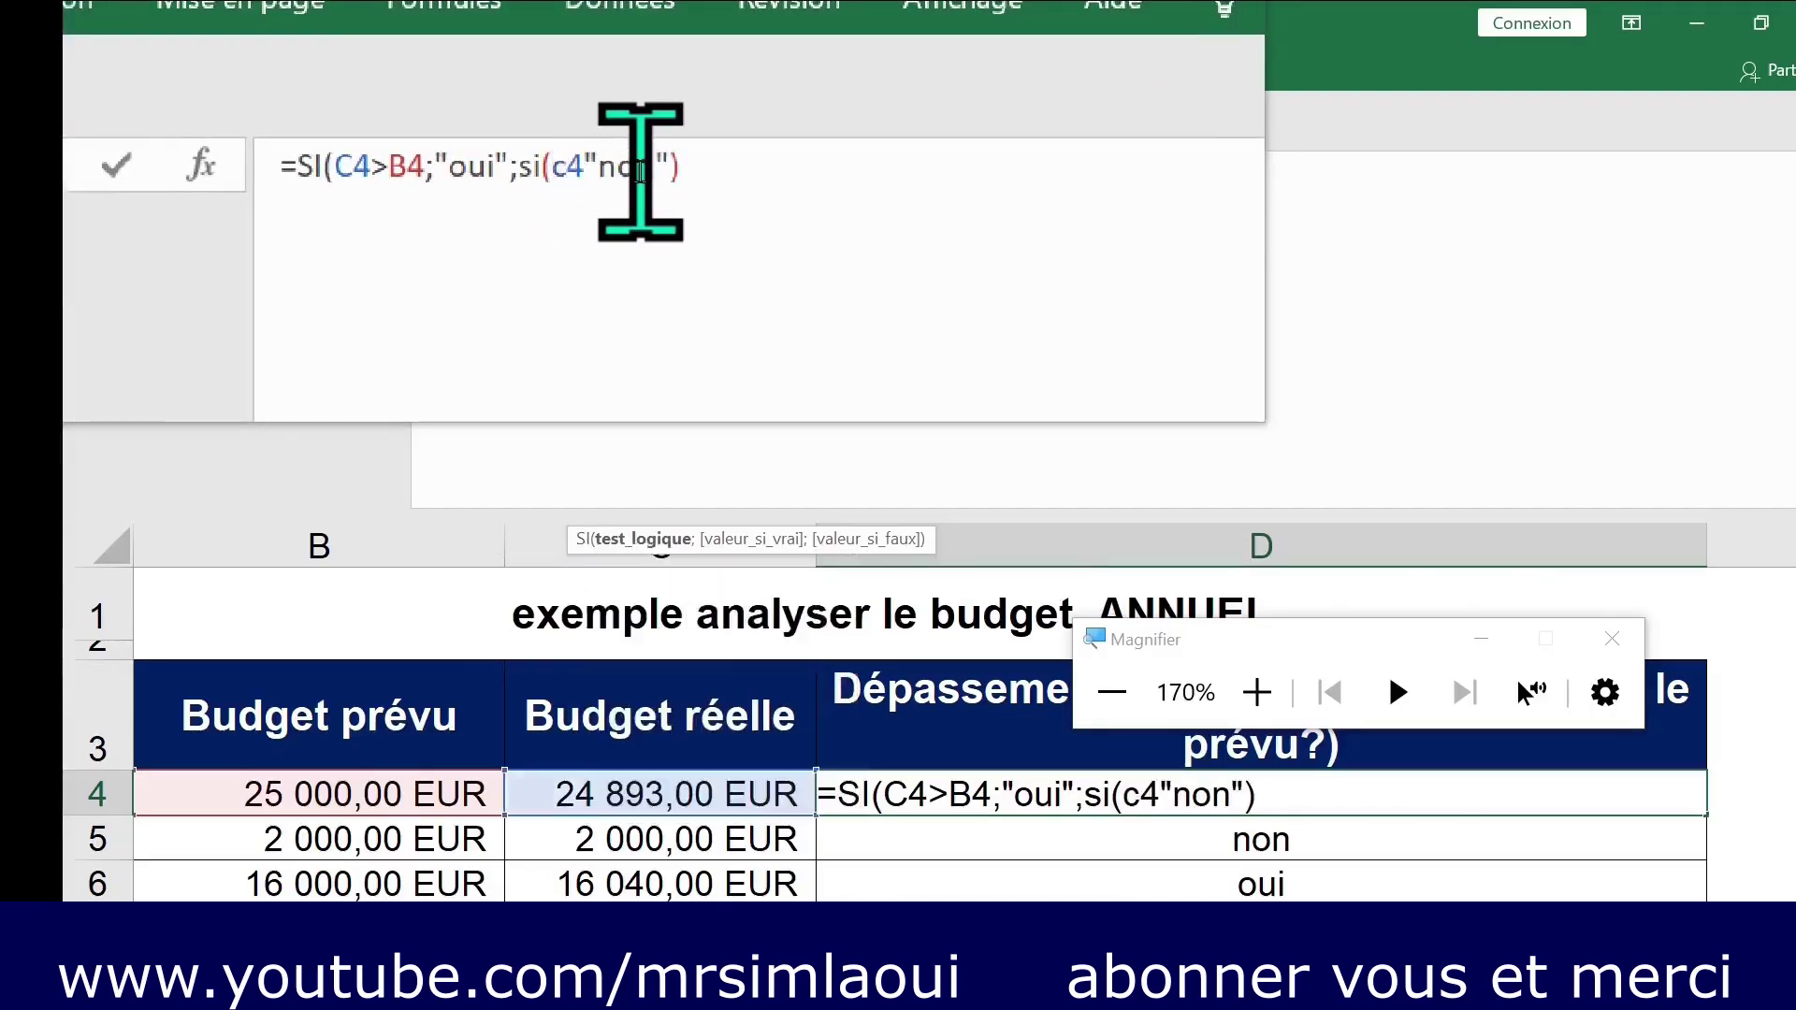
type("=")
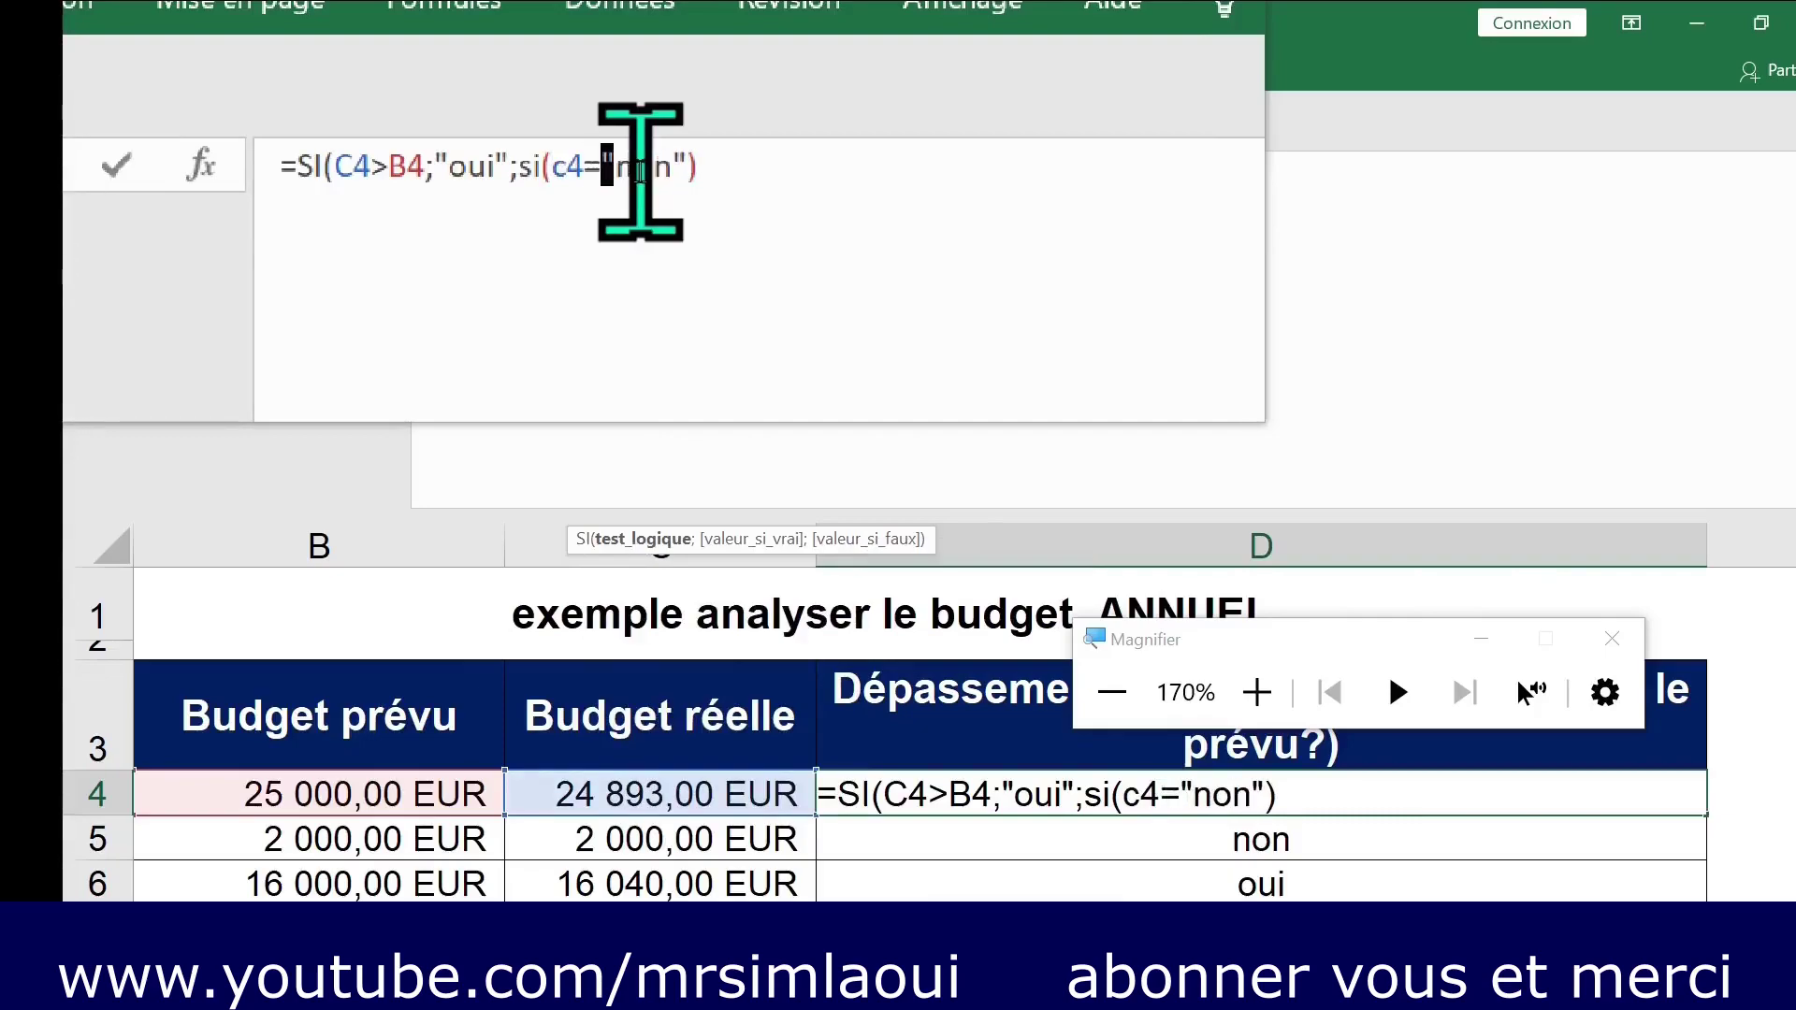
type("b")
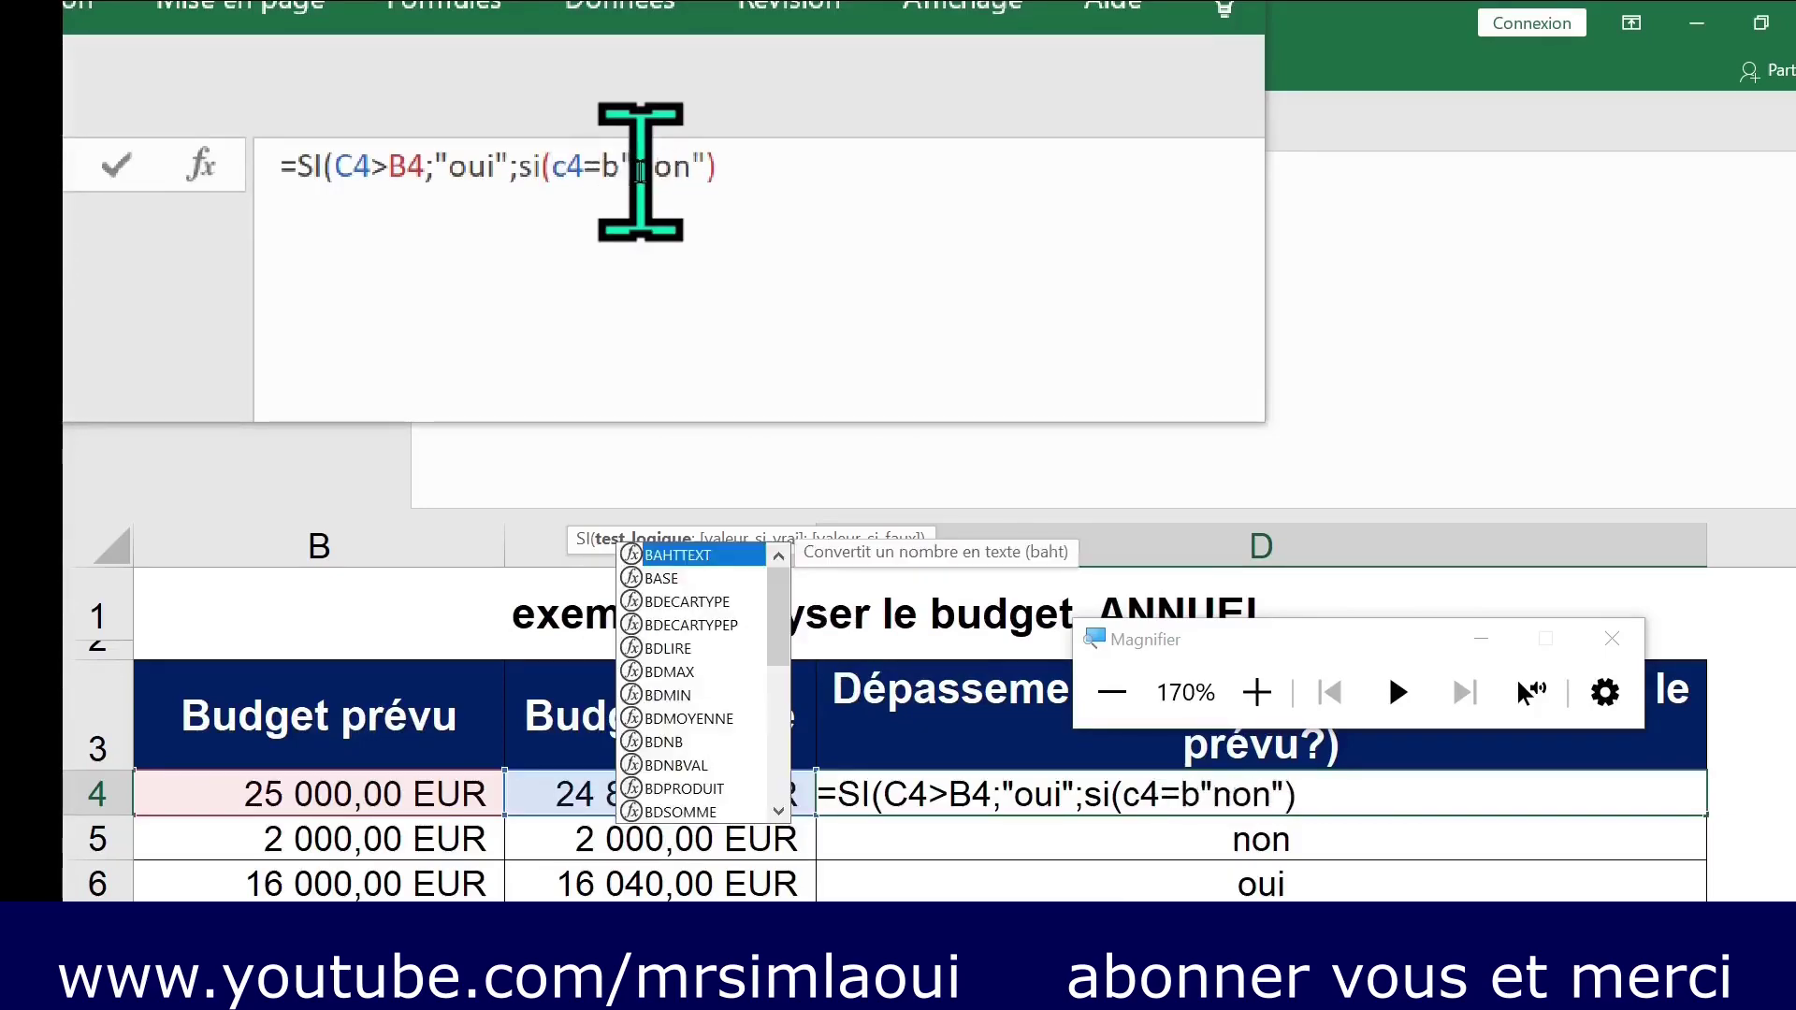
type("4;")
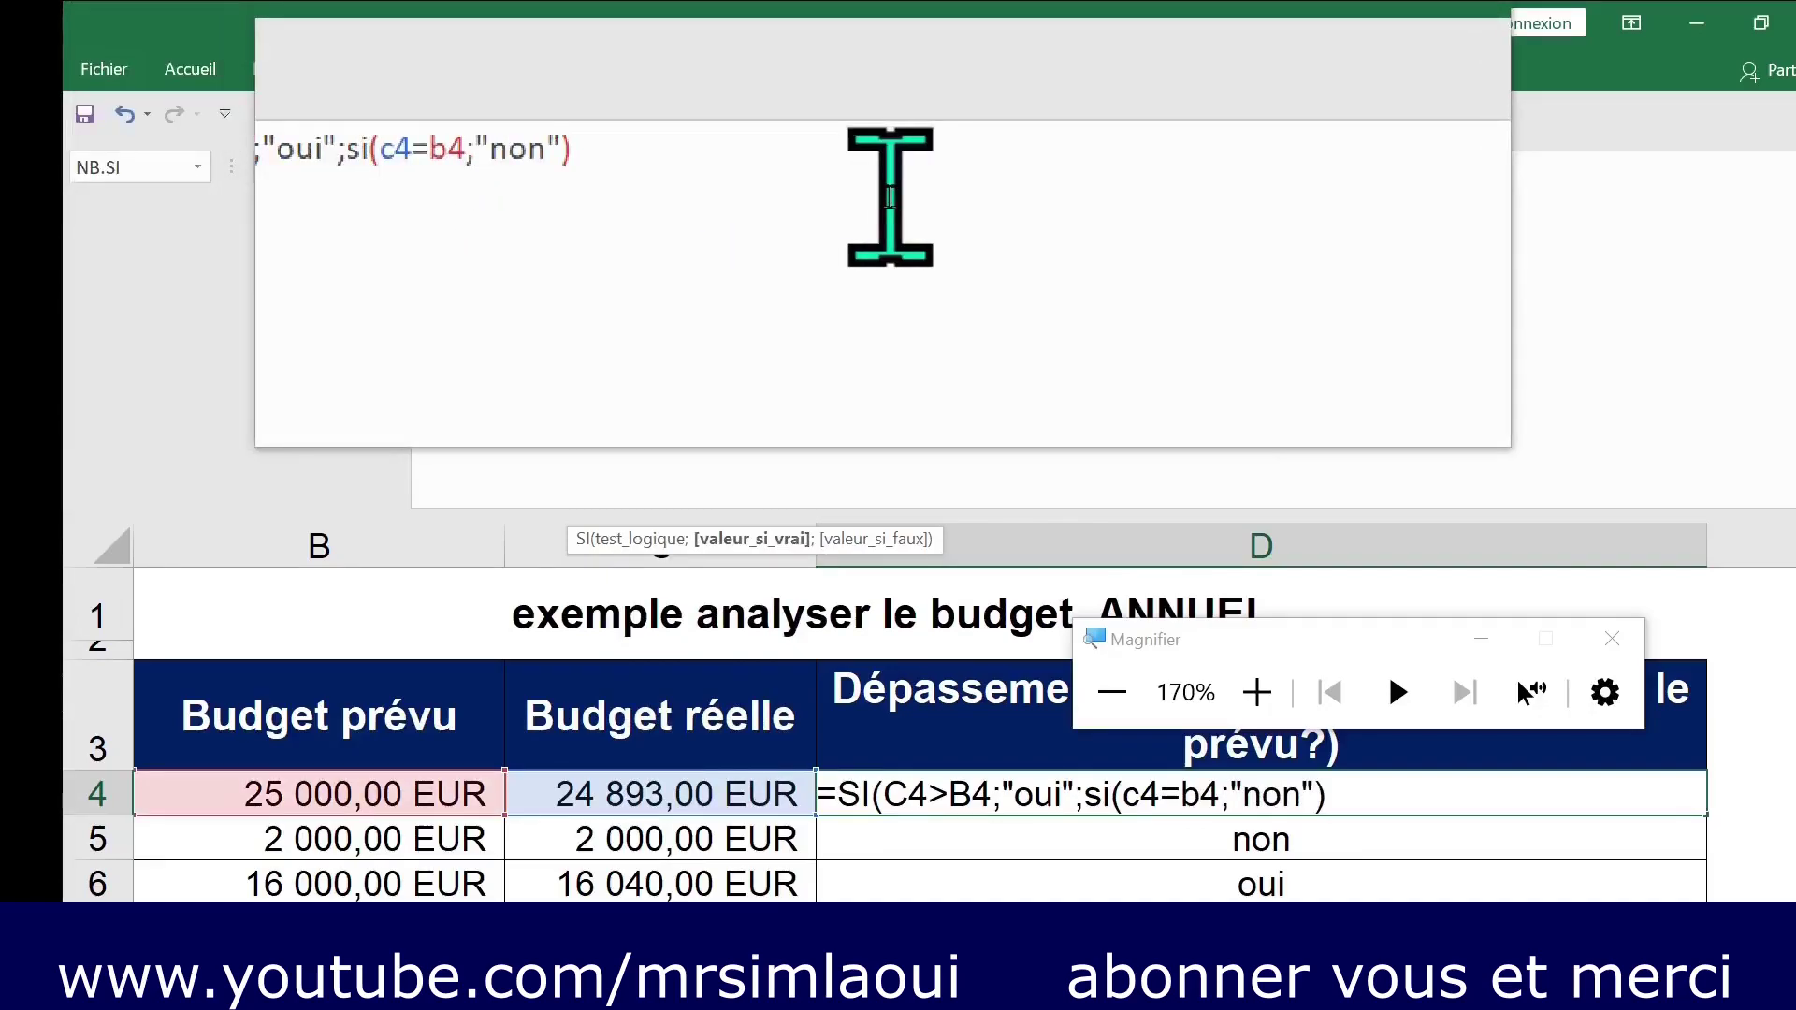
type("\"\"")
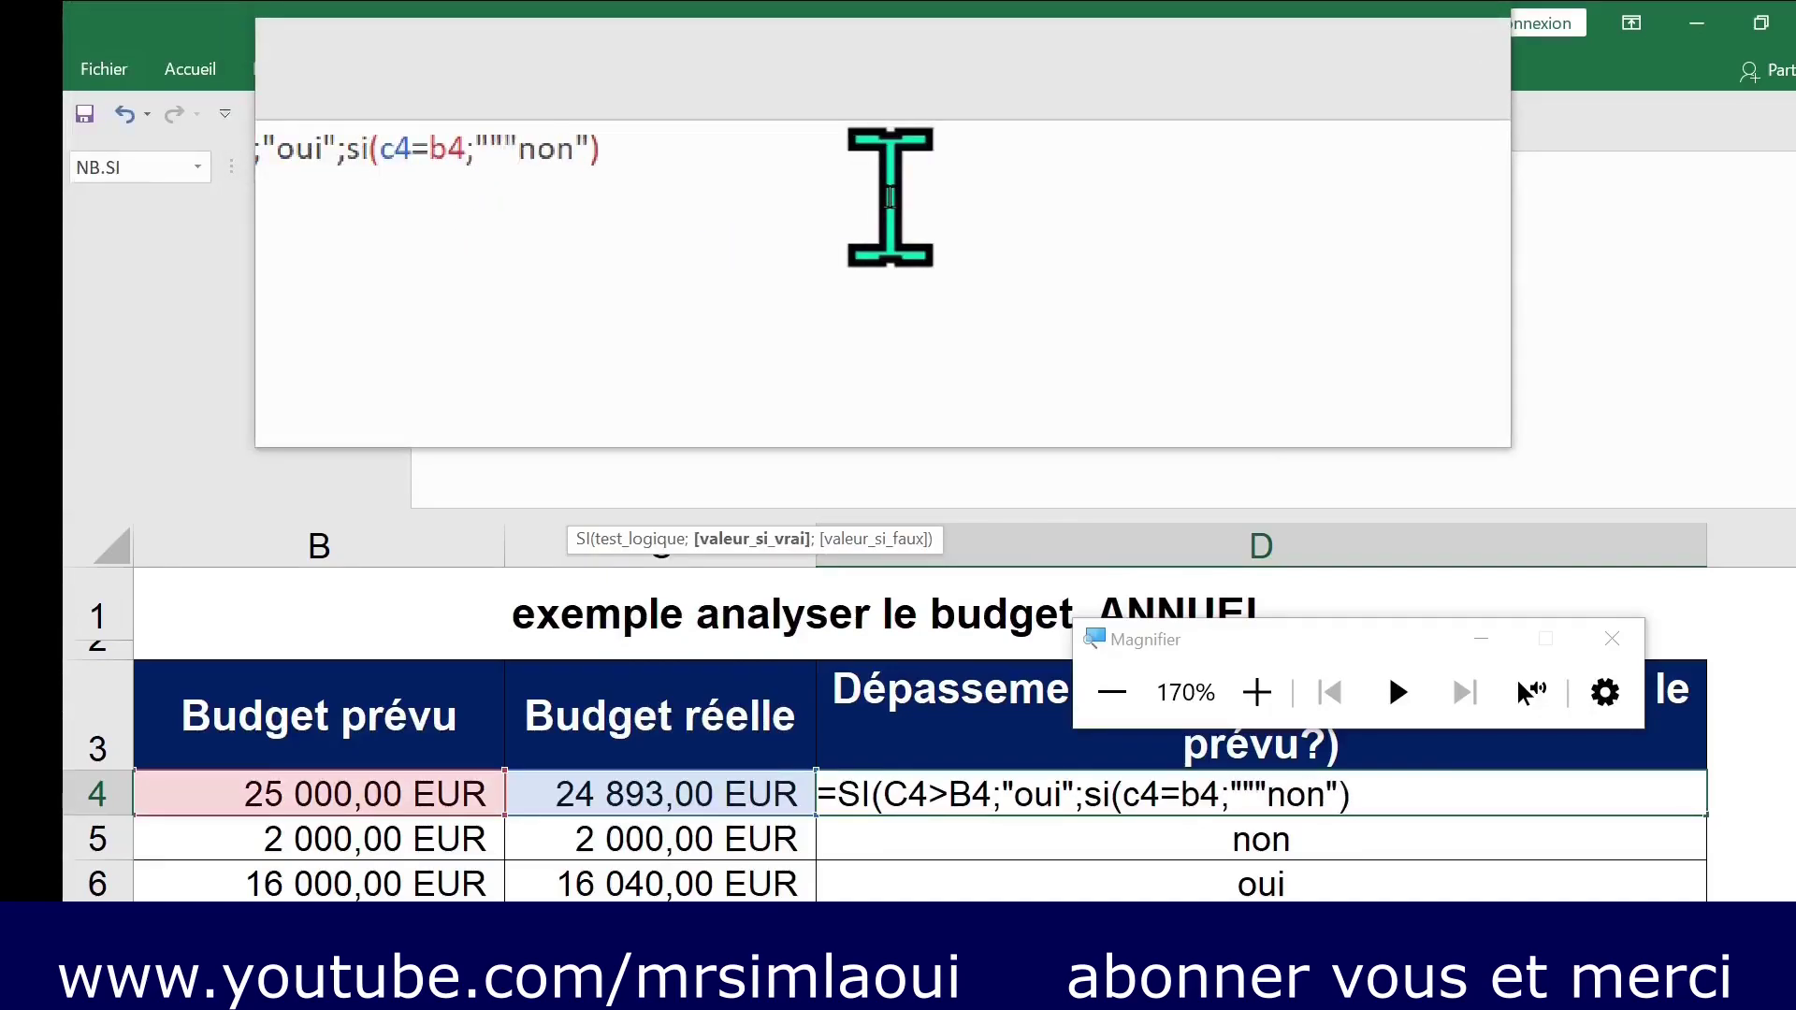
type(";")
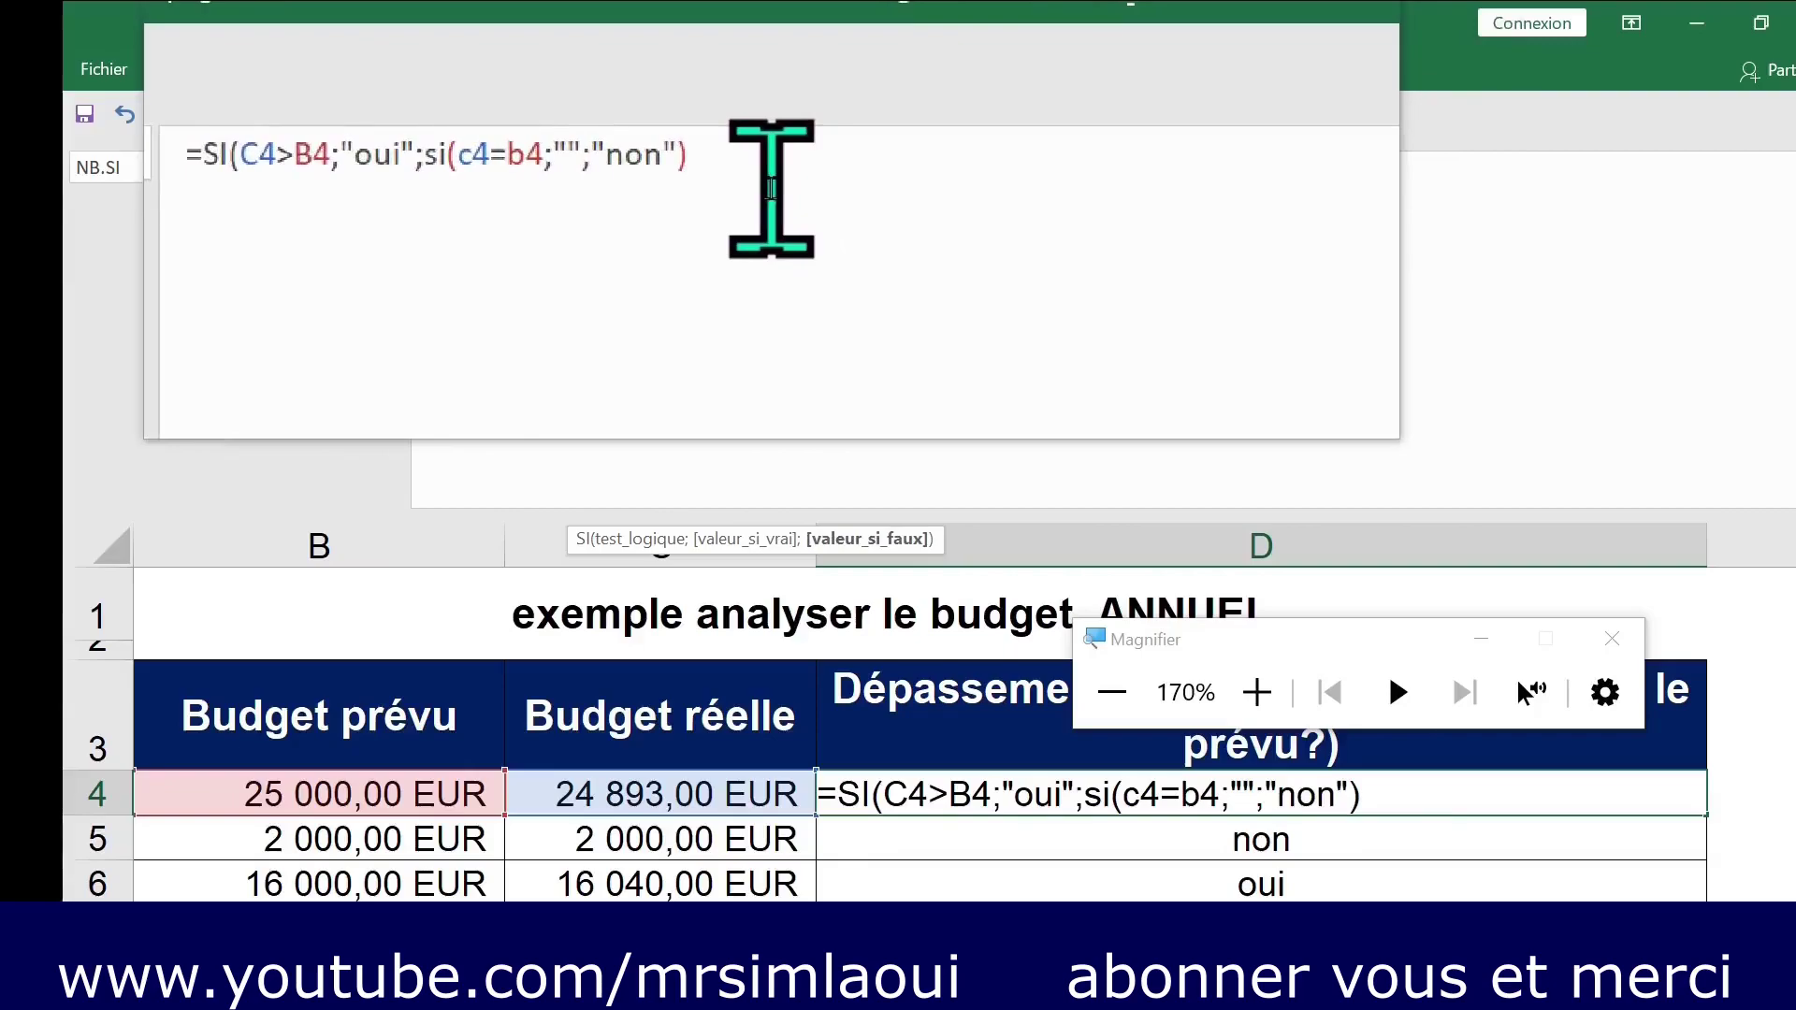
Try to nest a third SI testing c4<b4 ahead of "non" in the D4 formula, magnified to 270%.
key("super+plus")
key("super+plus")
key("super+plus")
key("super+plus")
key("super+plus")
key("super+plus")
key("super+plus")
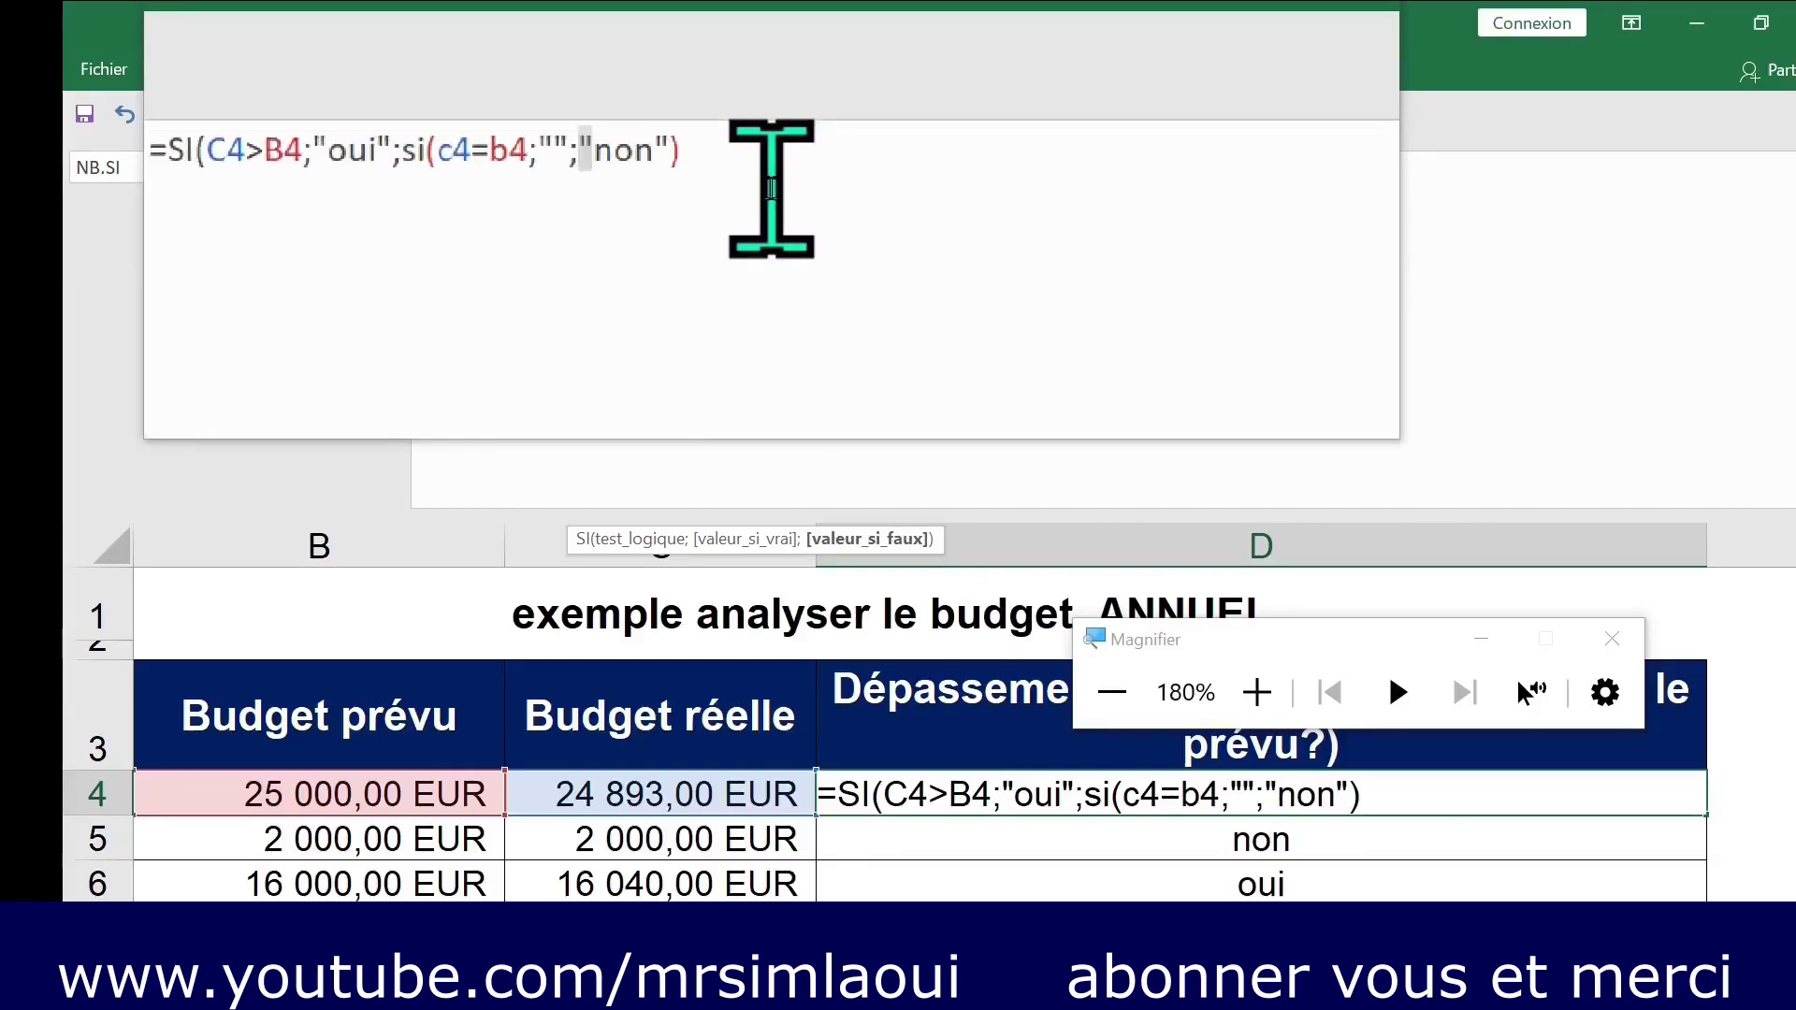
key("super+plus")
key("super+plus")
key("super+plus")
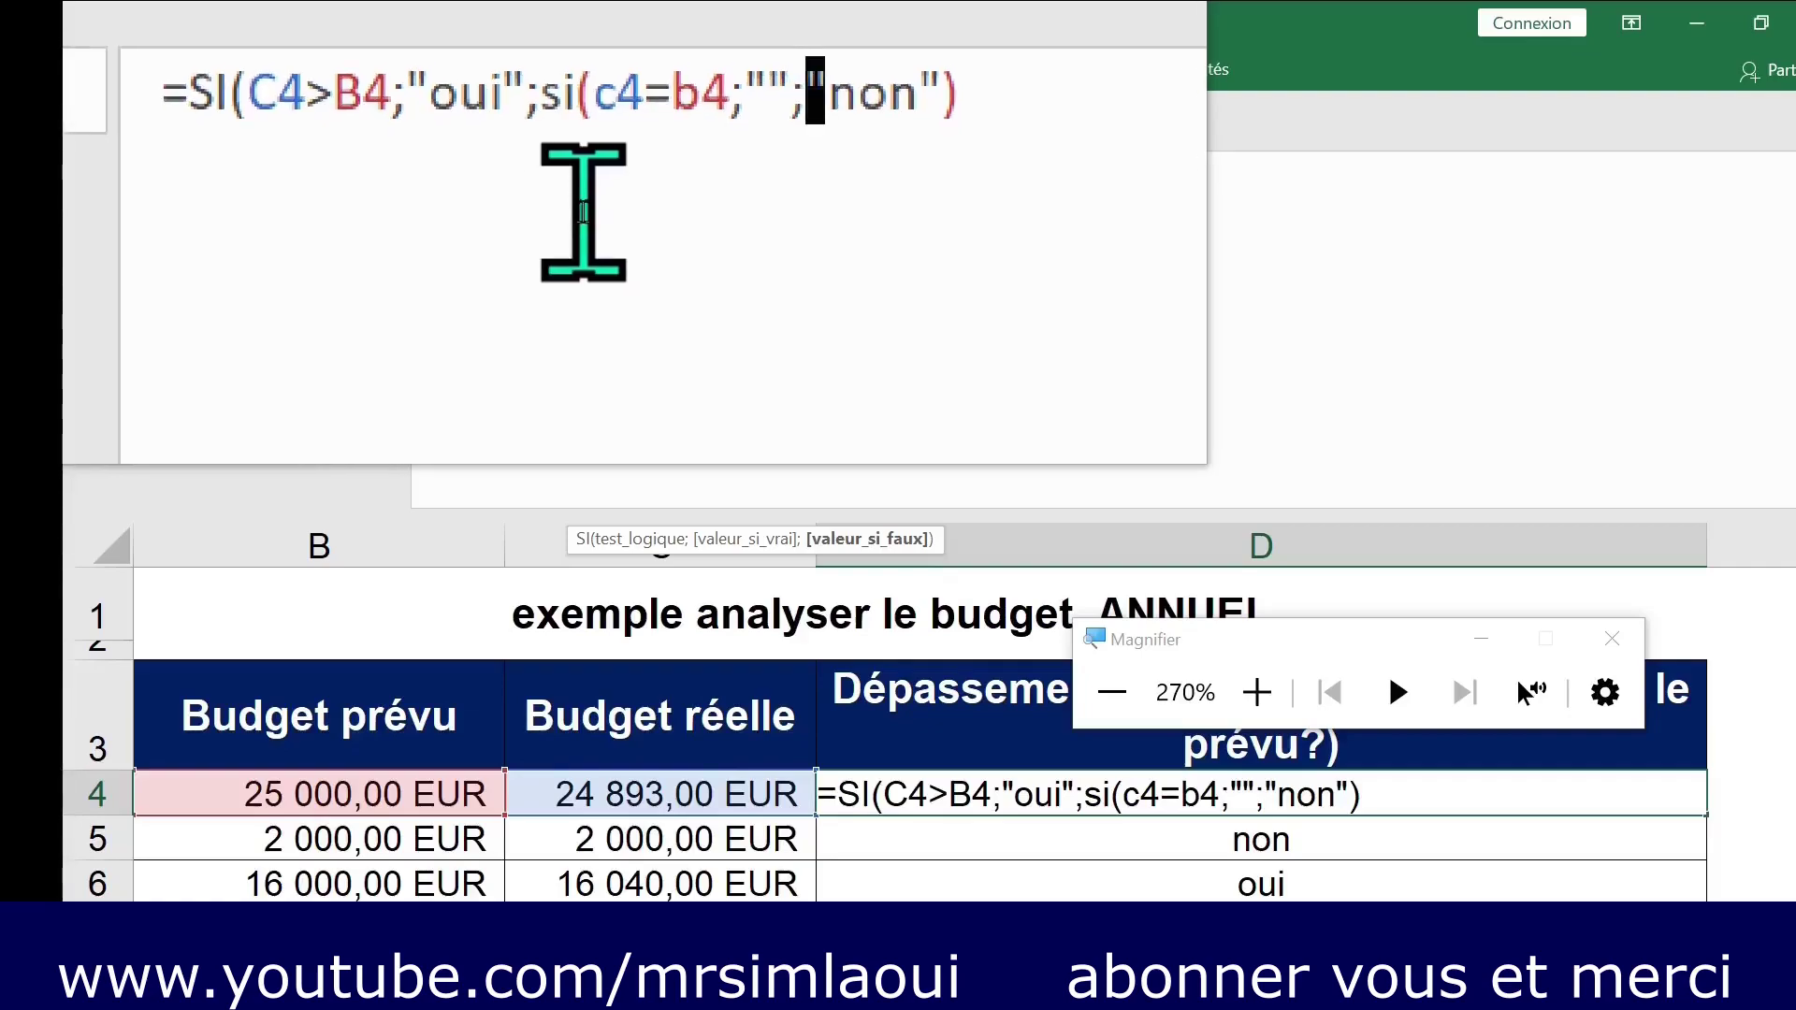
type("si(c4")
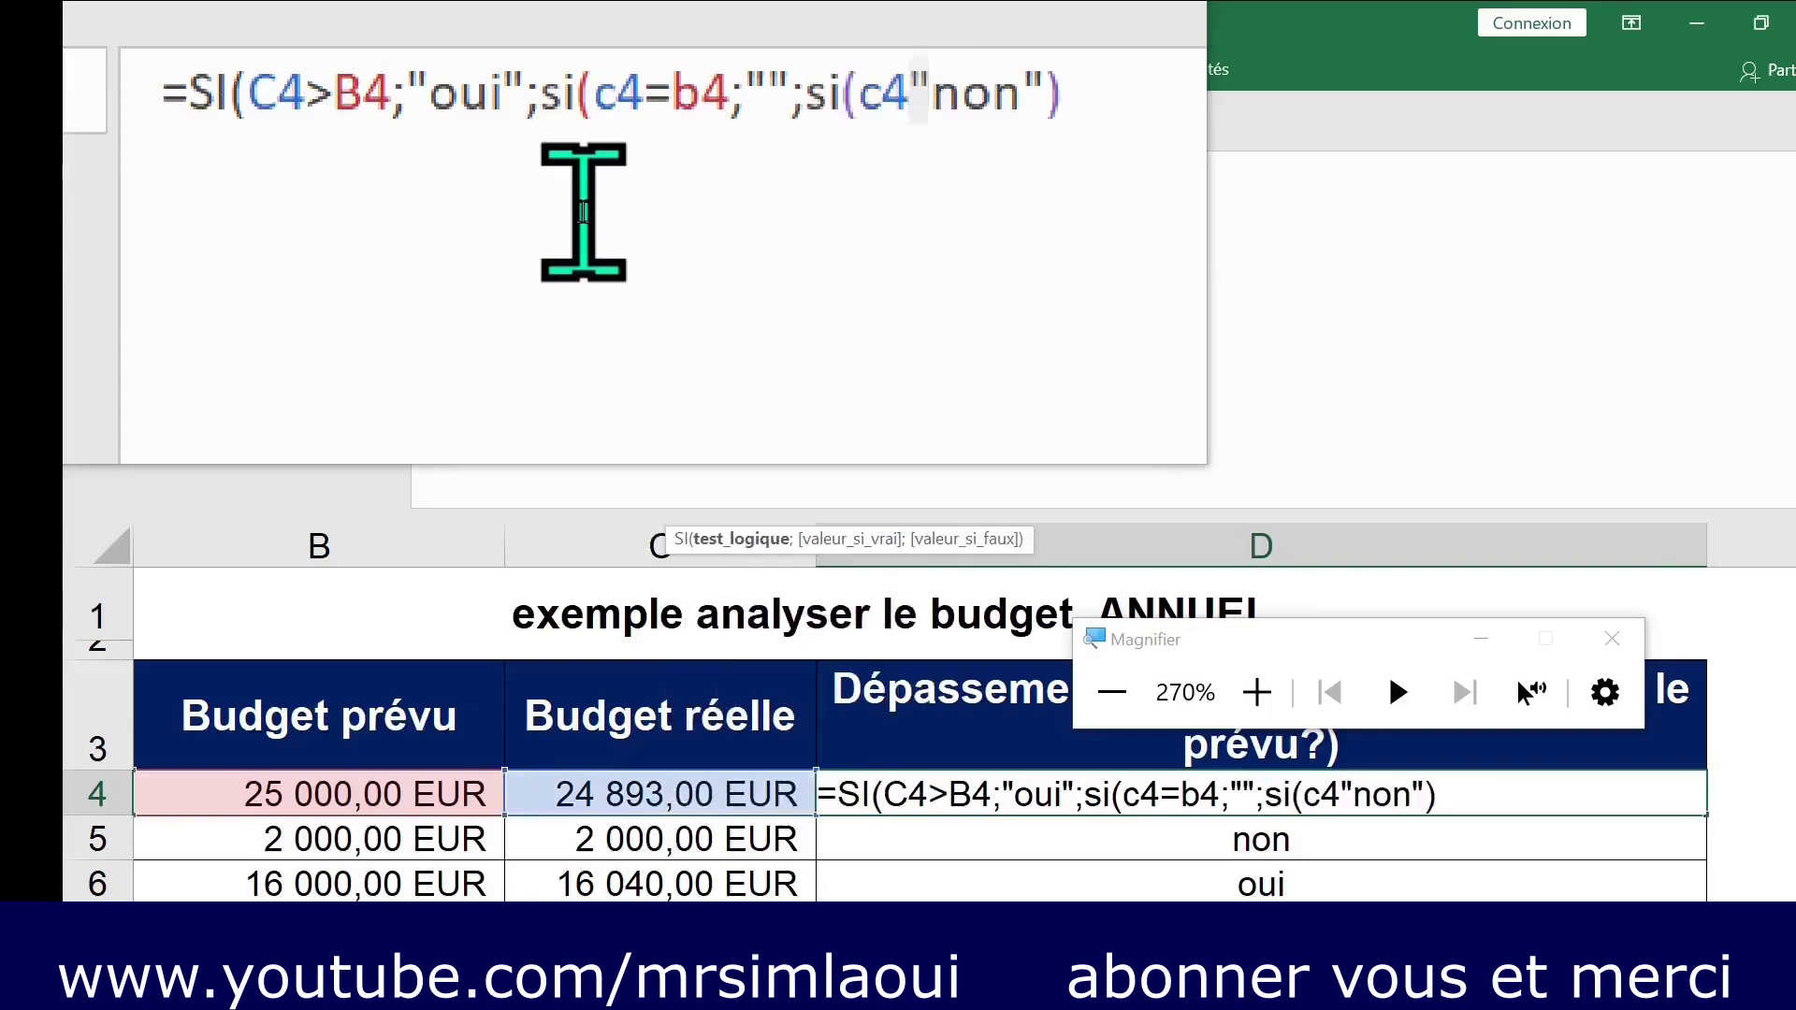
type("<")
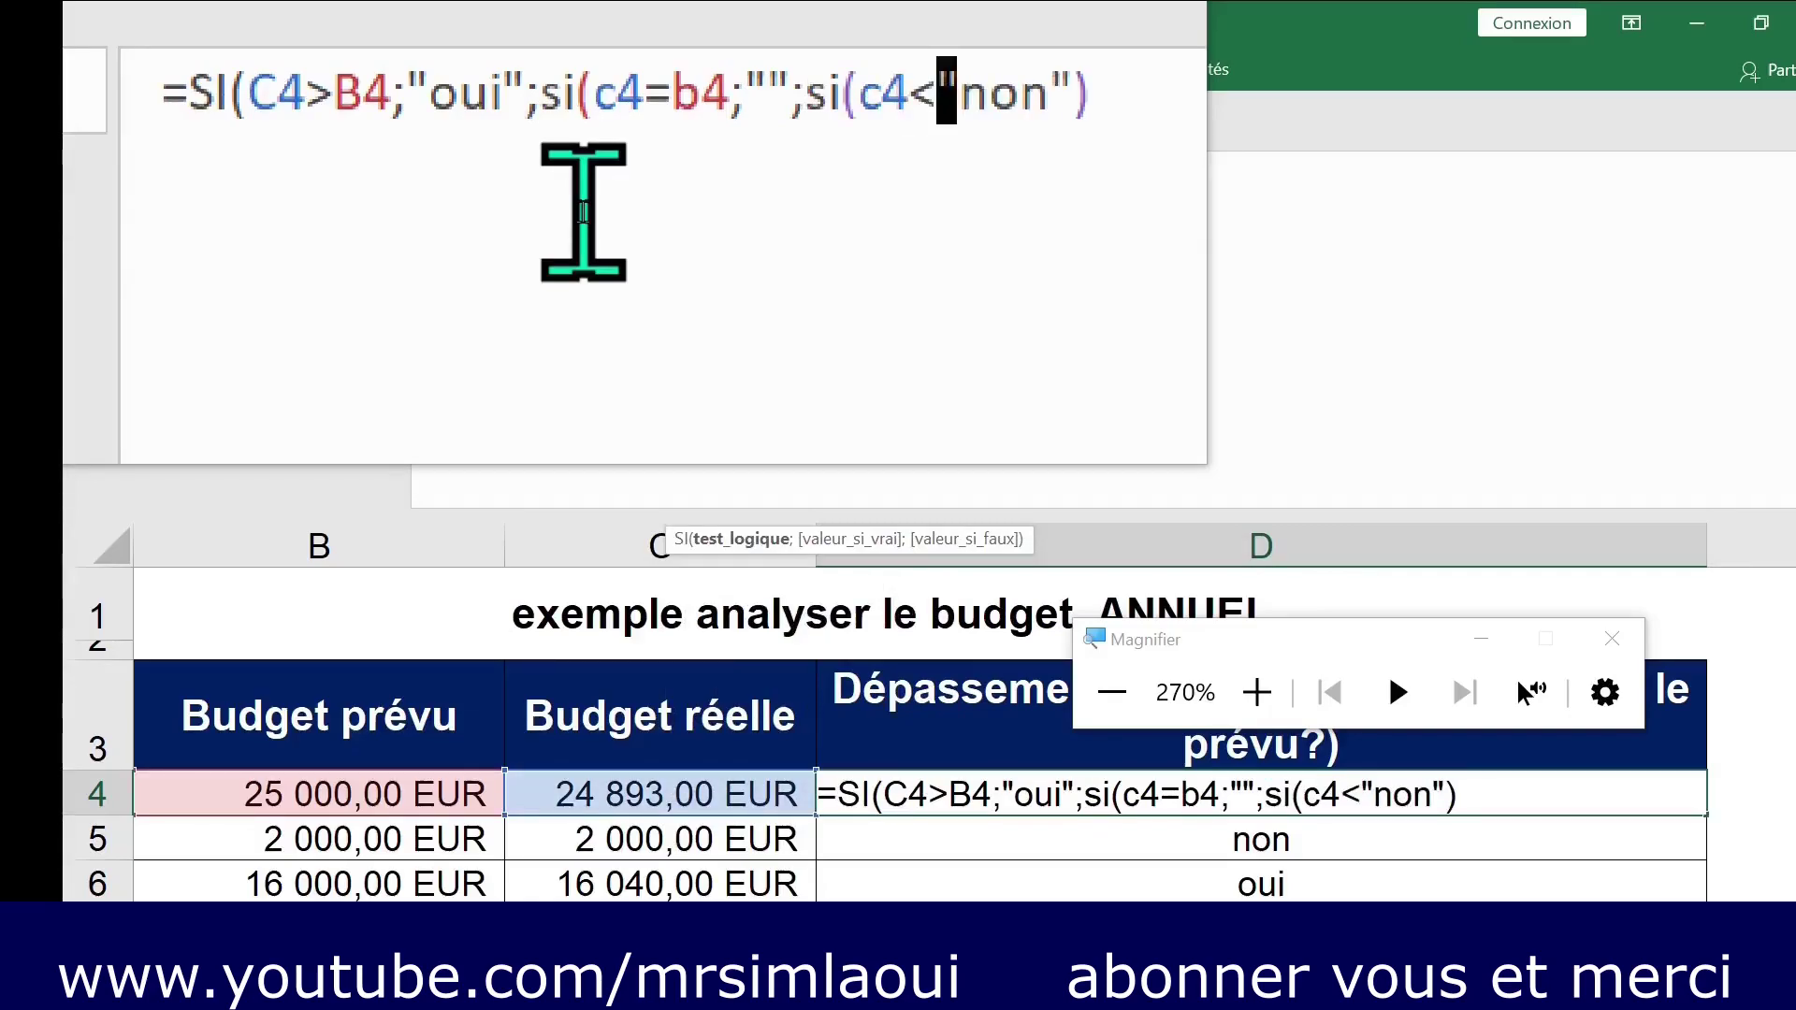
type("b4")
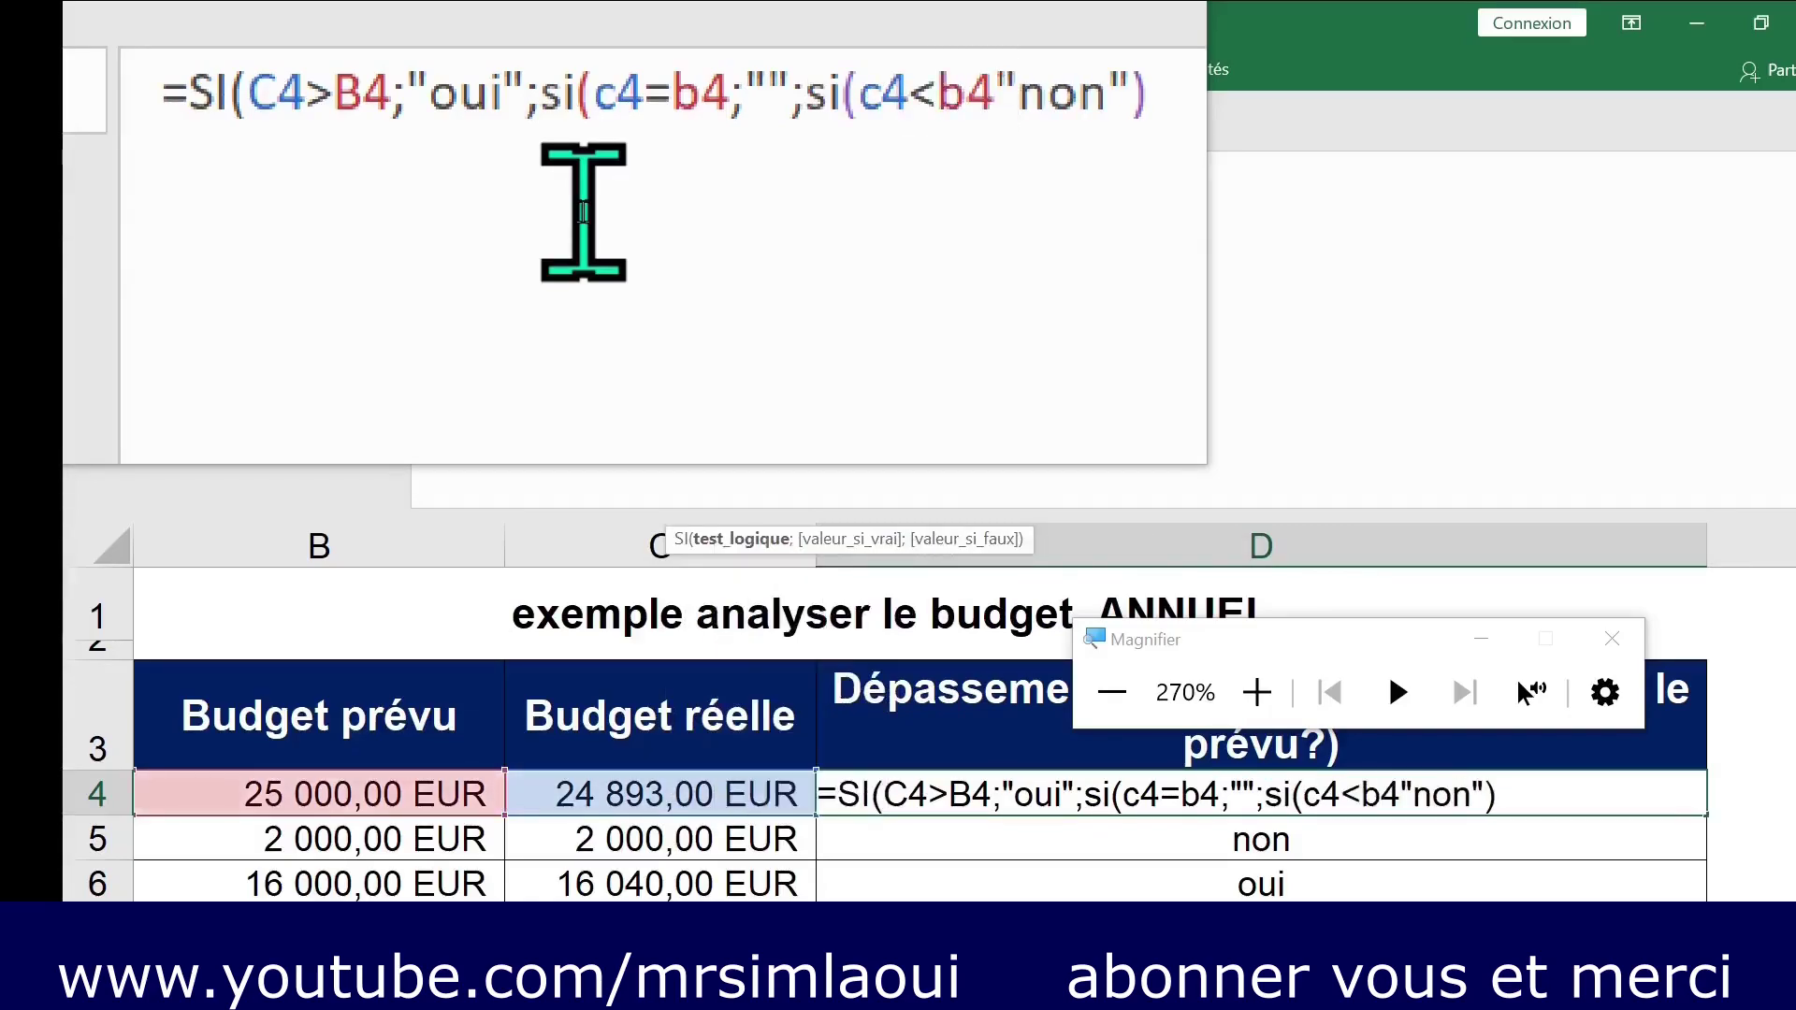
type(";")
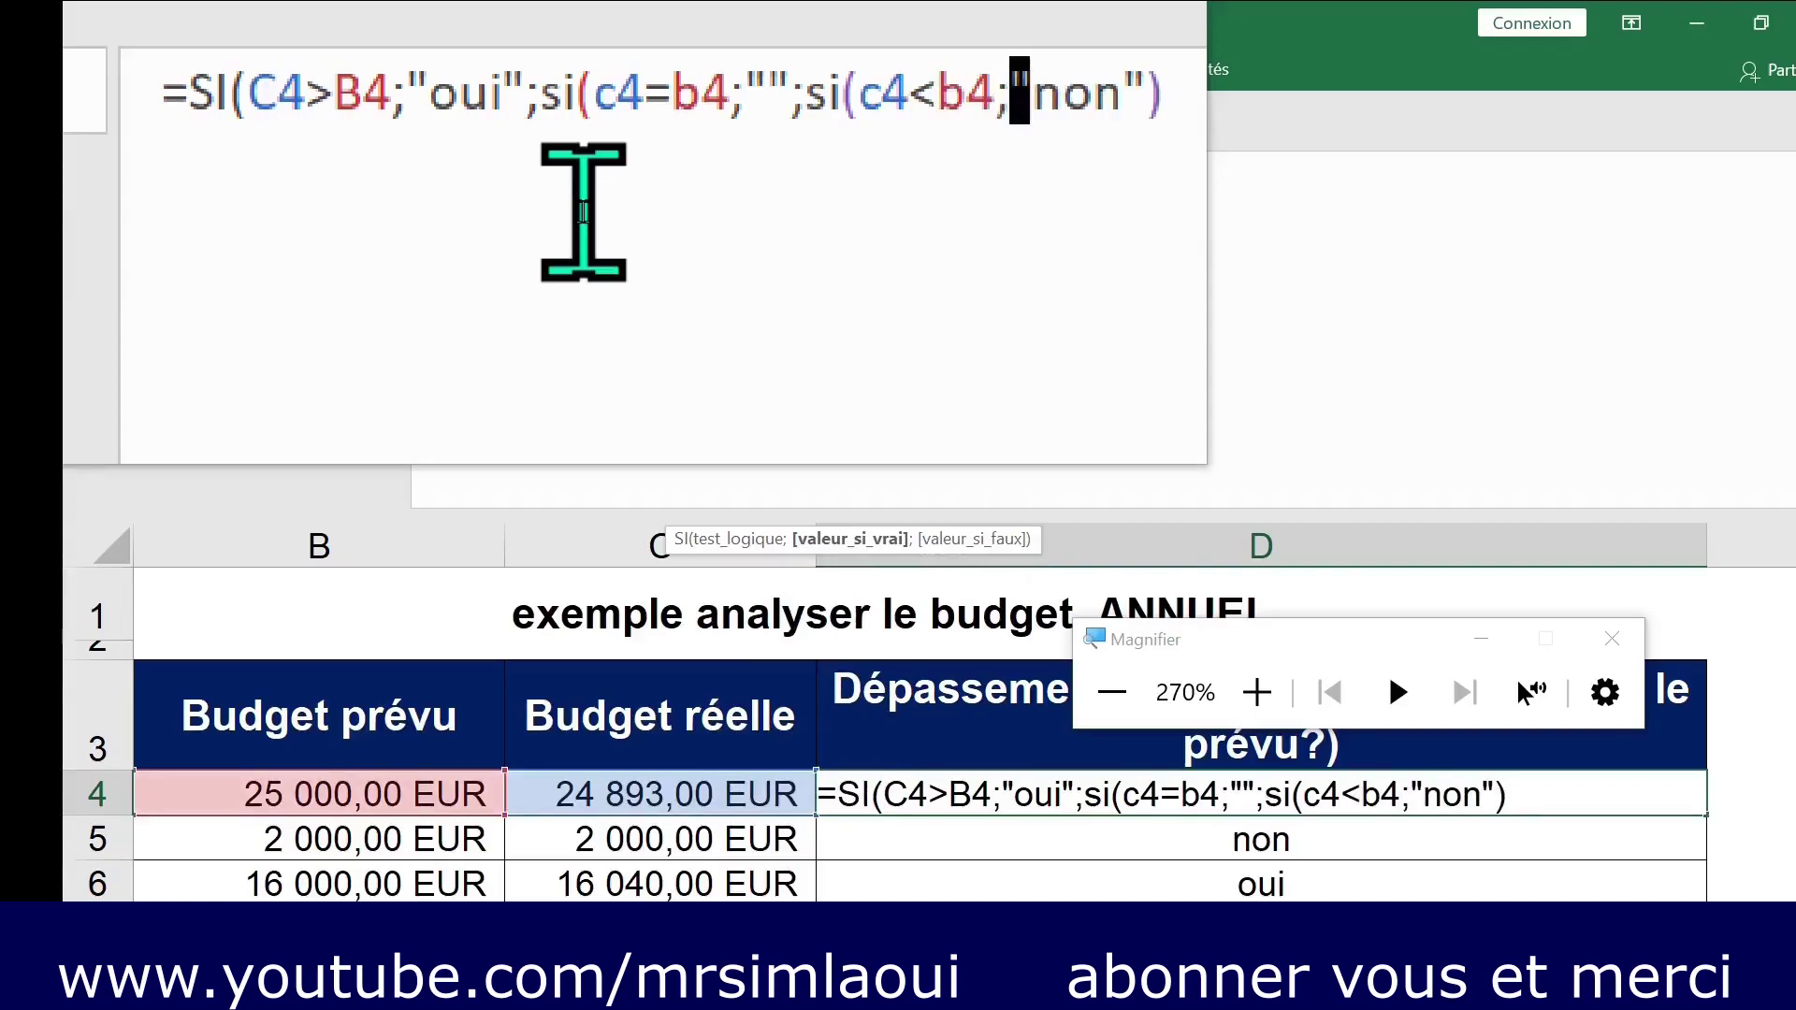
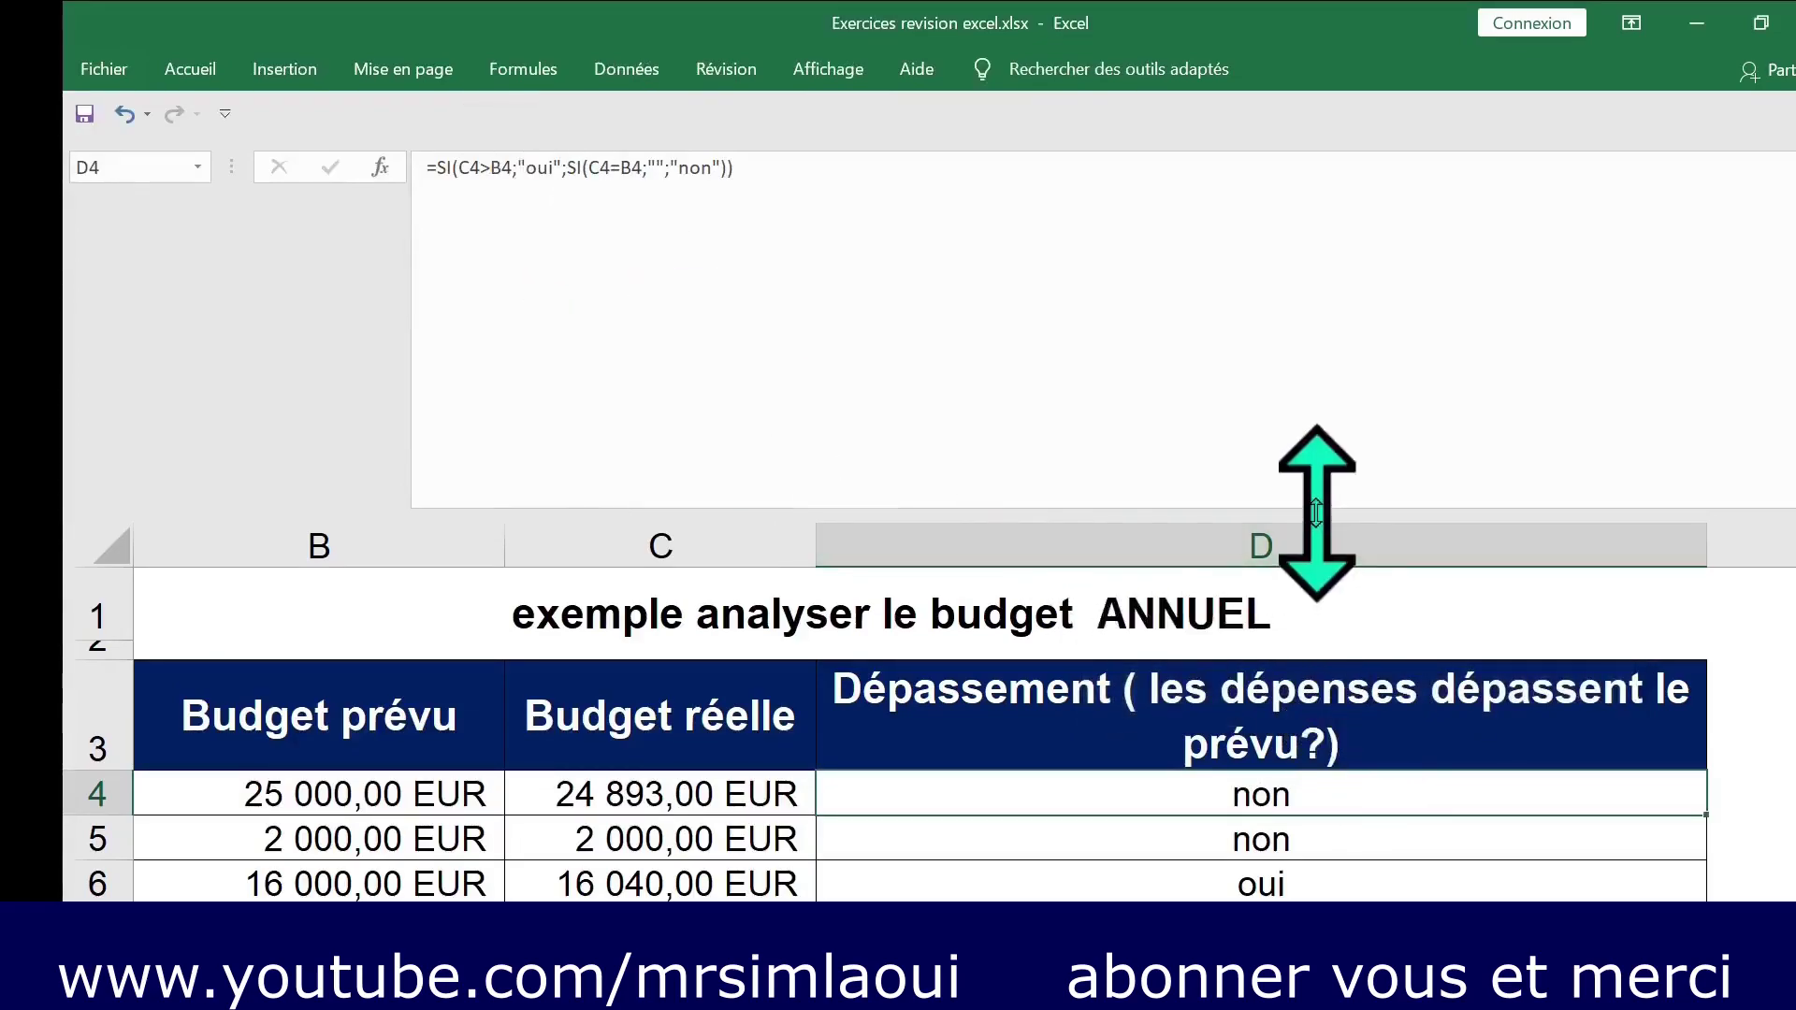
Collapse the expanded formula bar and copy the nested SI formula from D4 down to D7.
left_click_drag(1315, 473, 1303, 198)
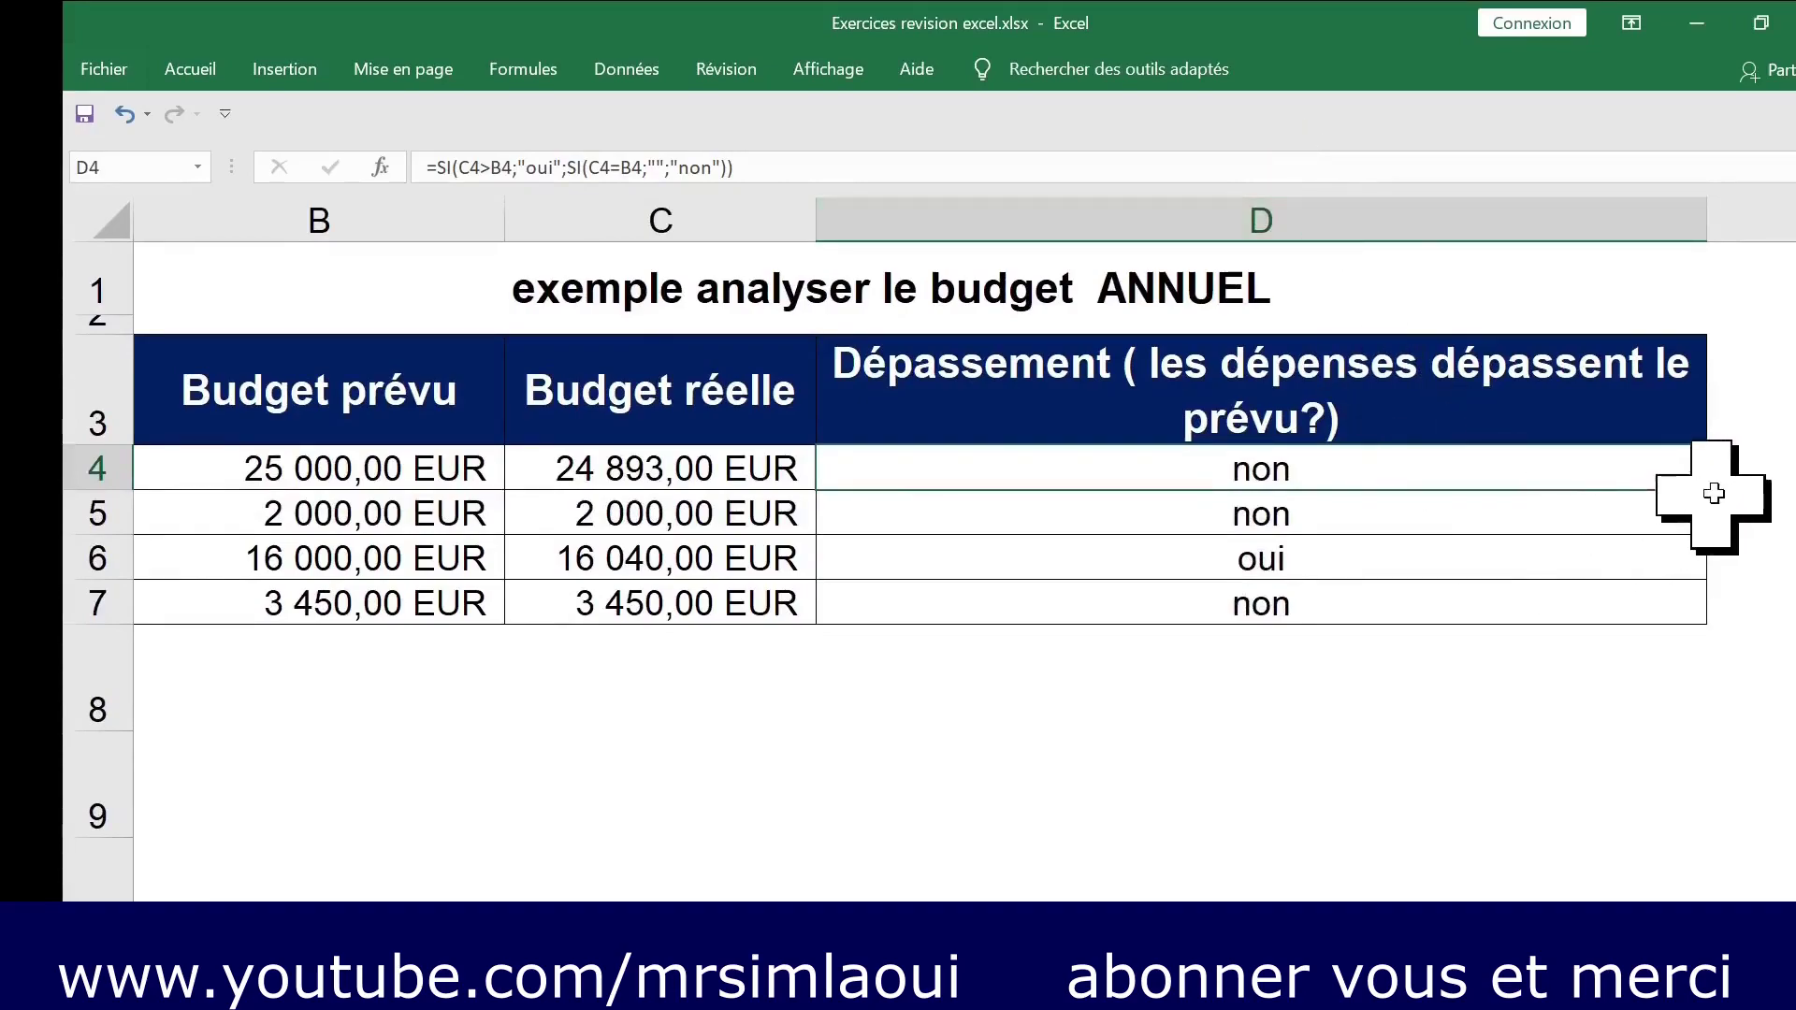
double_click(1708, 489)
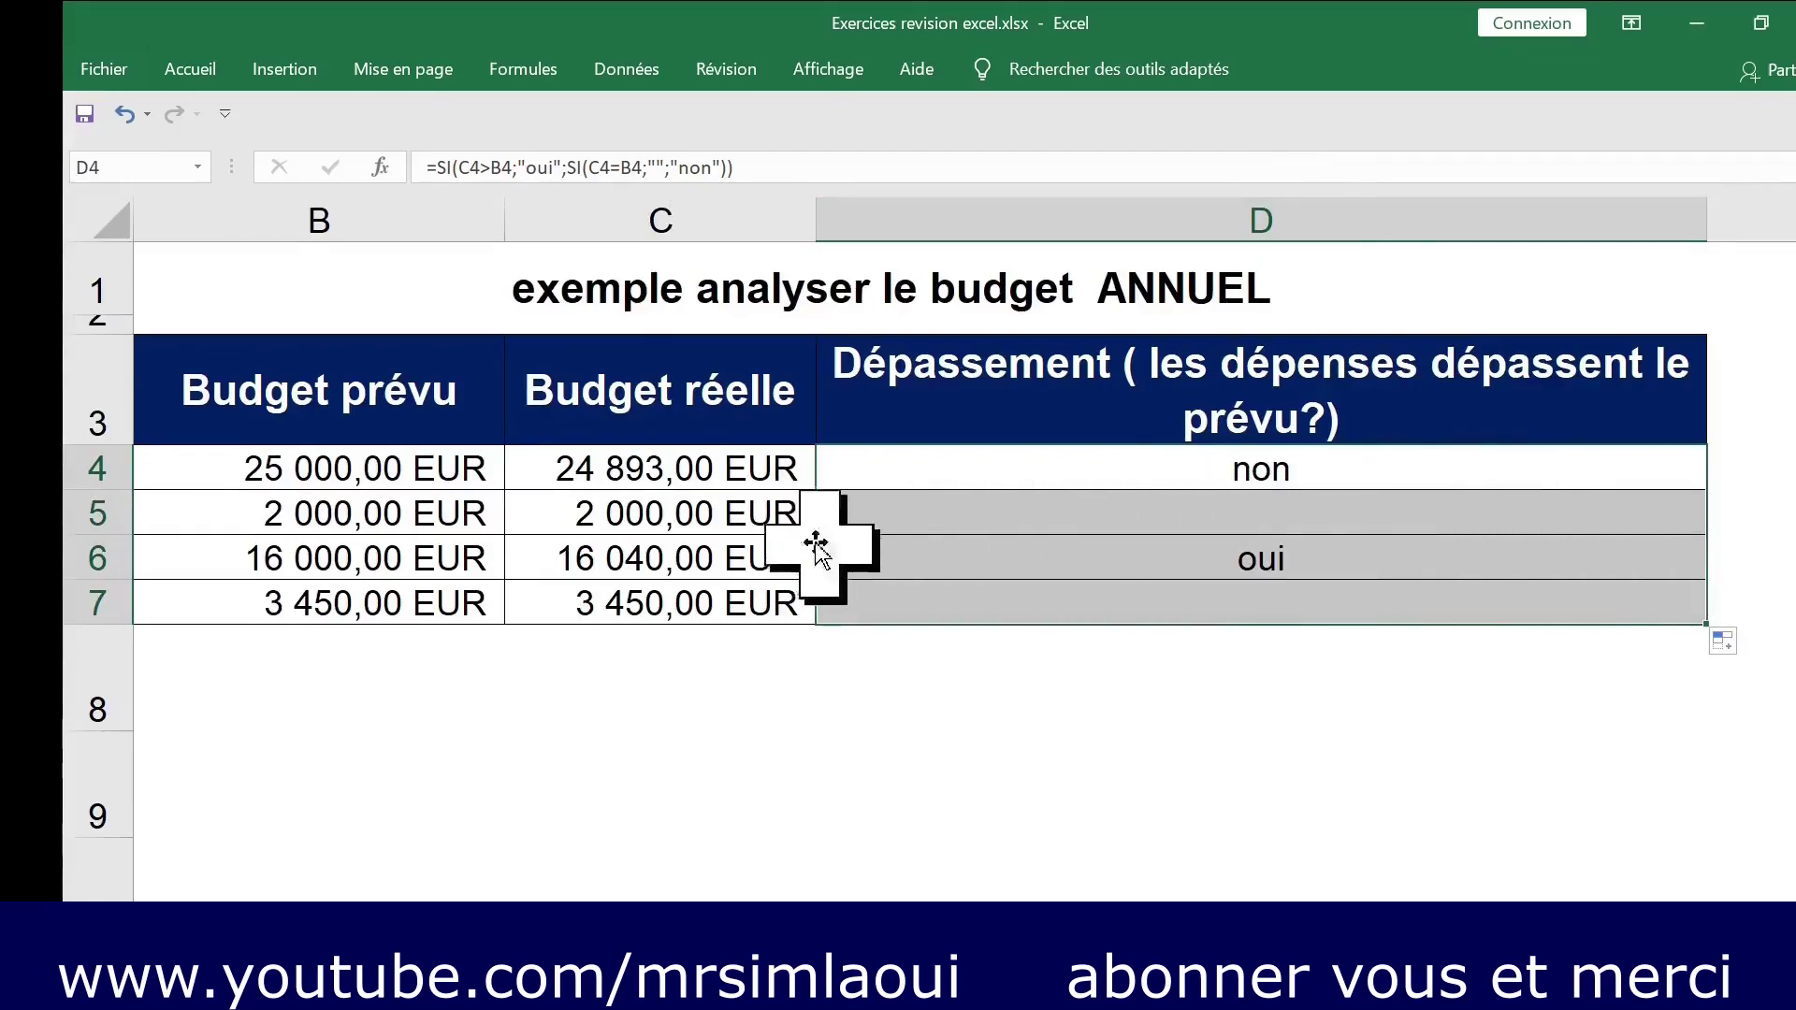
Narrow the Budget prévu column and the Dépassement column of the budget table.
left_click(466, 558)
left_click(655, 558)
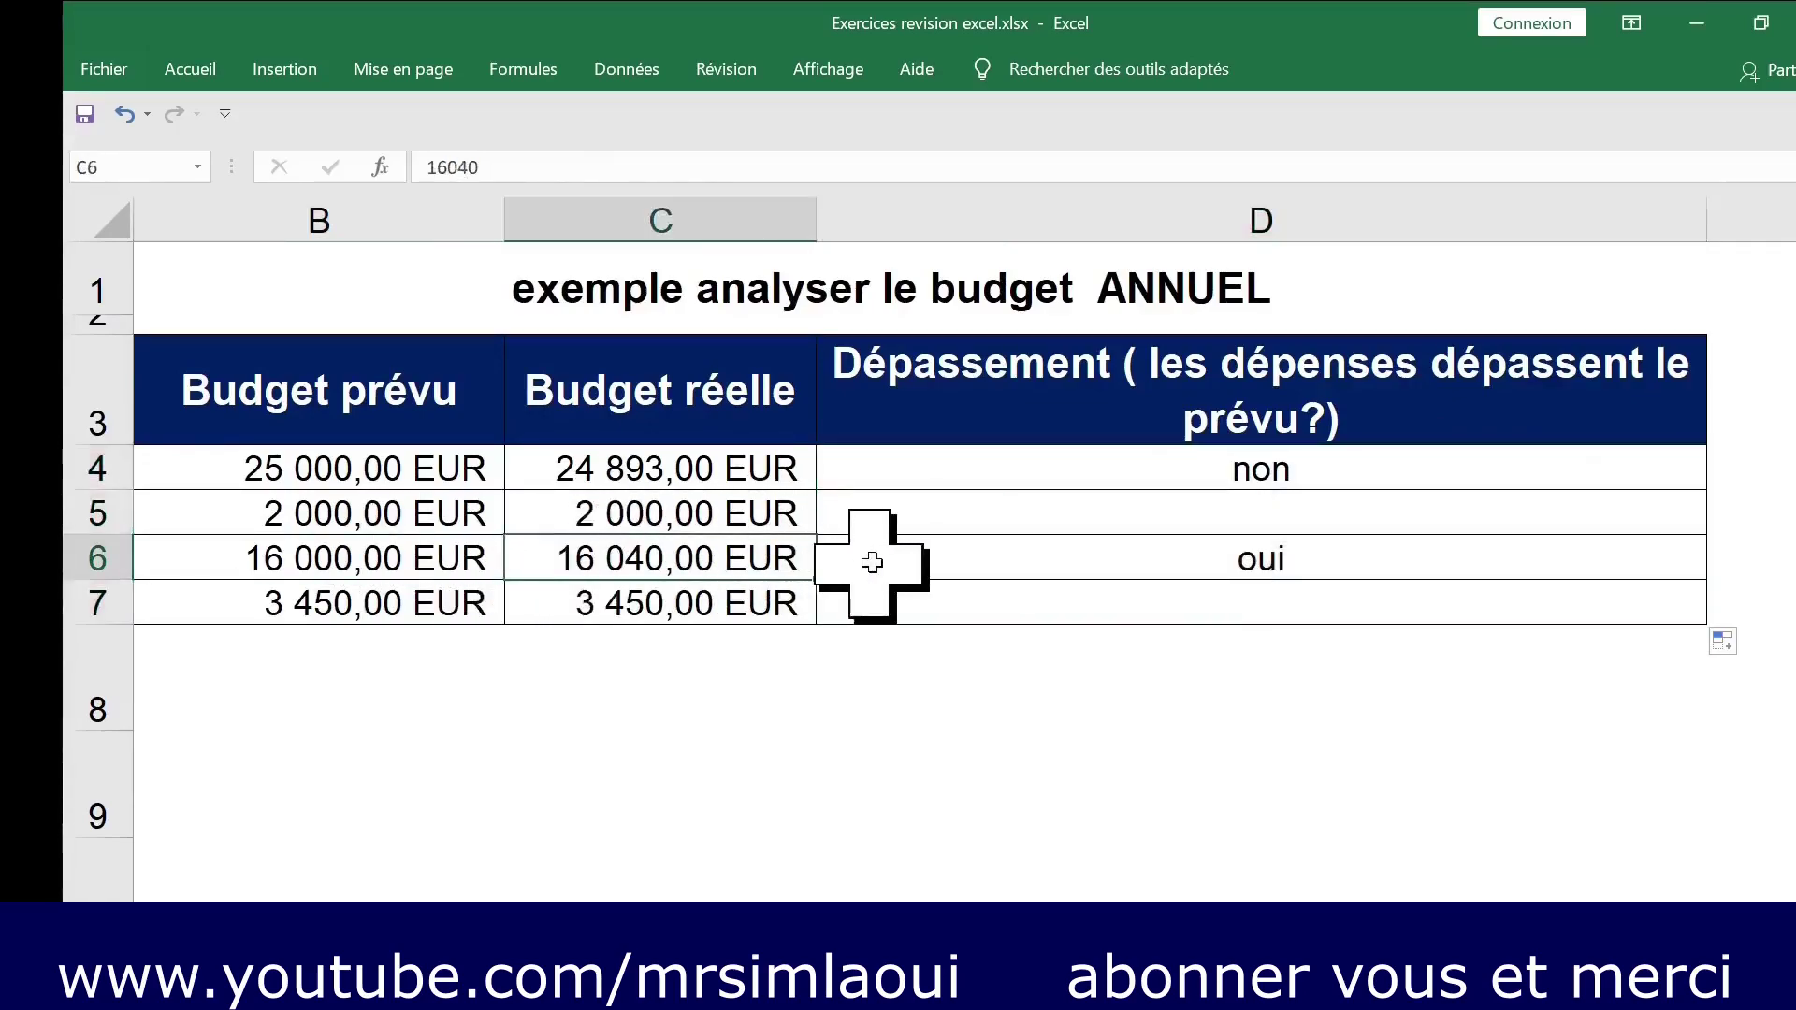
left_click_drag(1706, 228, 1461, 233)
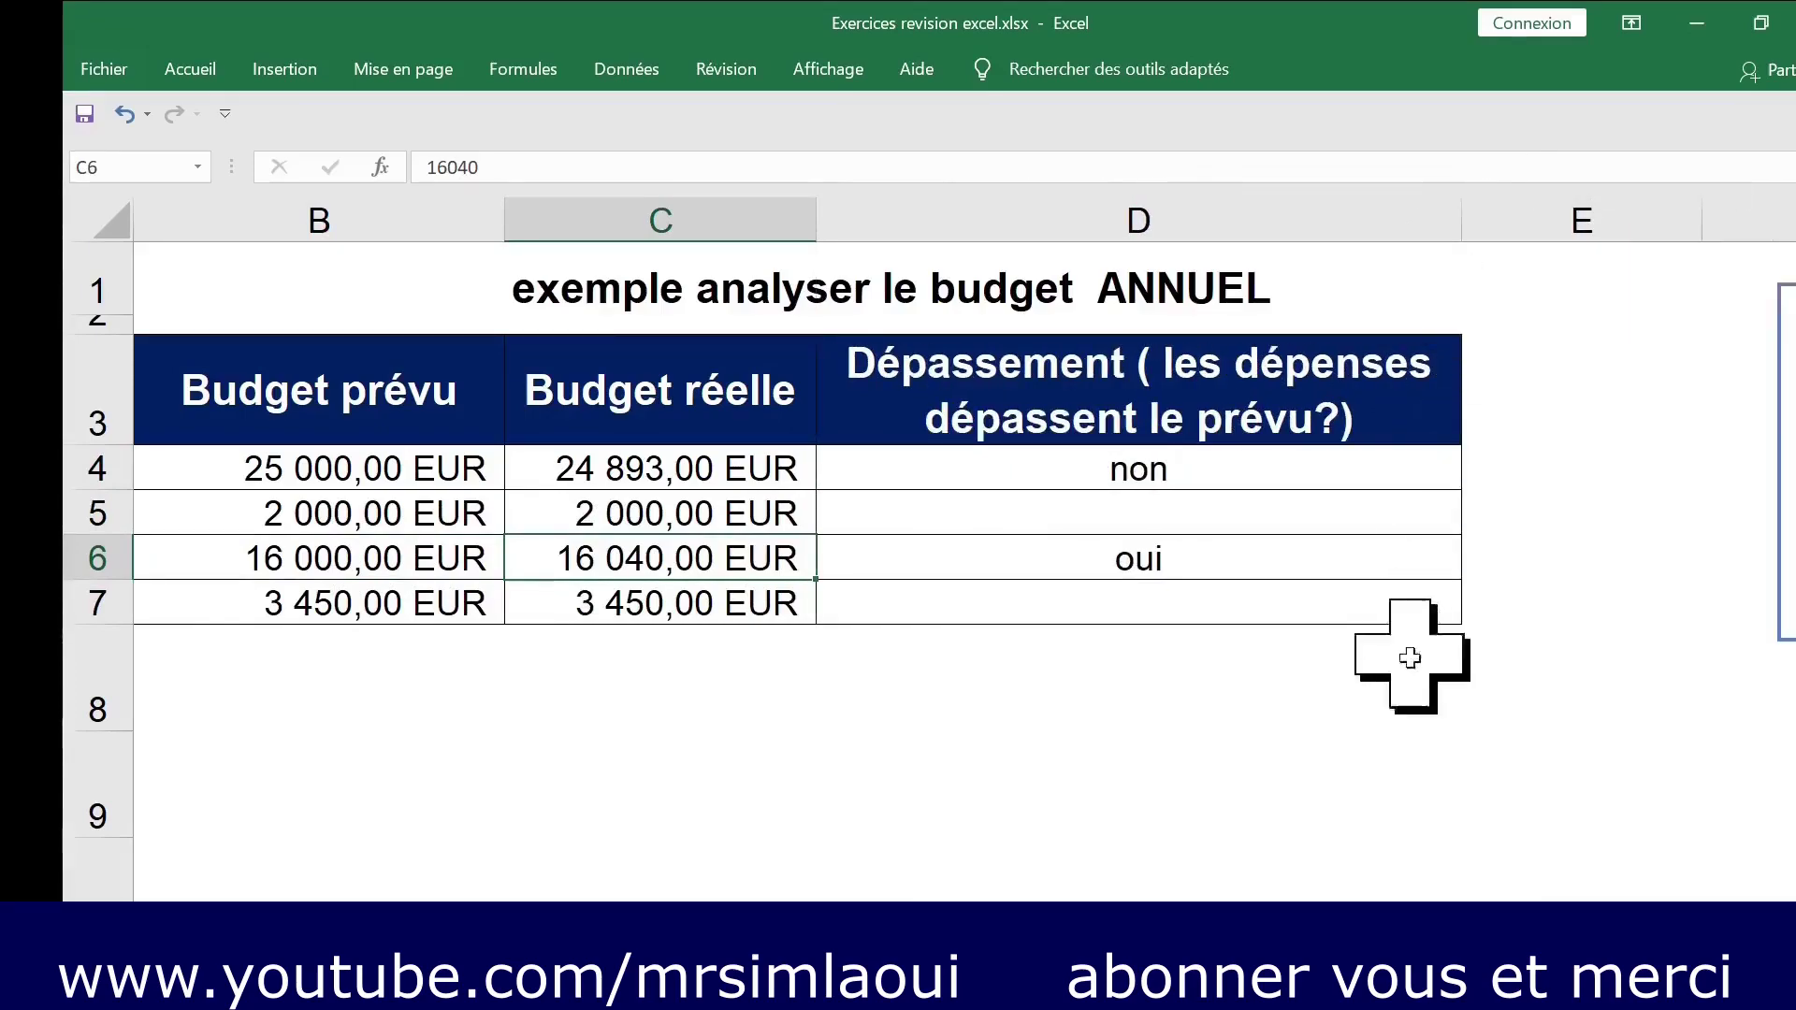
left_click_drag(1305, 924, 1249, 924)
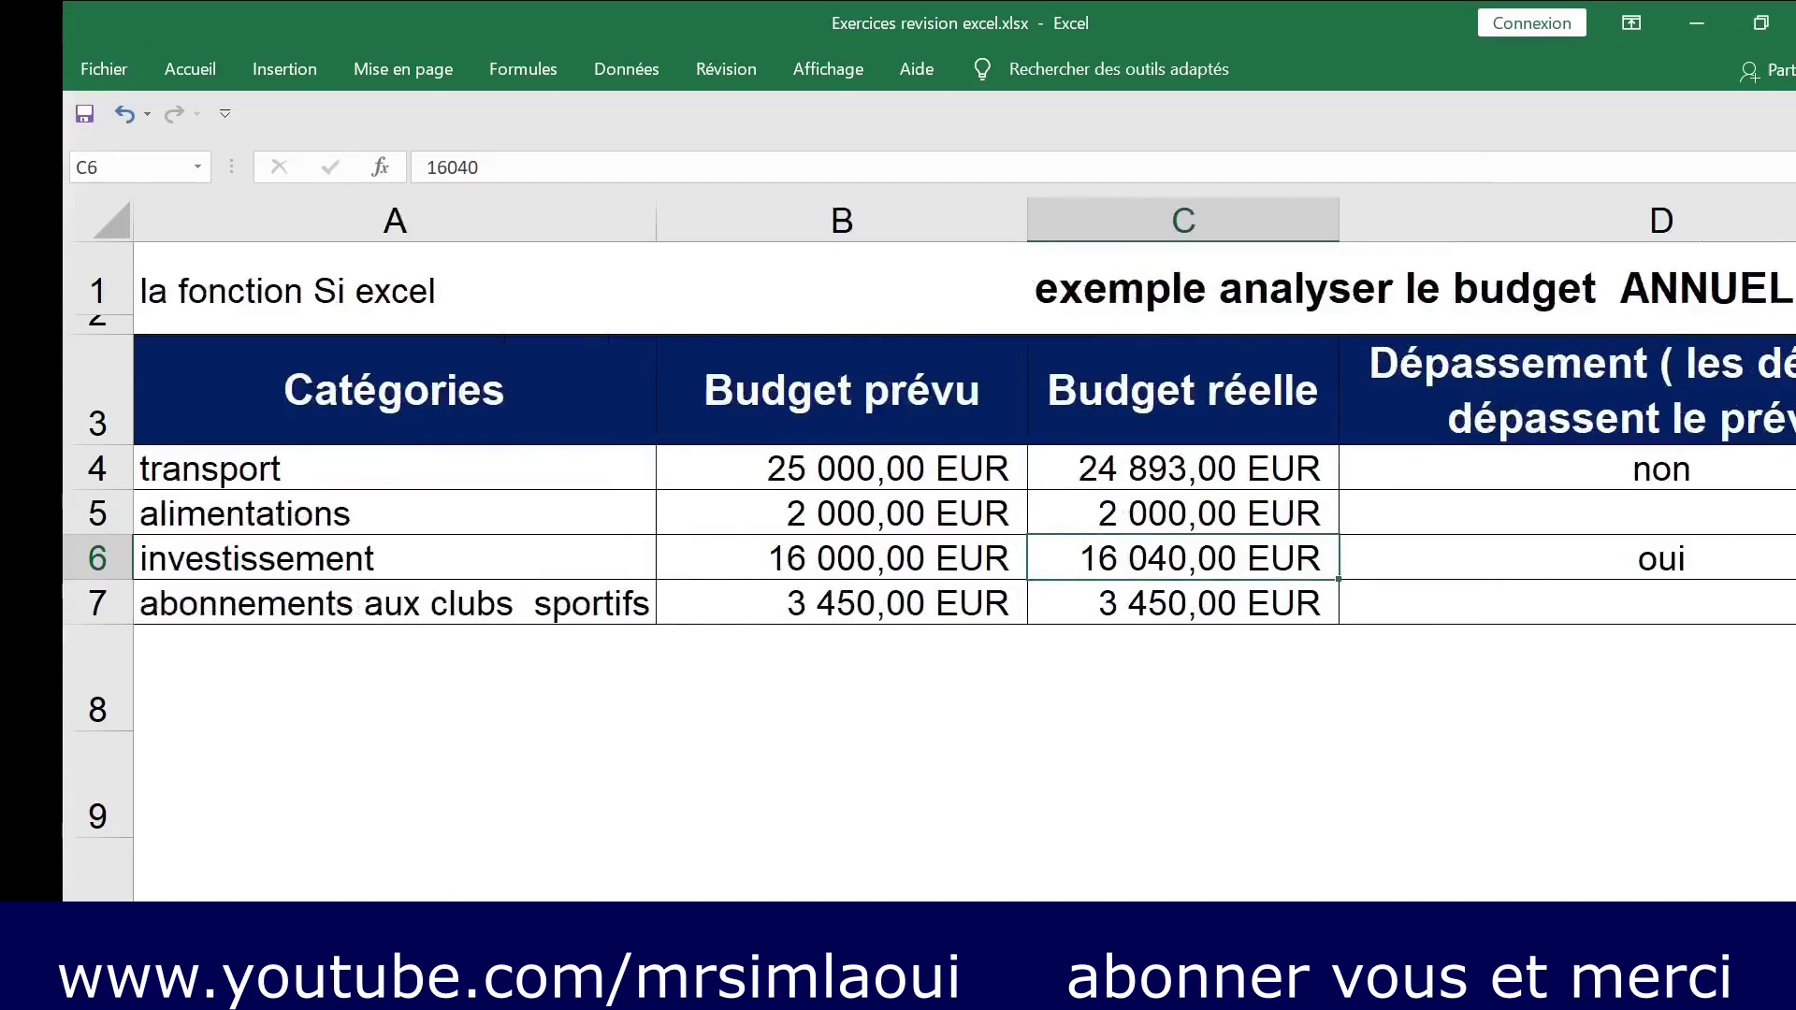
left_click(801, 473)
left_click_drag(1031, 220, 955, 223)
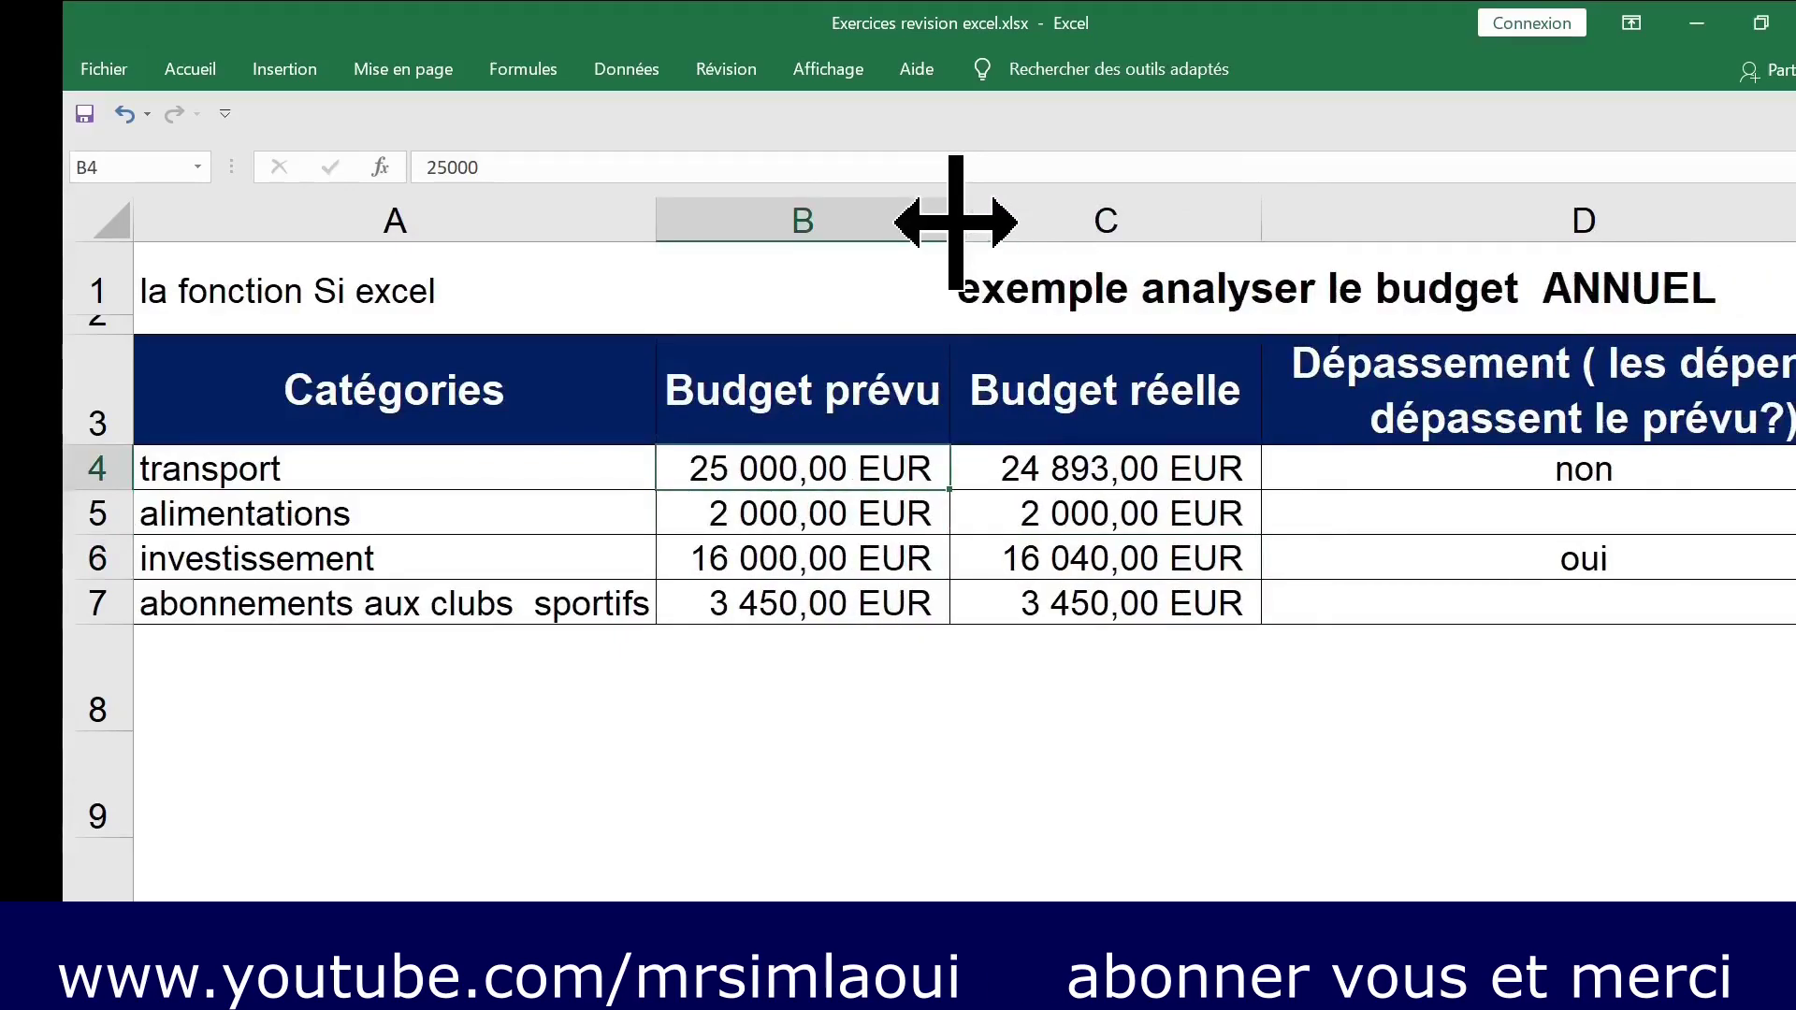
left_click(1530, 470)
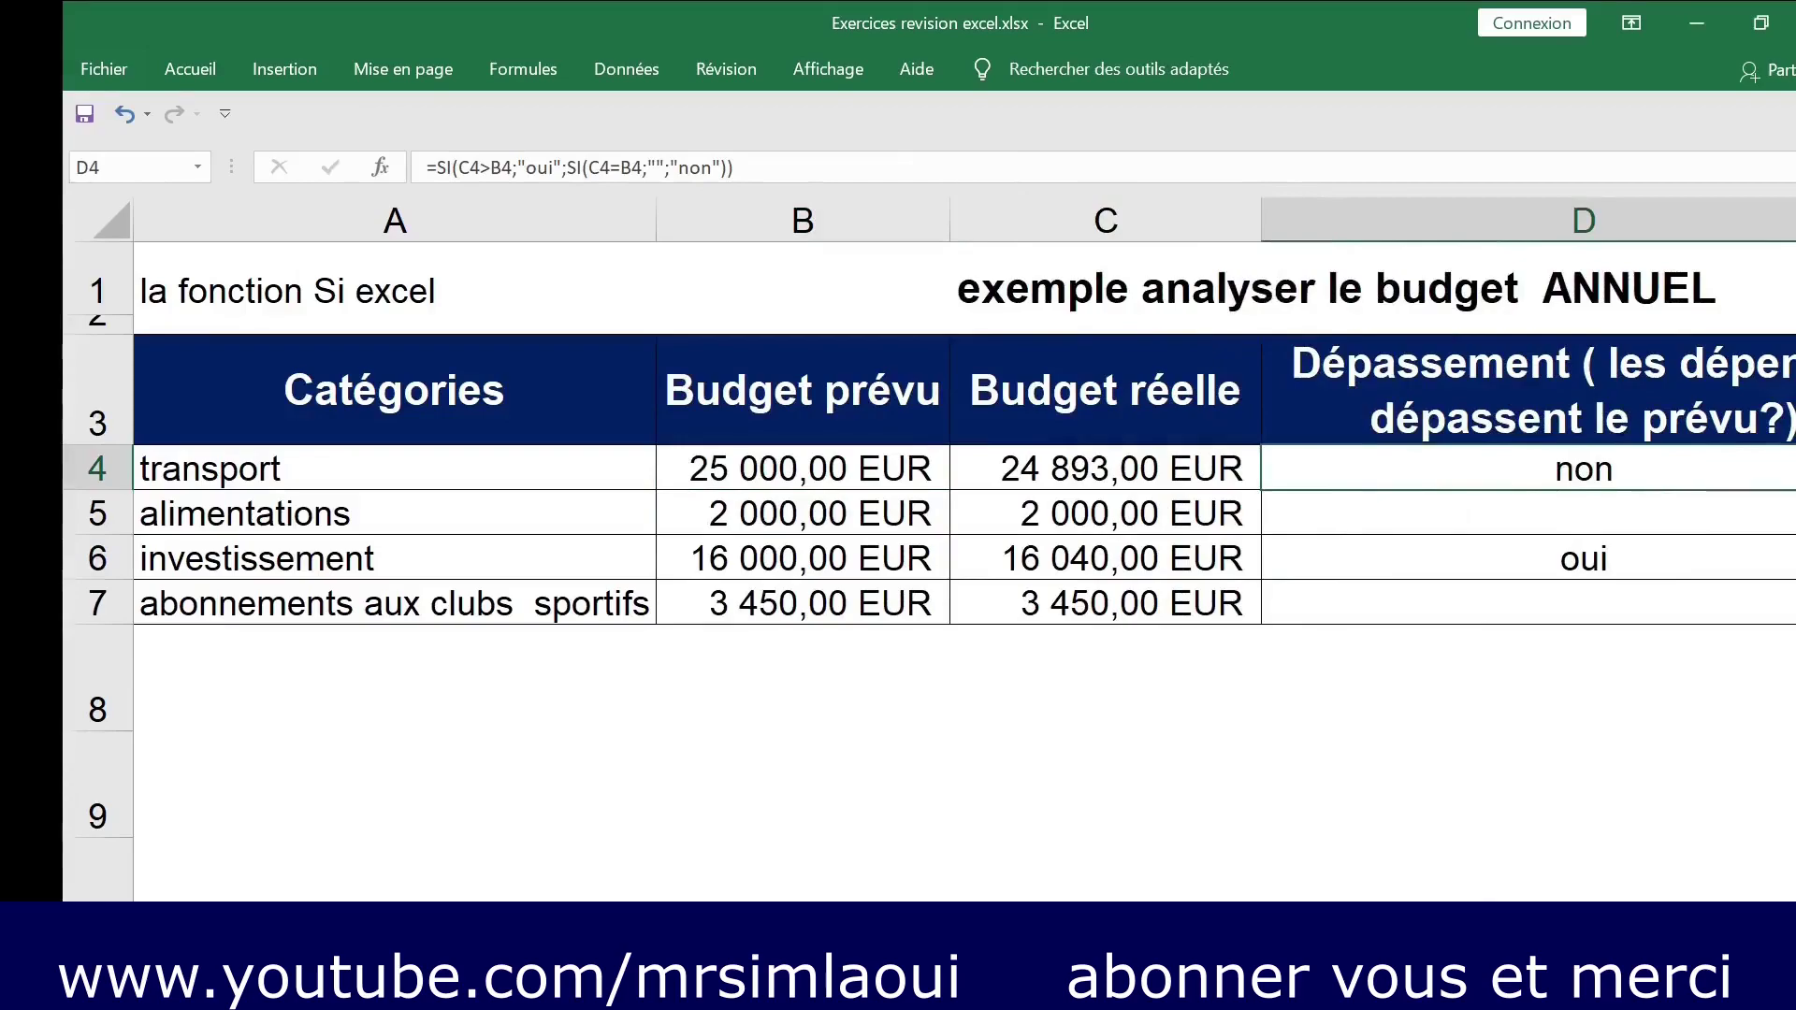
scroll(935, 467, "right", 1)
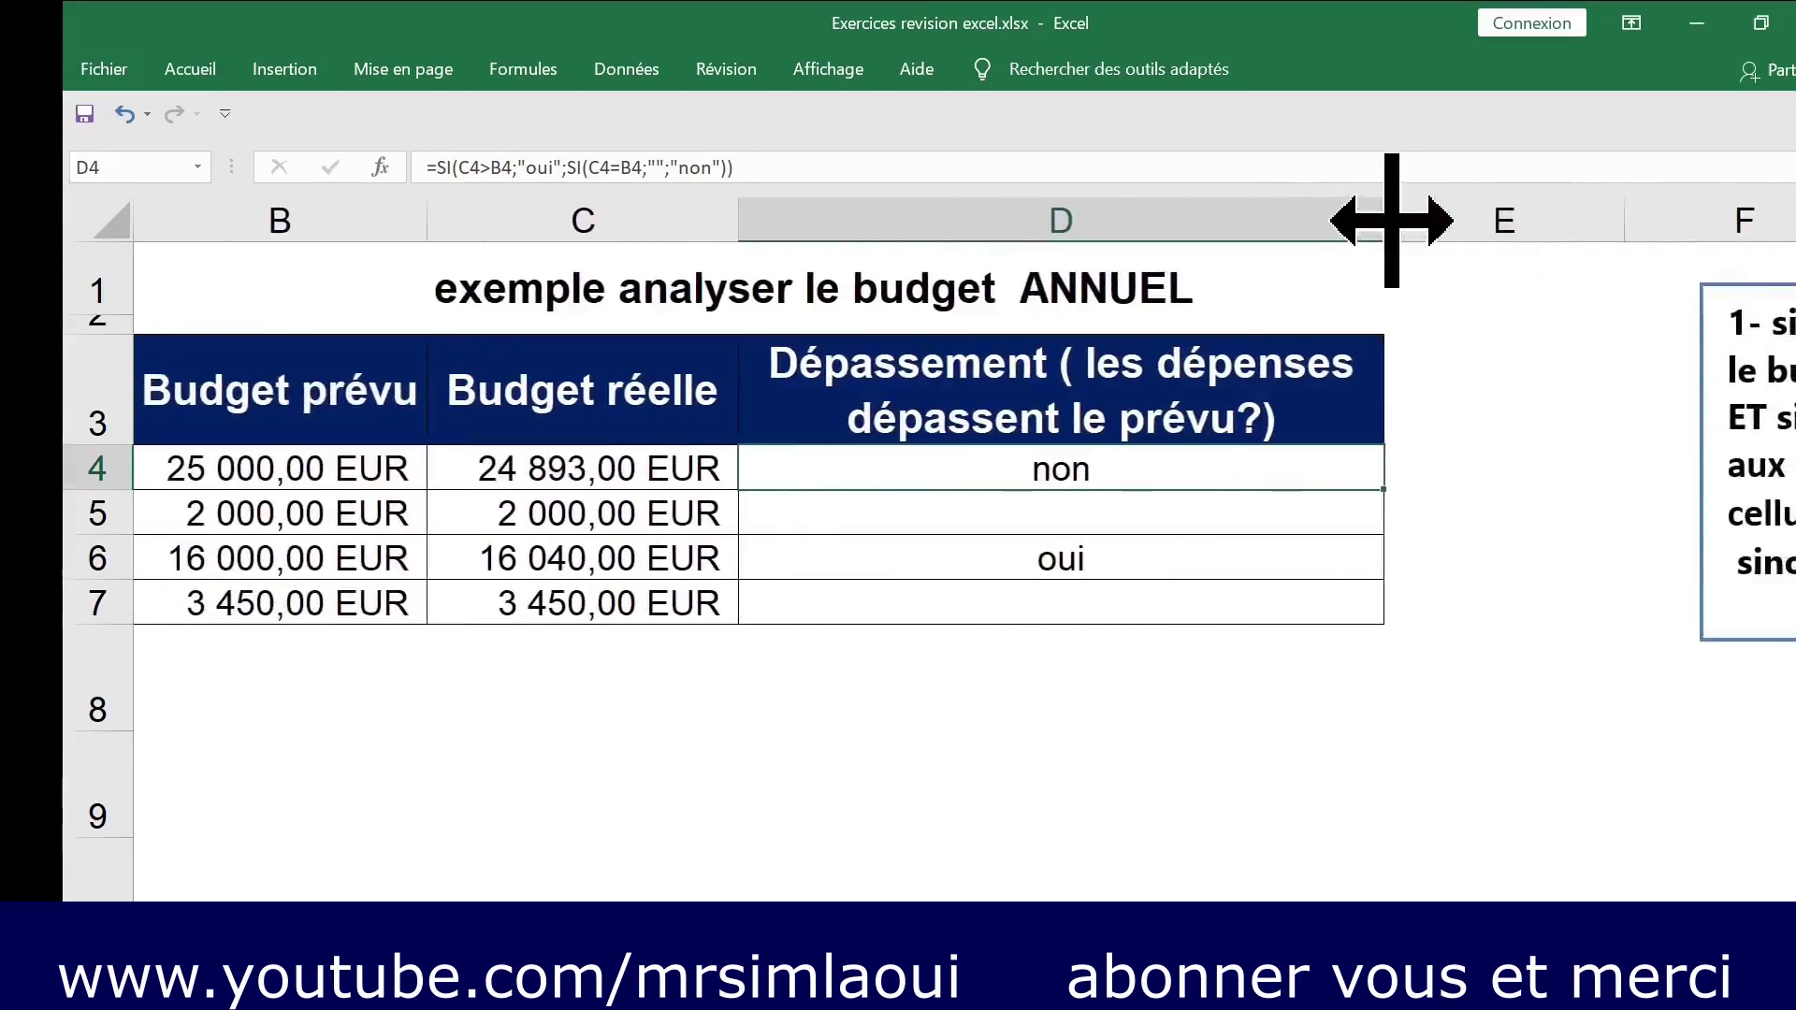
left_click_drag(1384, 223, 1338, 225)
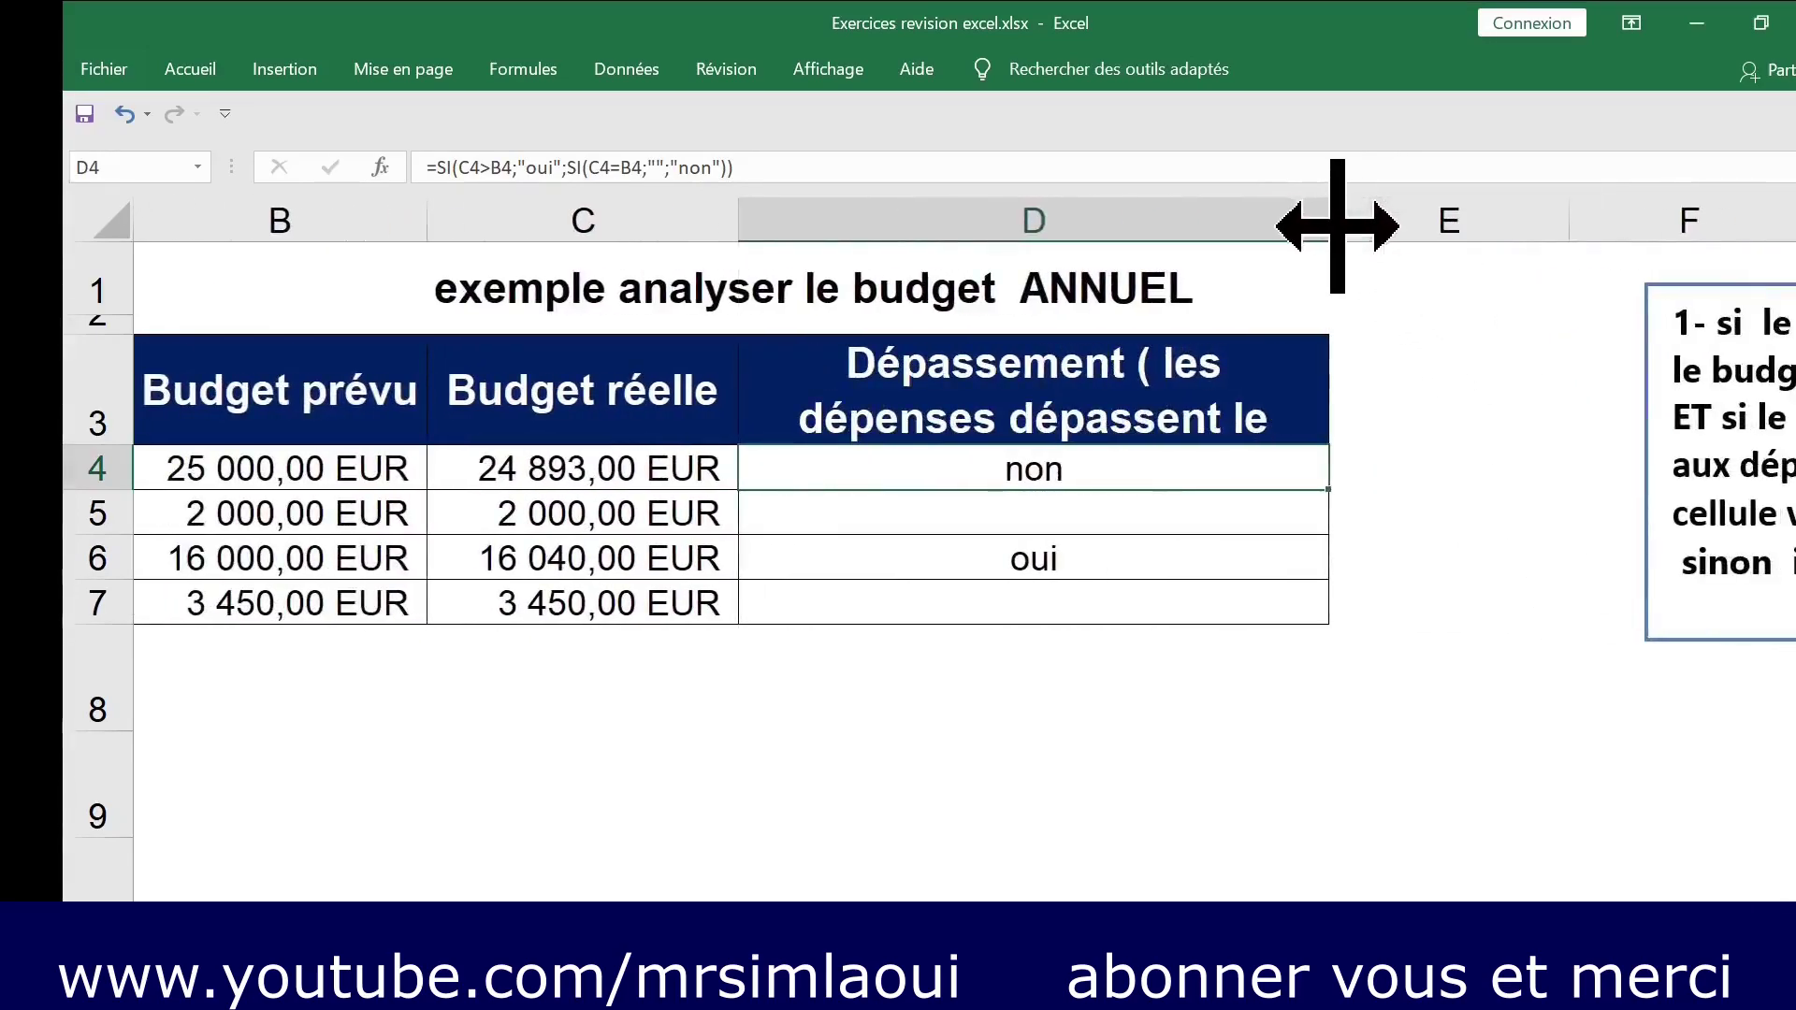
scroll(1310, 925, "left", 1)
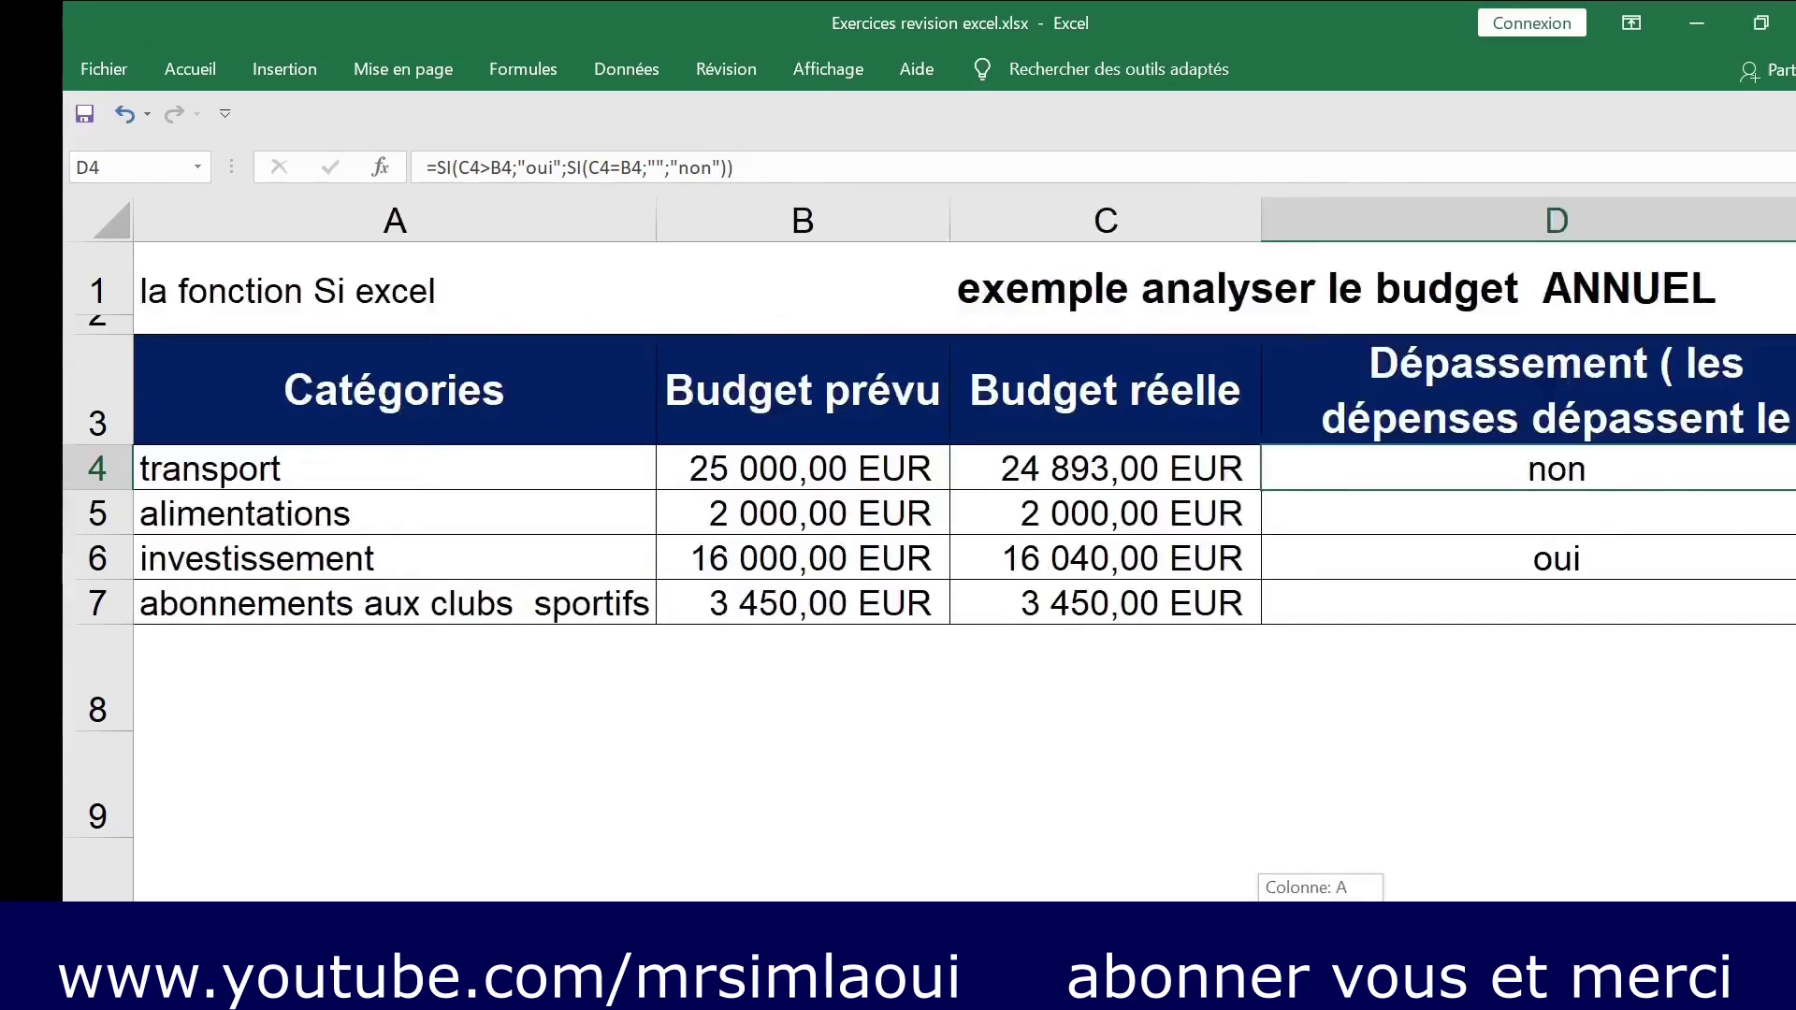
mouse_move(1294, 924)
left_mouse_down()
mouse_move(1333, 924)
mouse_move(1293, 924)
left_mouse_up()
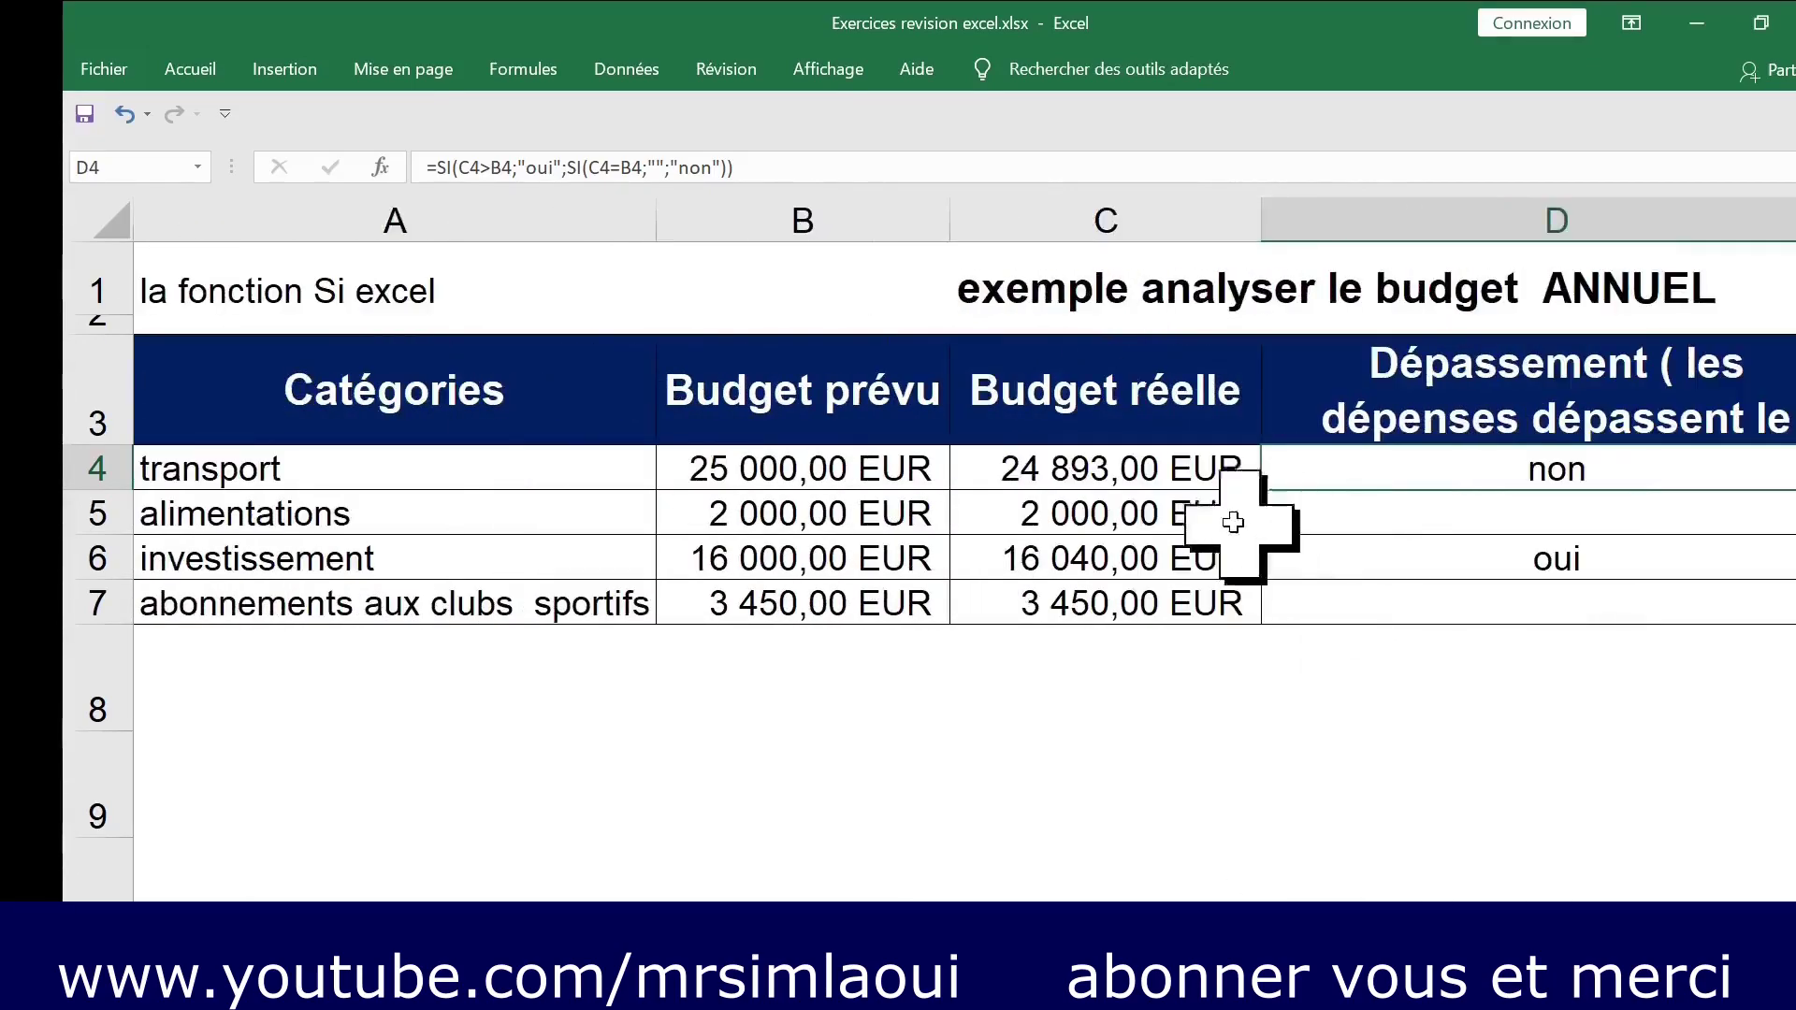
Review the transport row's budgets and overrun result, and set its actual budget in C4 to 26000.
left_click(400, 479)
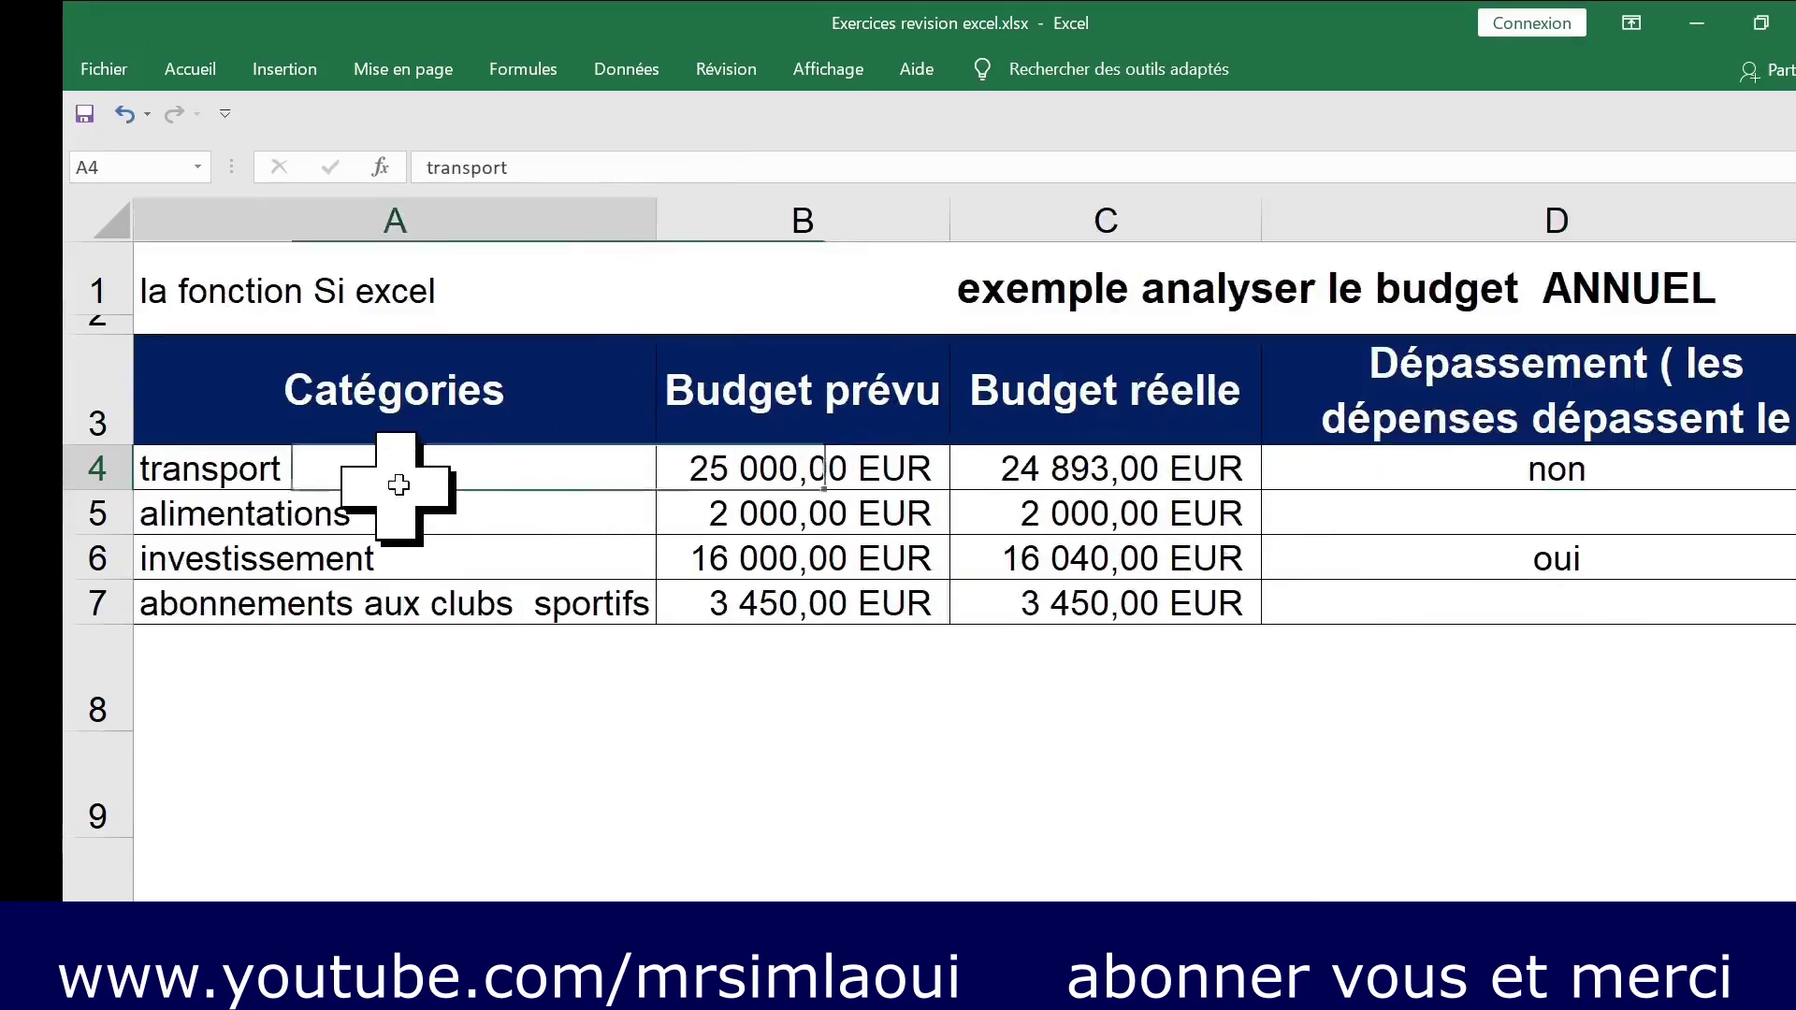
left_click(738, 473)
left_click(1122, 467)
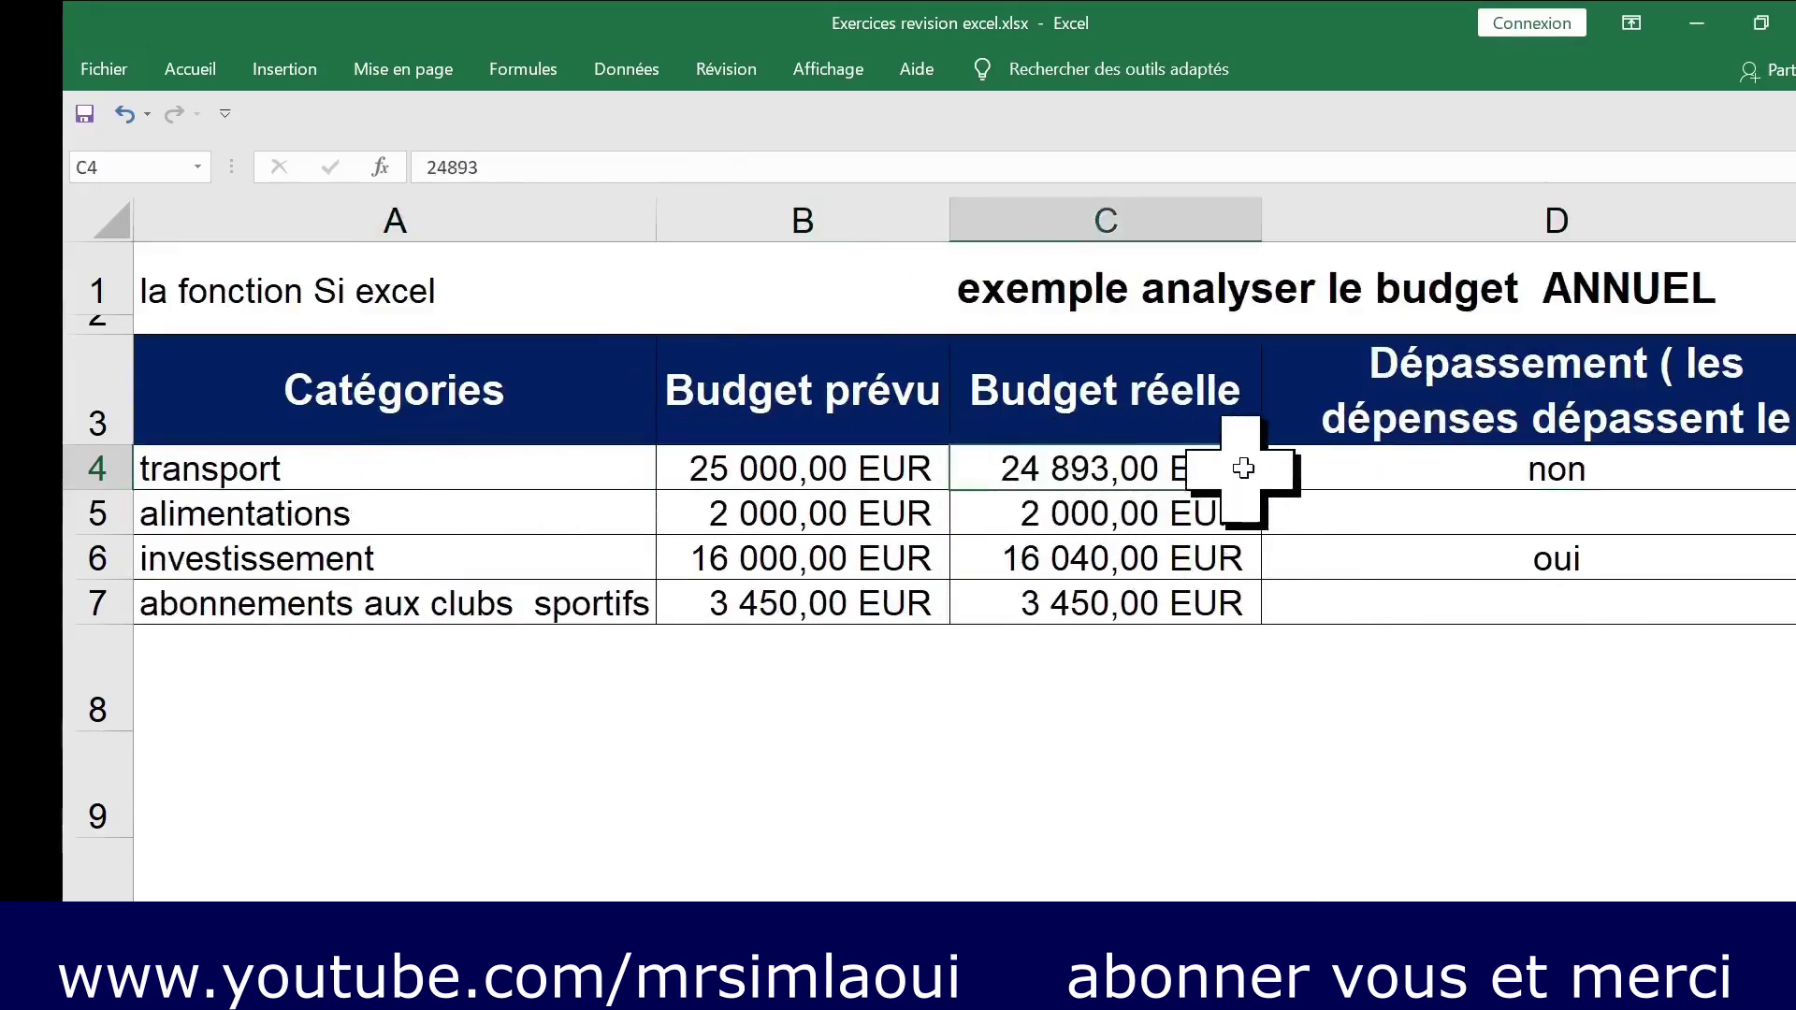
left_click(1320, 468)
left_click(1113, 468)
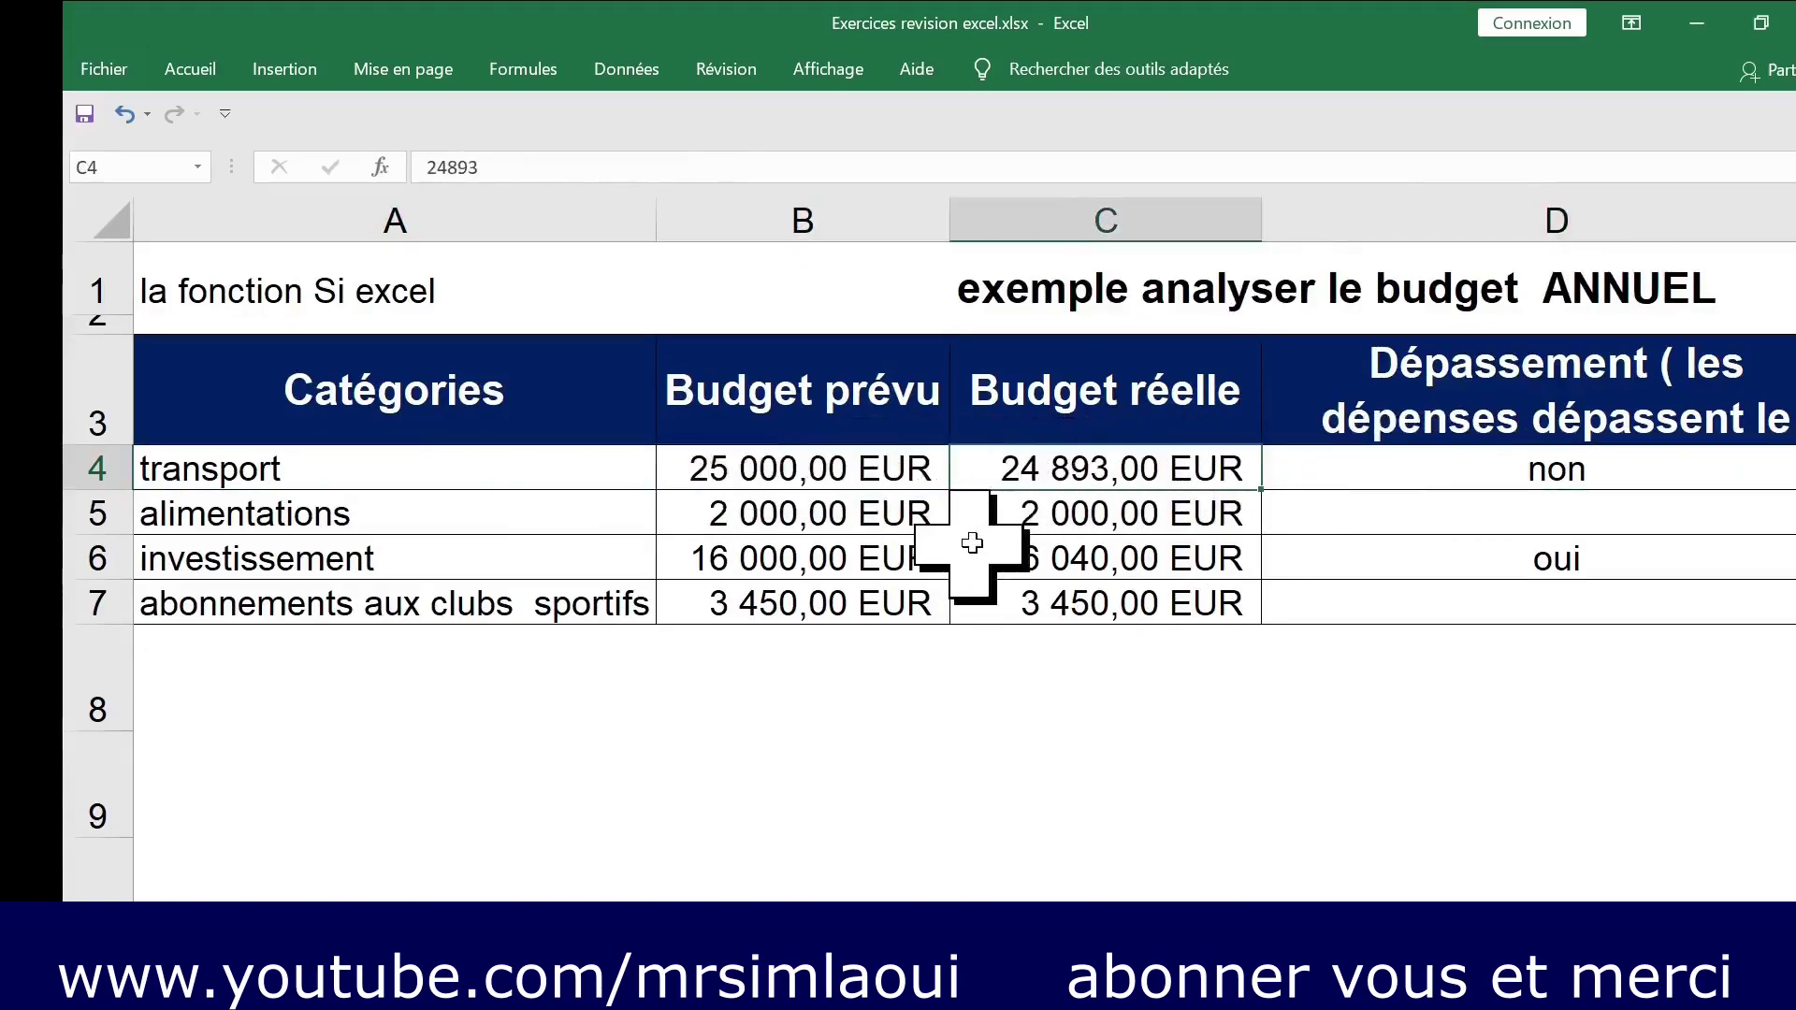
key("F2")
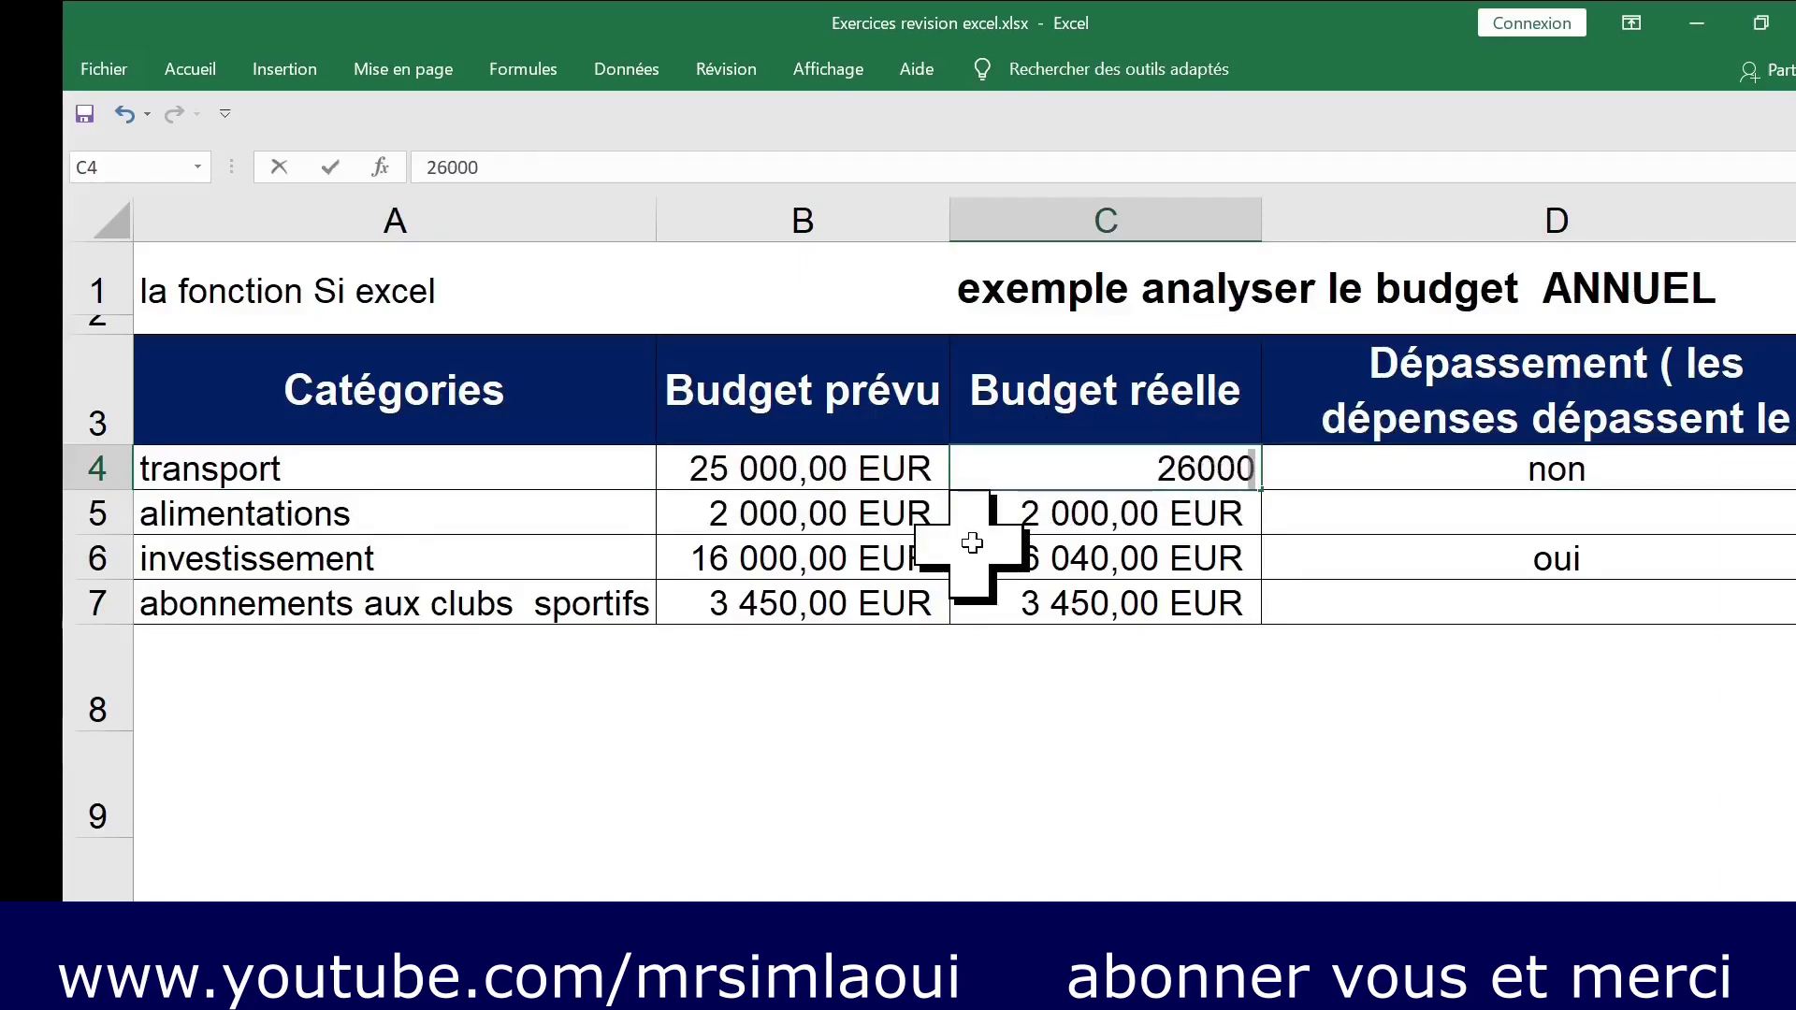
key("Return")
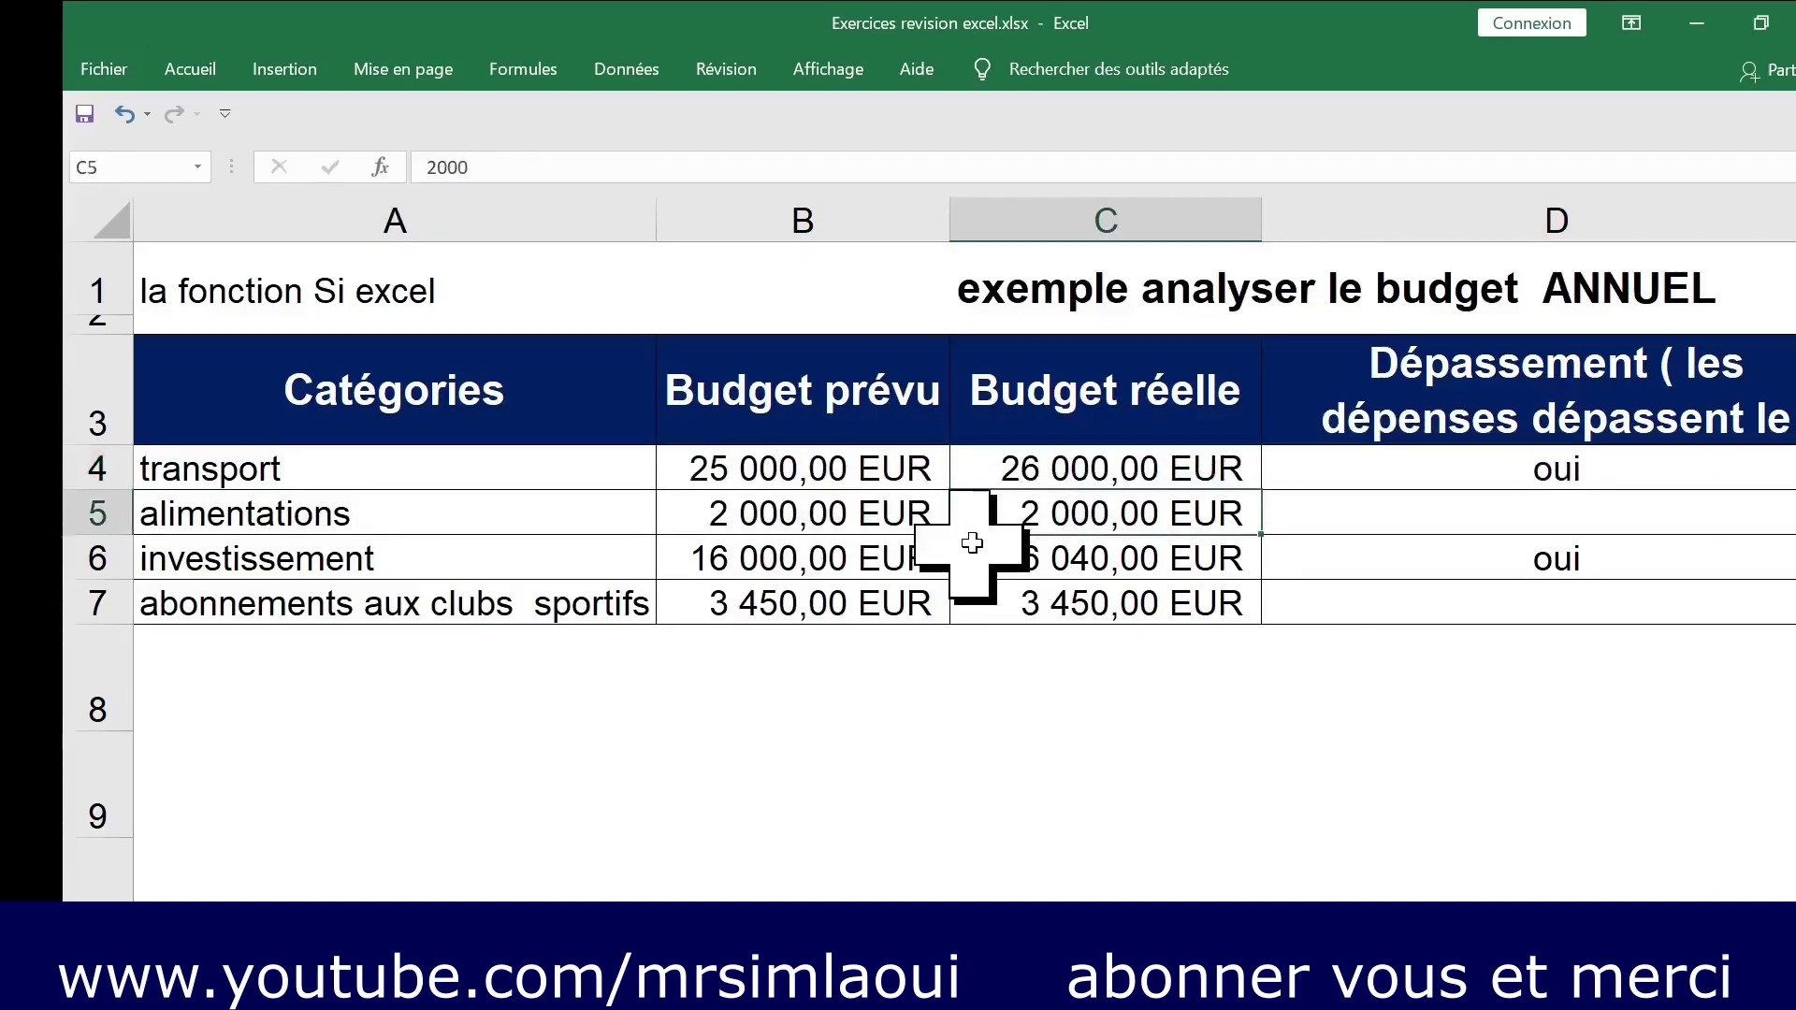
Check the overrun formulas in D4 and D5, and set the actual alimentations budget in C5 to 1950.
left_click(1309, 472)
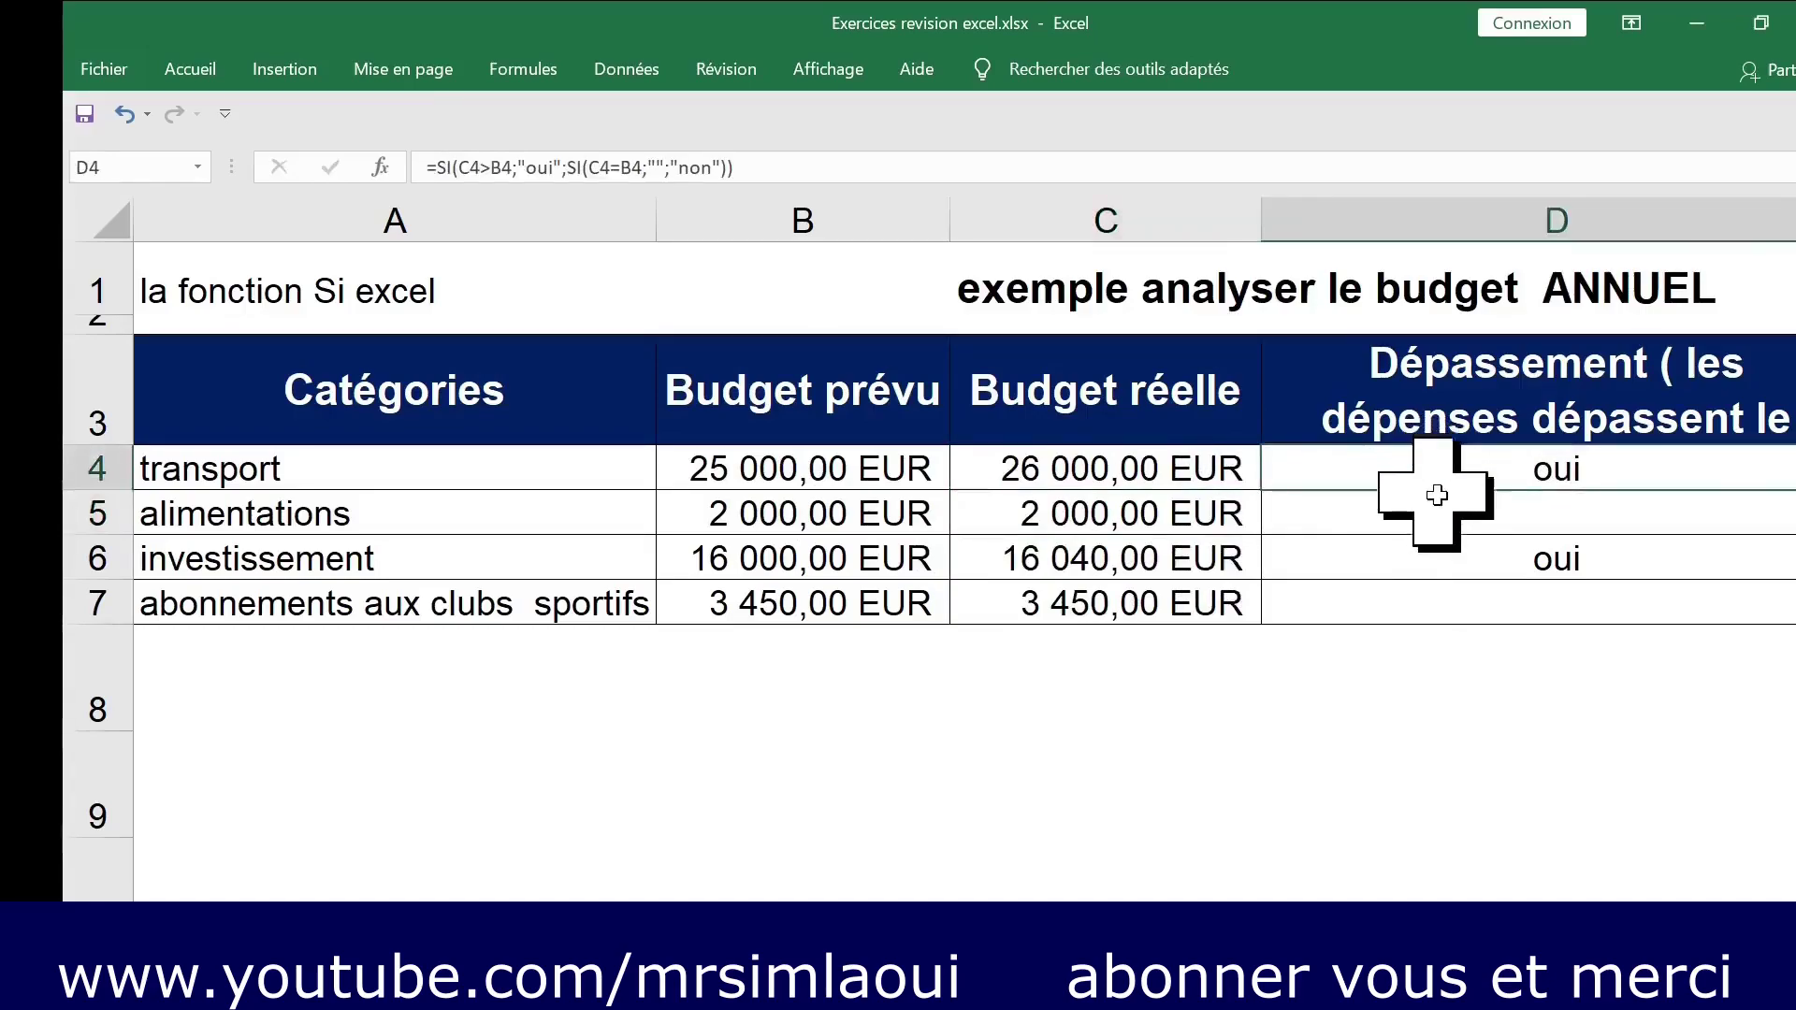
left_click(1306, 527)
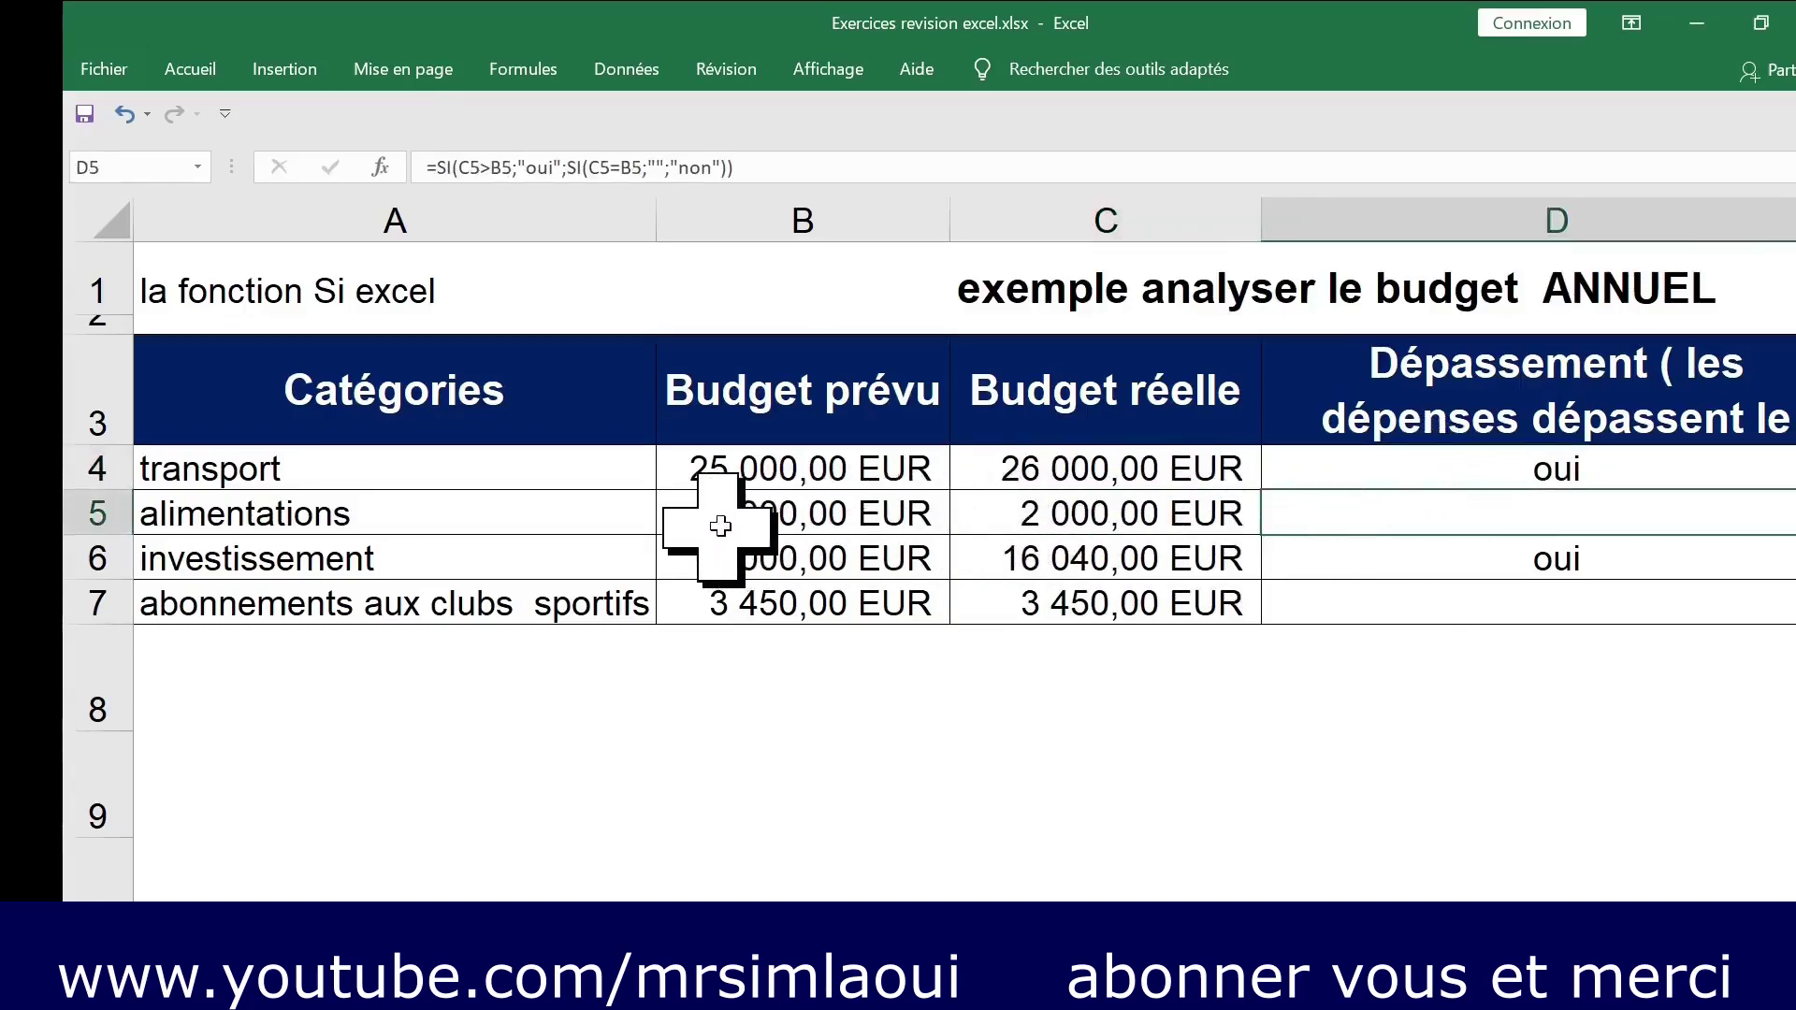
left_click(805, 513)
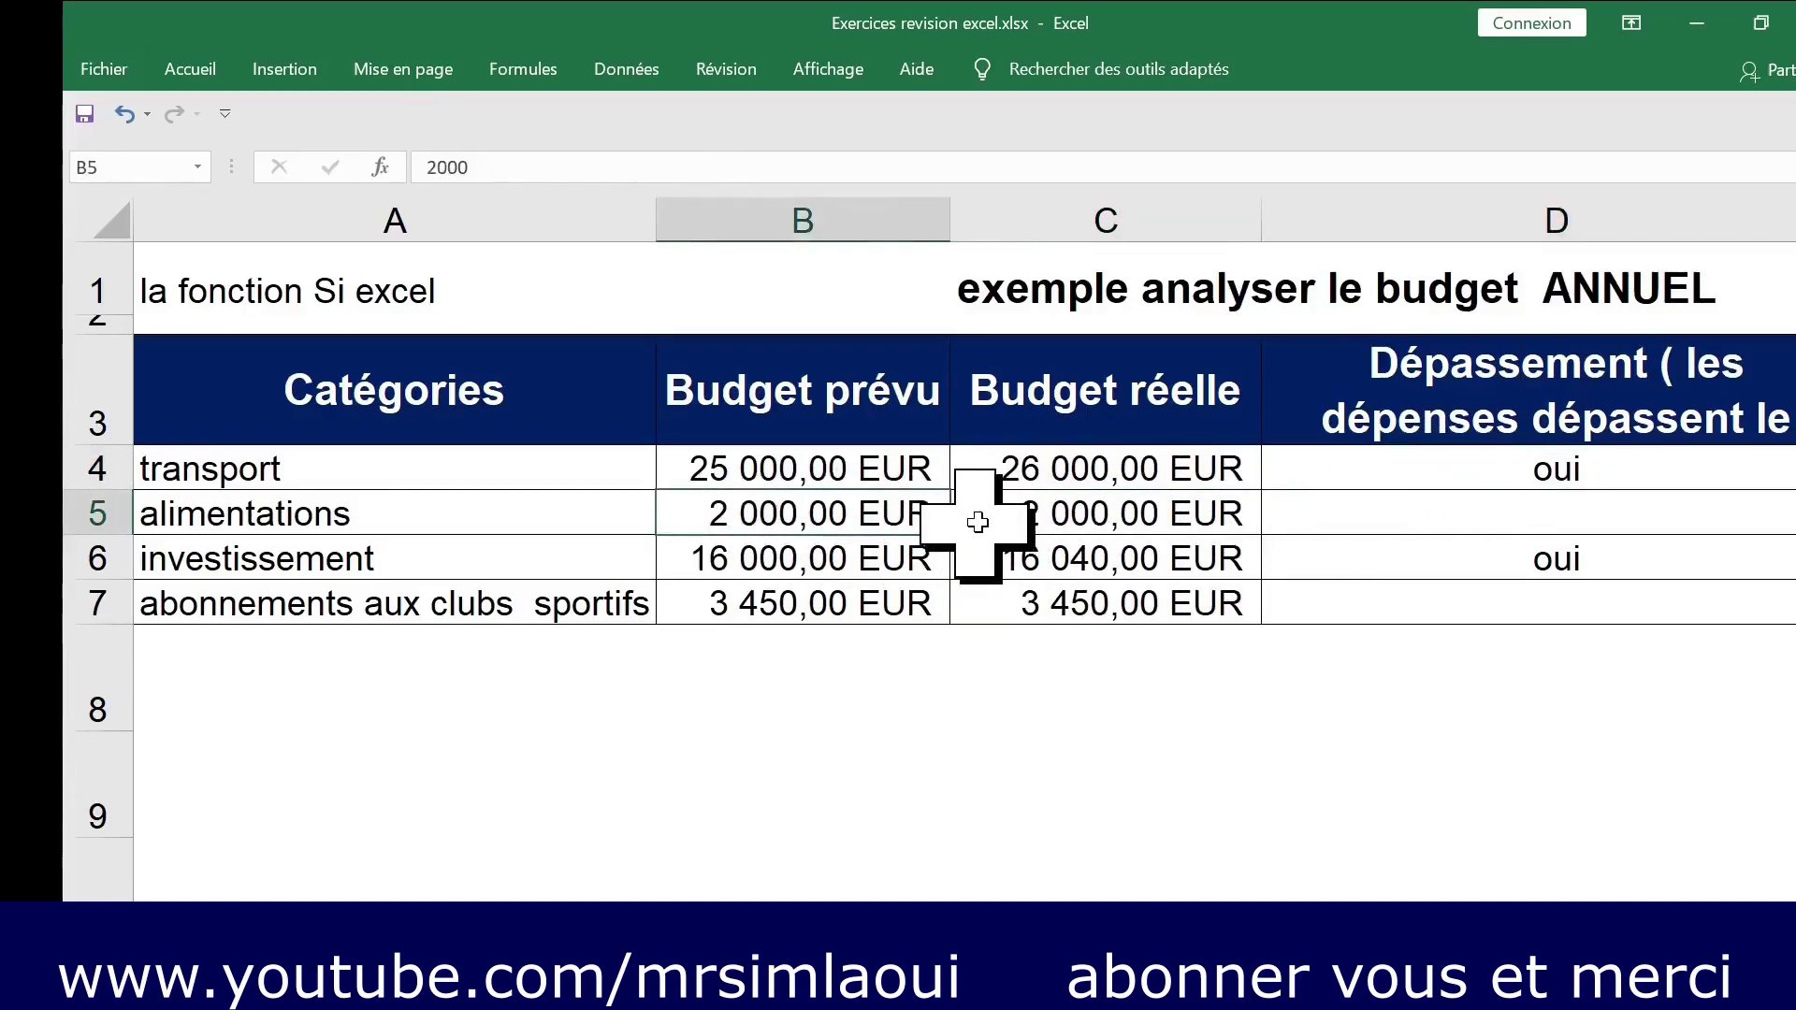
left_click(1110, 521)
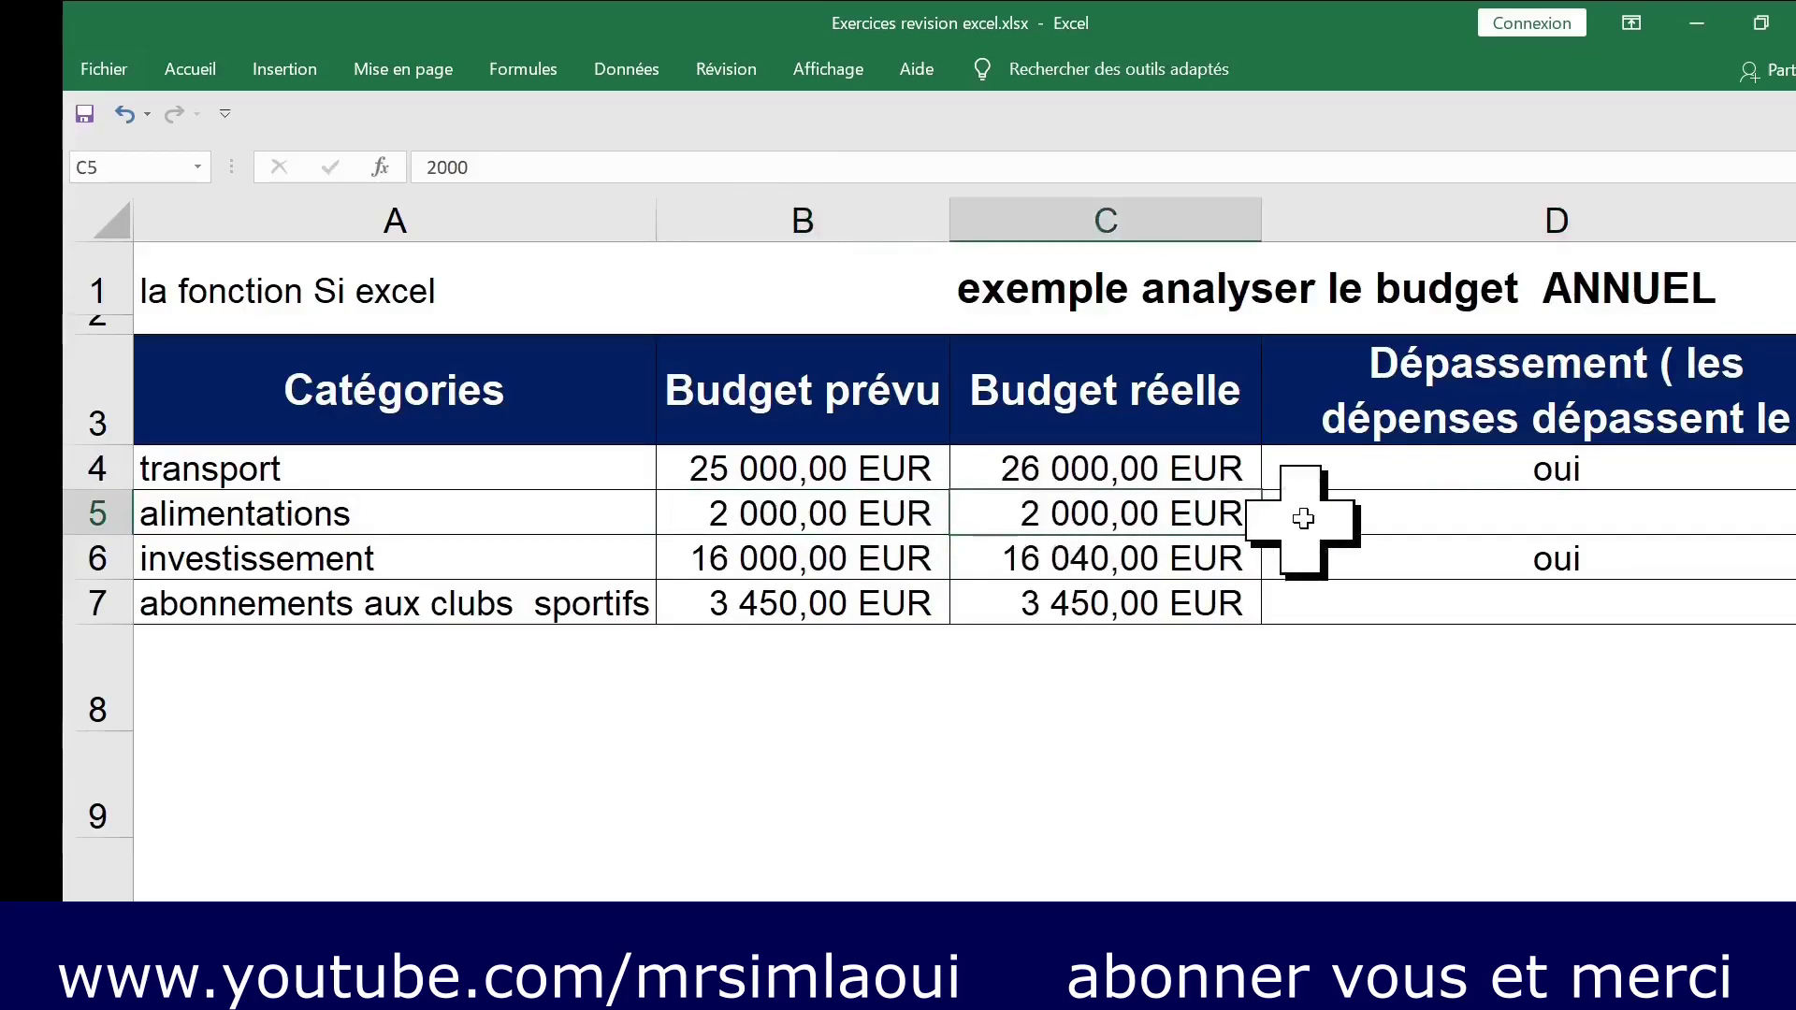
type("1950")
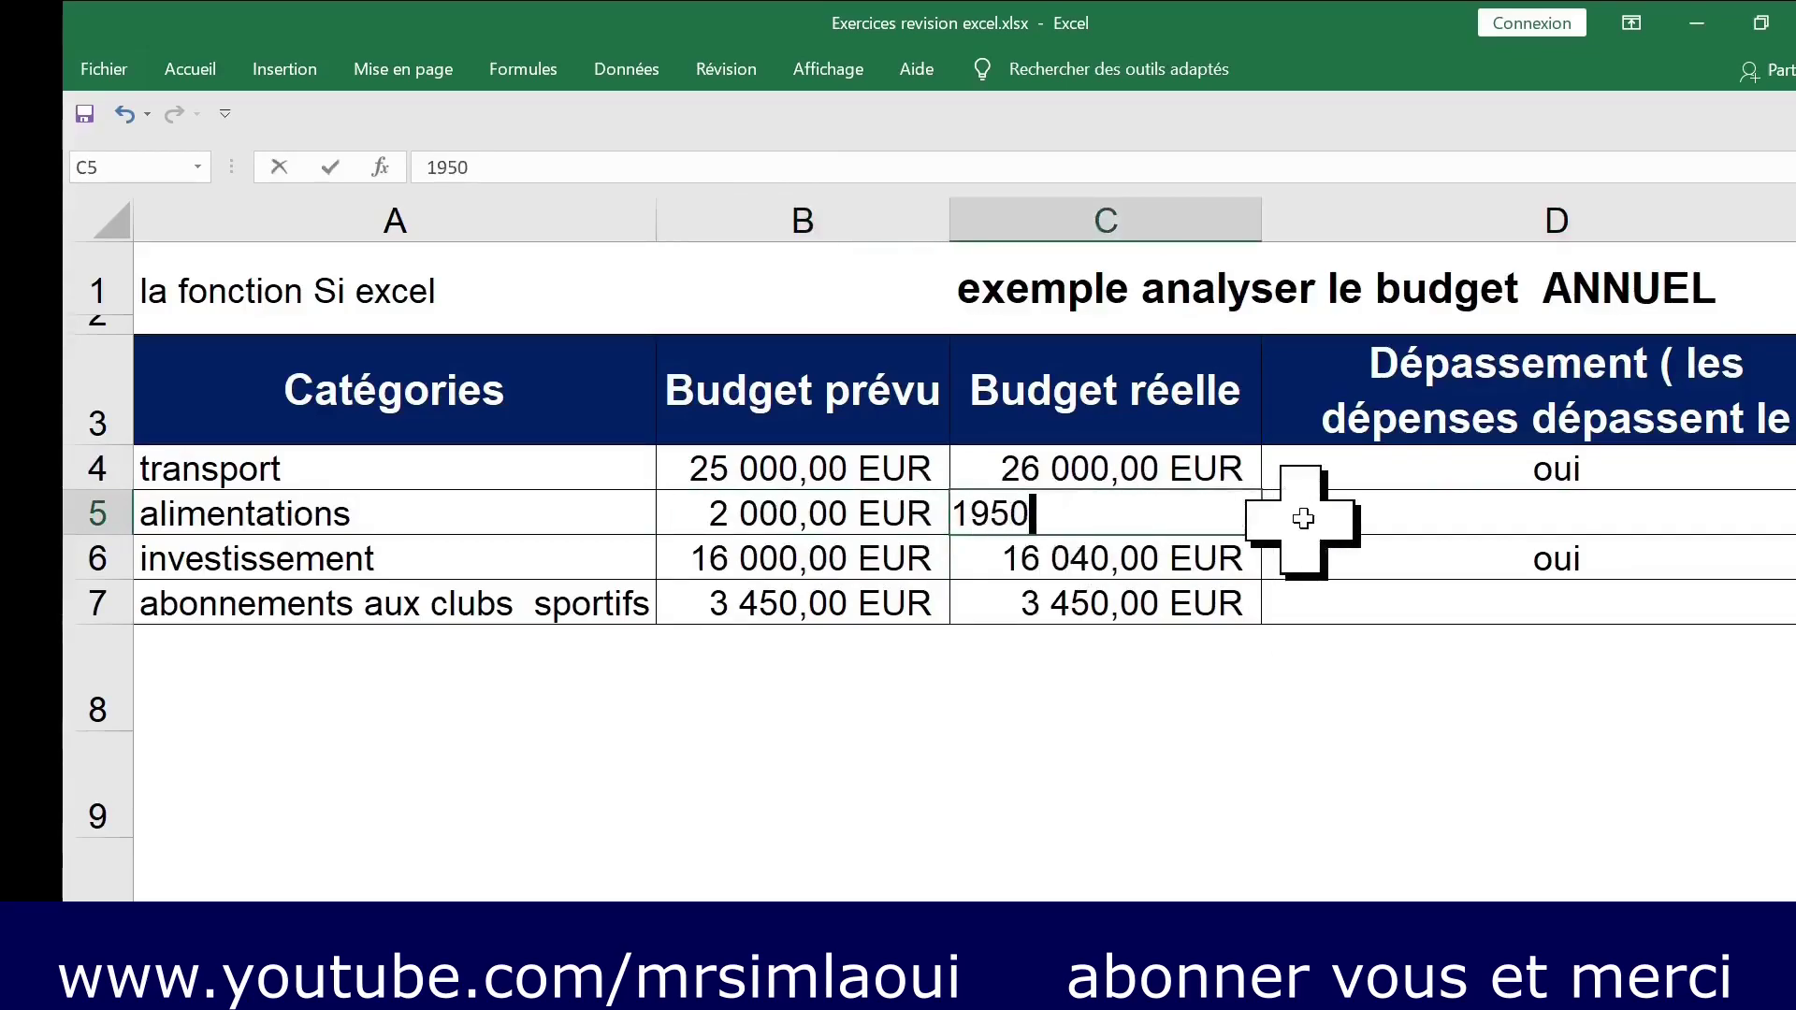
key("Return")
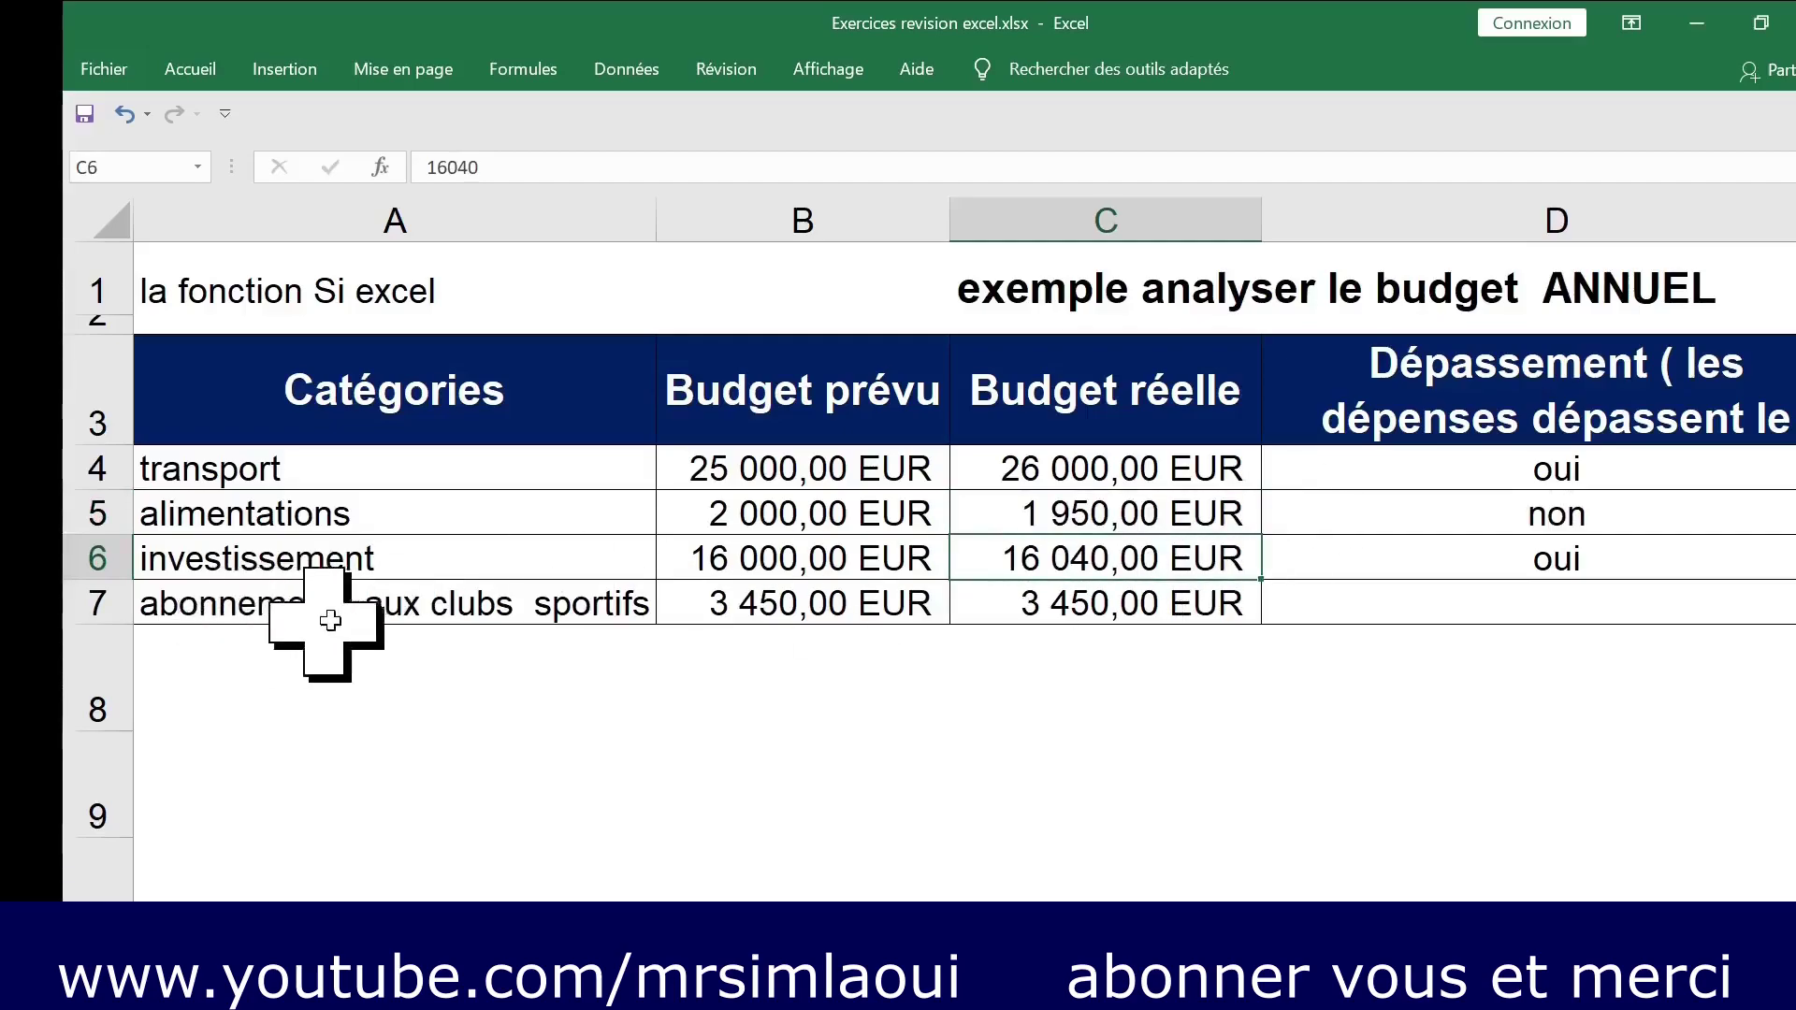
Compare the planned and actual budgets for abonnements aux clubs sportifs with the overrun formula in D7.
left_click(842, 608)
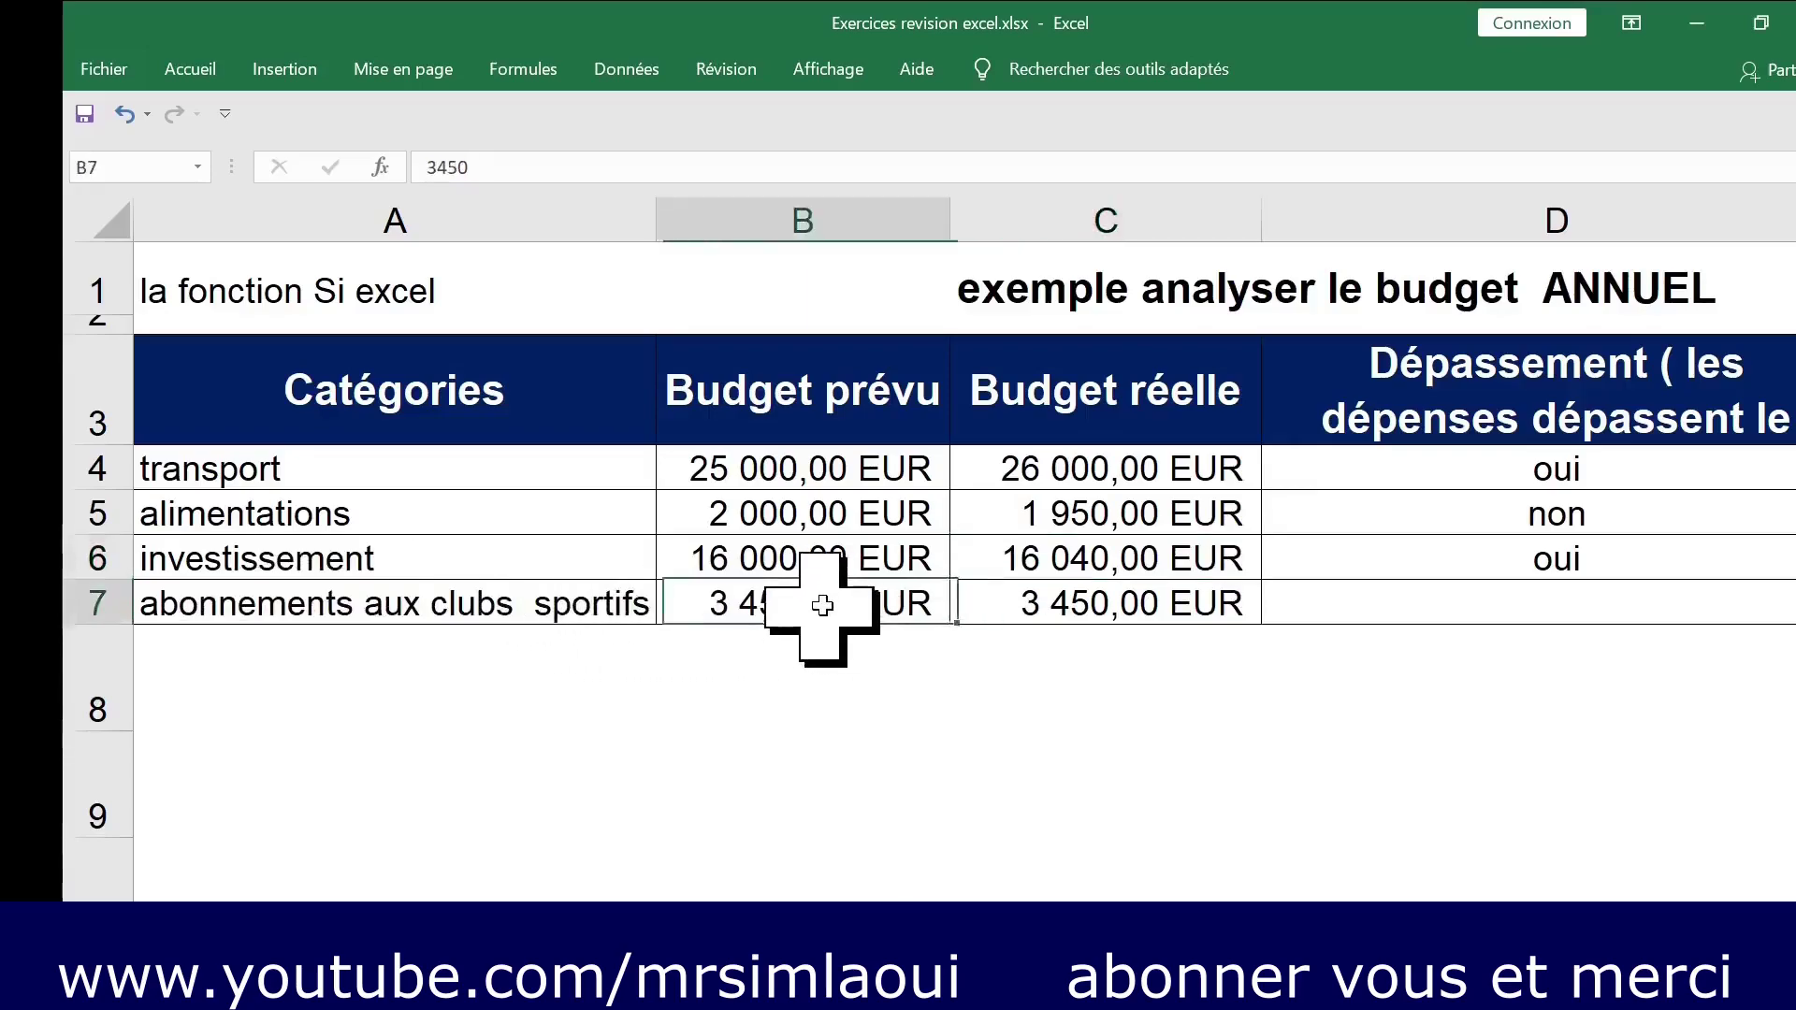
left_click(1094, 608)
left_click(1452, 612)
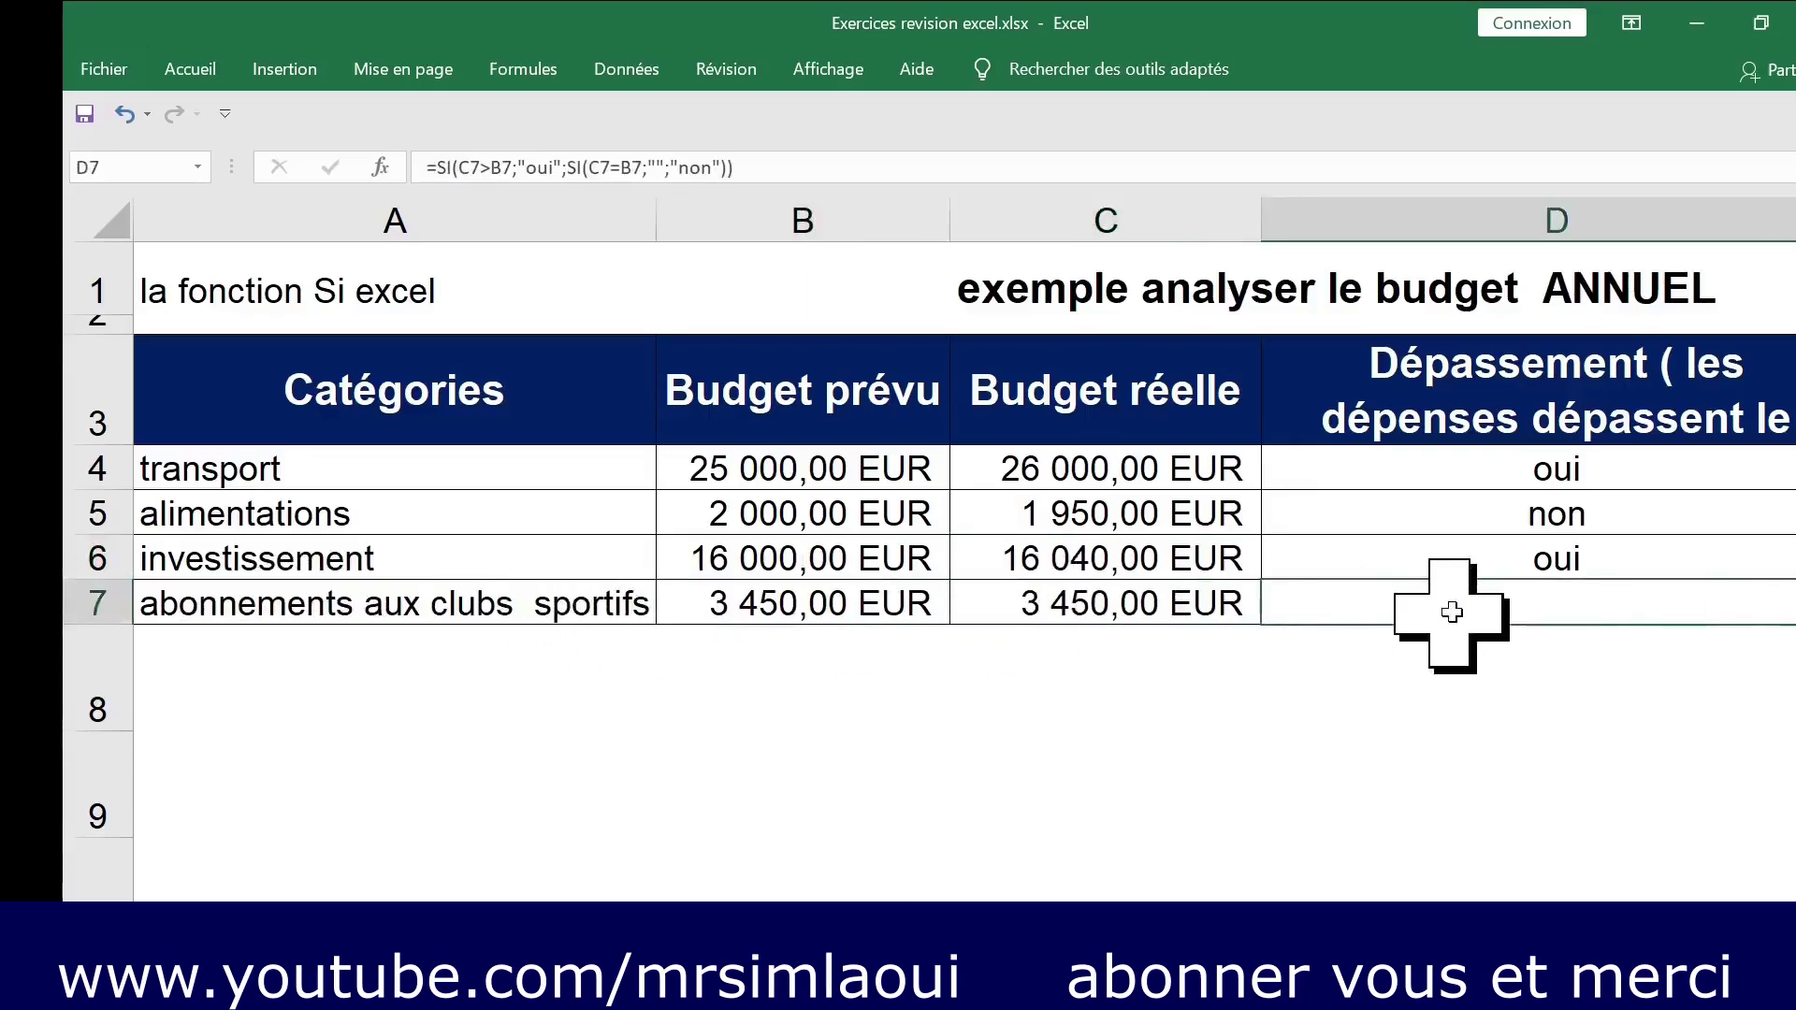
Replace "OUI" with "DEPASSEMENT" as the value if true in D4's SI formula, checking it under 390% magnification.
left_click(1466, 482)
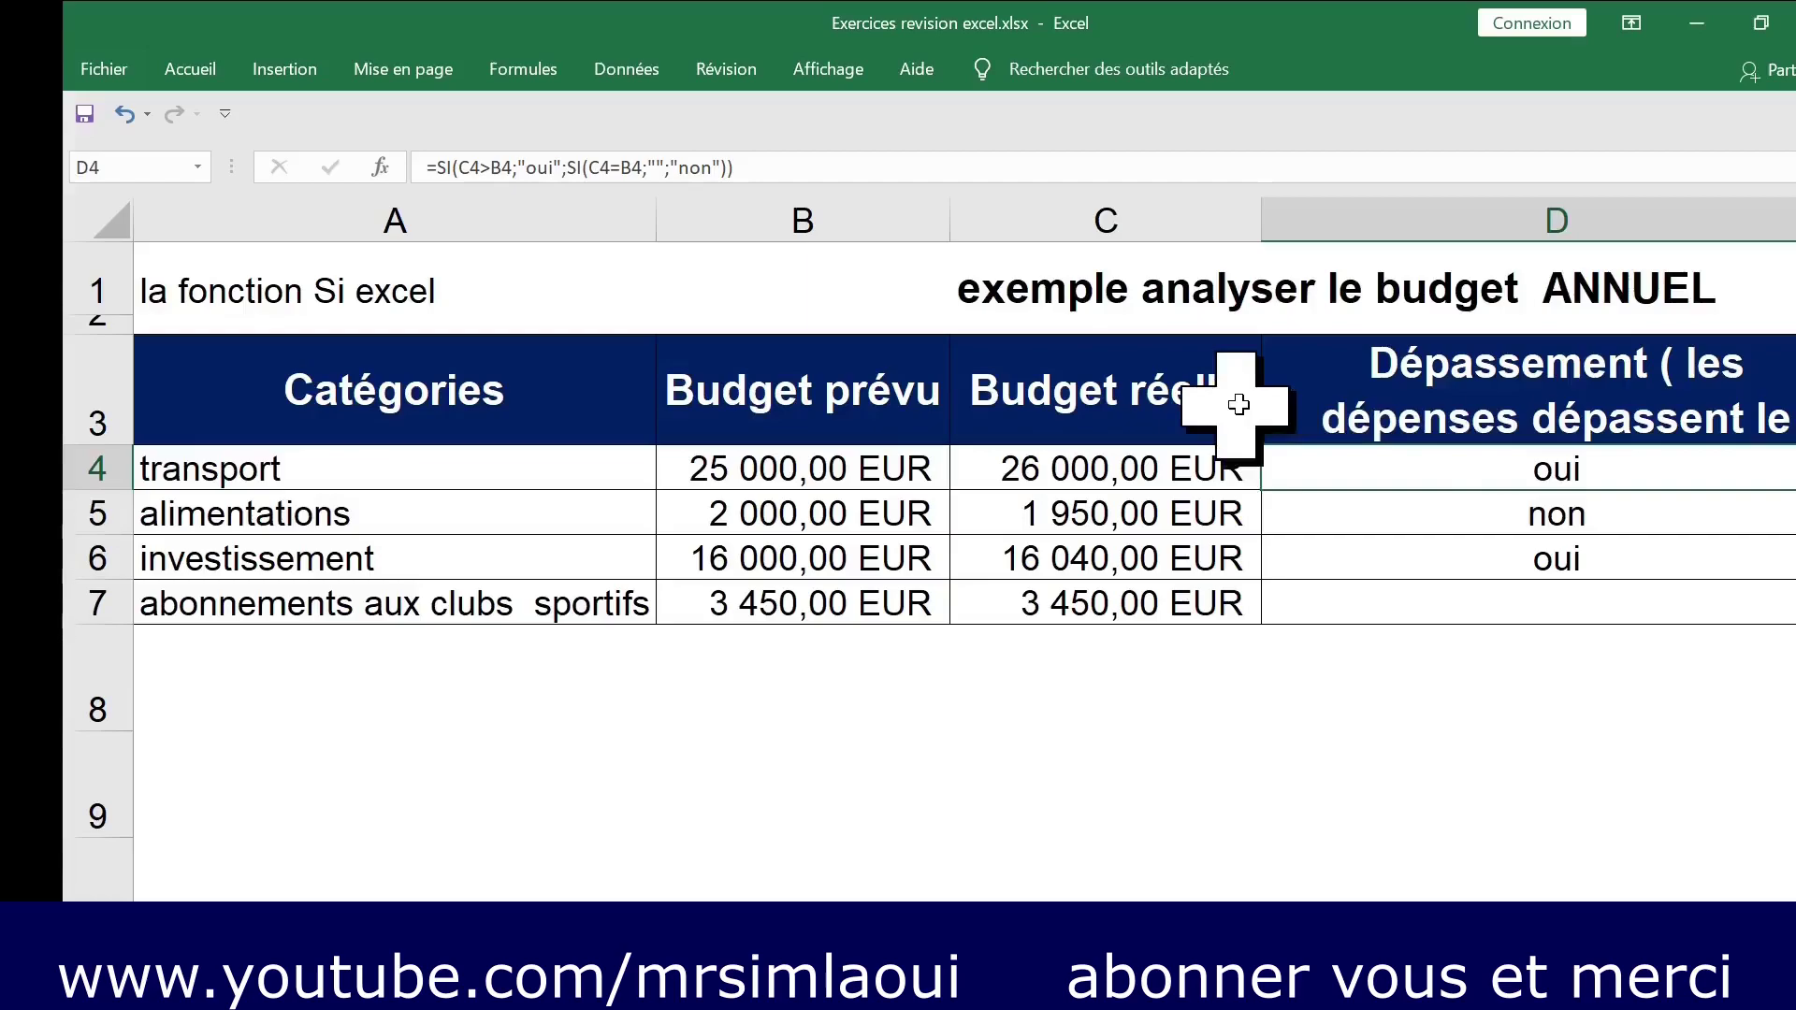
double_click(1447, 480)
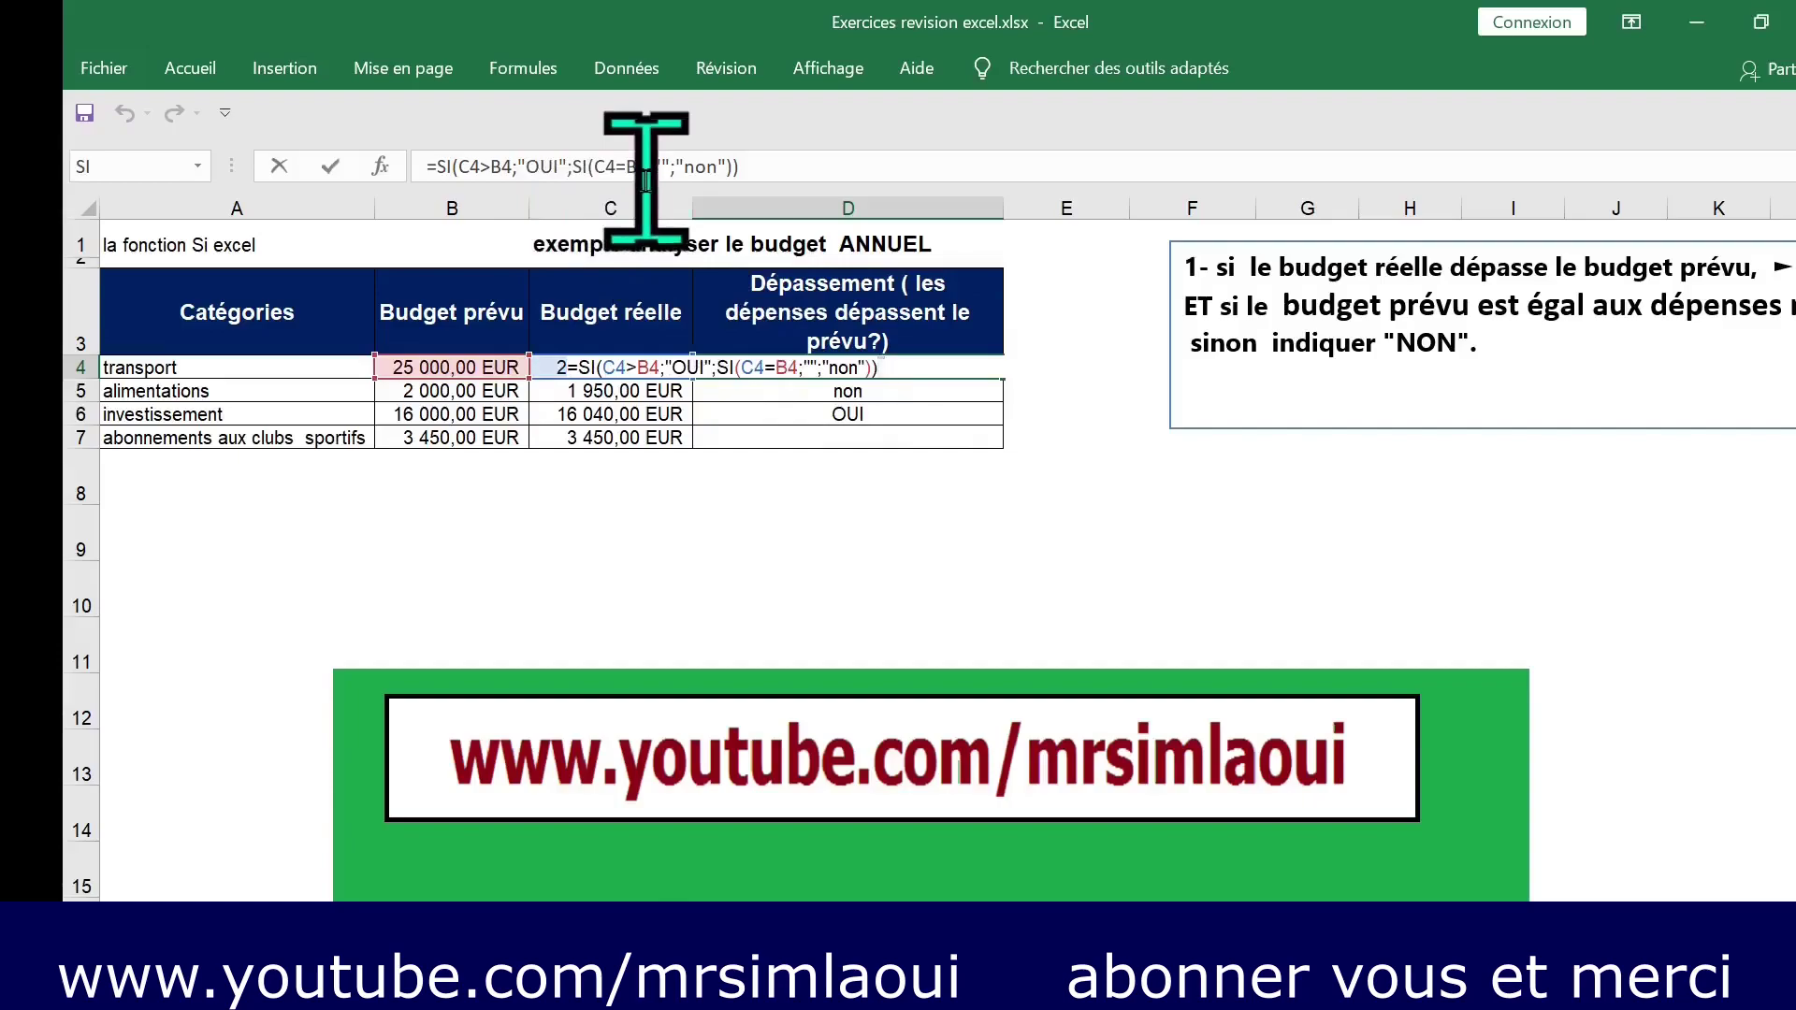
left_click(526, 167)
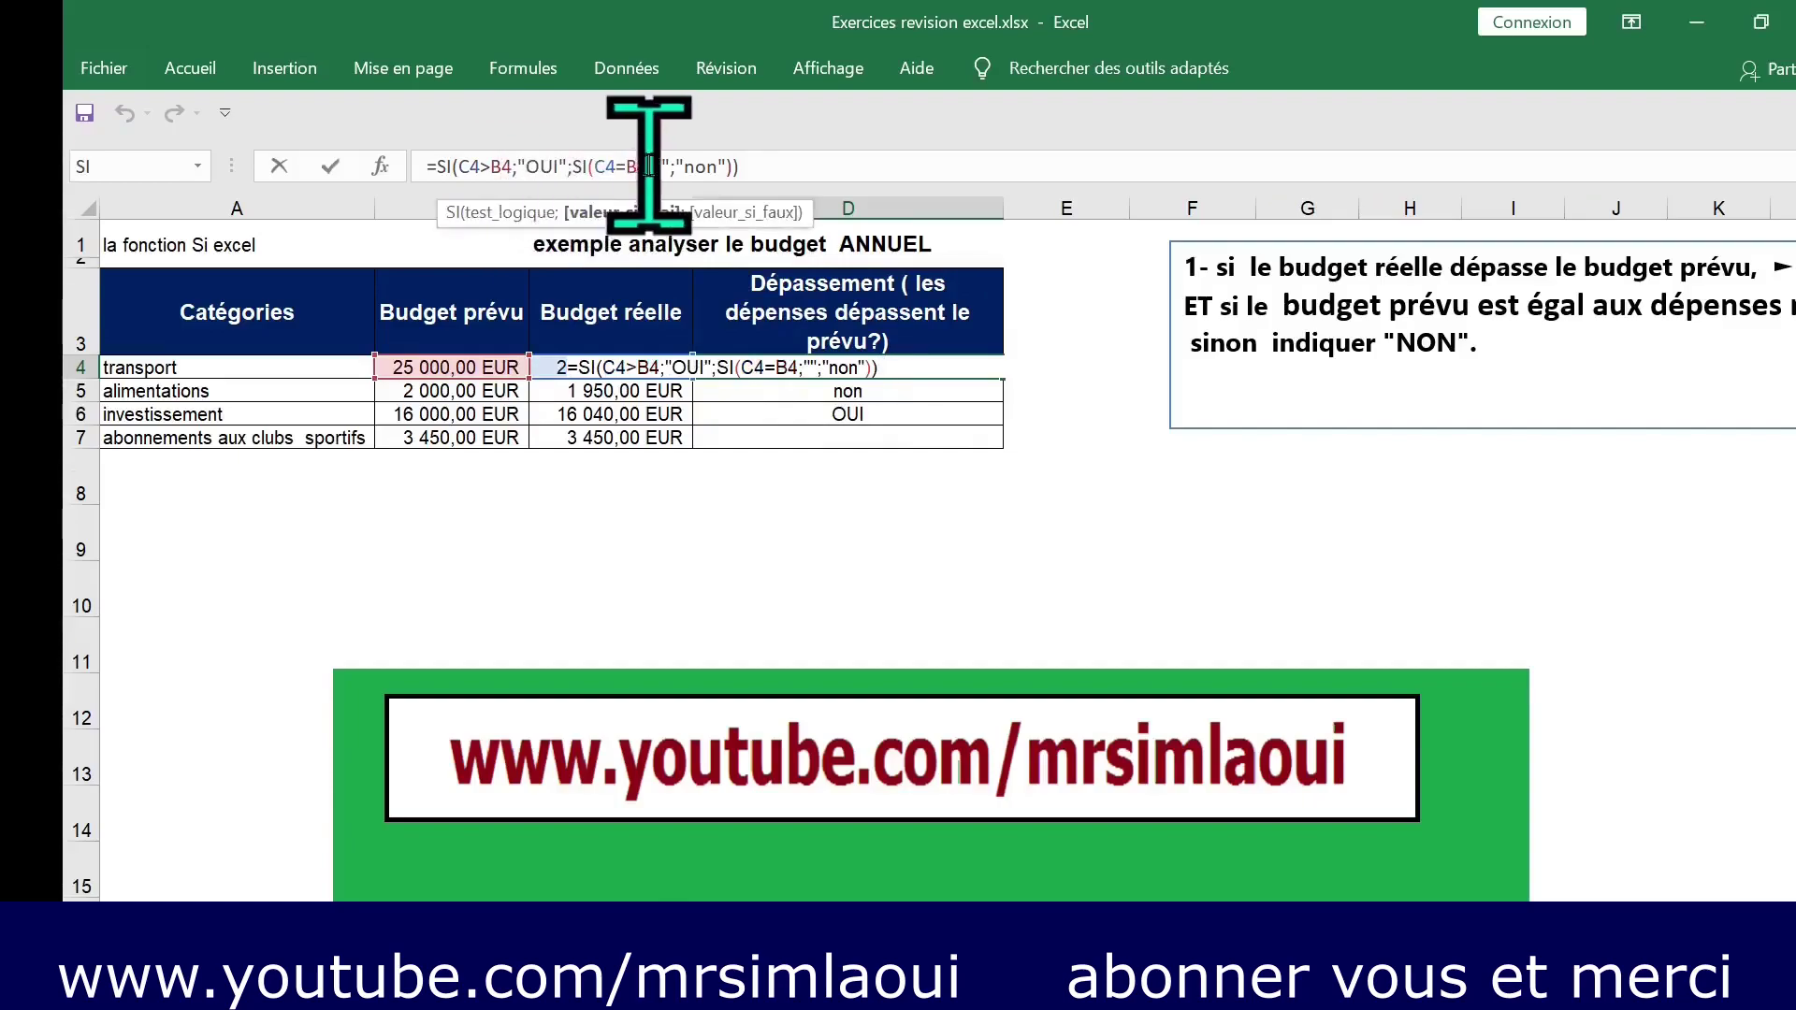
type("D2PA")
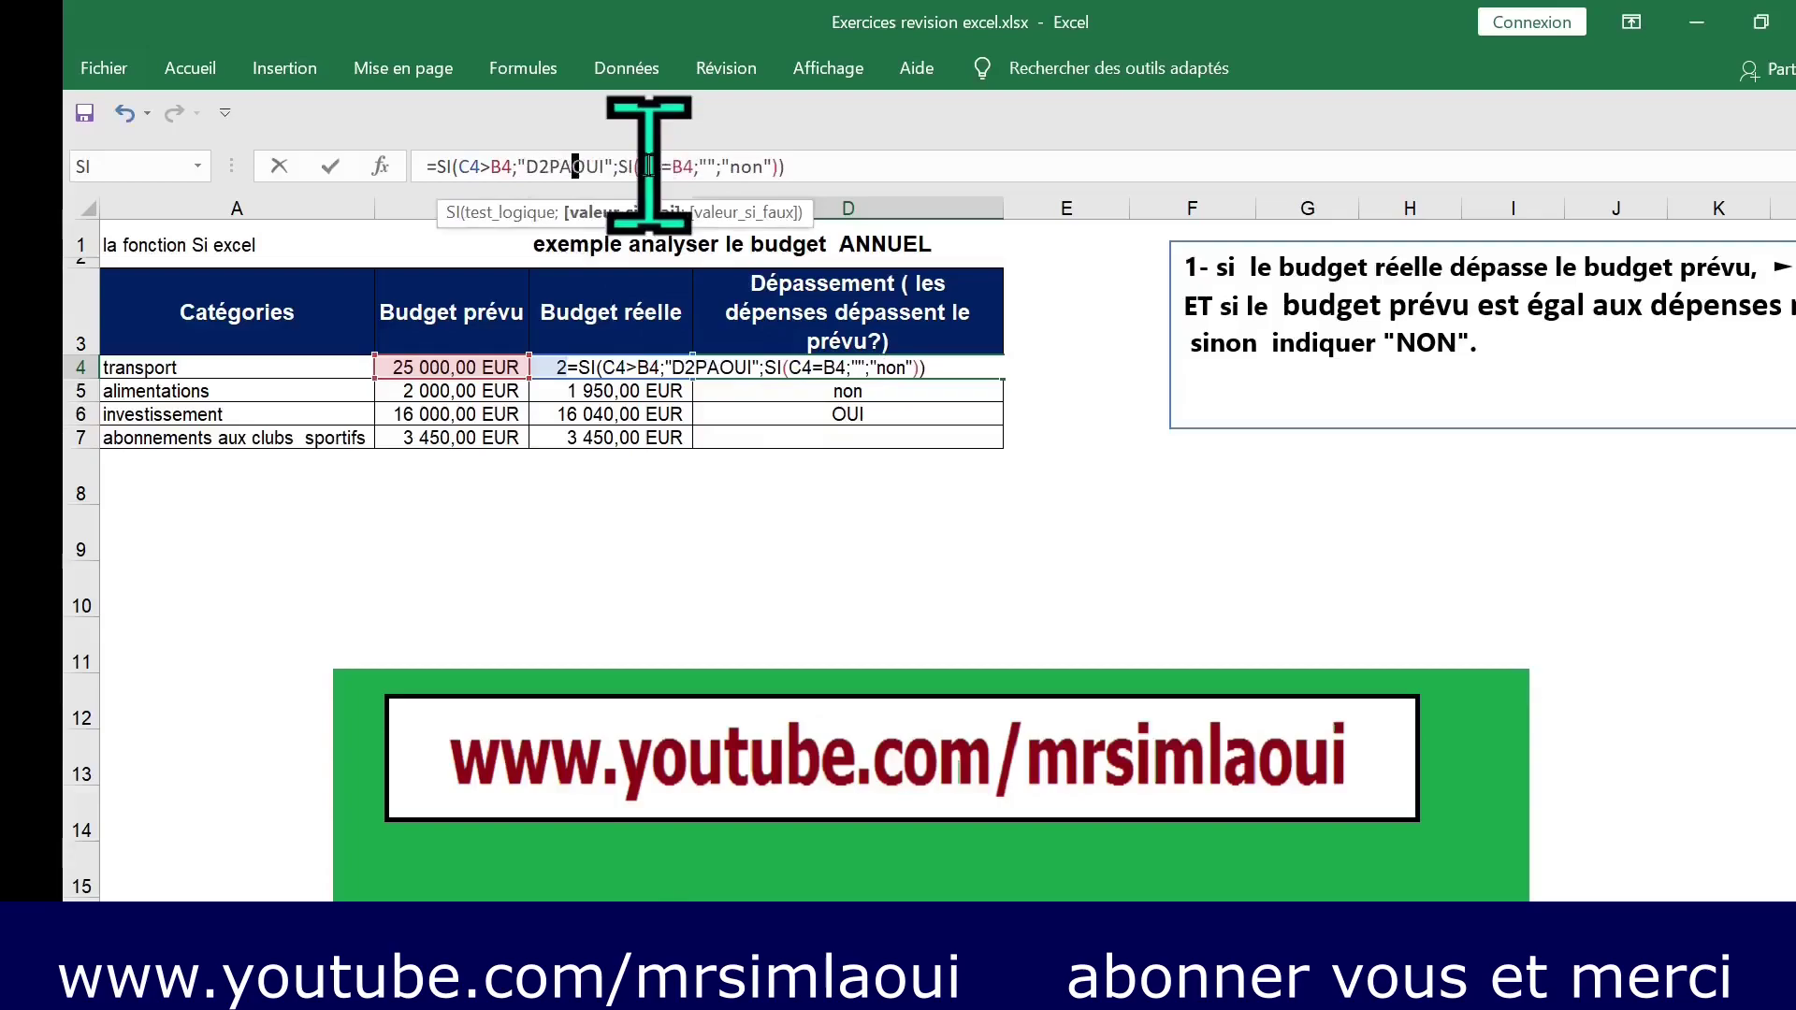
type("SSEMENT")
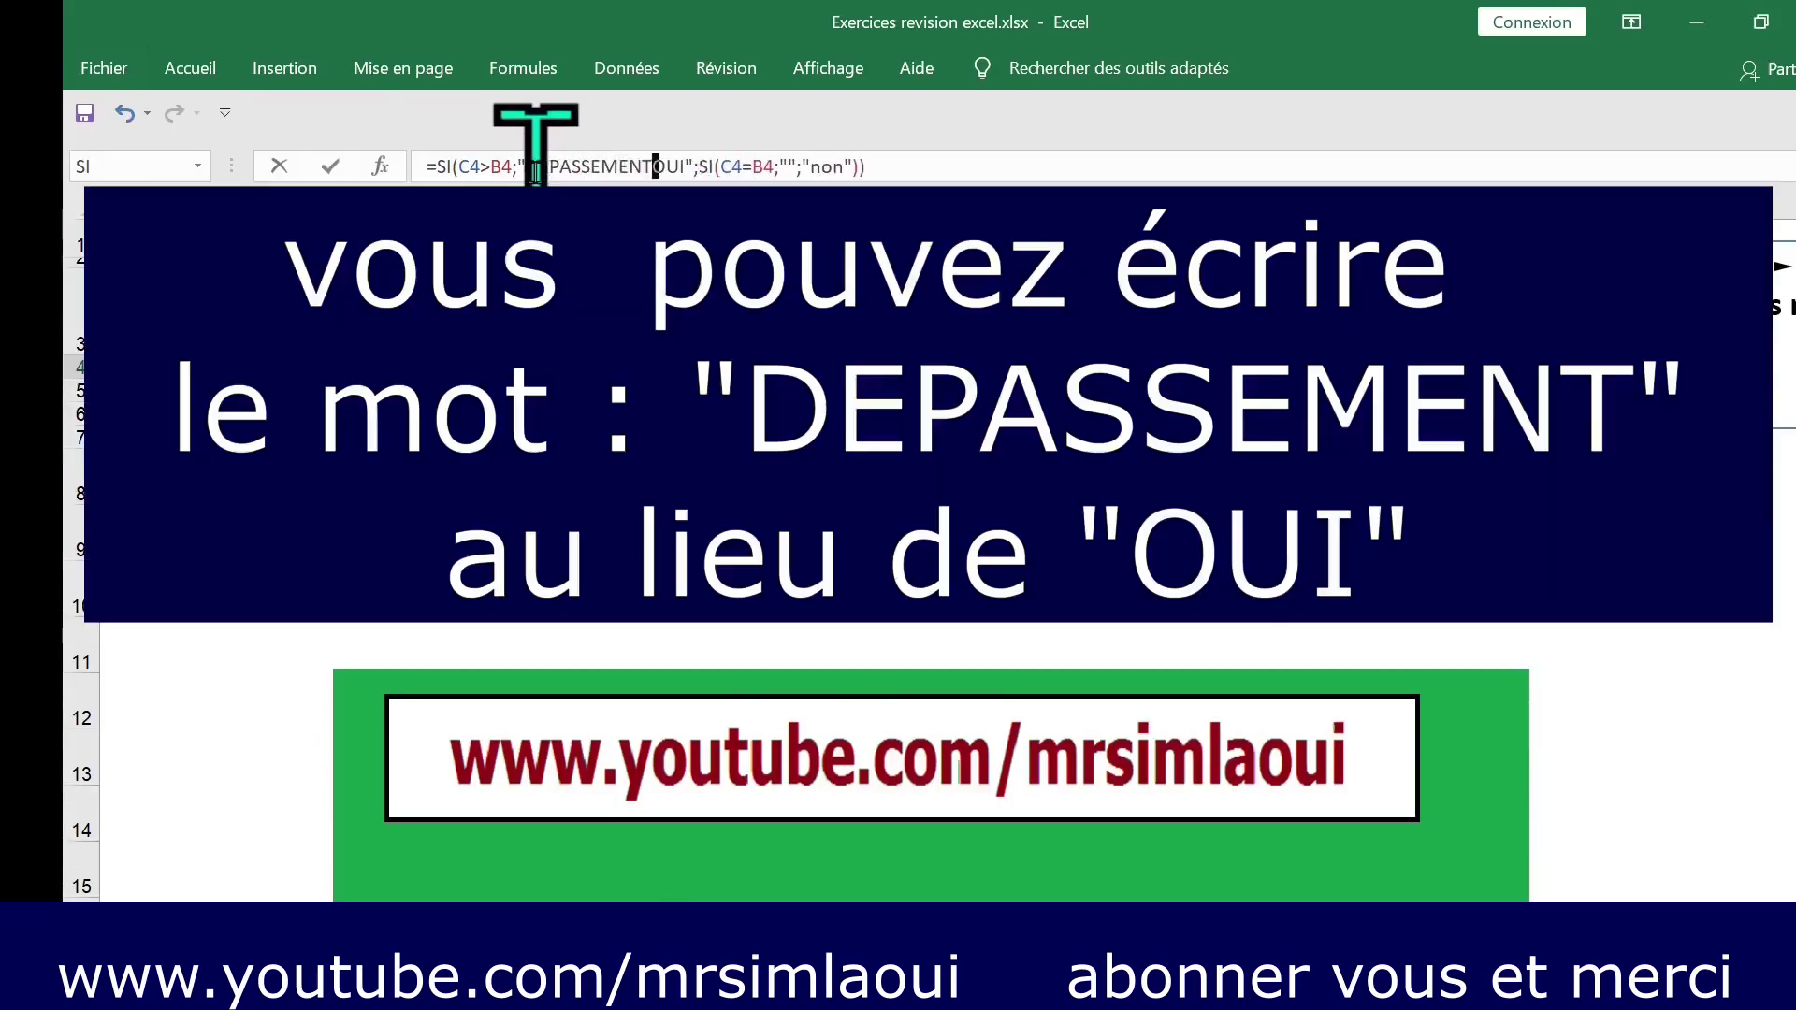
left_click(542, 167)
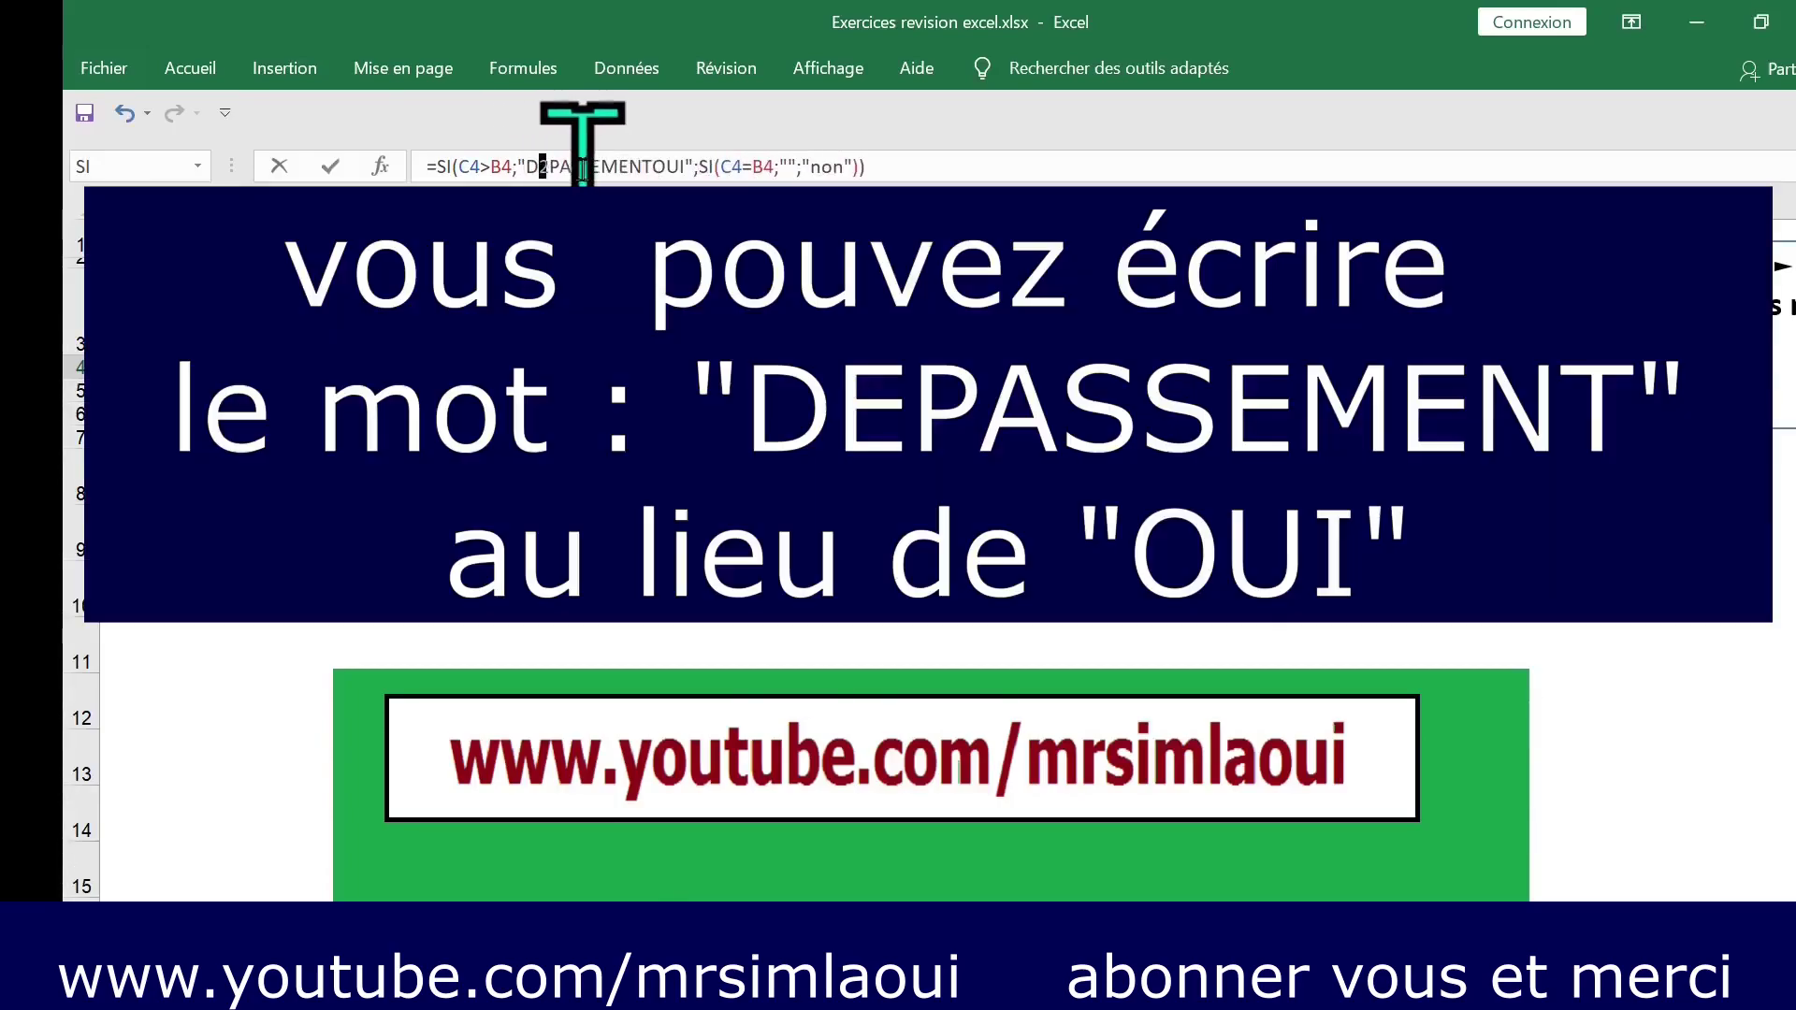
type("E")
left_click(655, 166)
key("Delete")
key("Delete")
key("Delete")
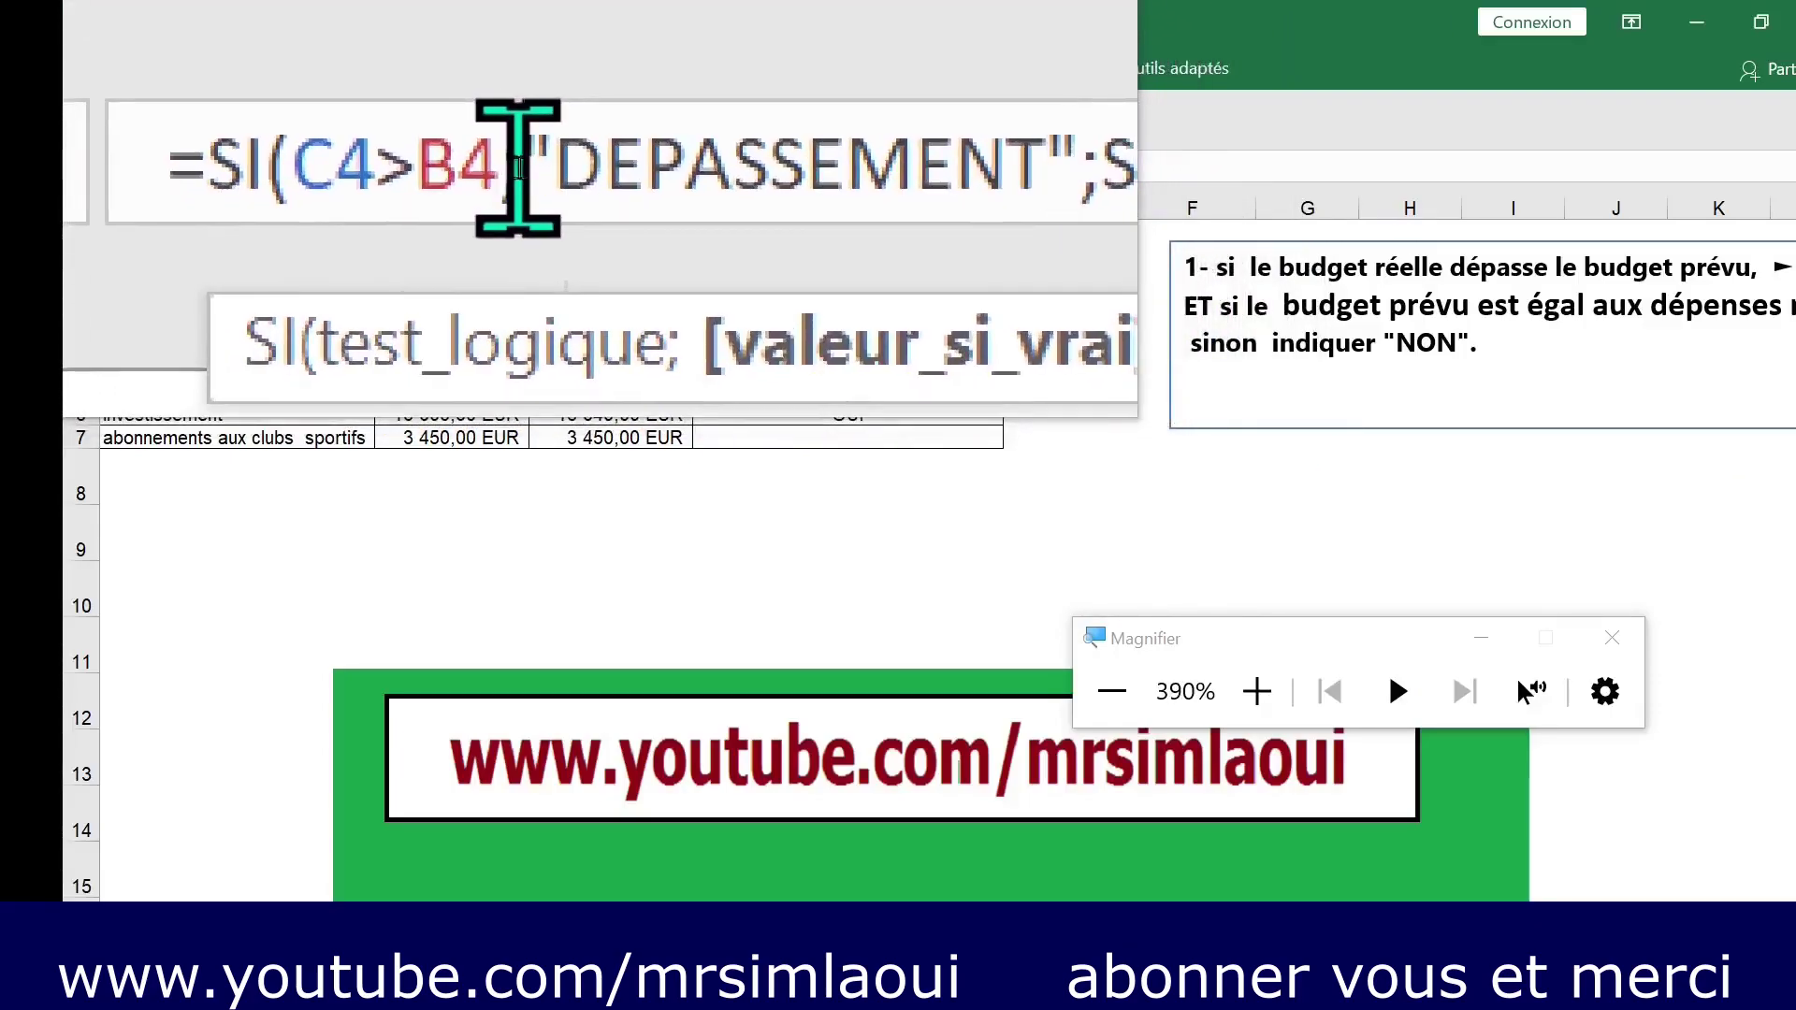
left_click_drag(541, 164, 639, 167)
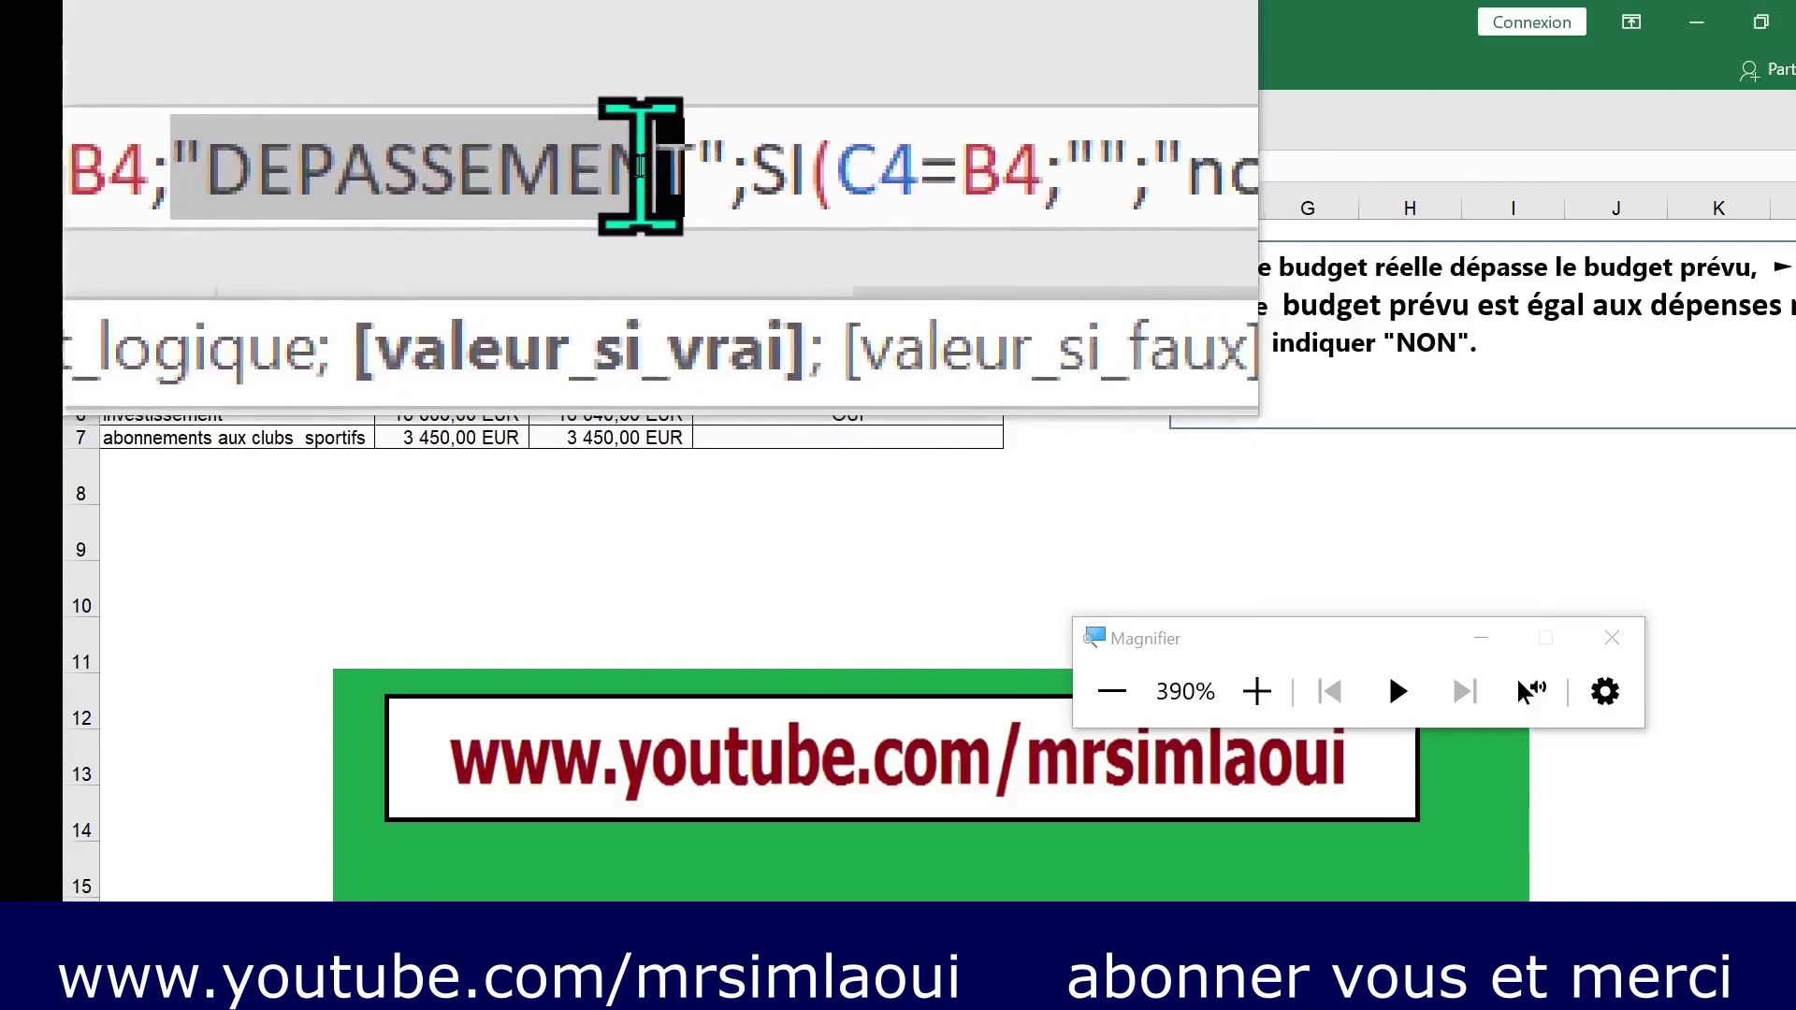
left_click(639, 166)
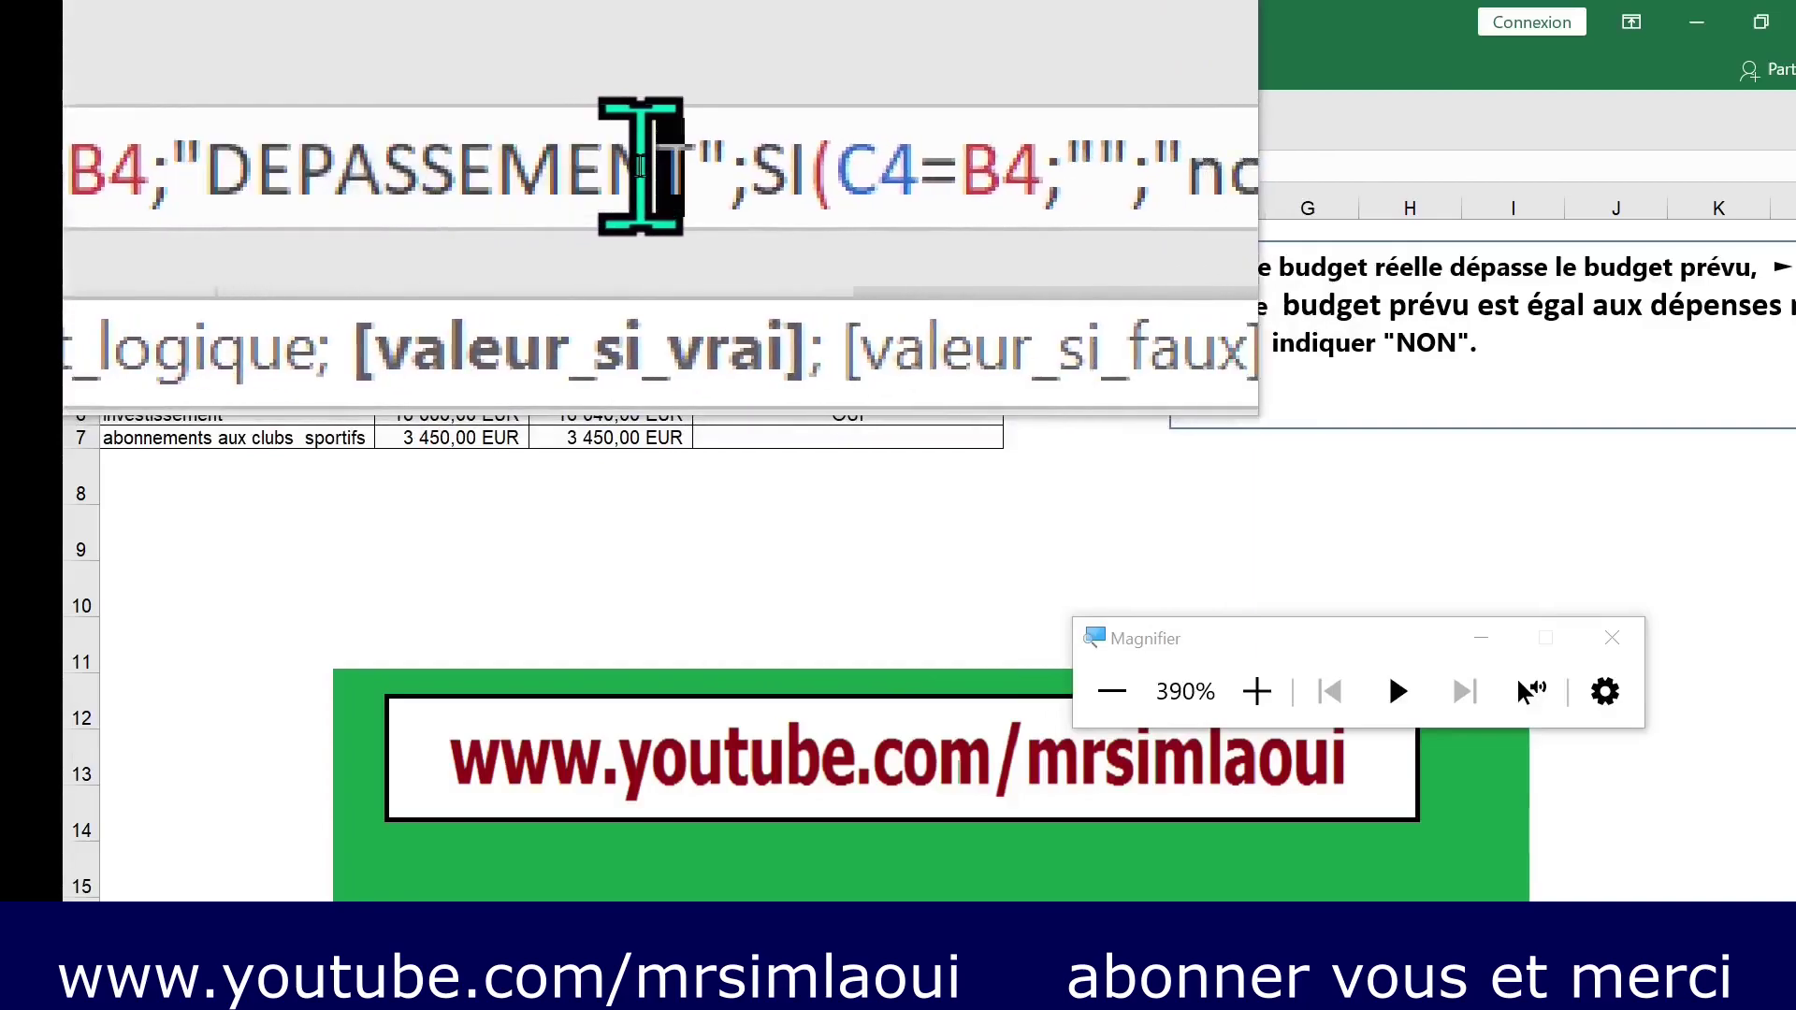
key("Escape")
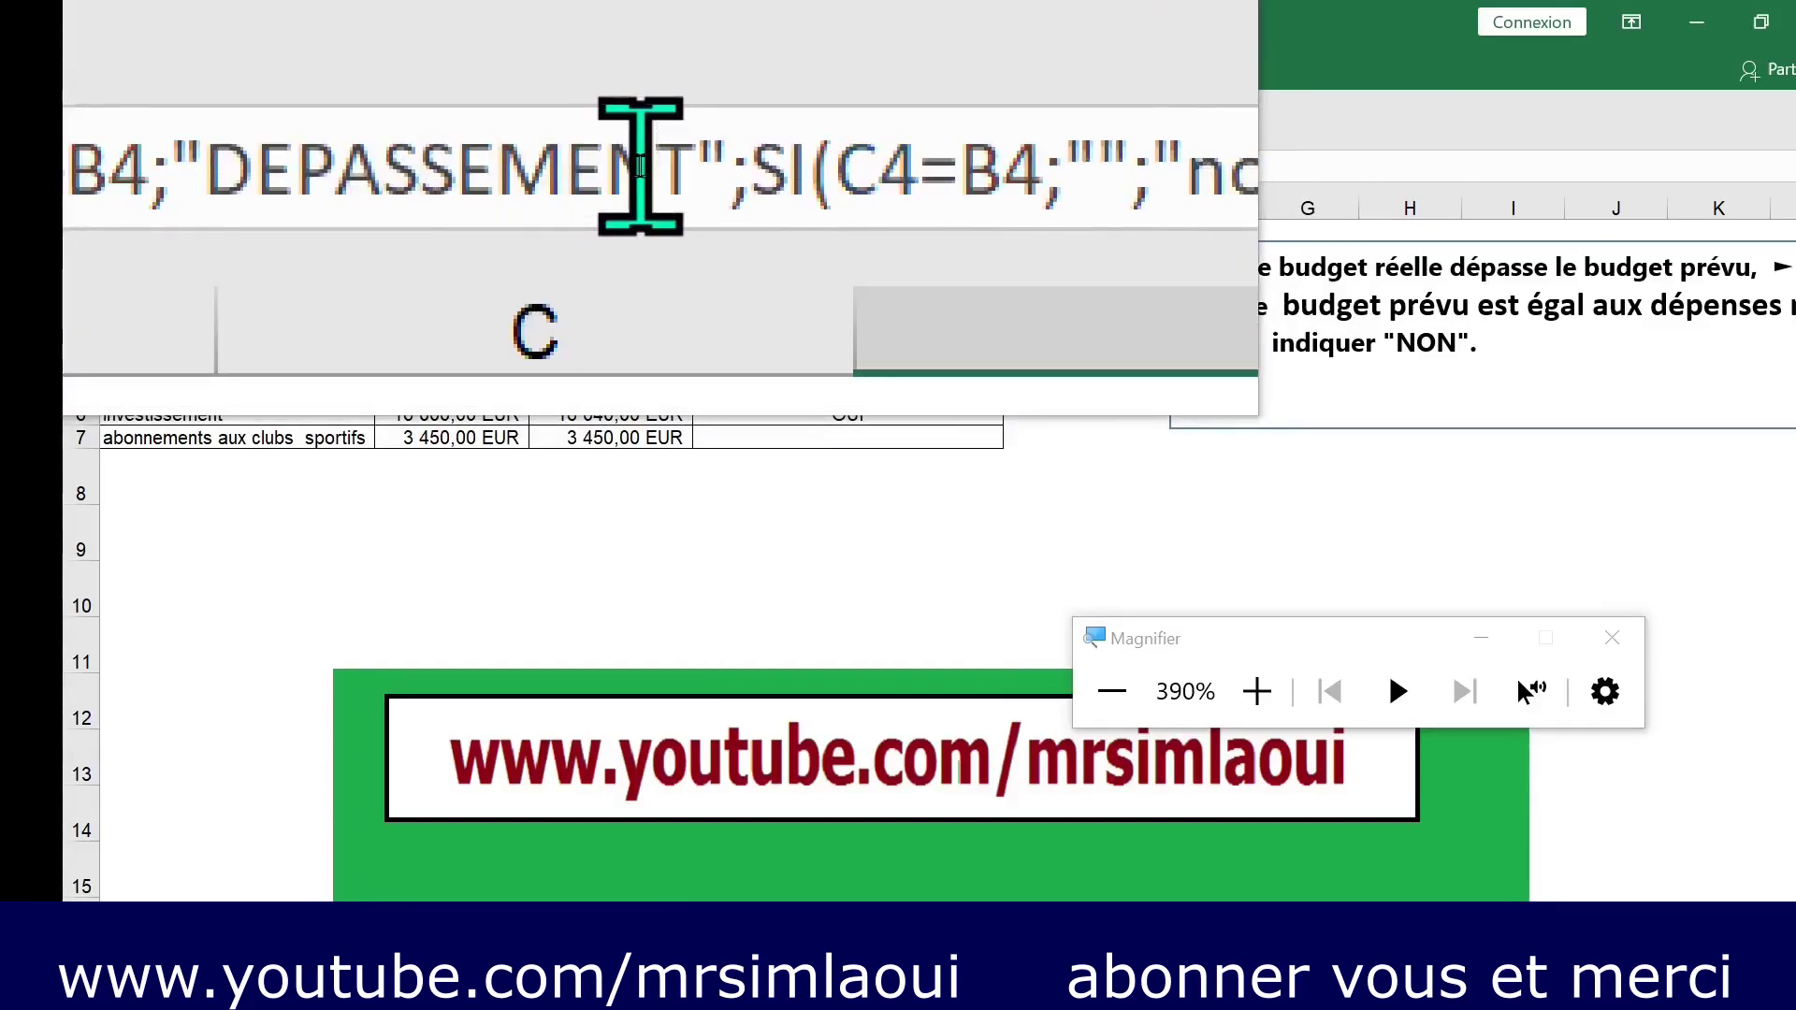
key("super+Escape")
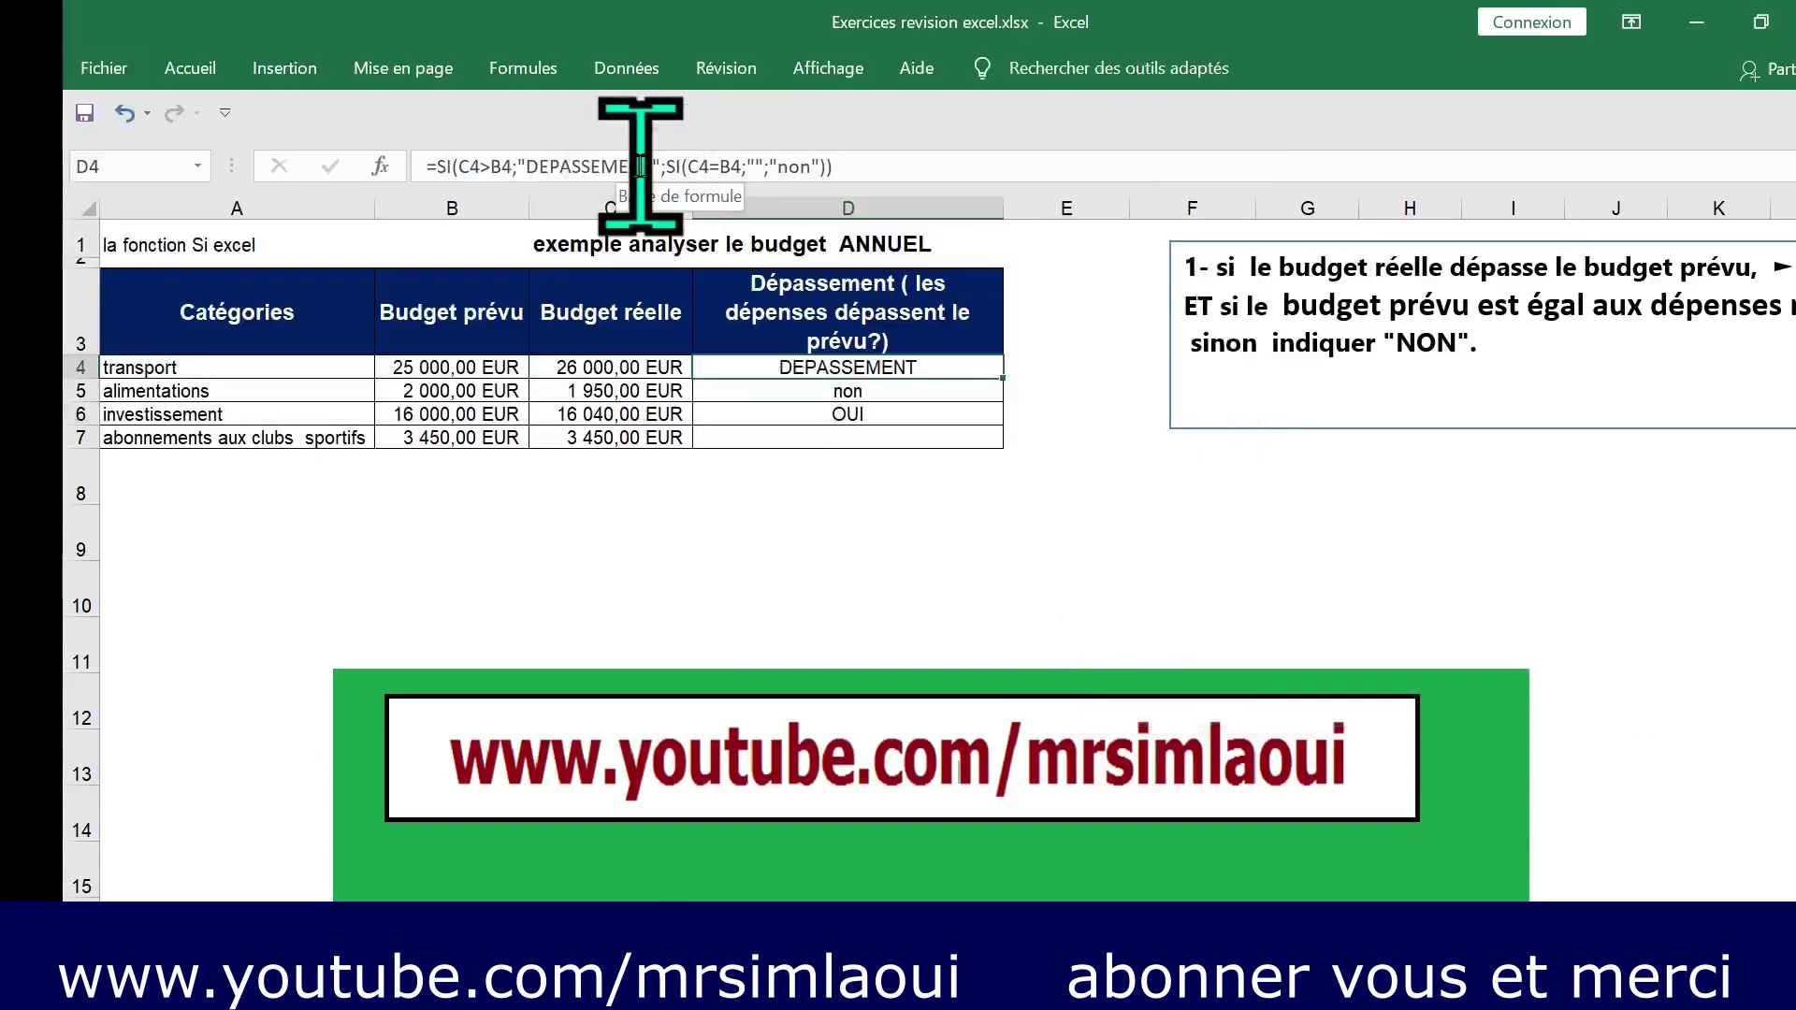
Copy the SI formula that returns "DEPASSEMENT" from D4 down to D7 and enlarge the table view.
double_click(1005, 379)
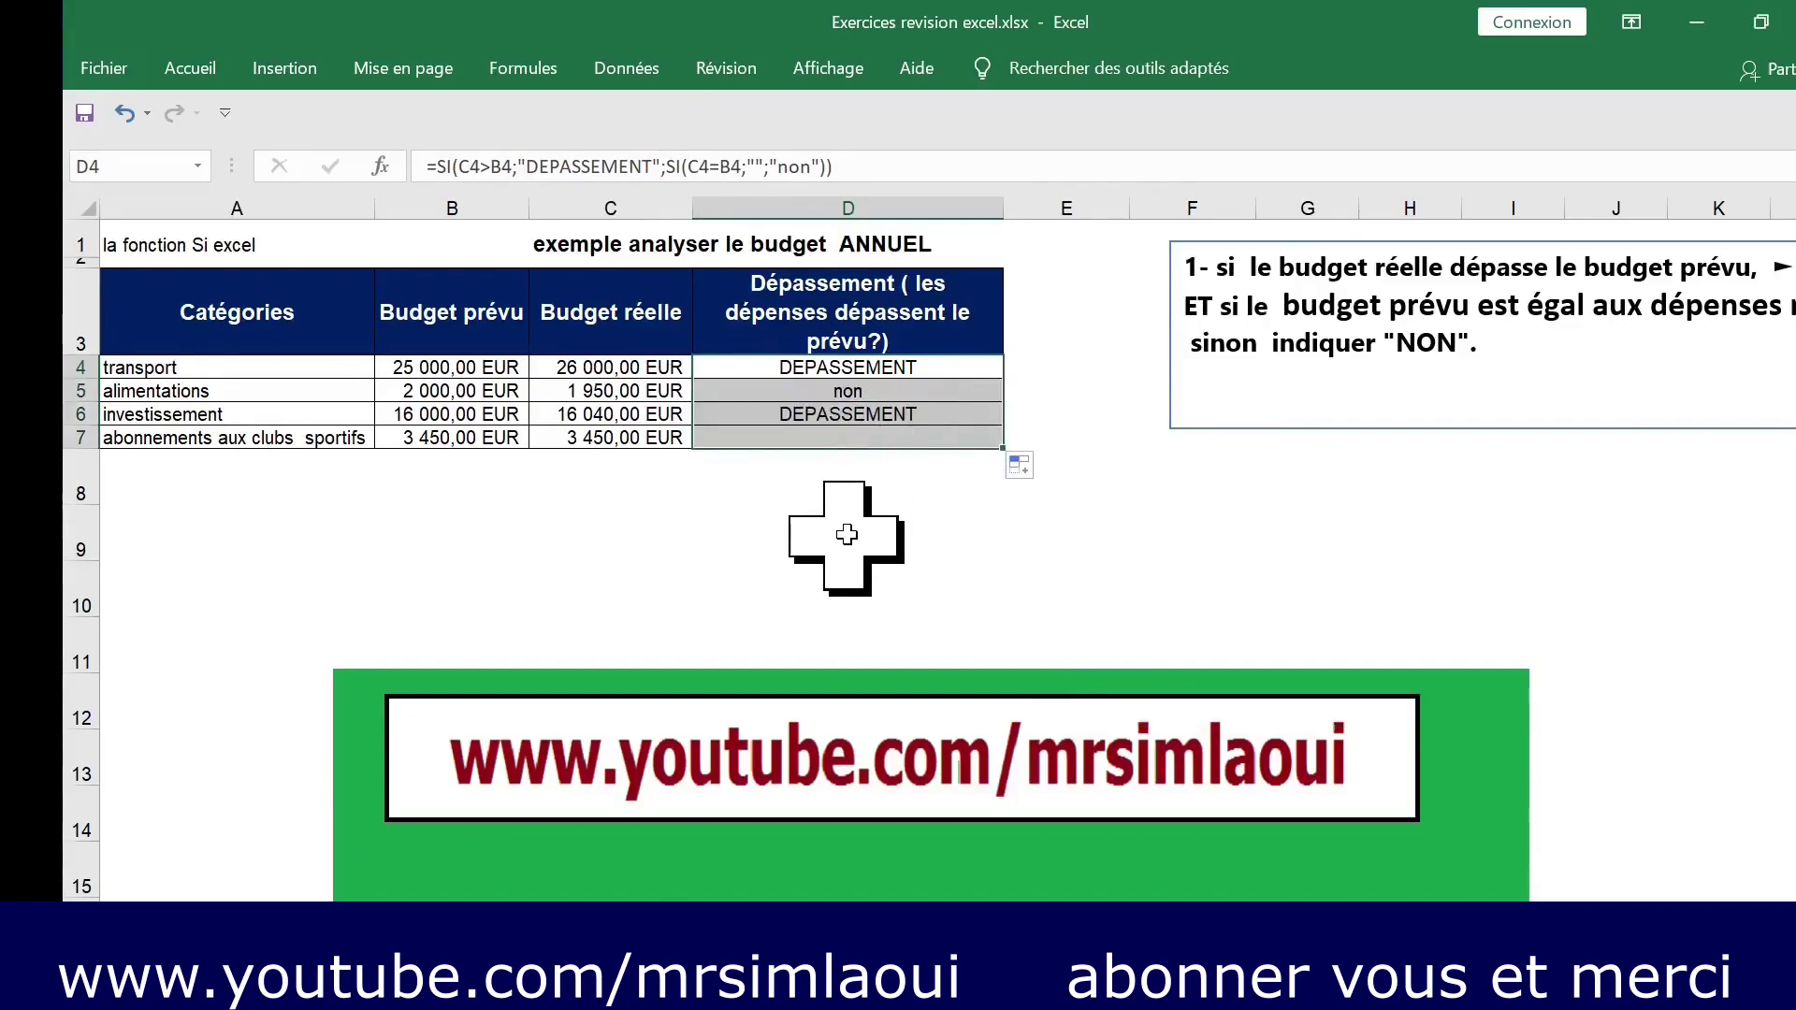
scroll(871, 629, "up", 3)
scroll(973, 467, "up", 1)
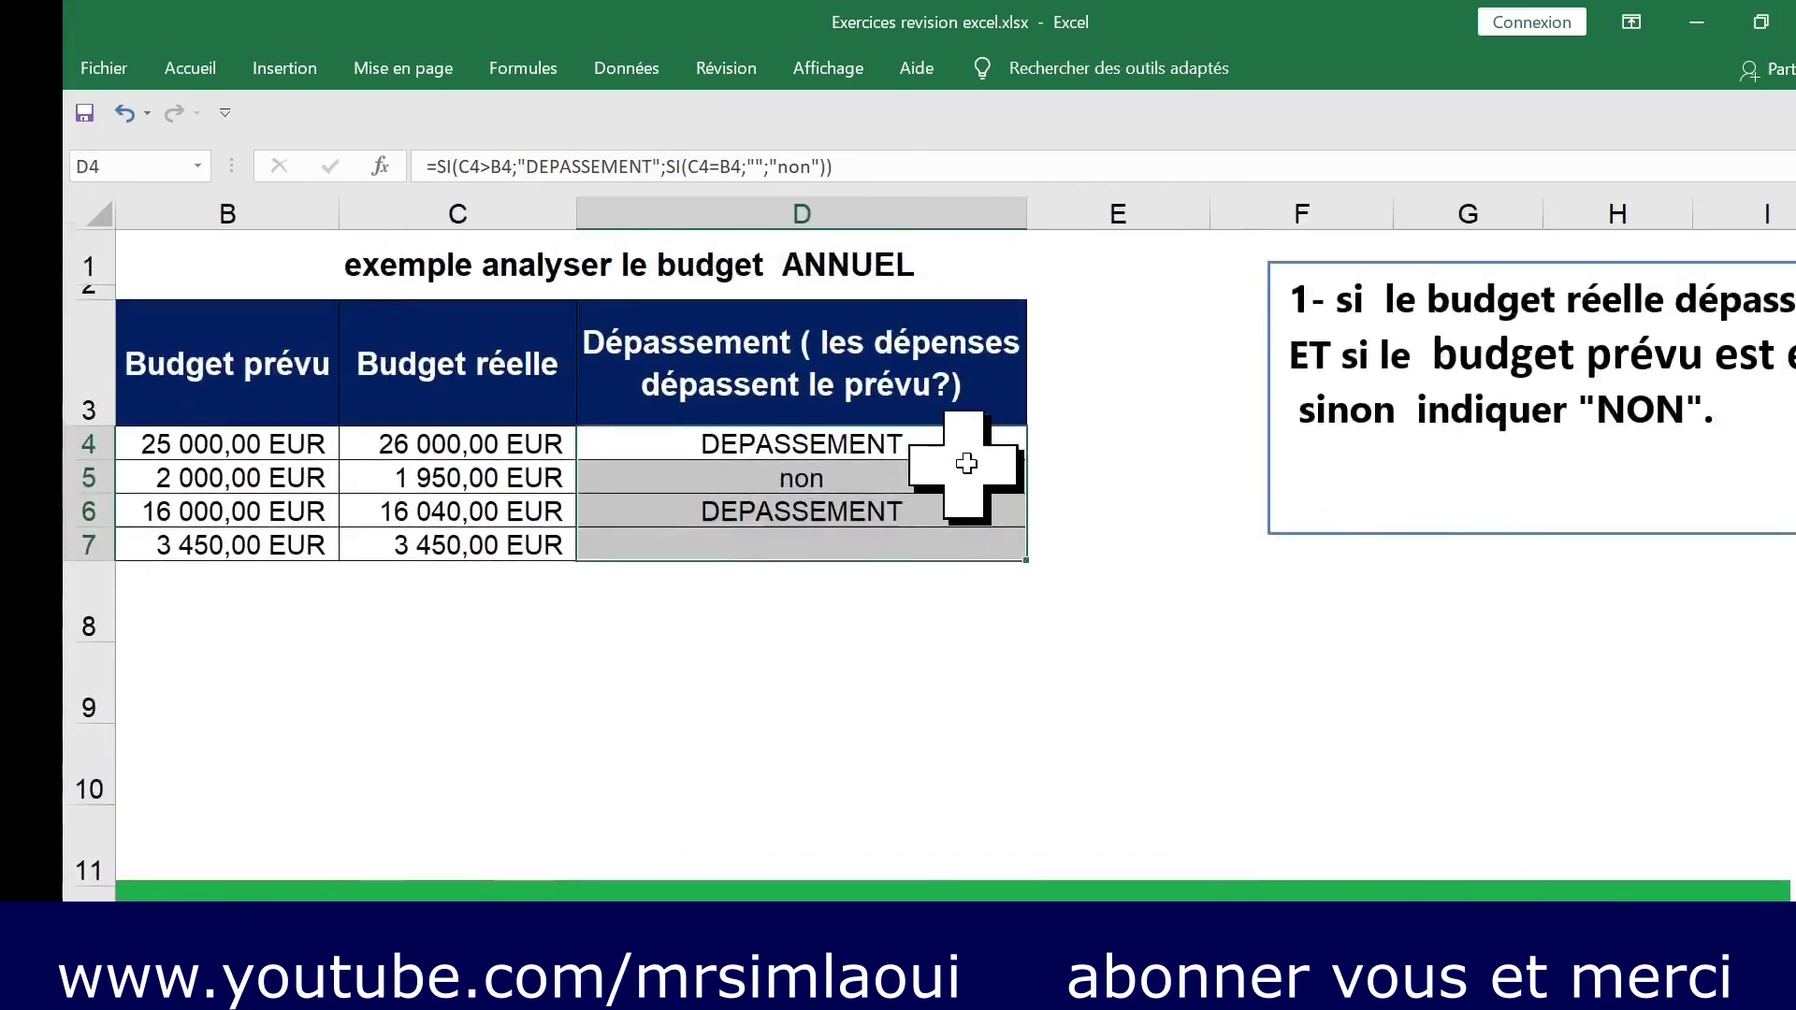
Replace "DEPASSEMENT" with "OVER" as the value if true in D4's SI function arguments.
left_click(989, 449)
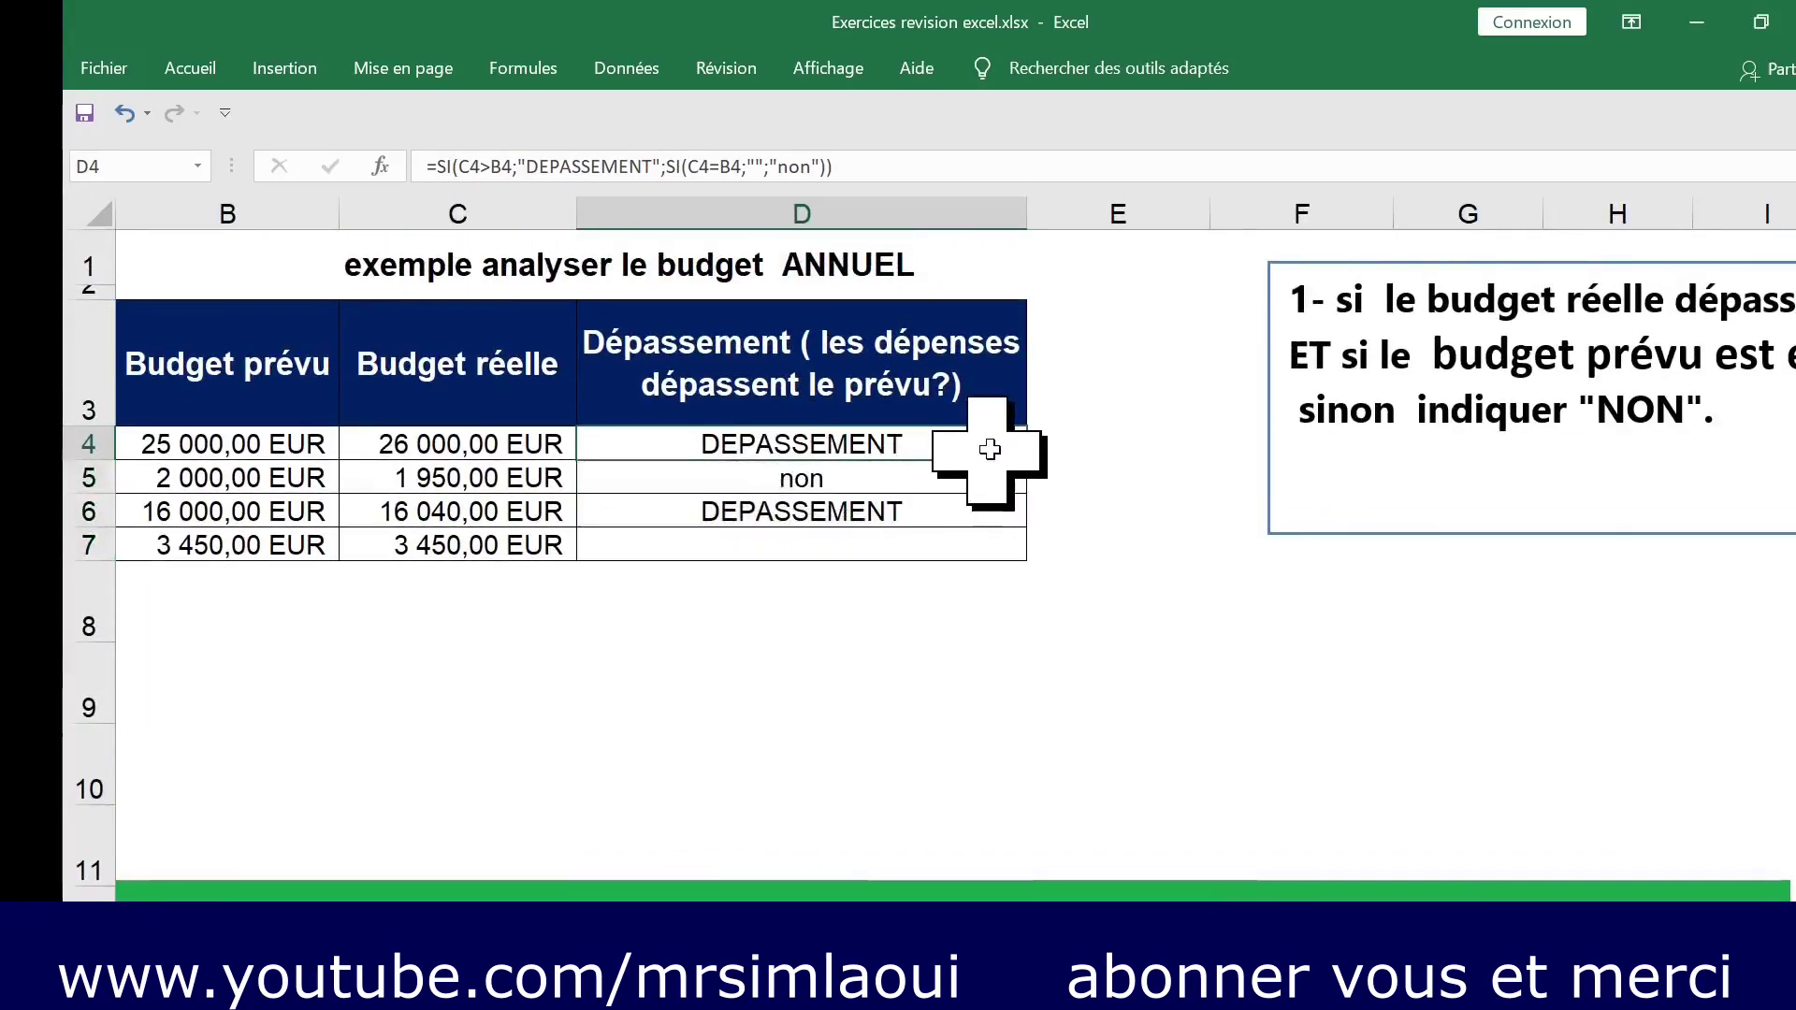
left_click(446, 168)
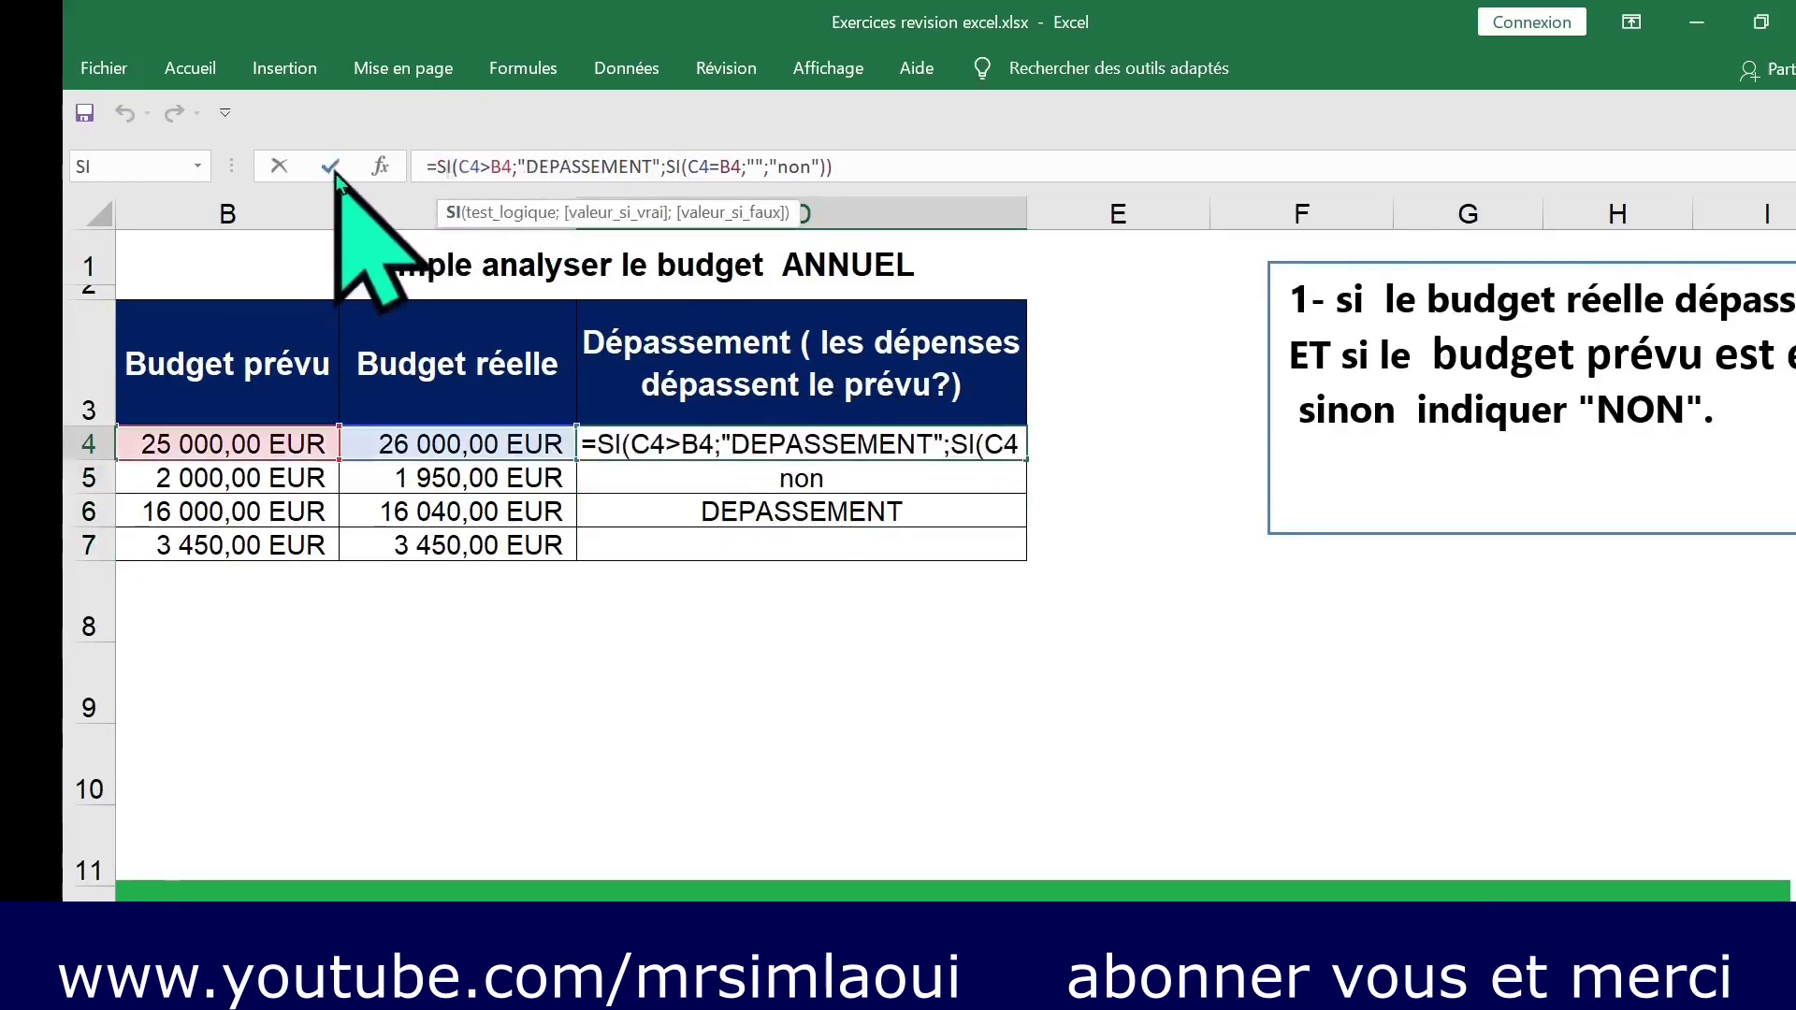
left_click(380, 169)
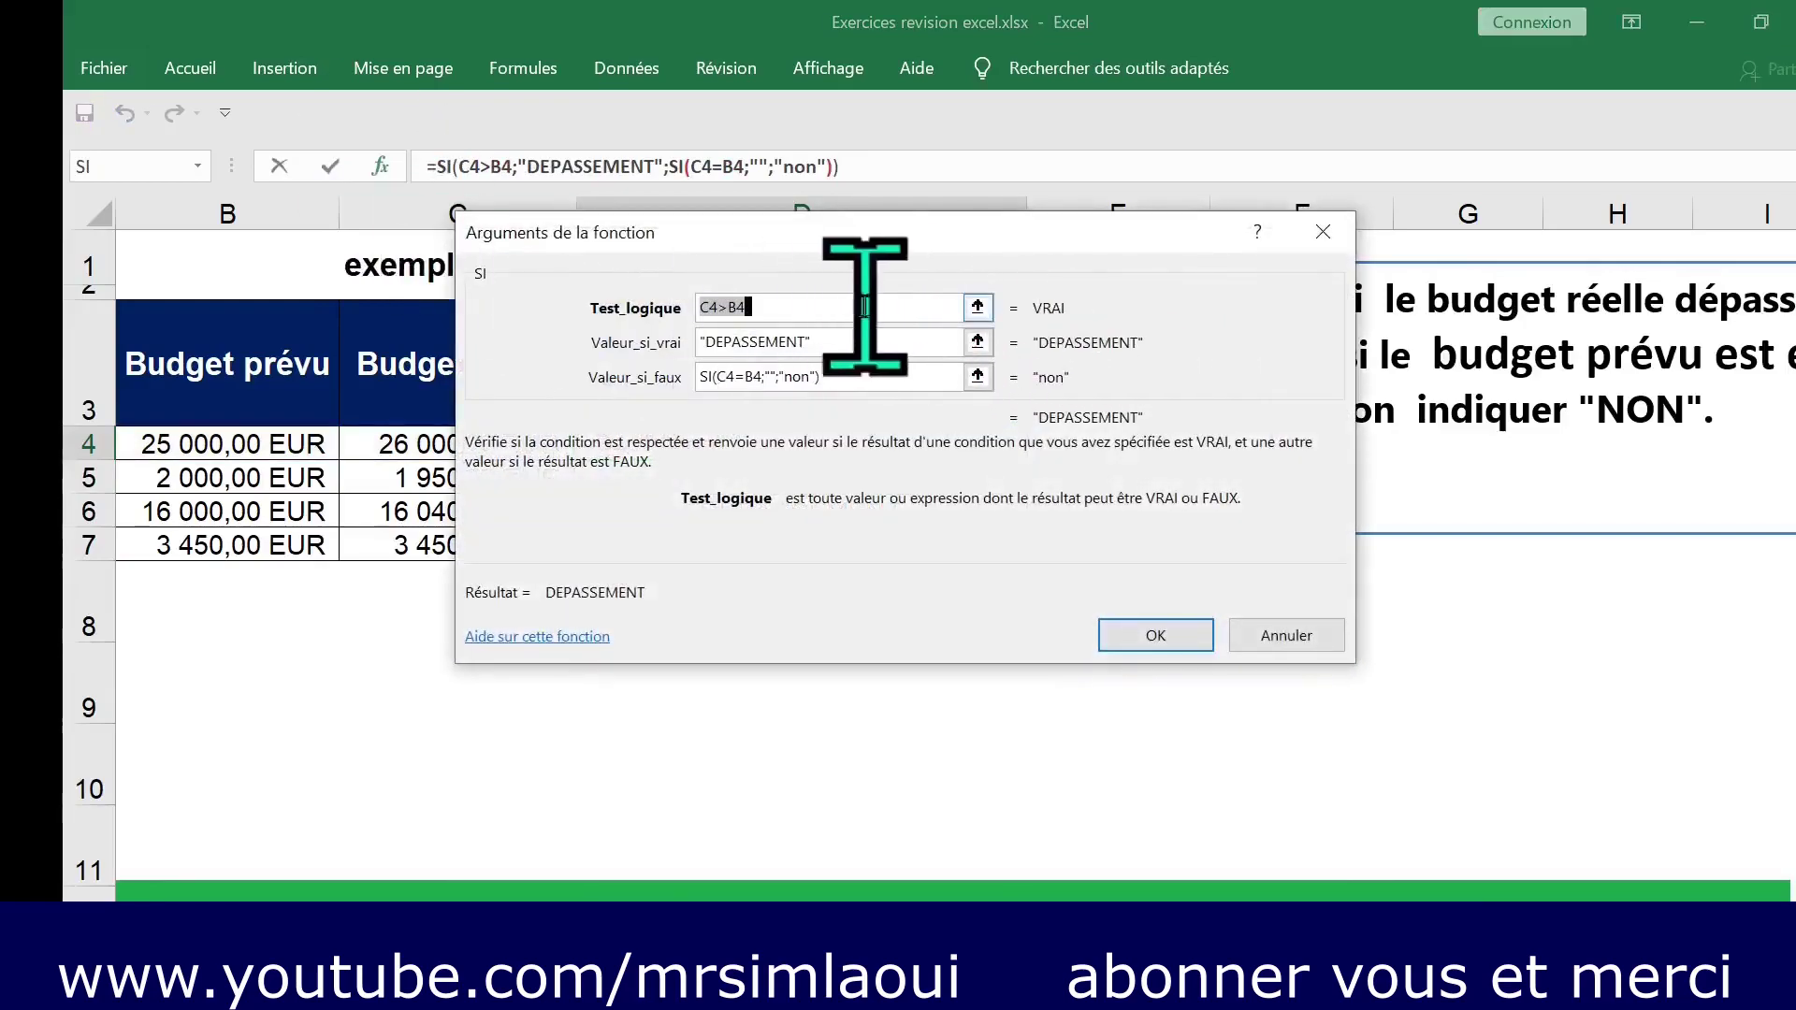
left_click(708, 343)
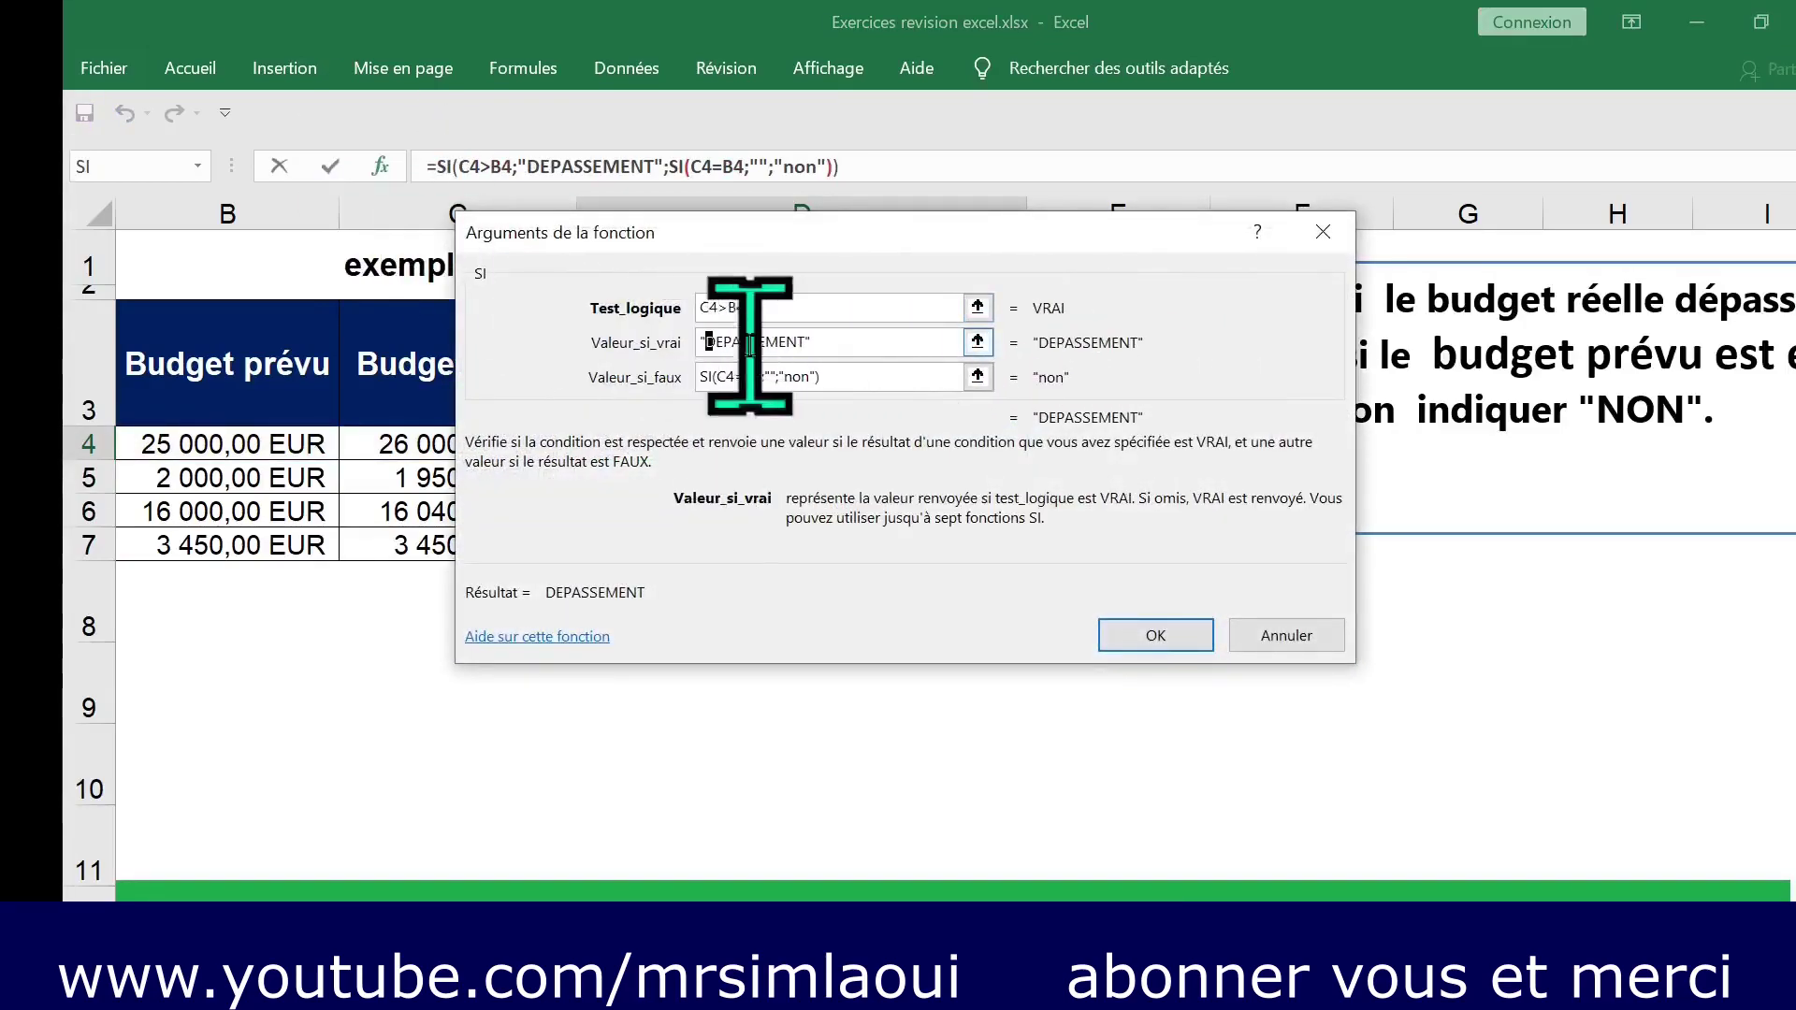
type("OVER")
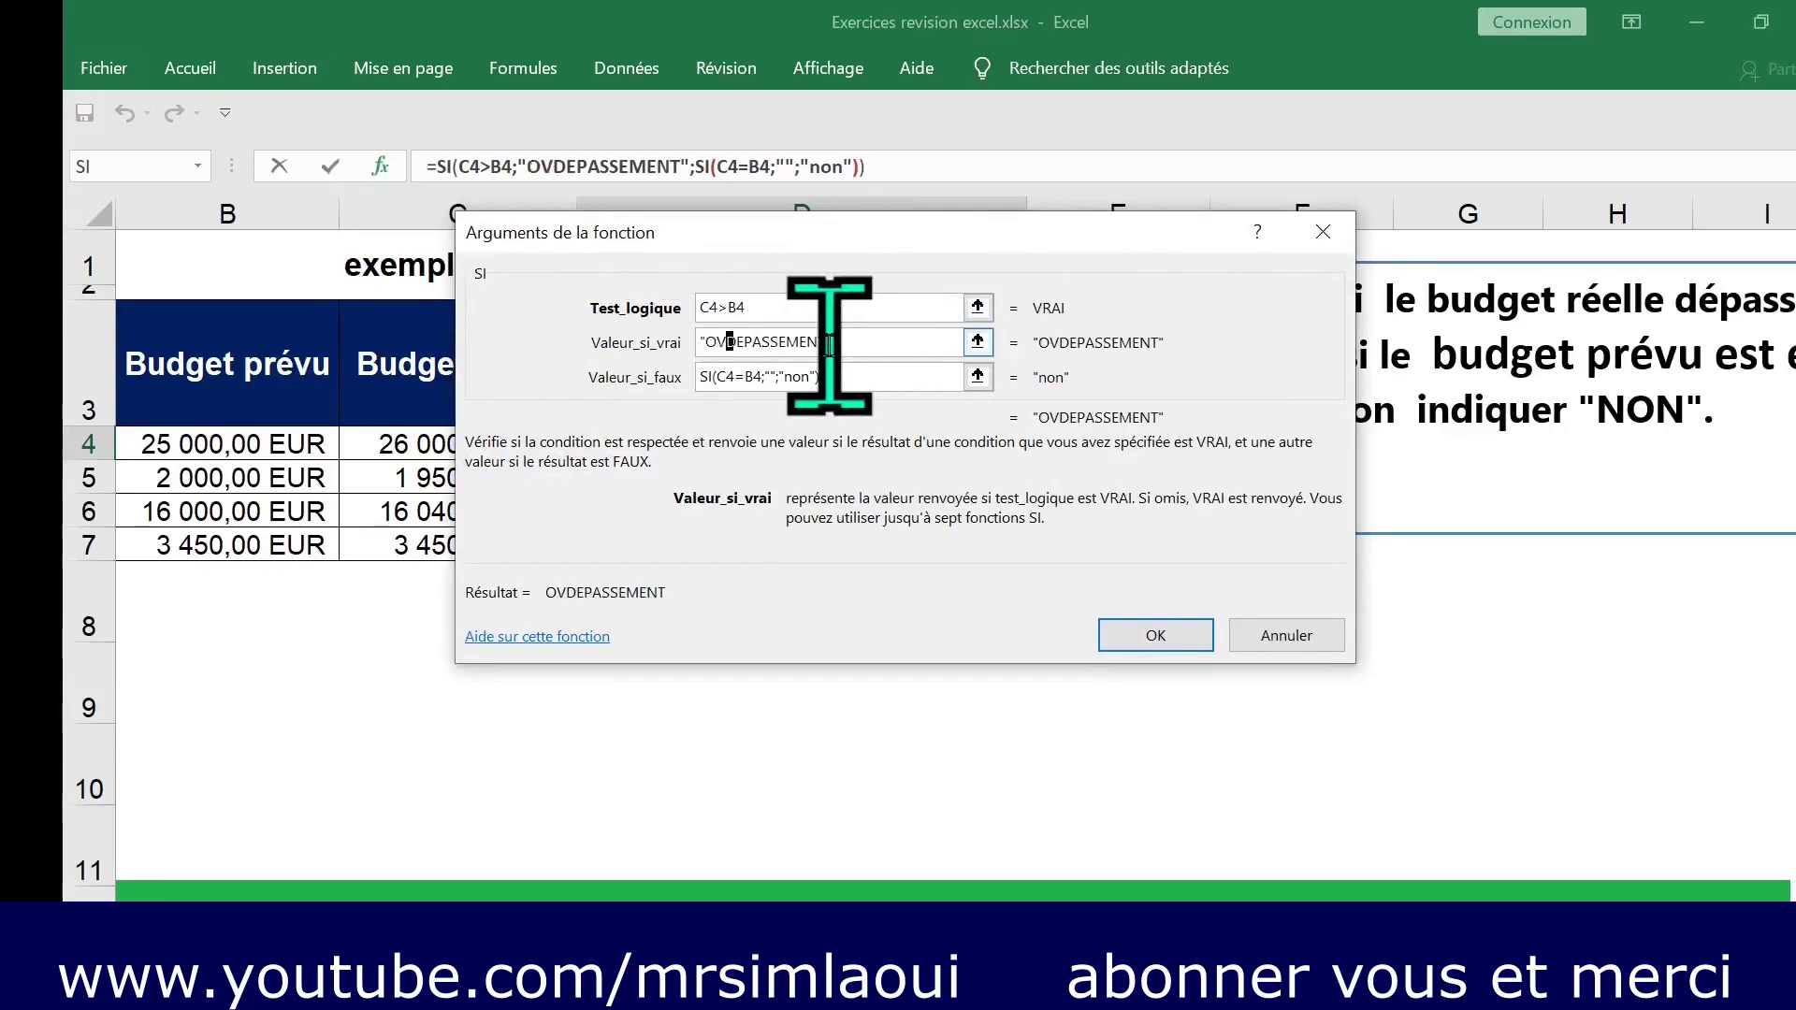
key("Delete")
key("Delete")
key("Delete")
key("Delete")
key("Delete")
key("Delete")
key("Delete")
key("Delete")
key("Delete")
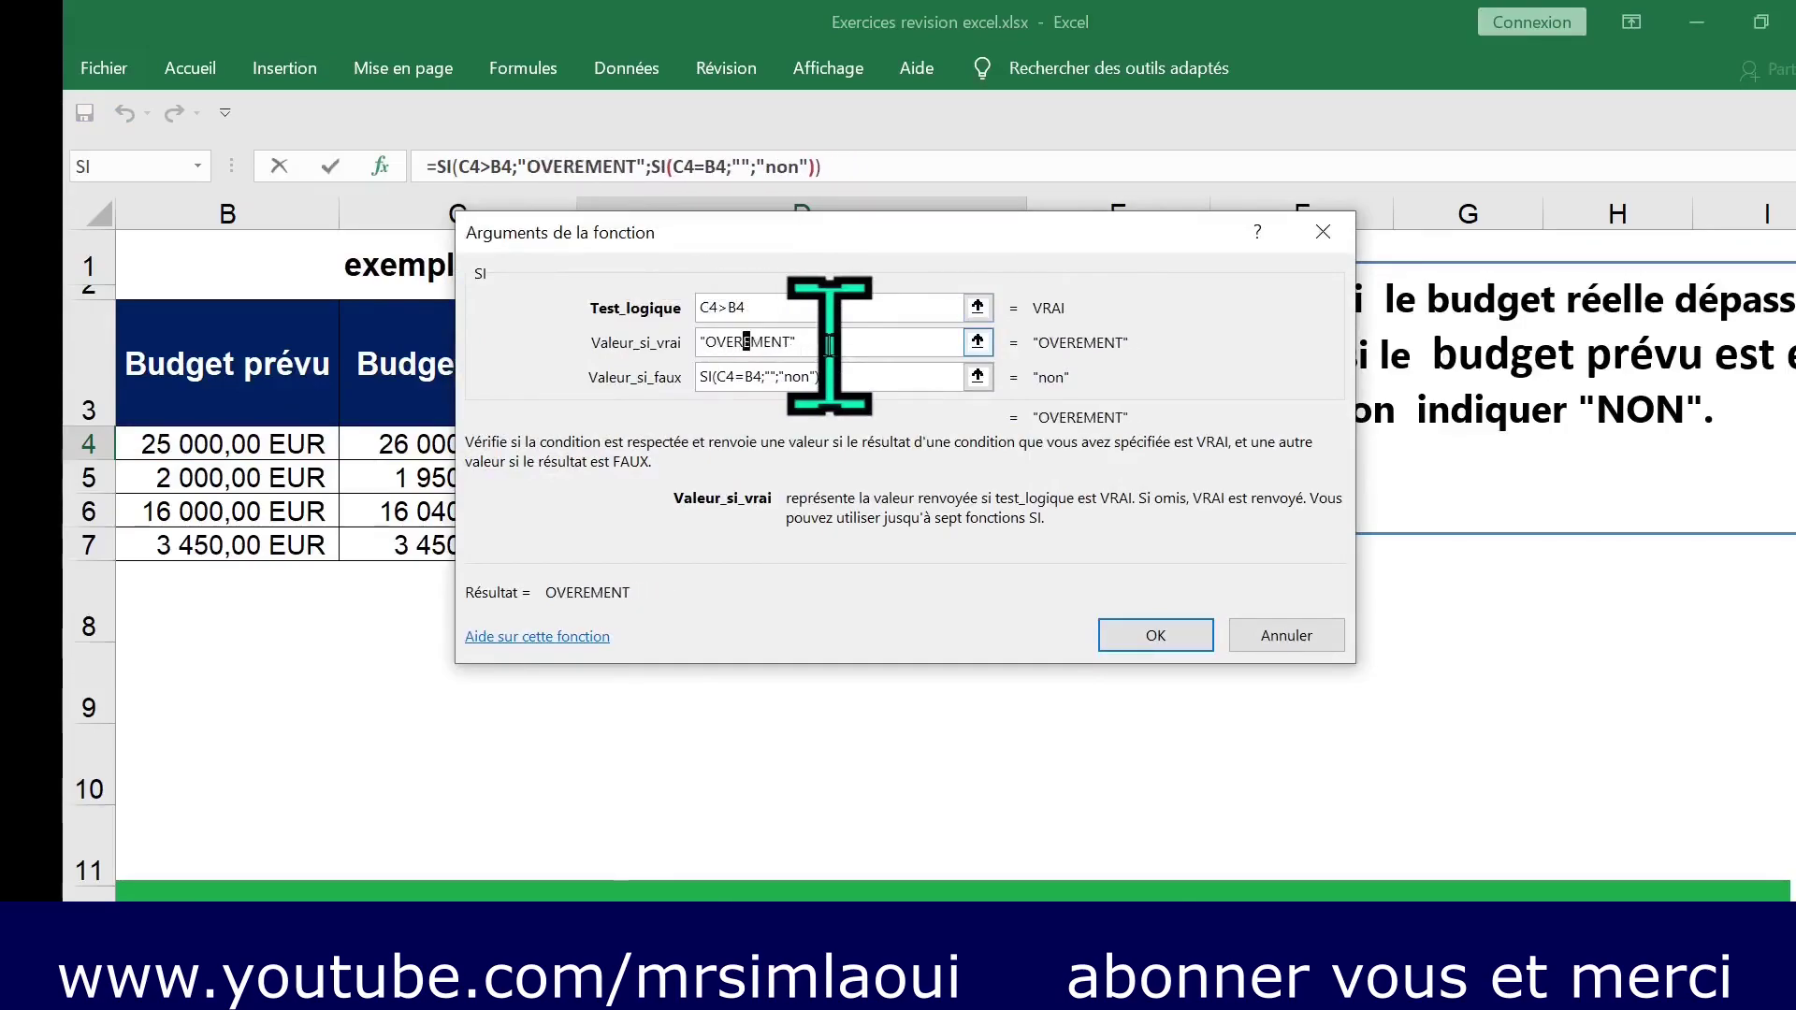
key("Delete")
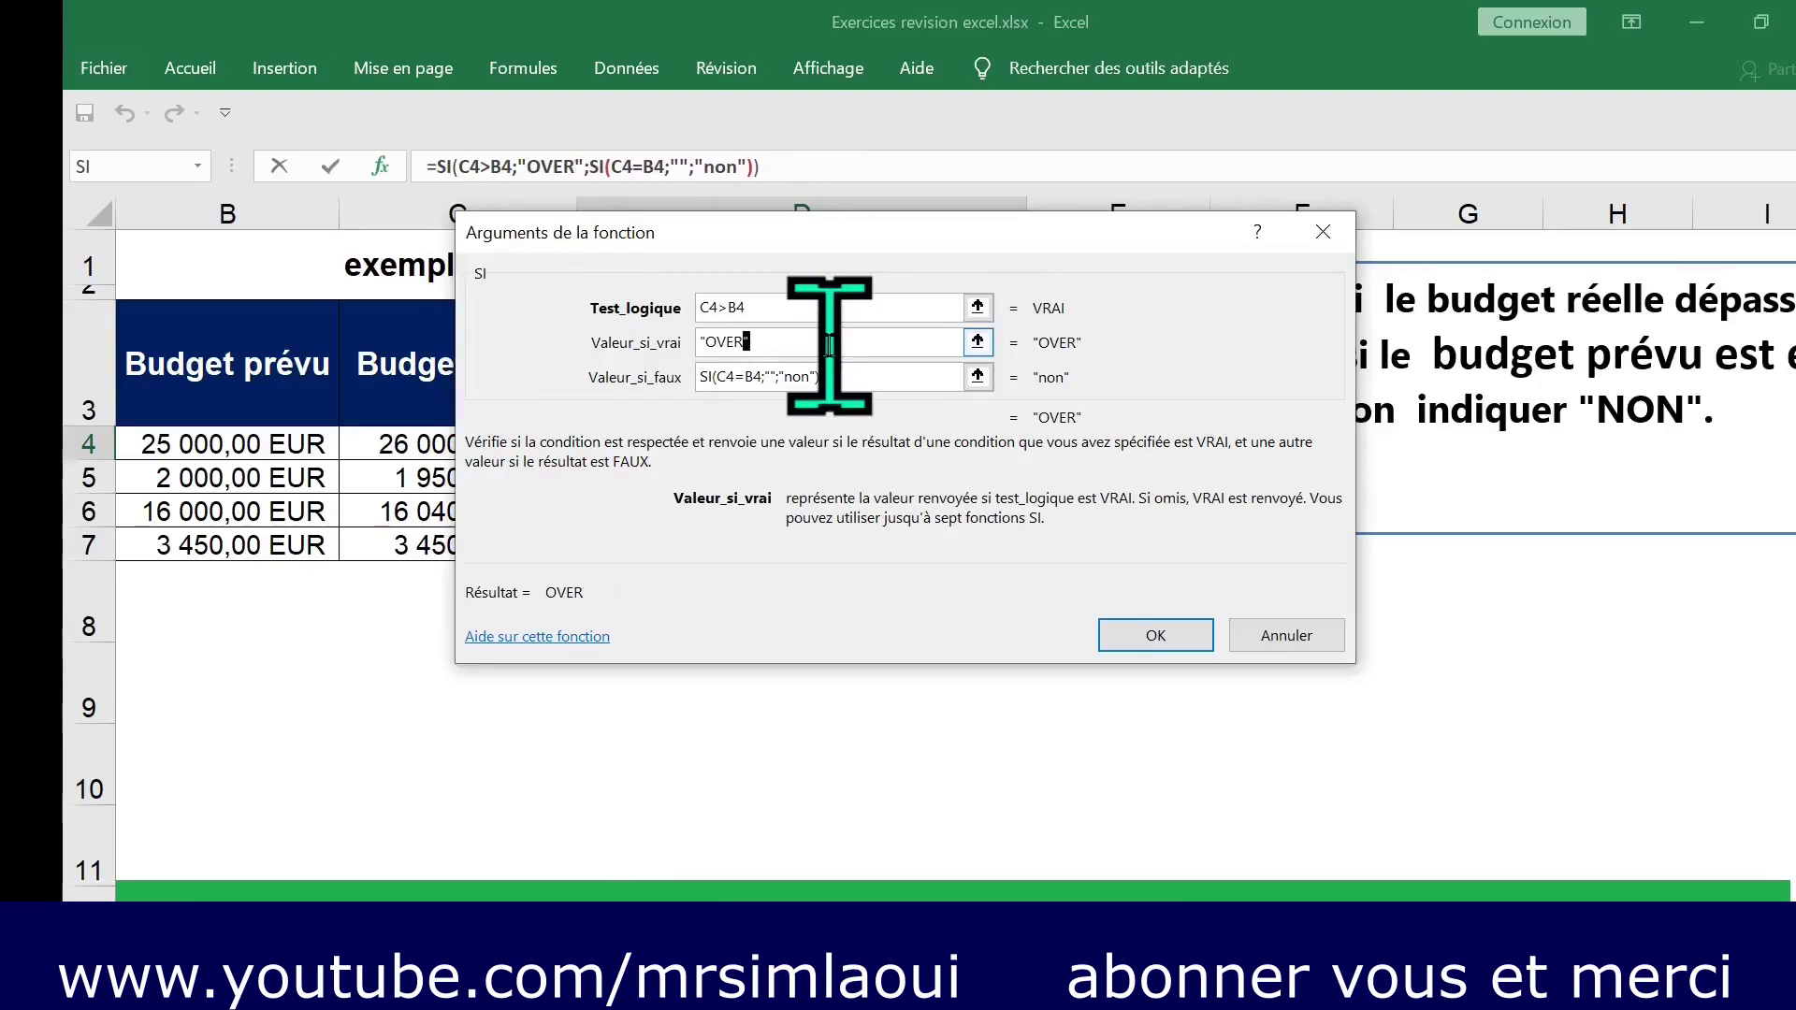
Replace "non" with "IL REST ENCORE" in D4's nested SI, accept the arguments, and copy the formula down to D7.
left_click(862, 385)
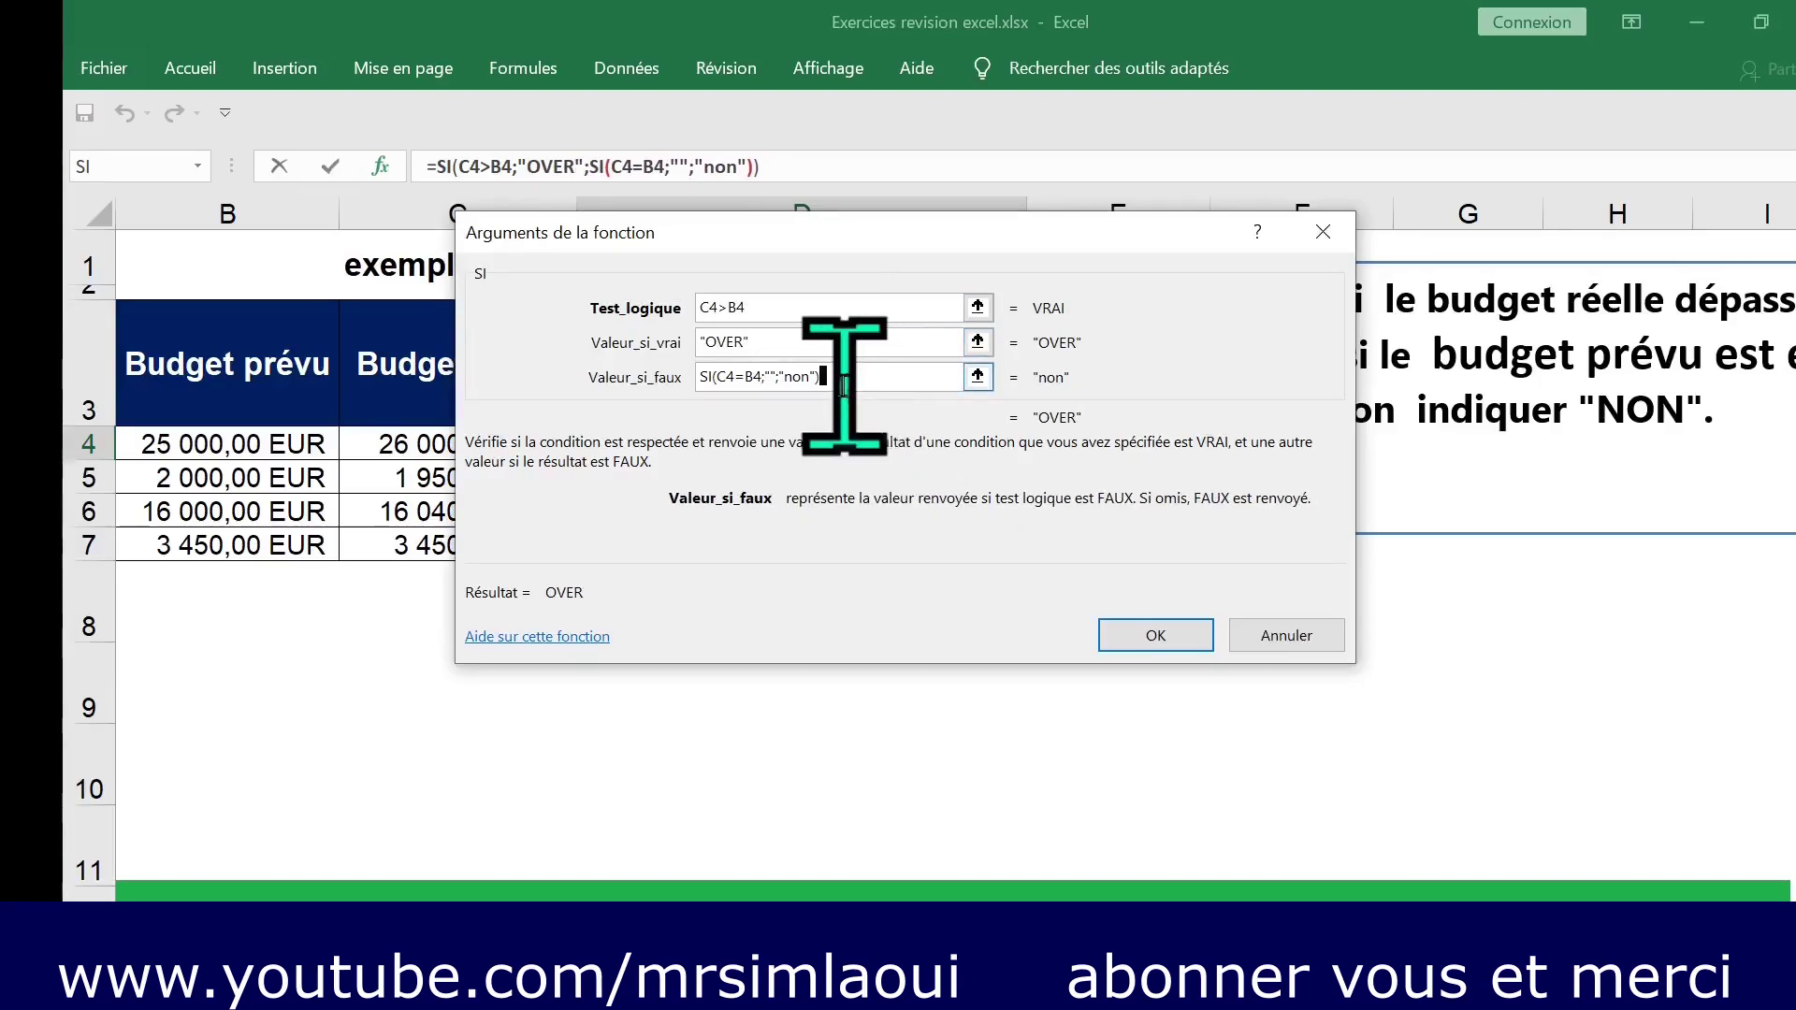
left_click(790, 377)
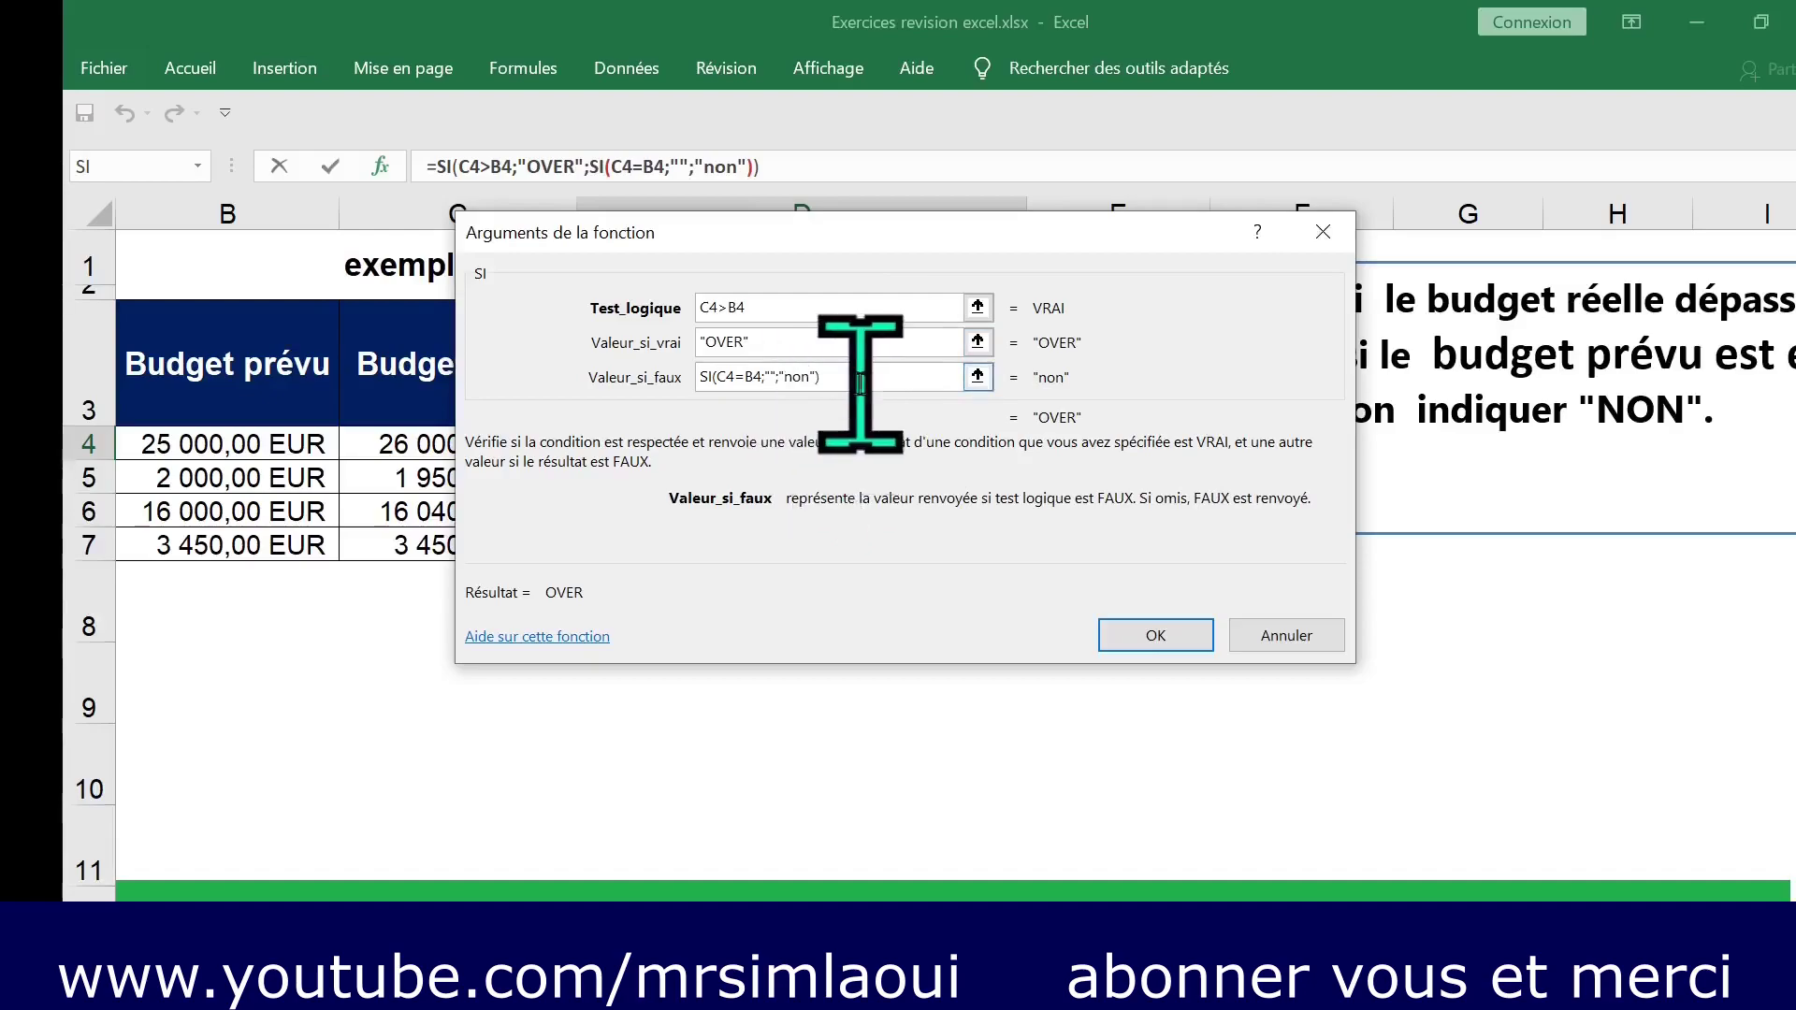
type("IL RE")
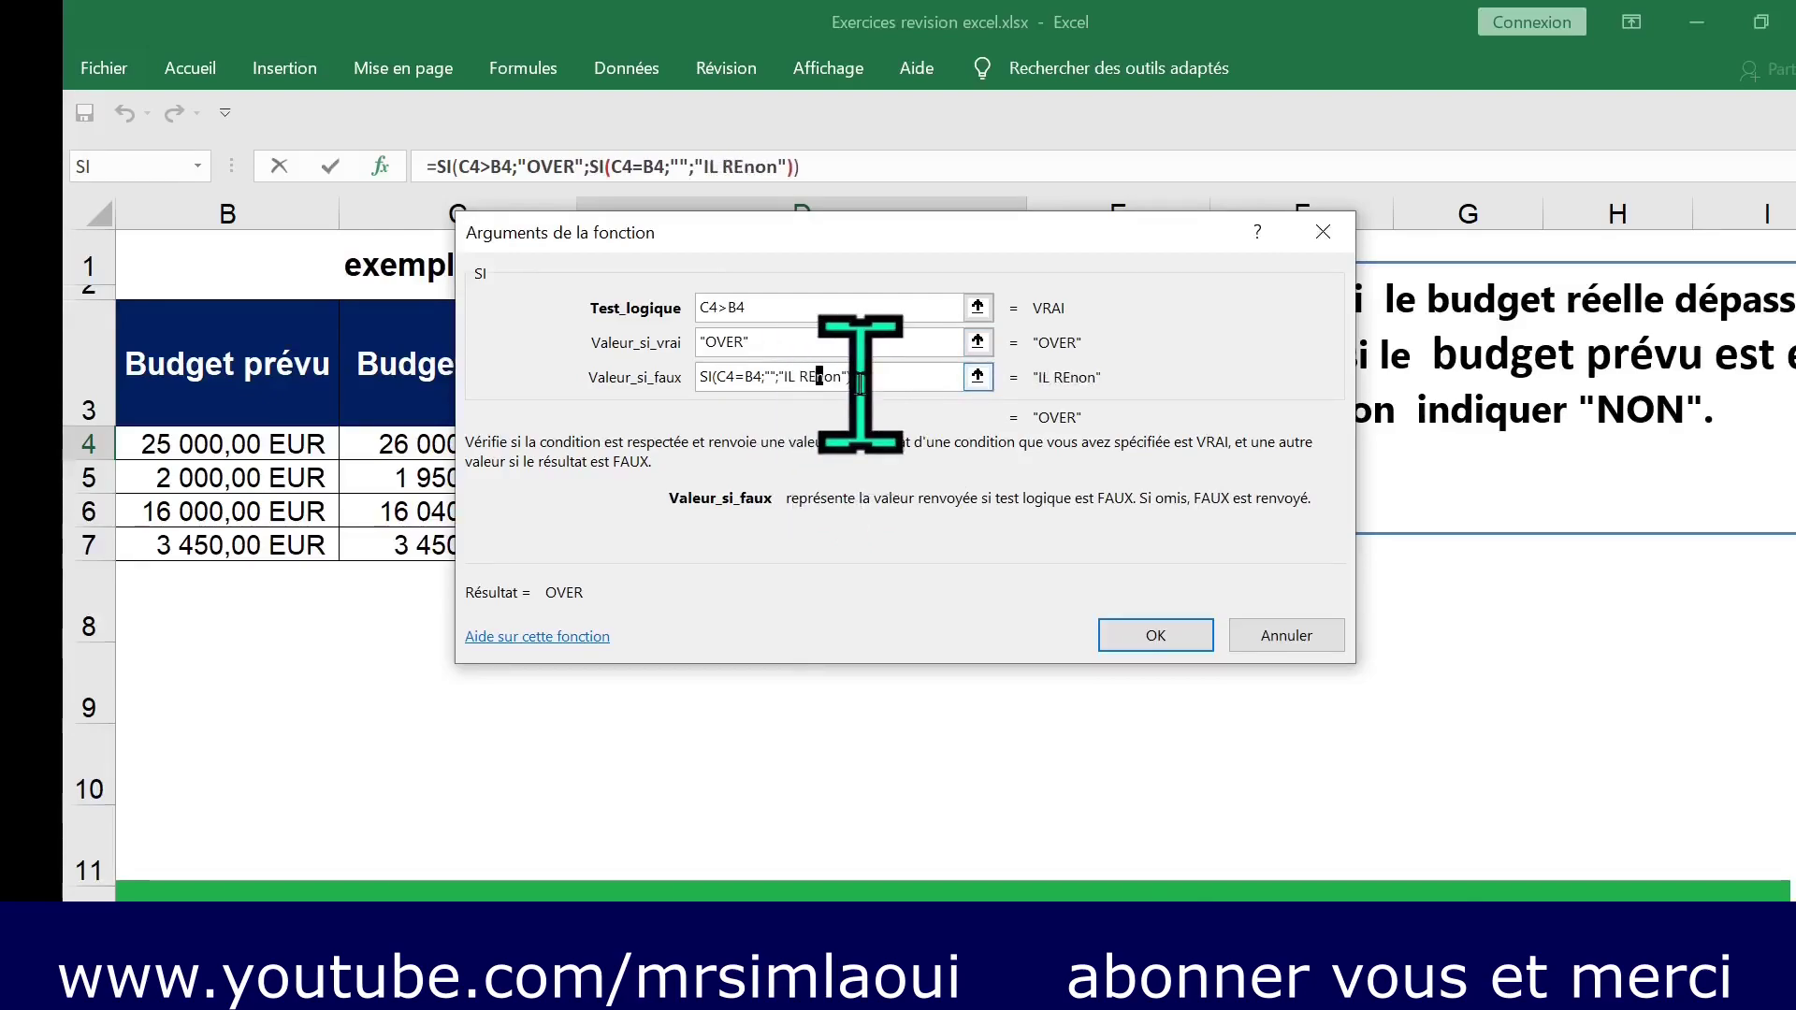
type("ST ENCORE")
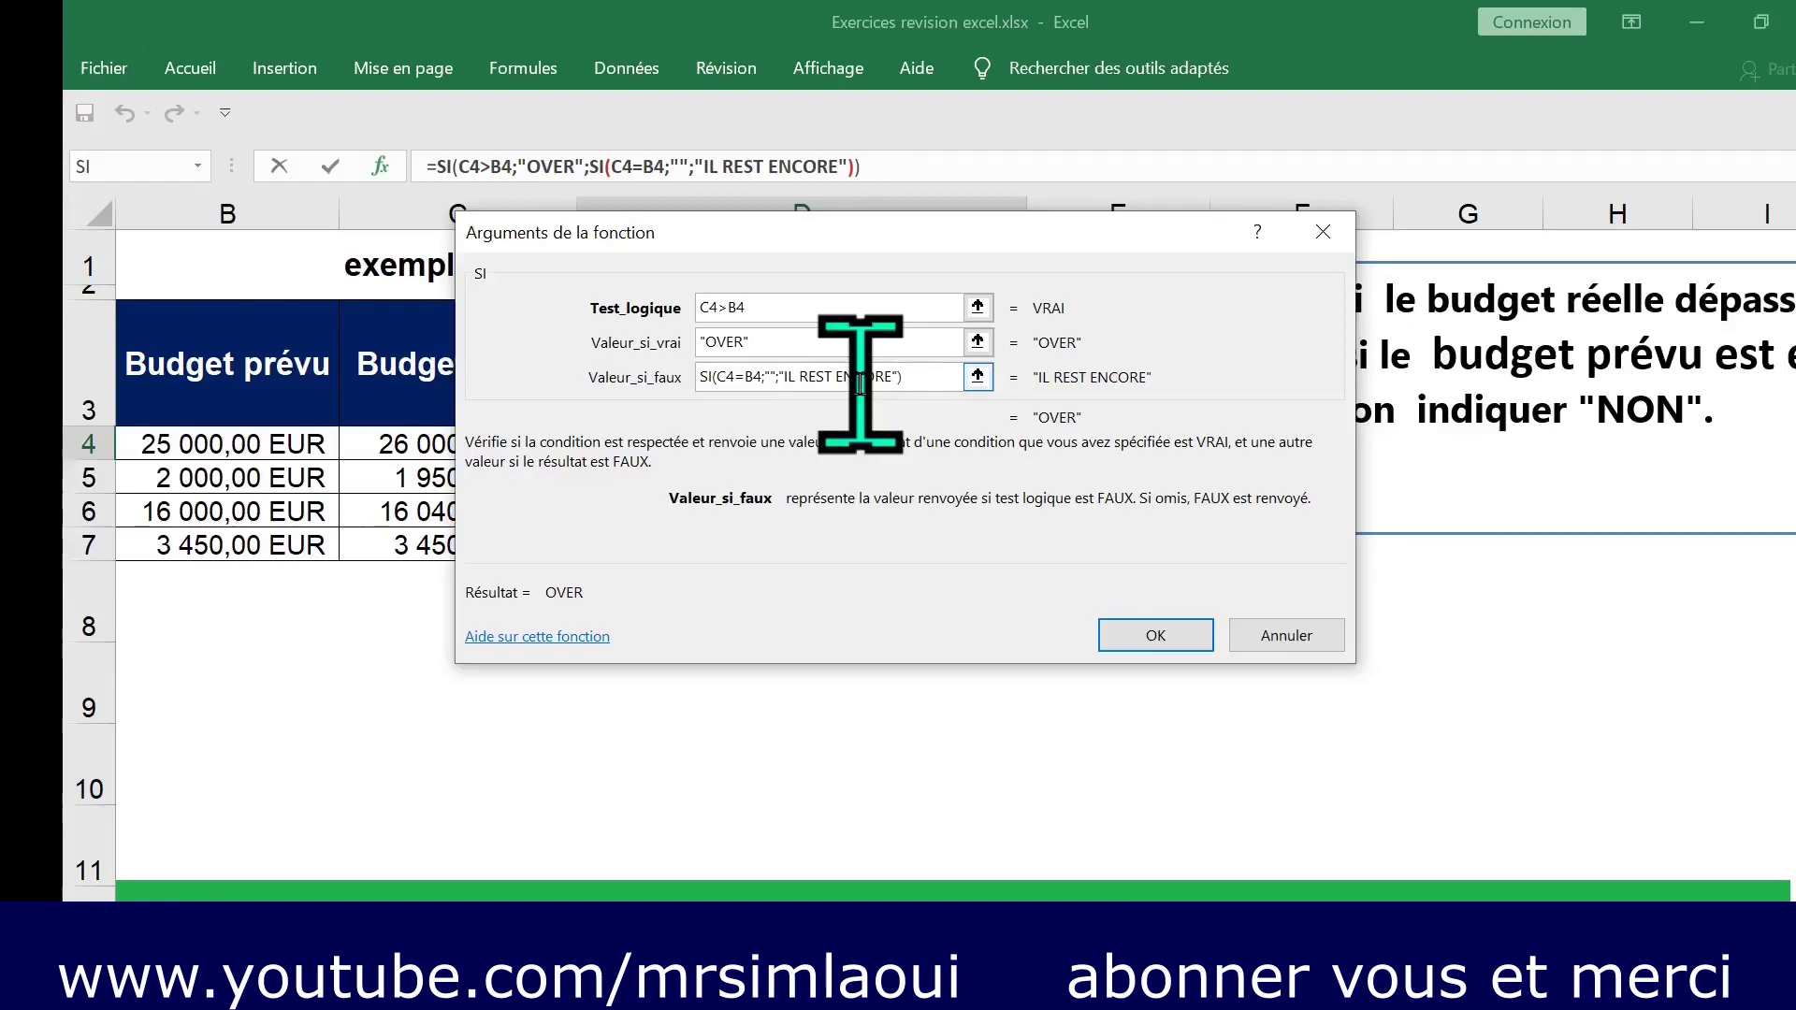
left_click(1154, 636)
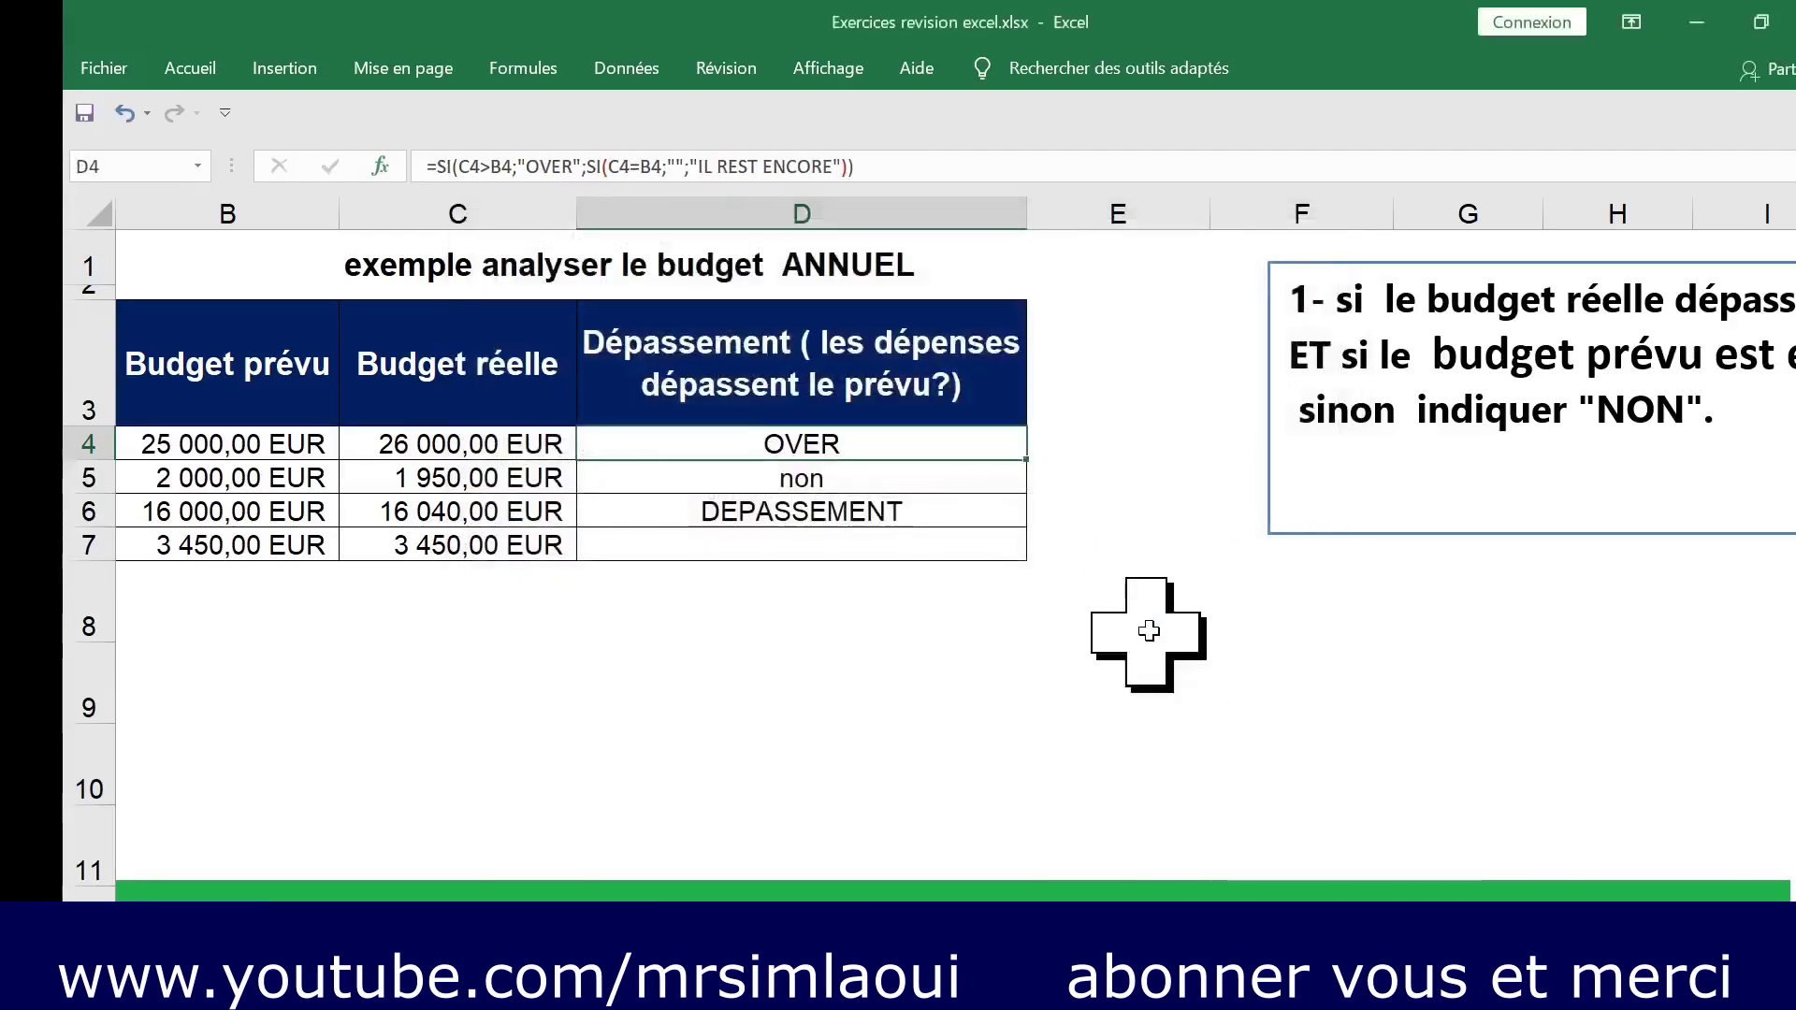
double_click(1026, 460)
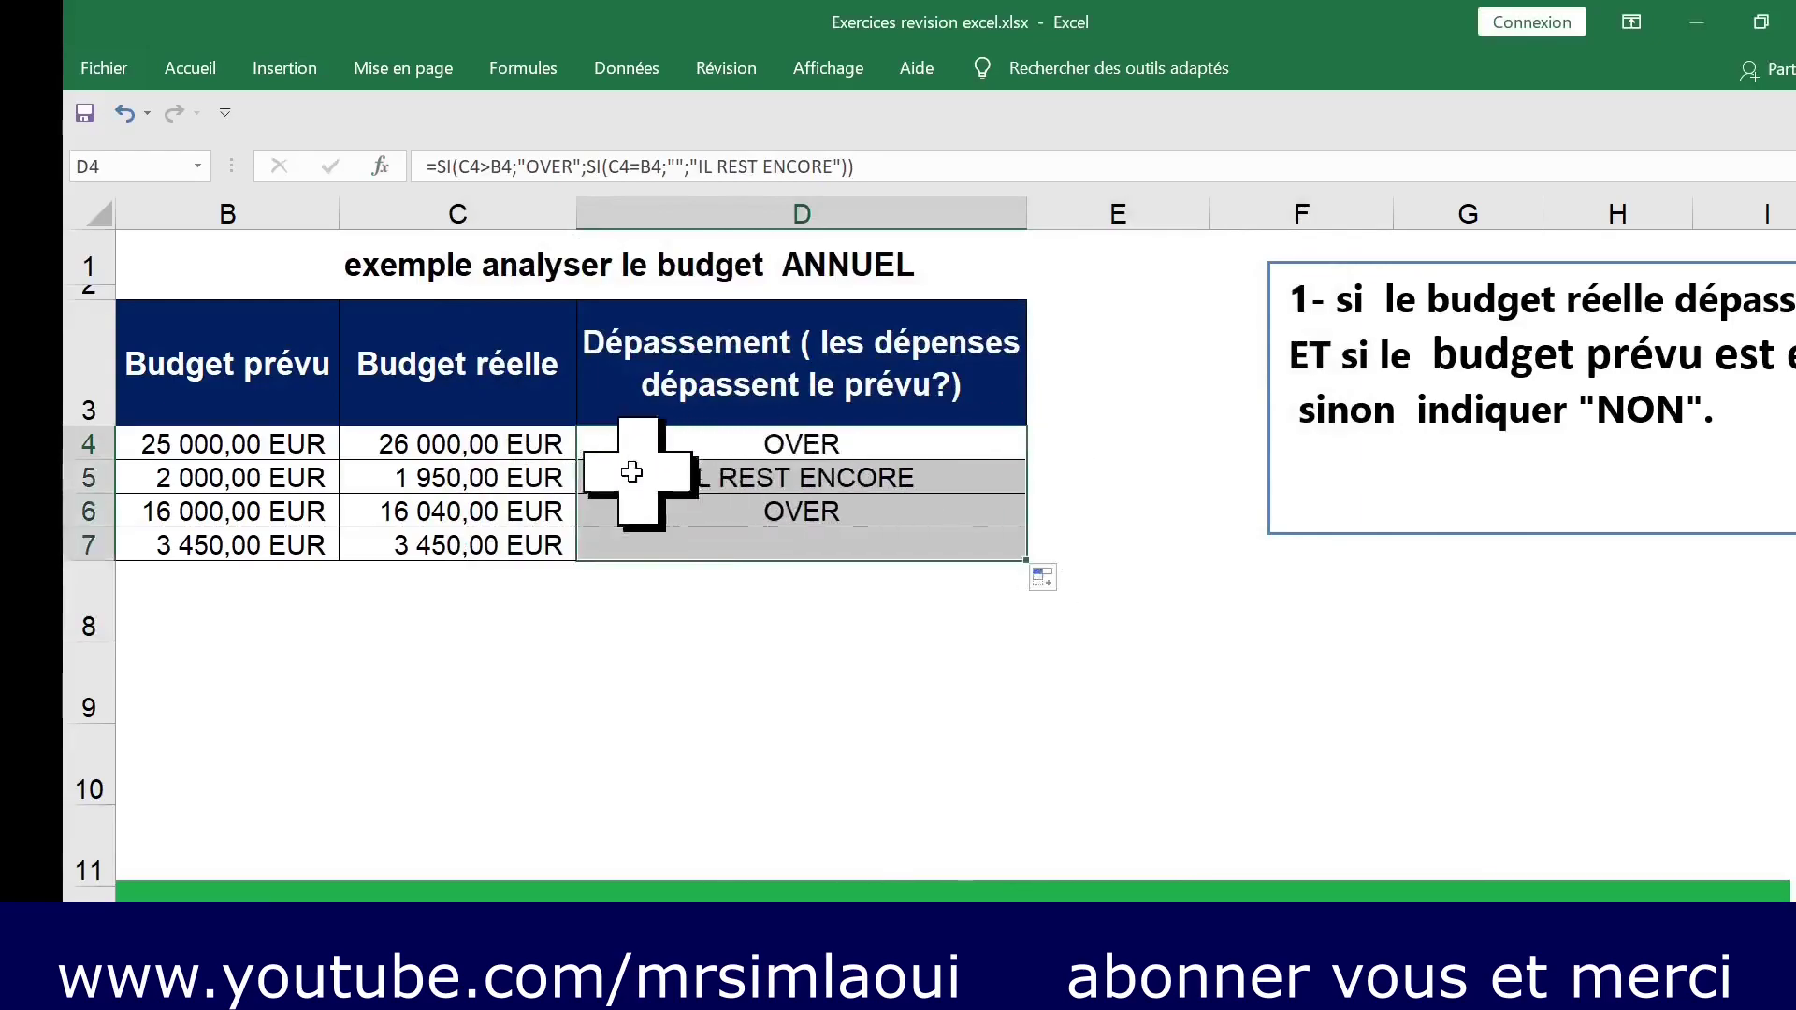
Compare the planned and actual budgets for alimentations with the overrun result in row 5.
left_click(477, 472)
key("Left")
key("Left")
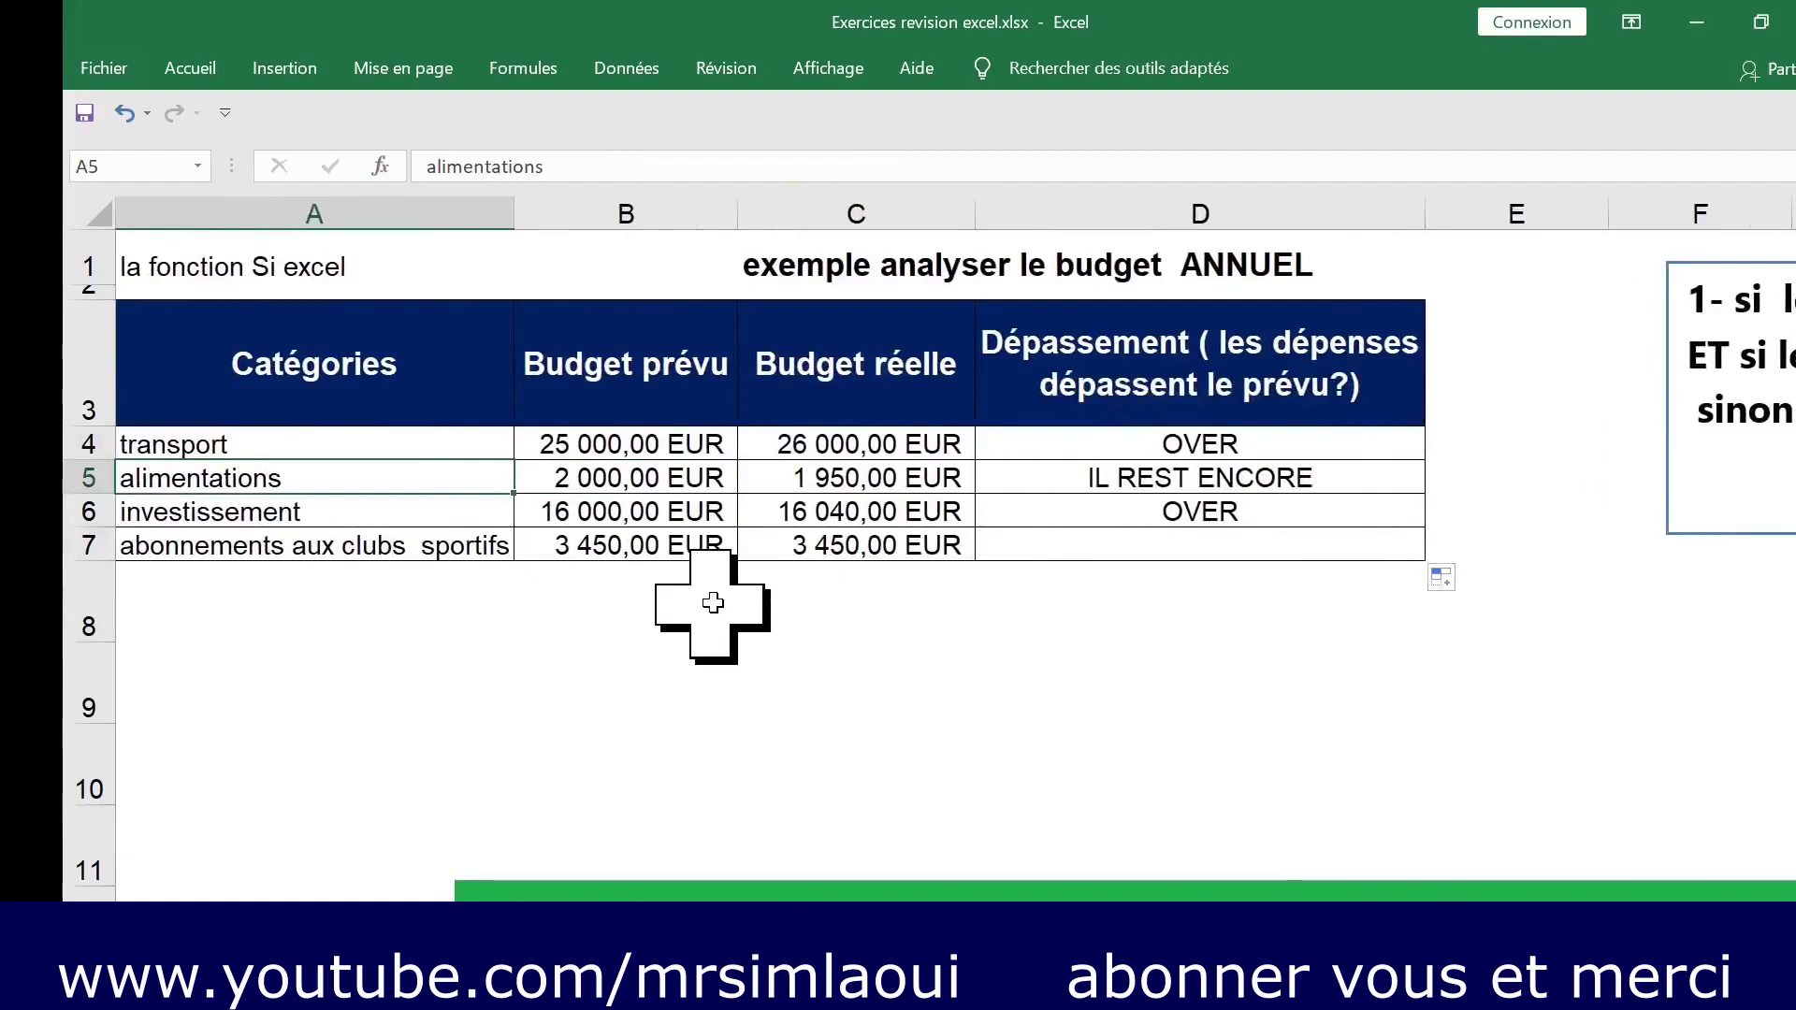
key("Right")
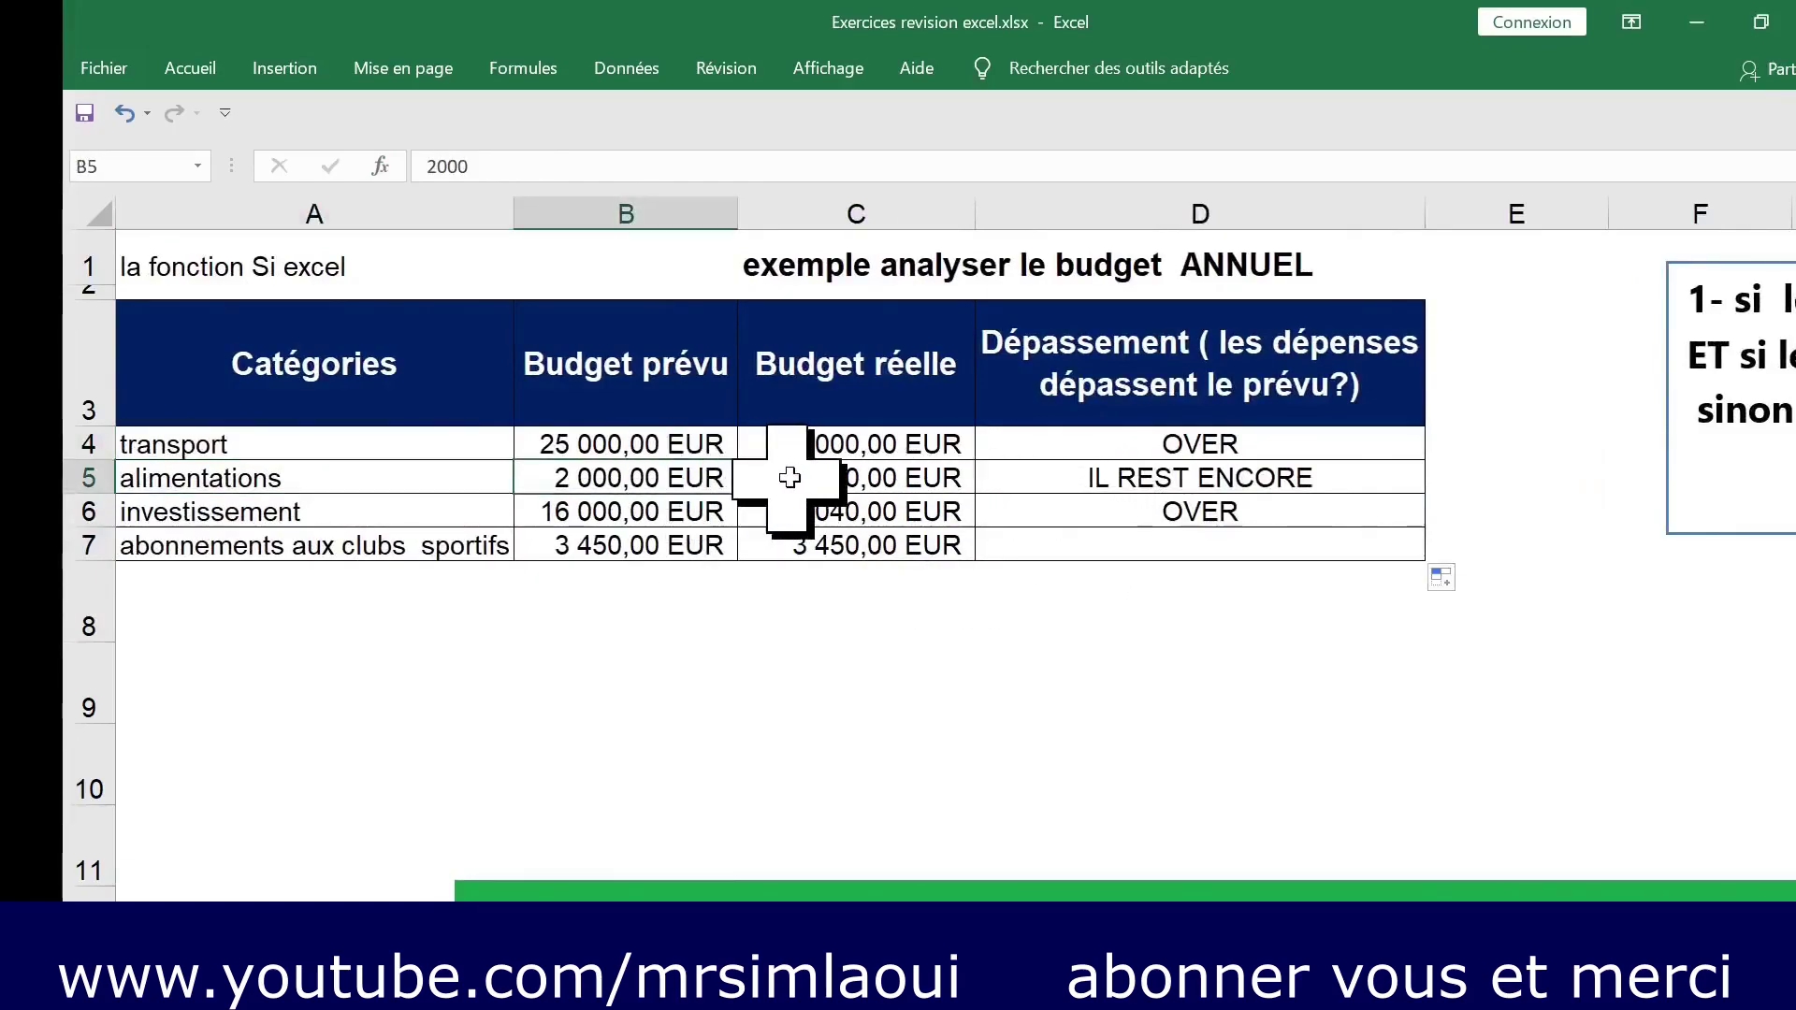
key("Right")
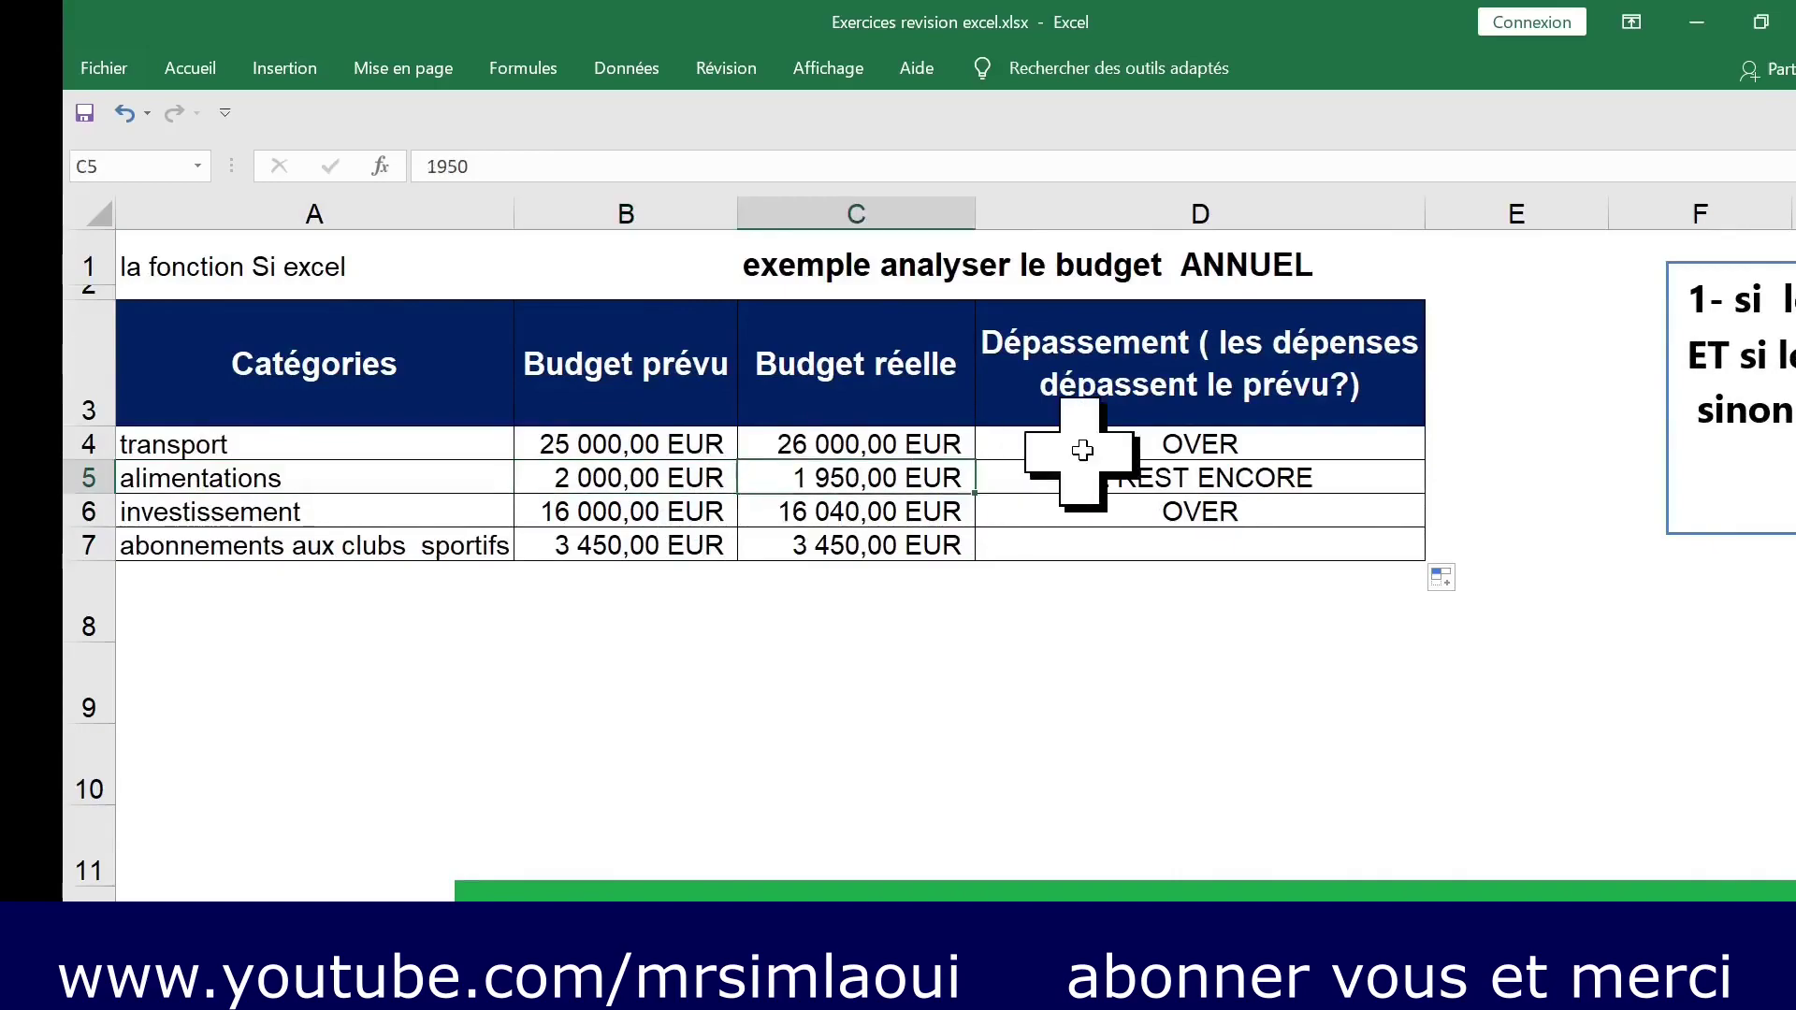
left_click_drag(221, 475, 1173, 477)
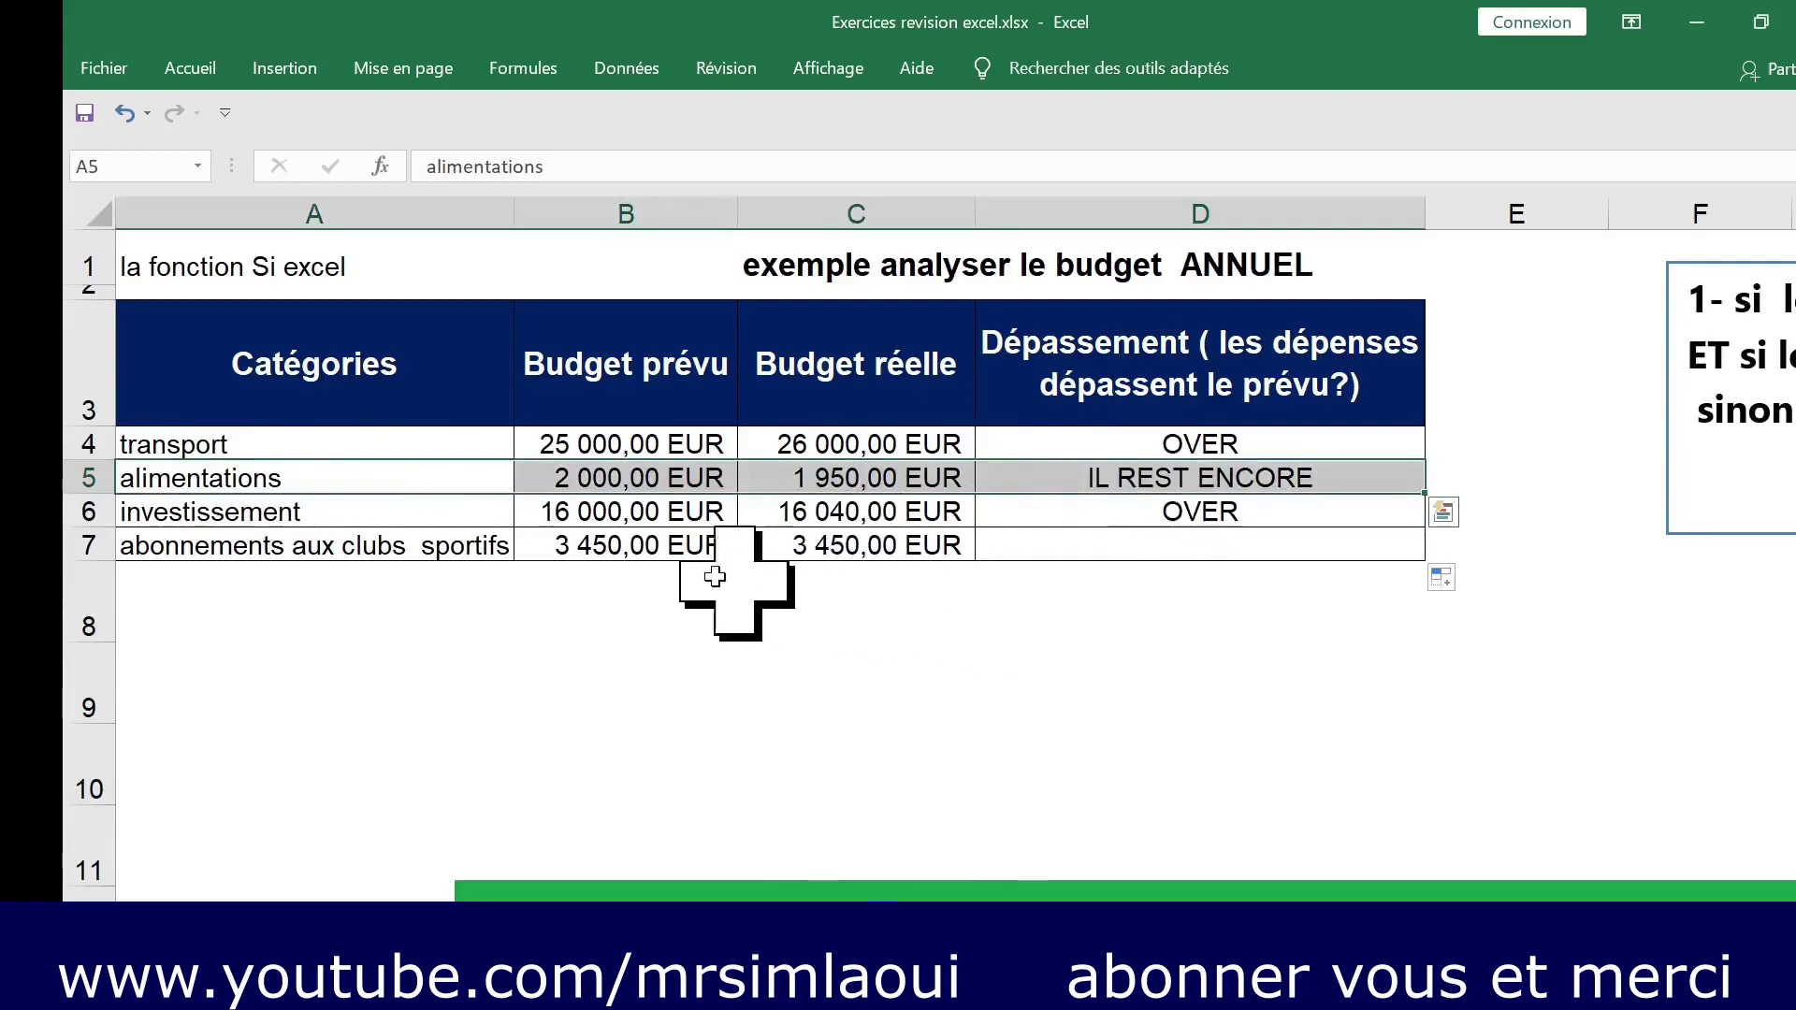
left_click(612, 550)
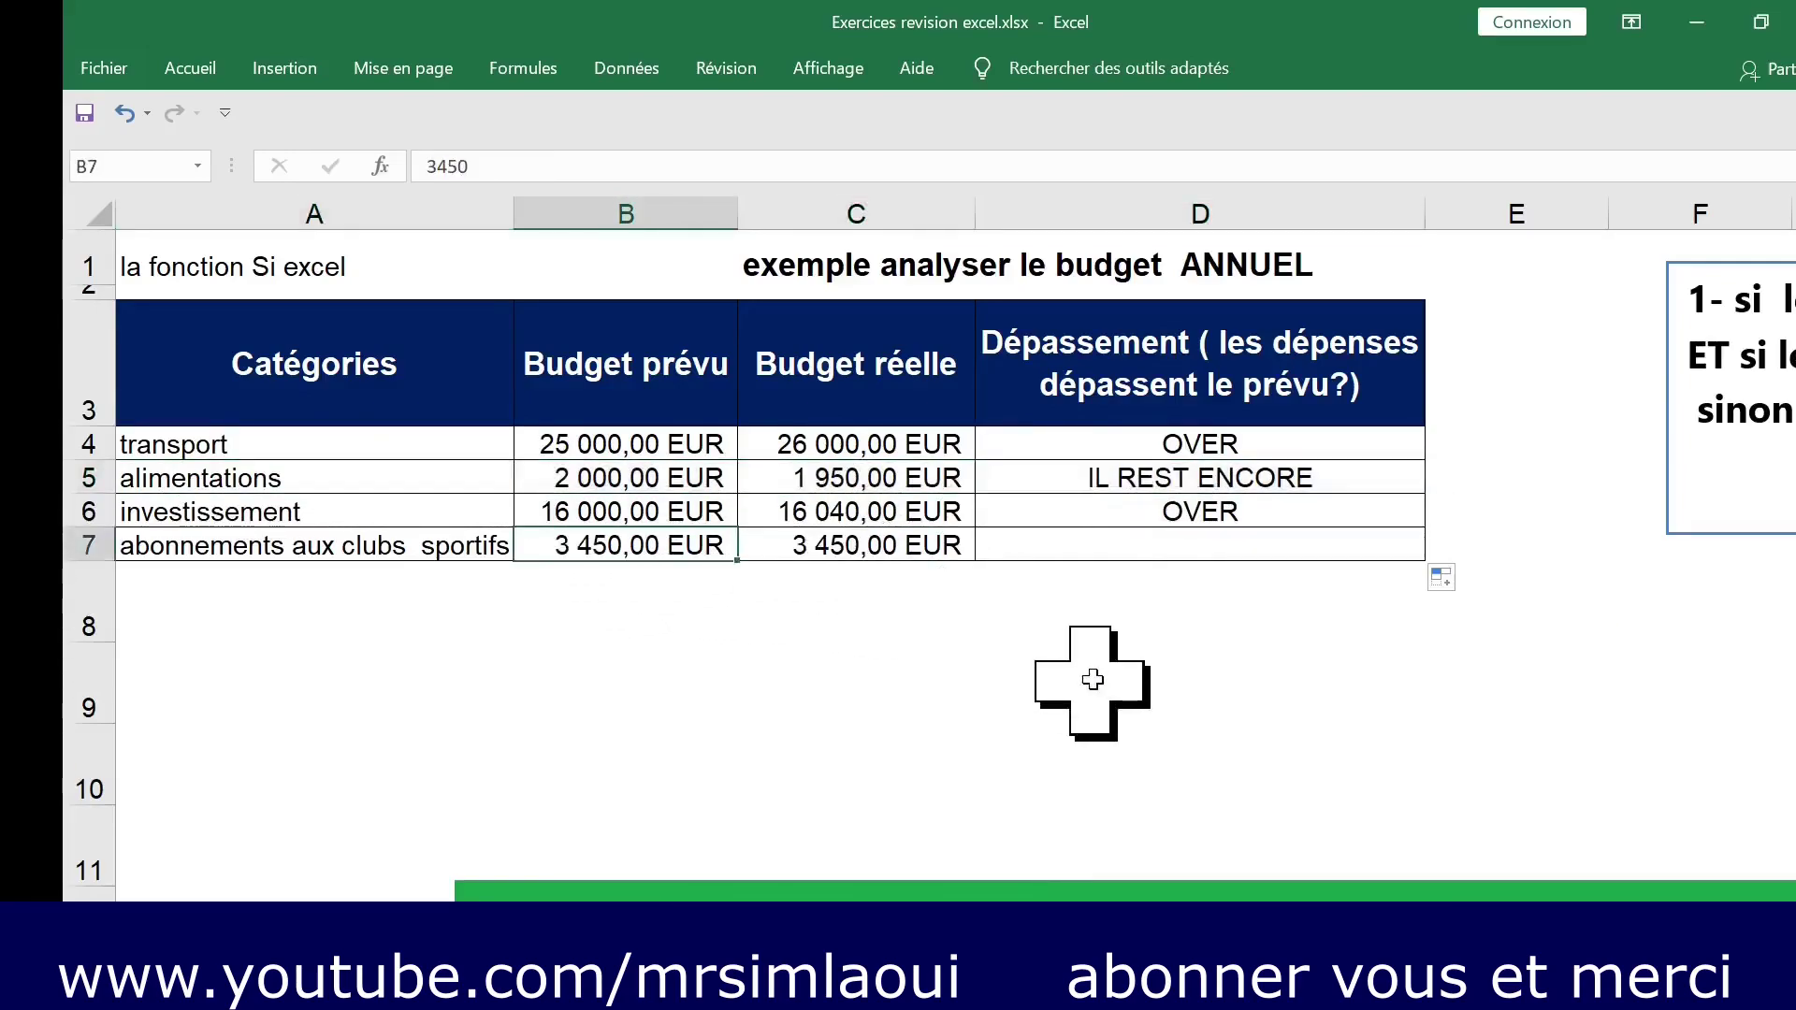
Set the actual investissement budget in C6 to 150000 and check the overrun formula in D6.
left_click(561, 511)
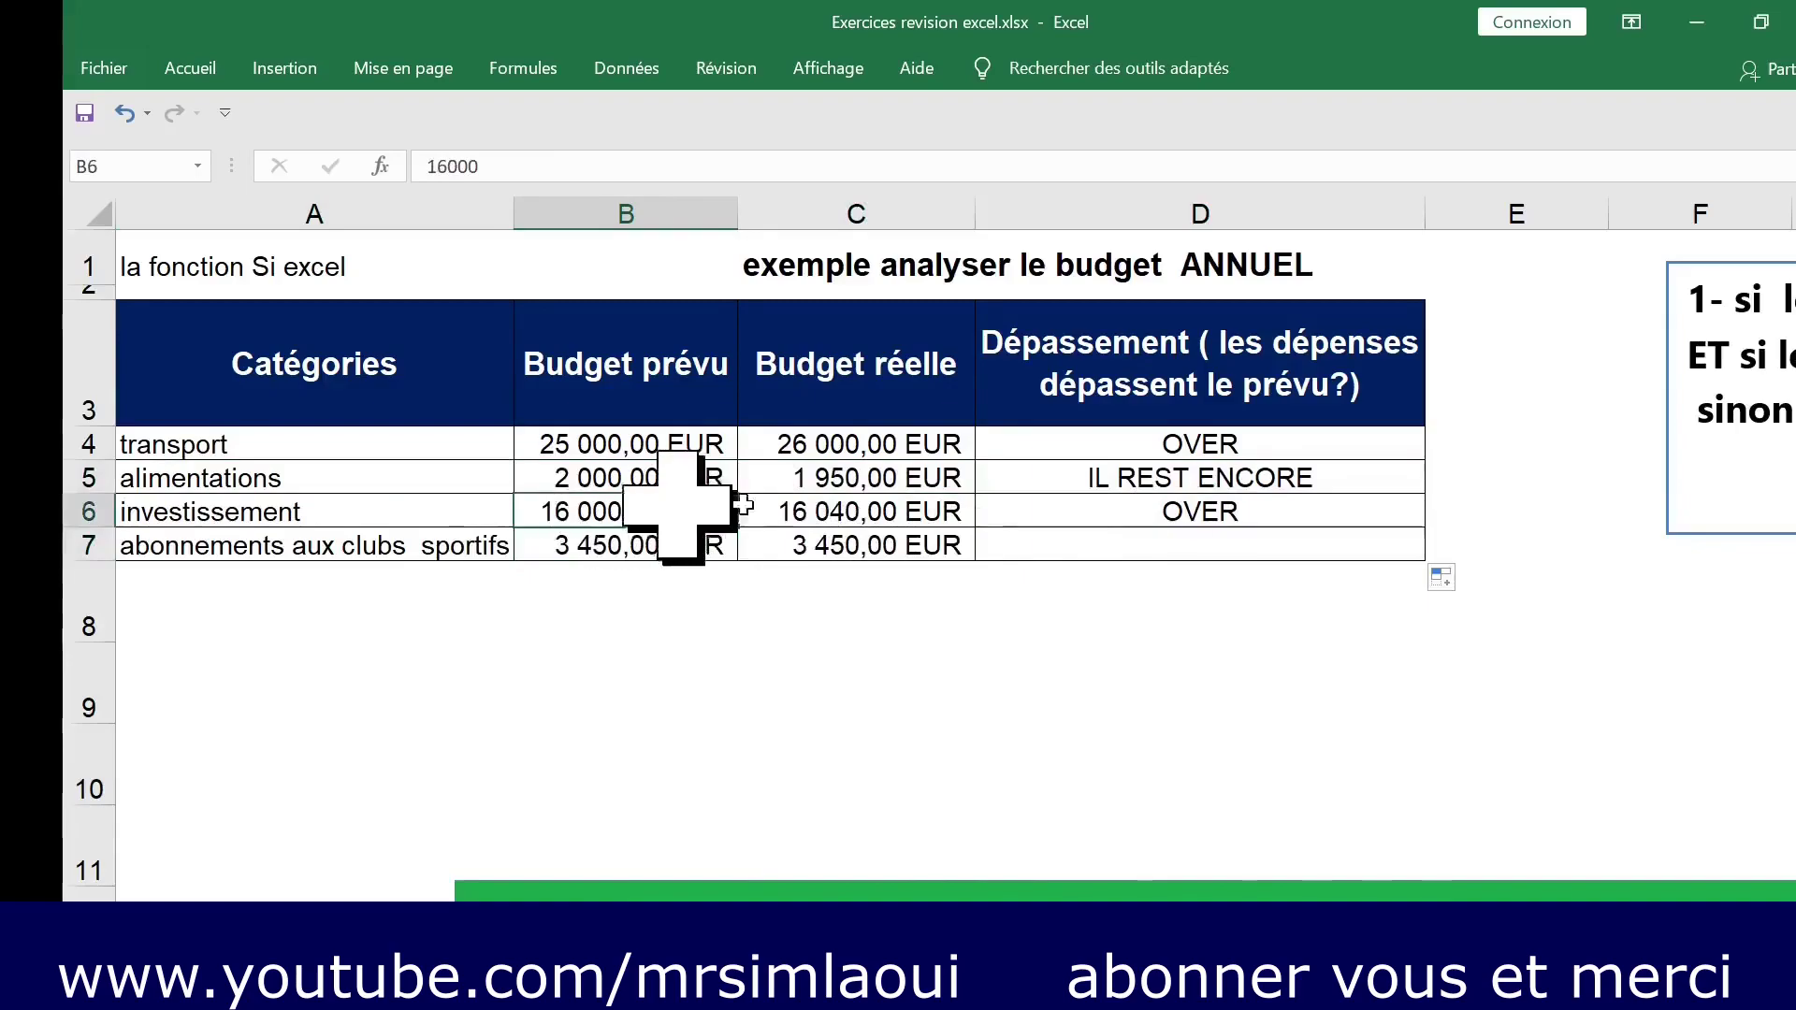
left_click(935, 513)
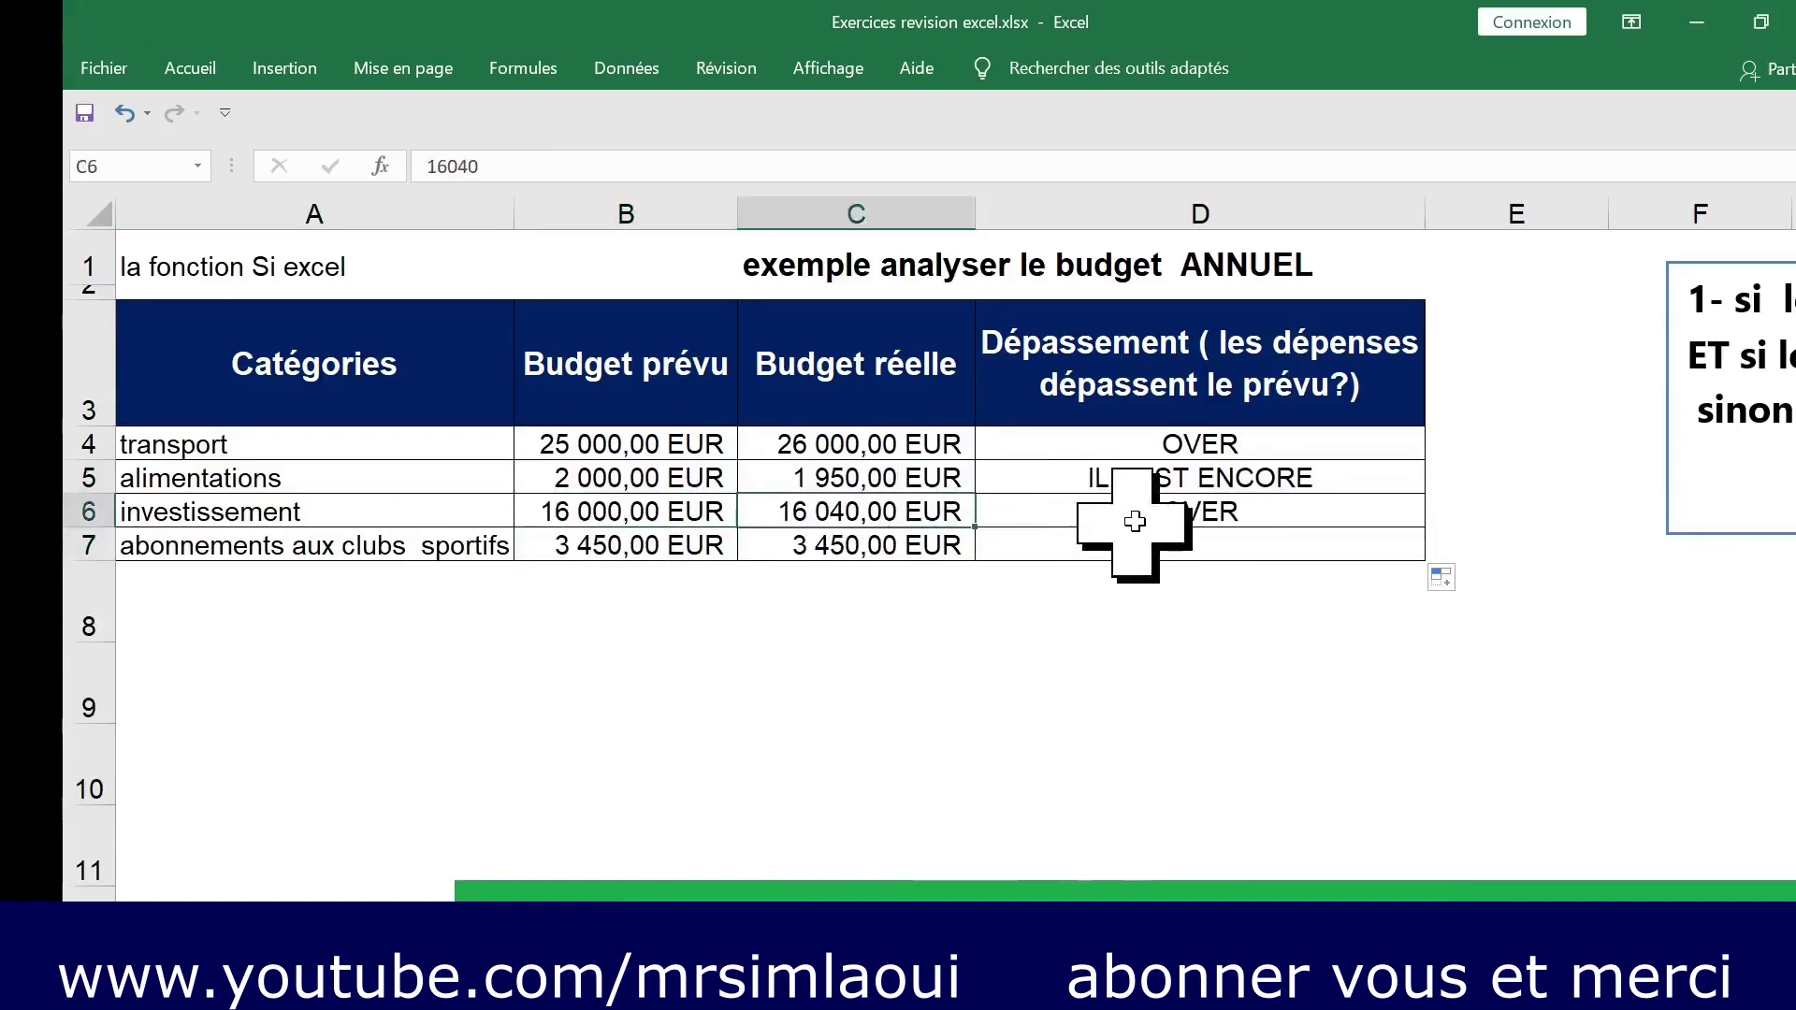
type("150000")
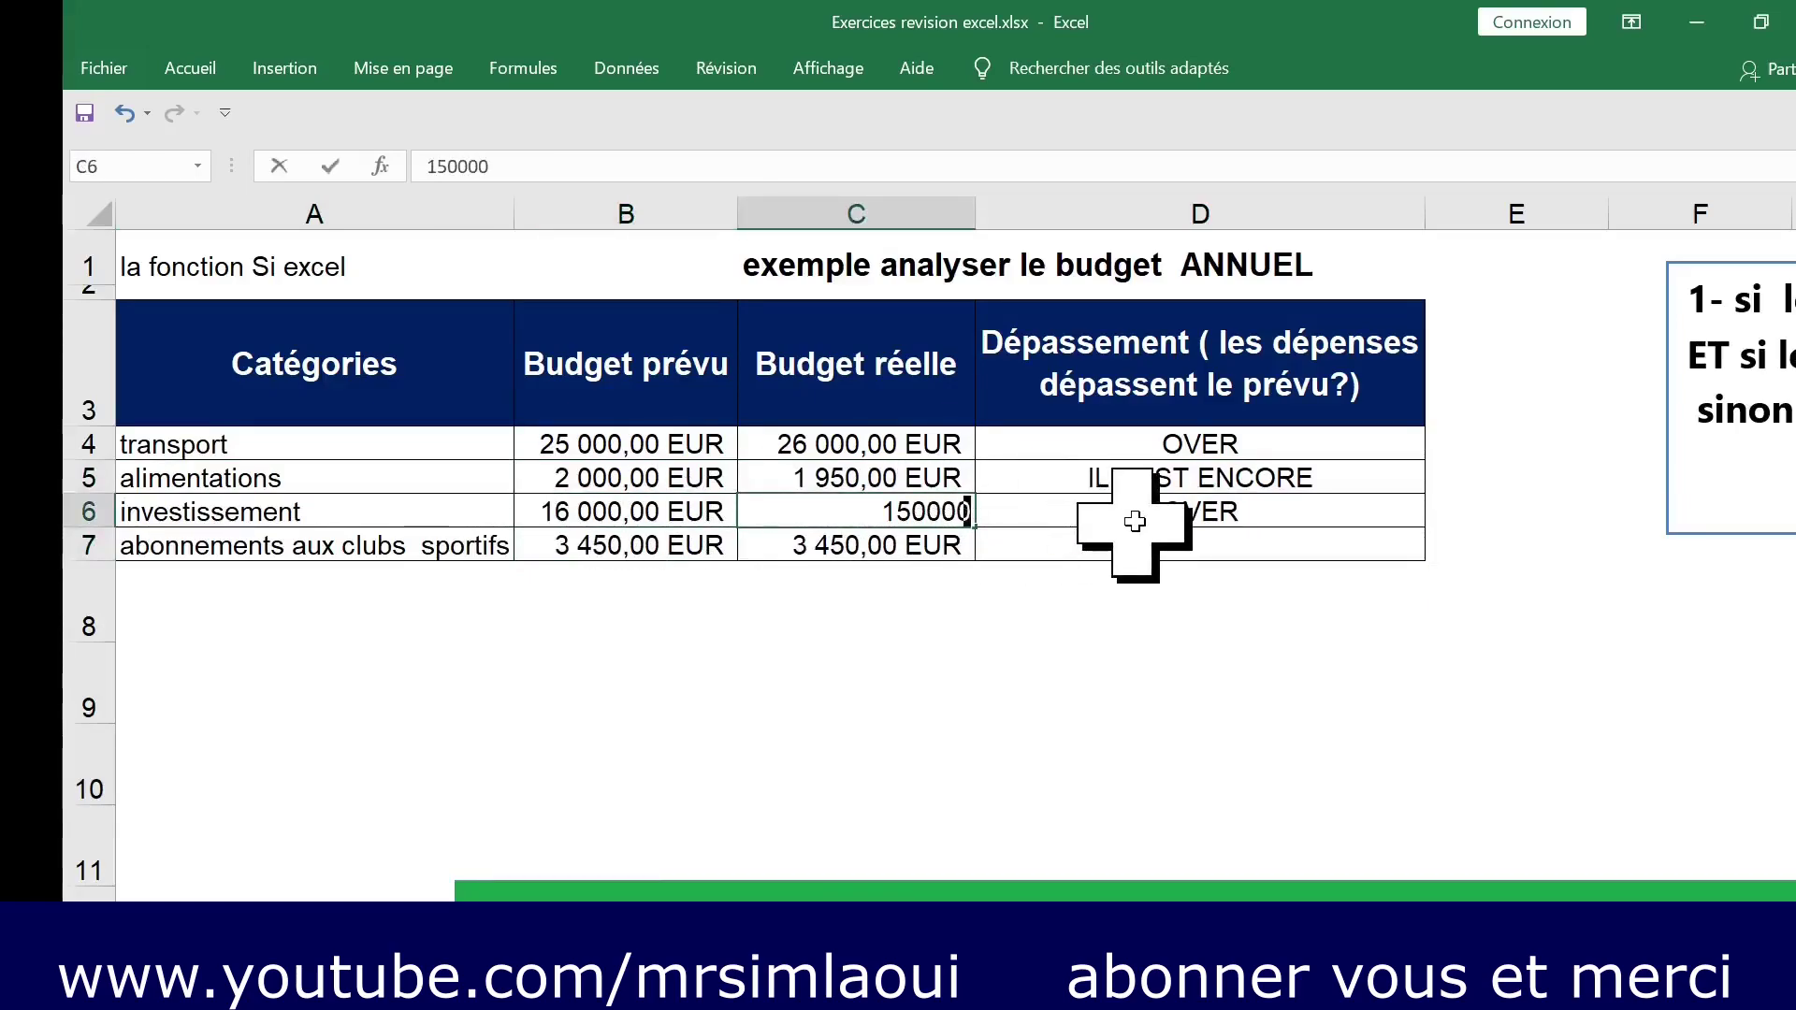
key("Return")
left_click(1288, 503)
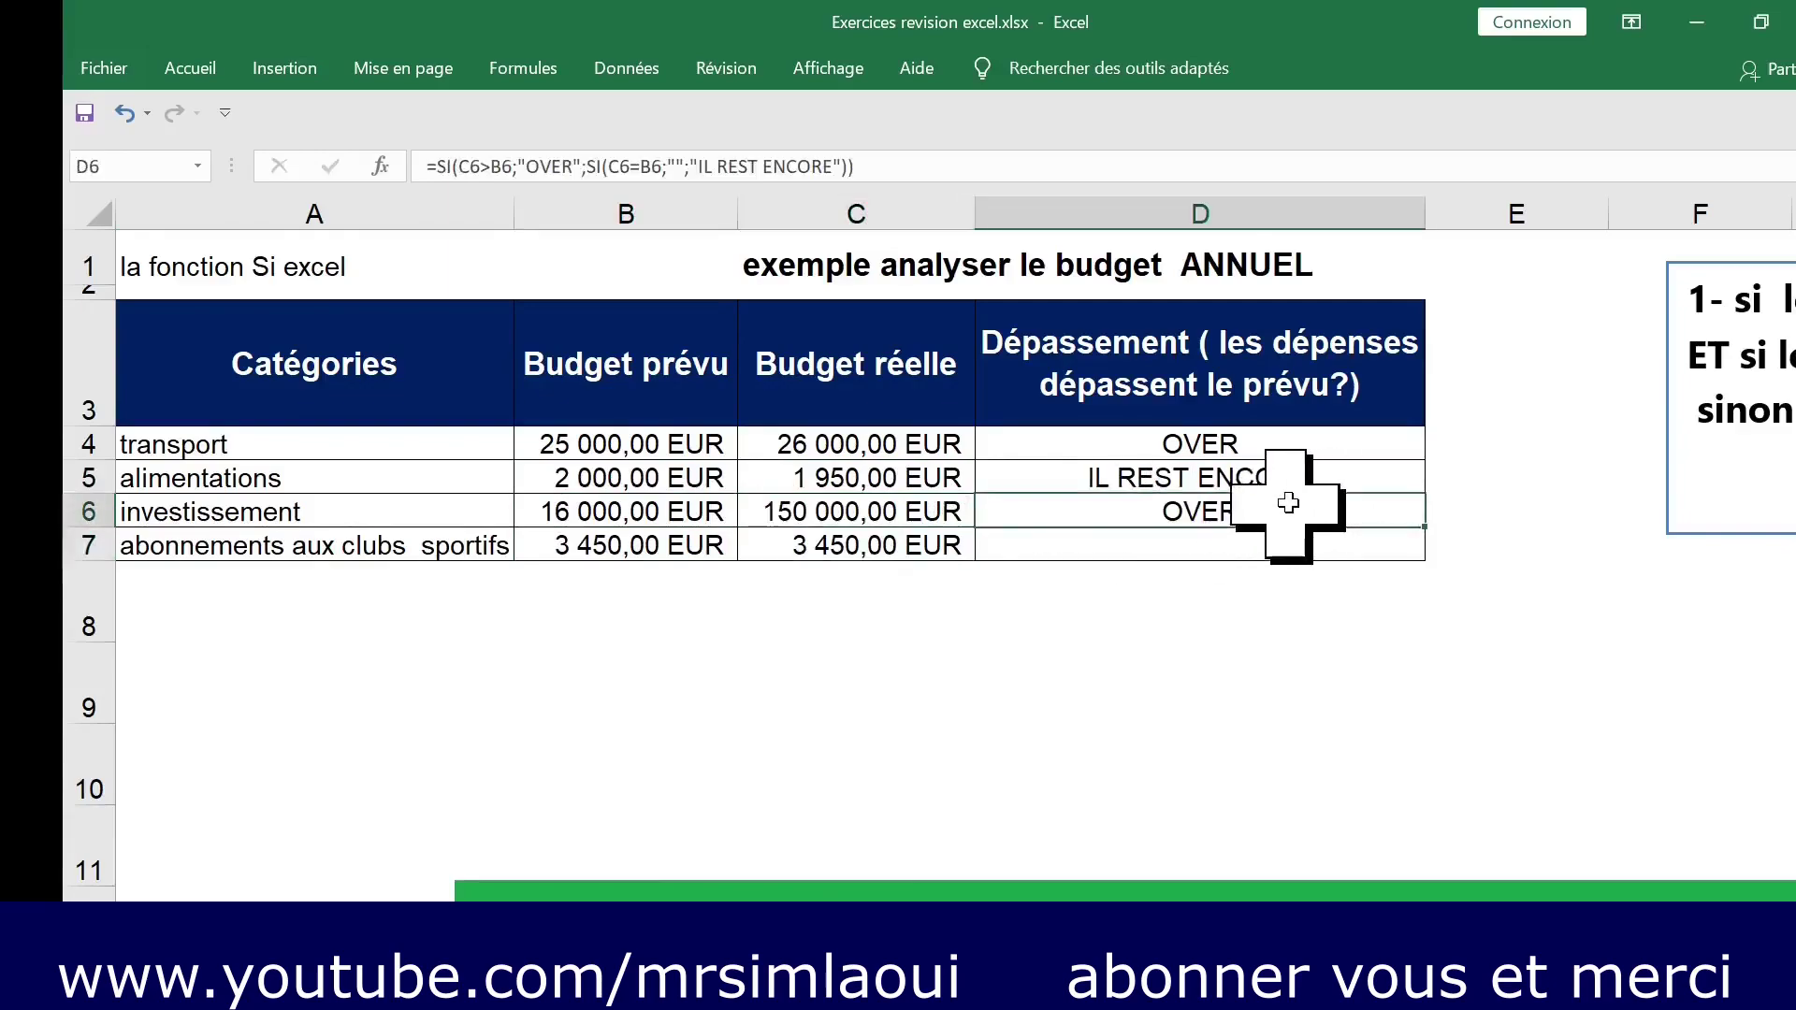
Set the actual investissement budget in C6 to 15000.
left_click(926, 505)
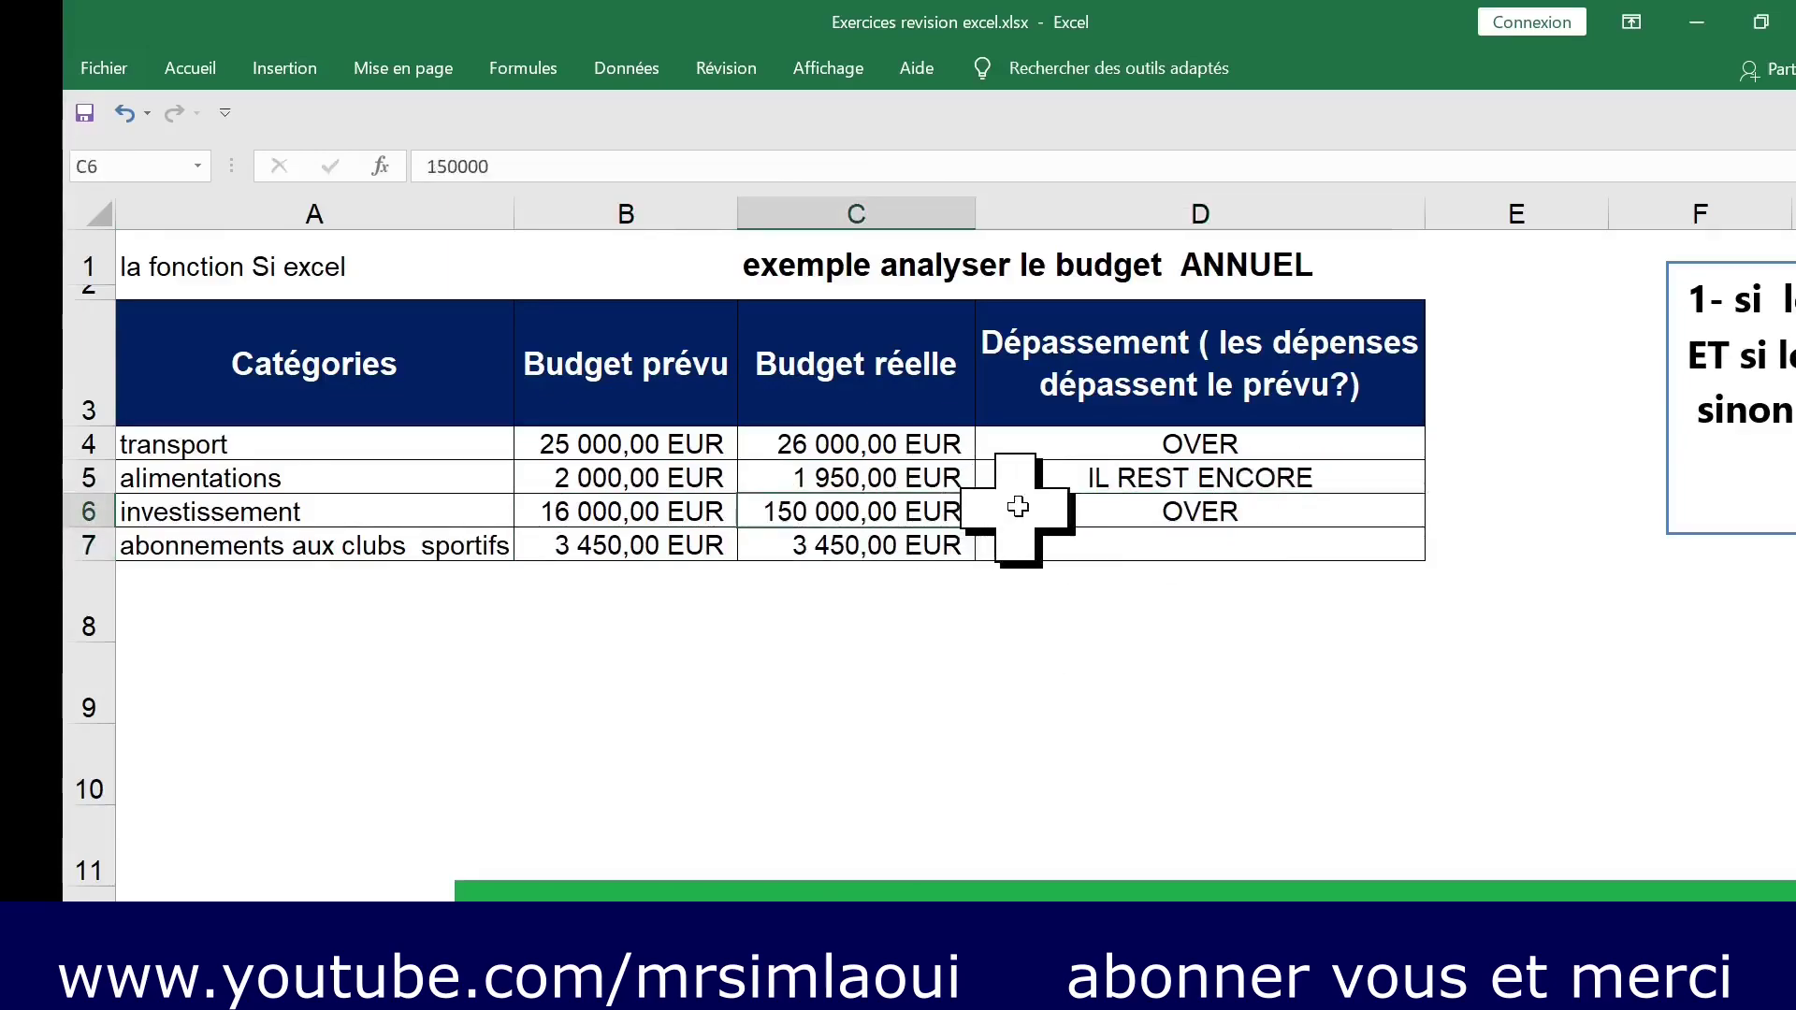
type("15000")
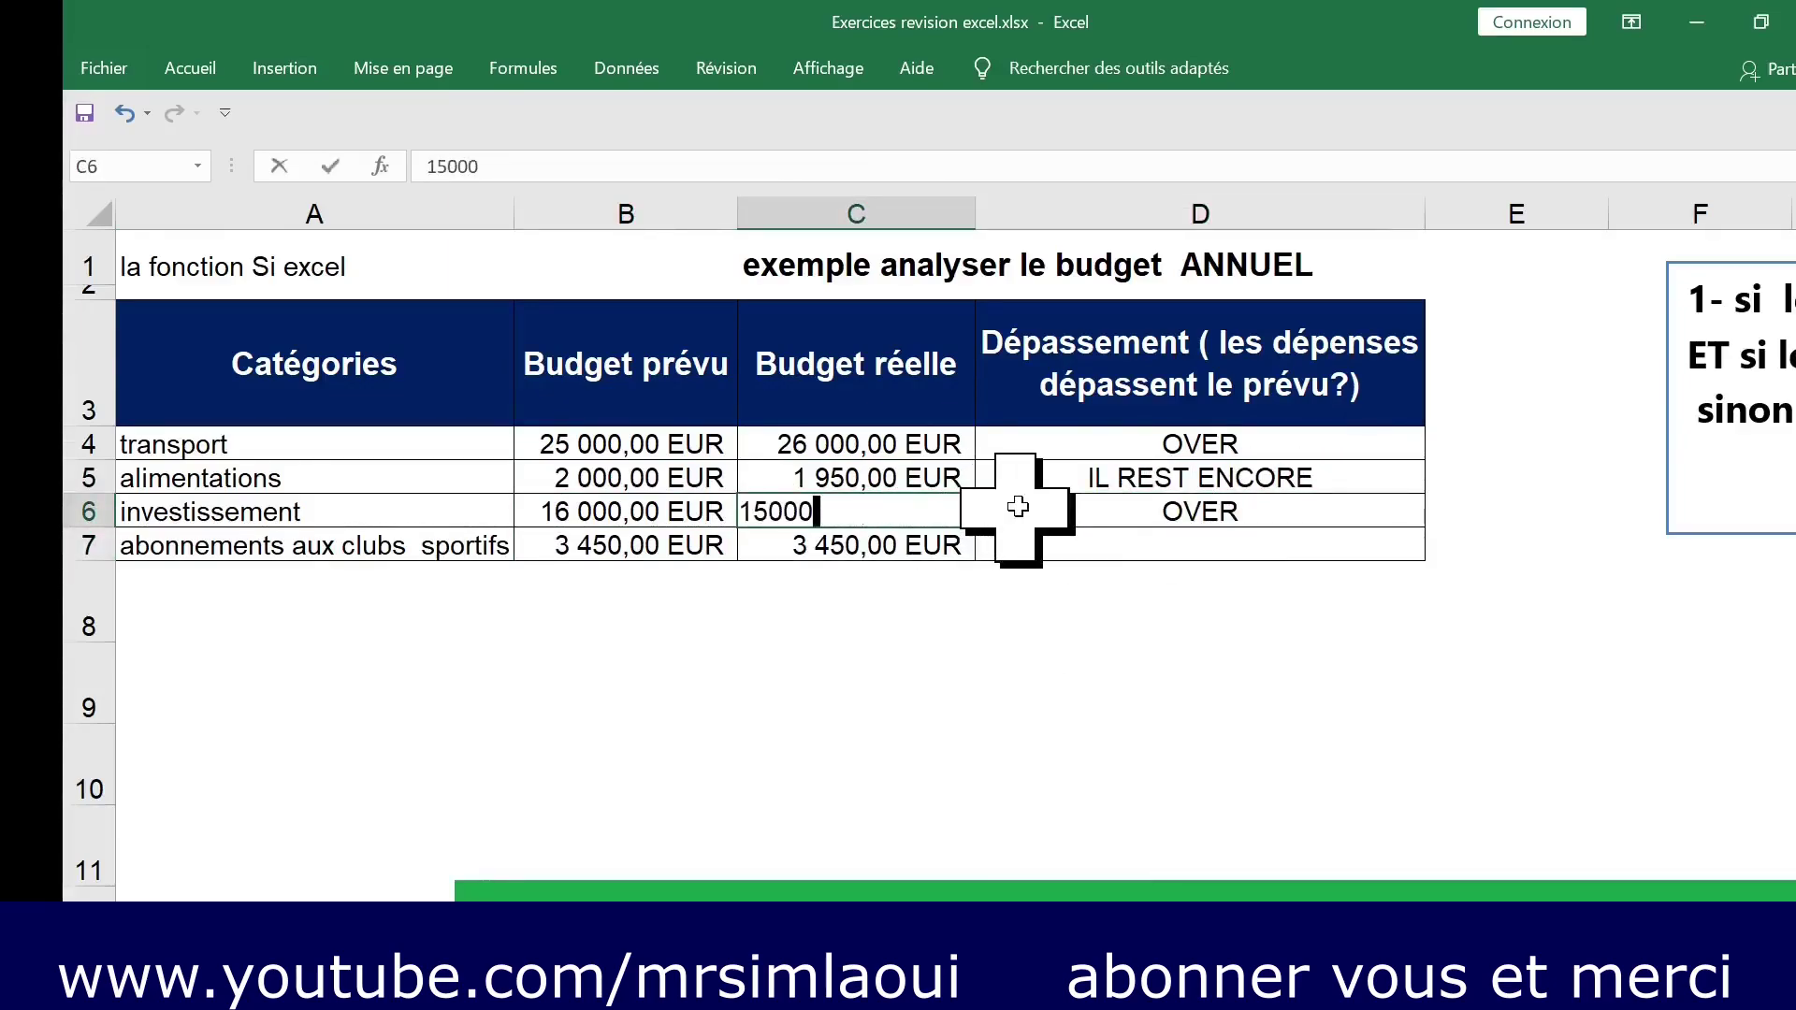
key("Return")
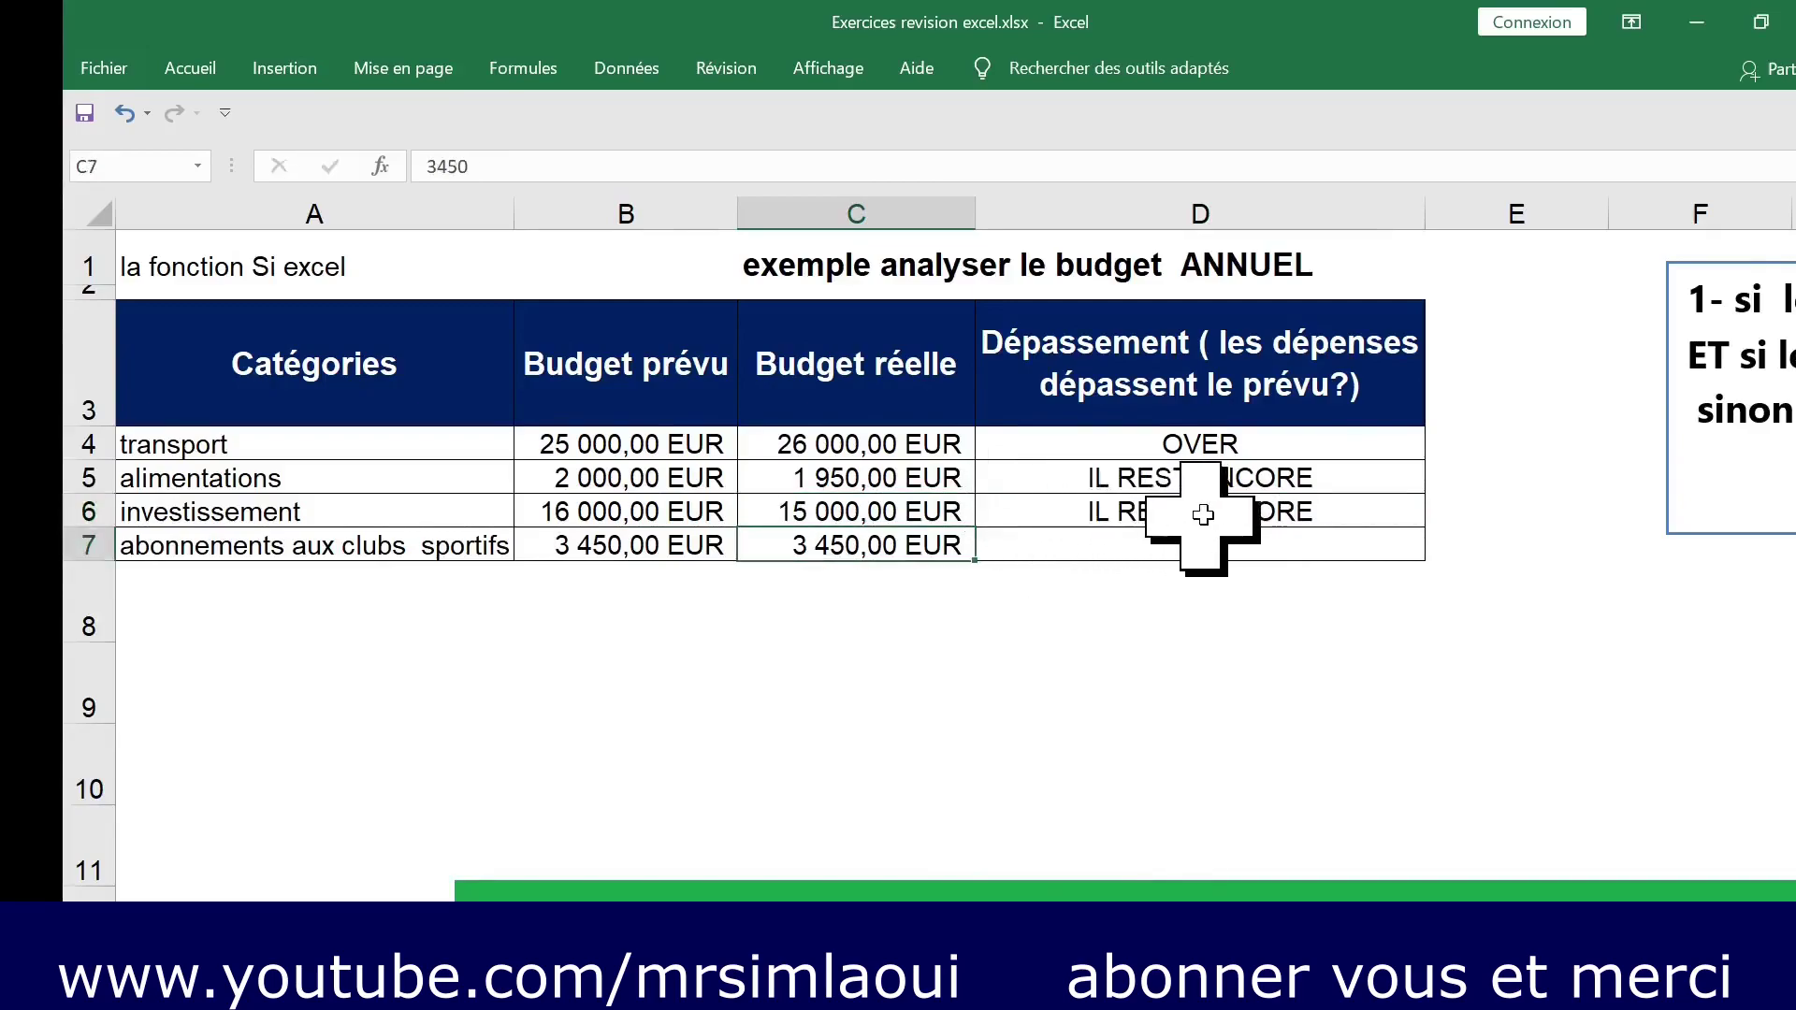
Correct "REST" to "RESTE" in the value-if-false text of D5's SI formula, keeping D5 selected.
left_click(1188, 475)
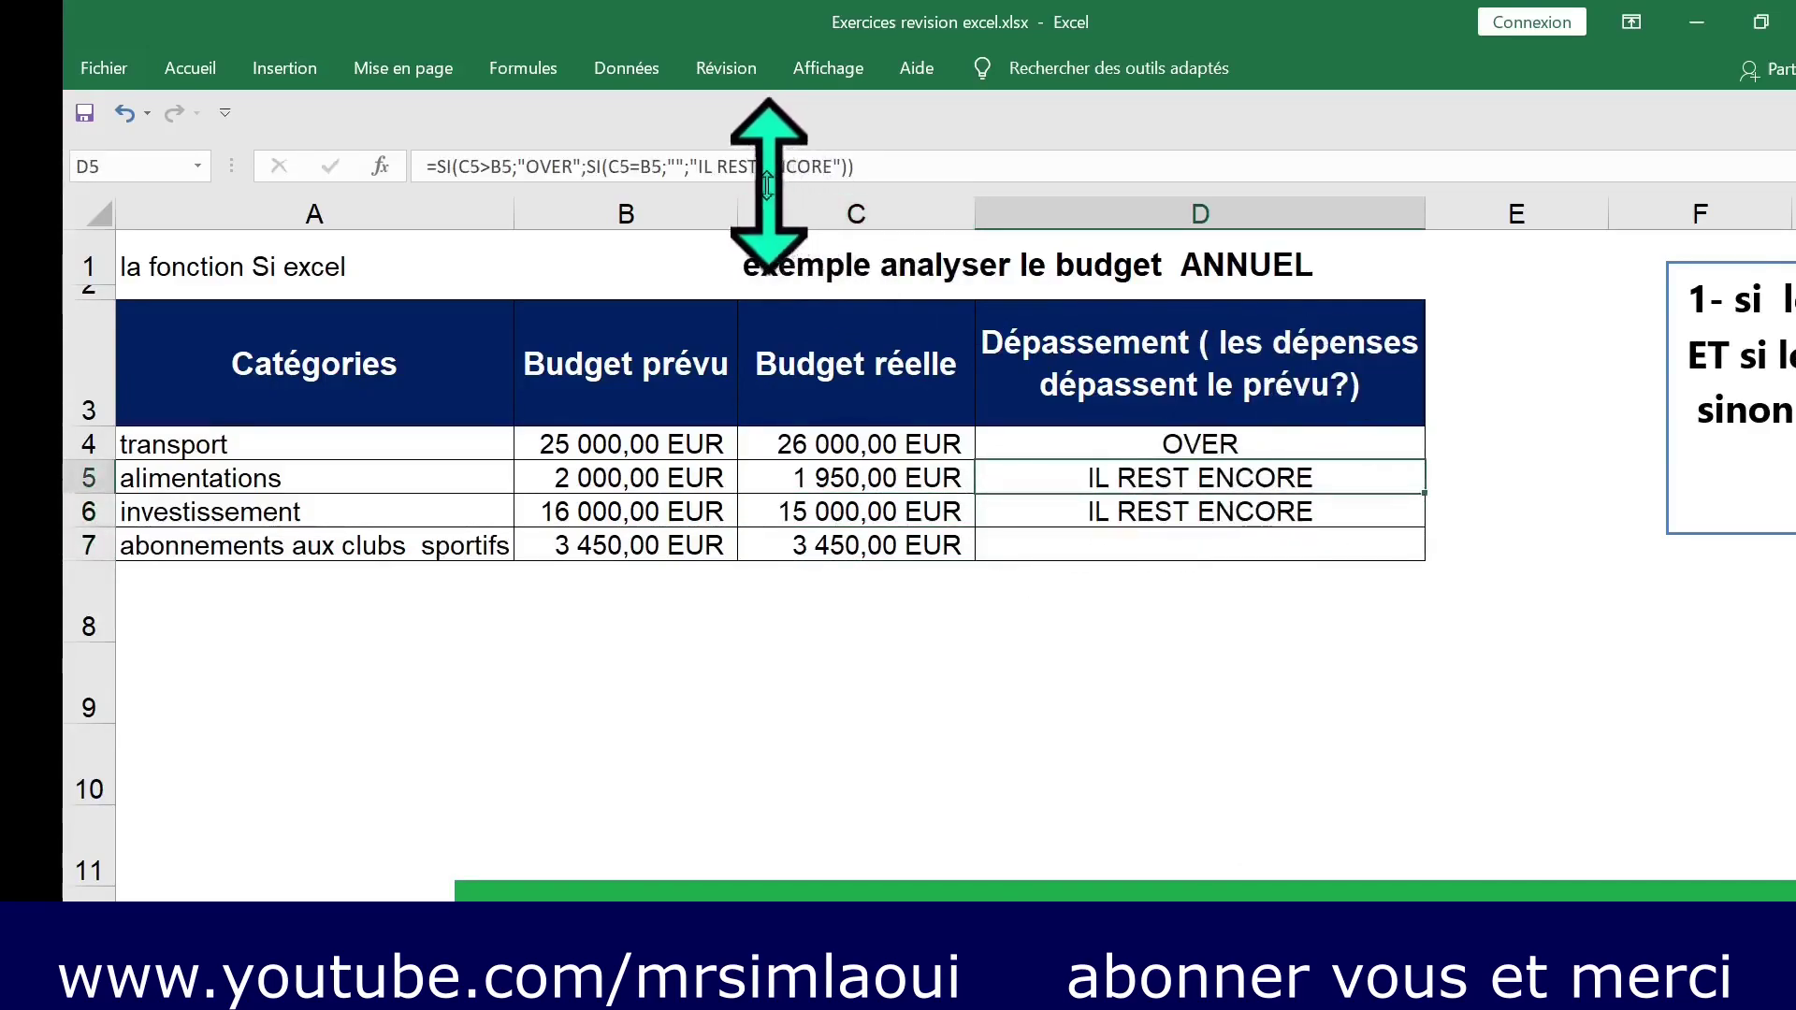
left_click(803, 167)
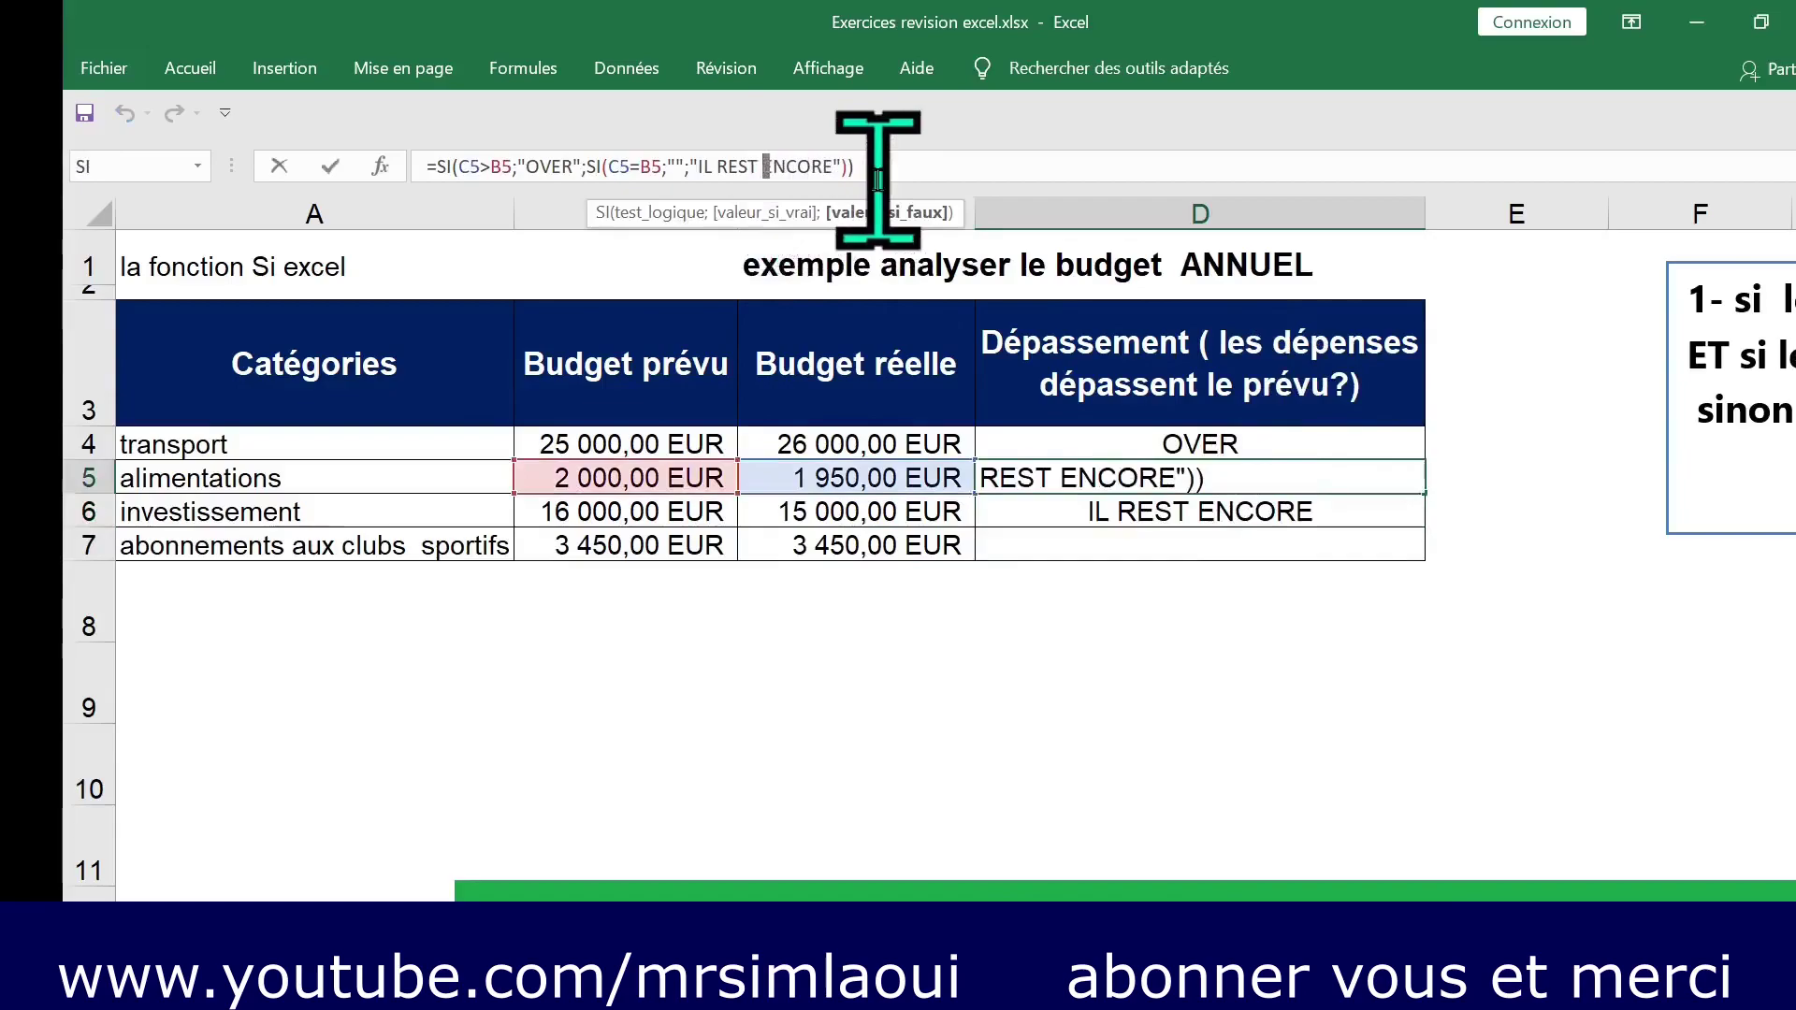
type("E")
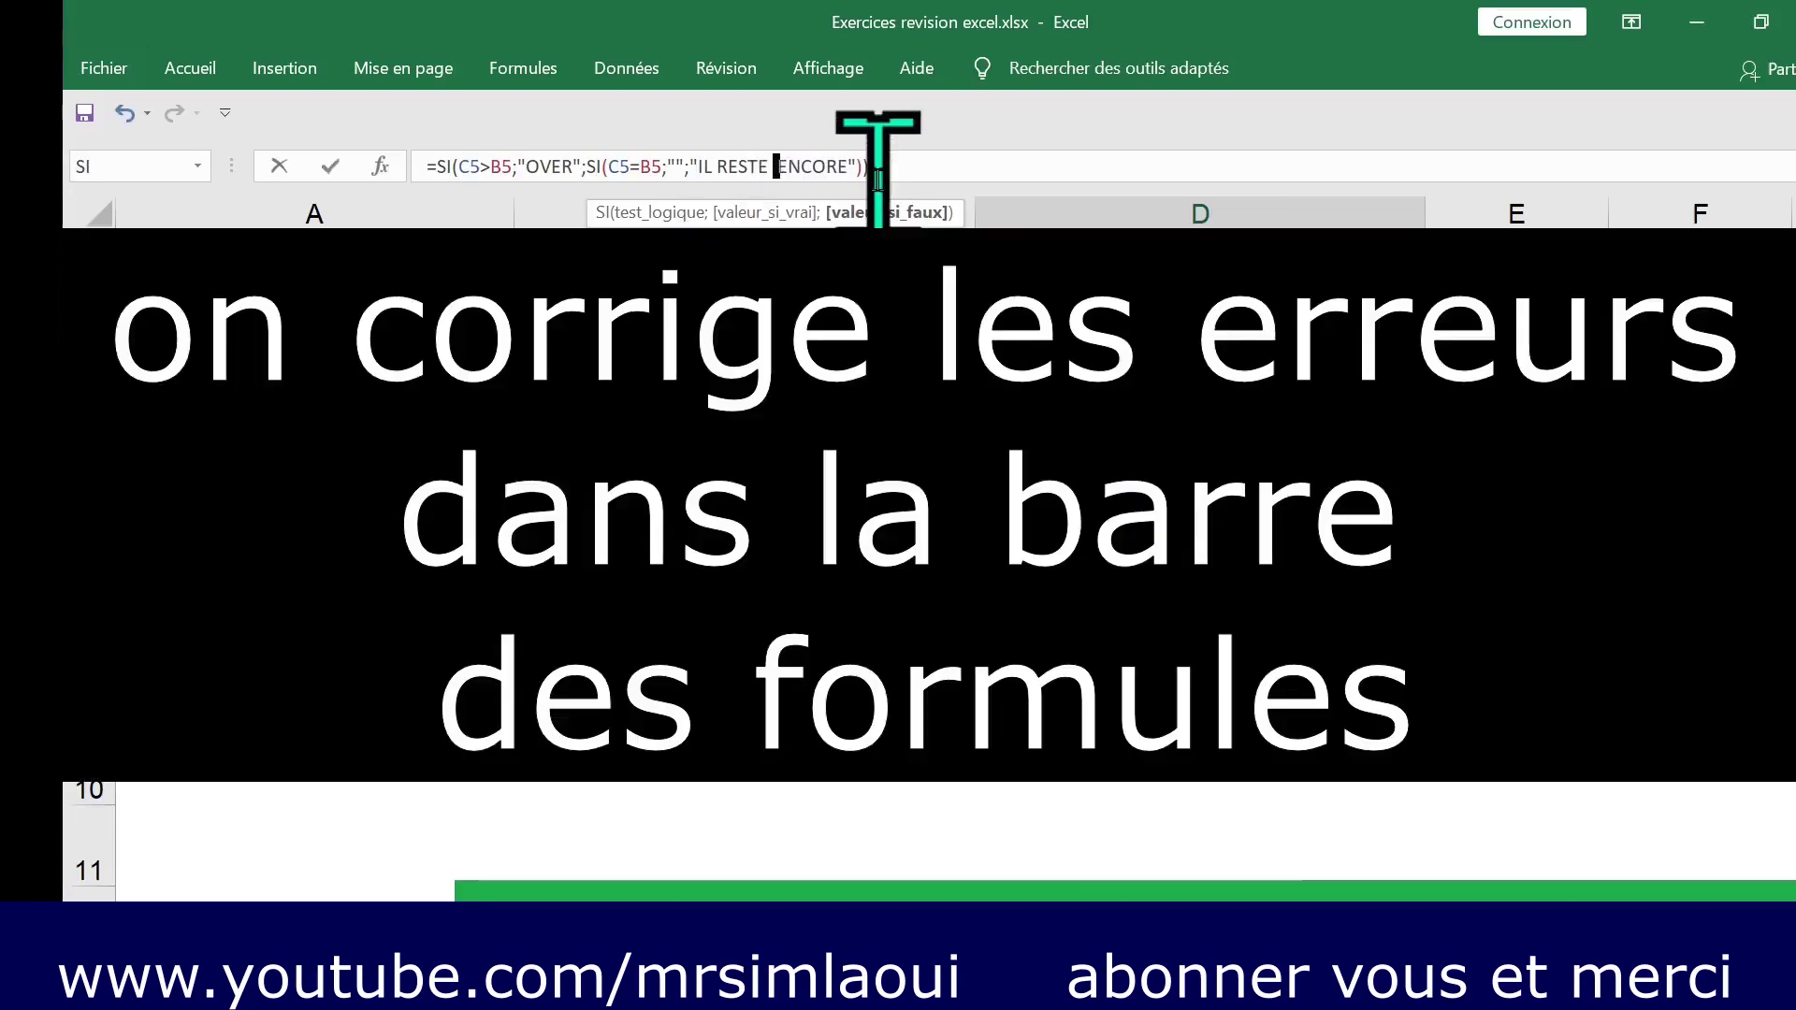
key("ctrl+Return")
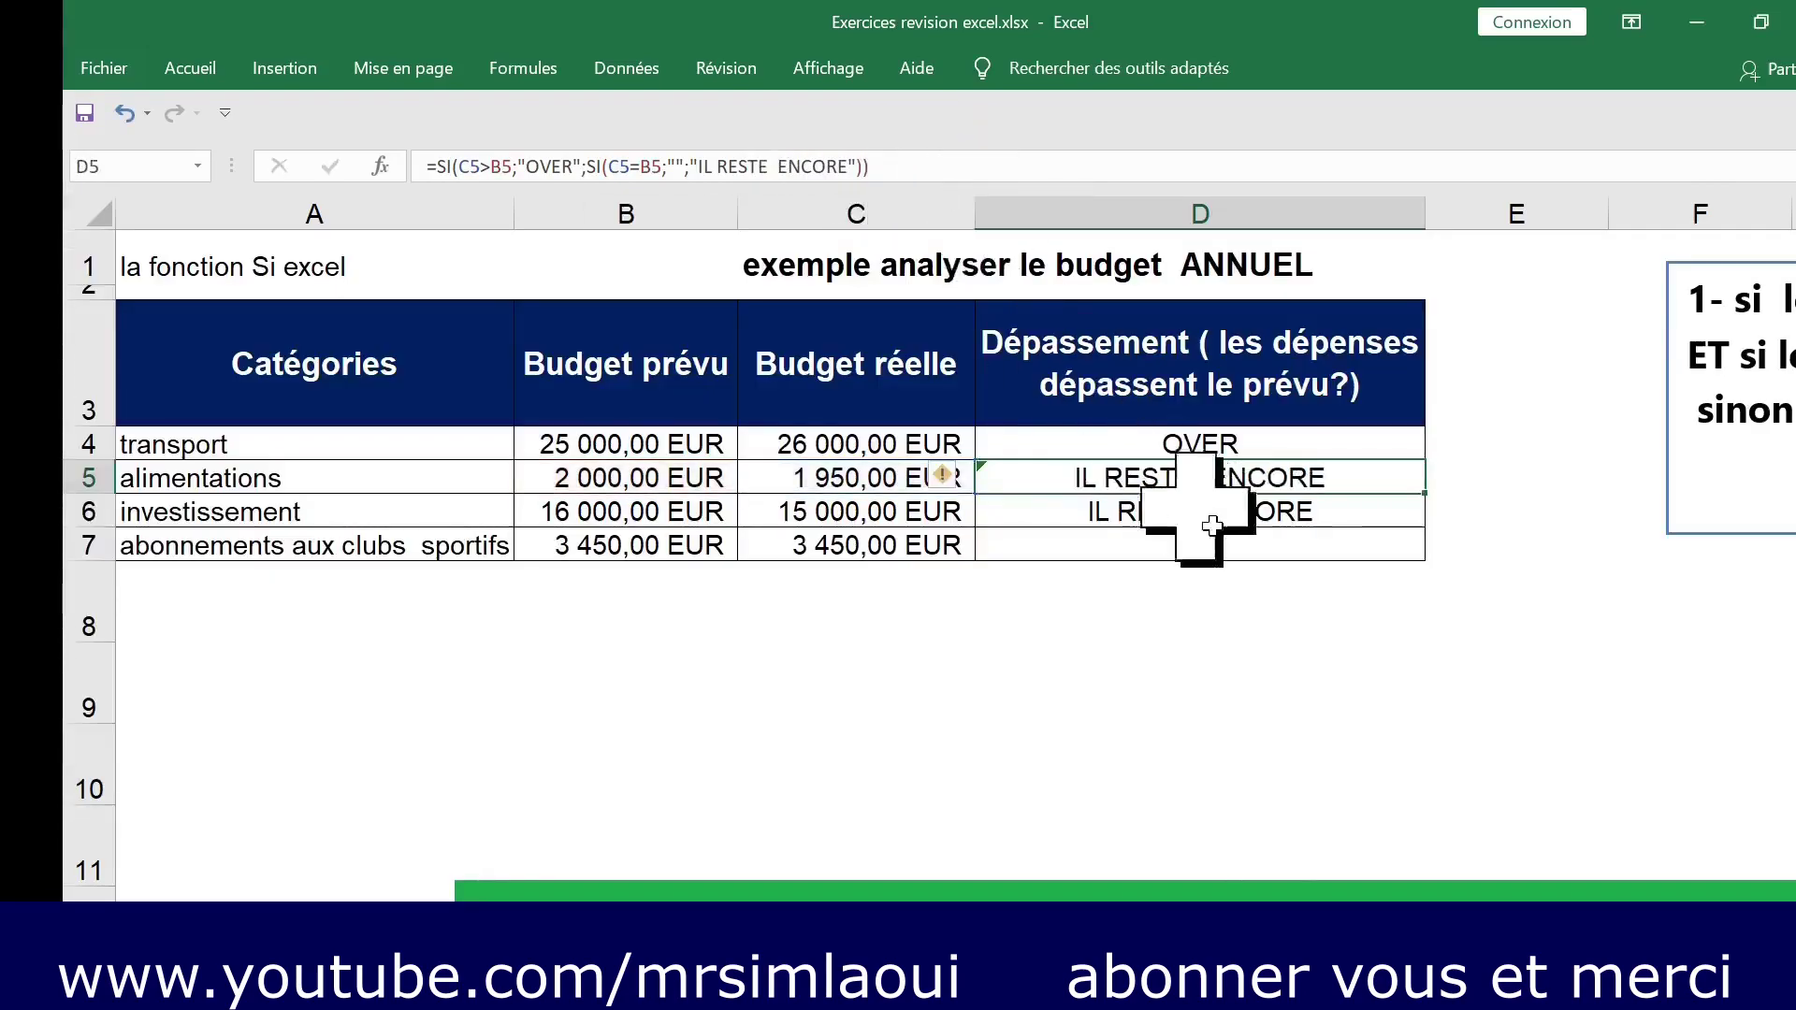
Copy the corrected SI formula from D5 to the overrun cells D4 to D7.
key("ctrl+c")
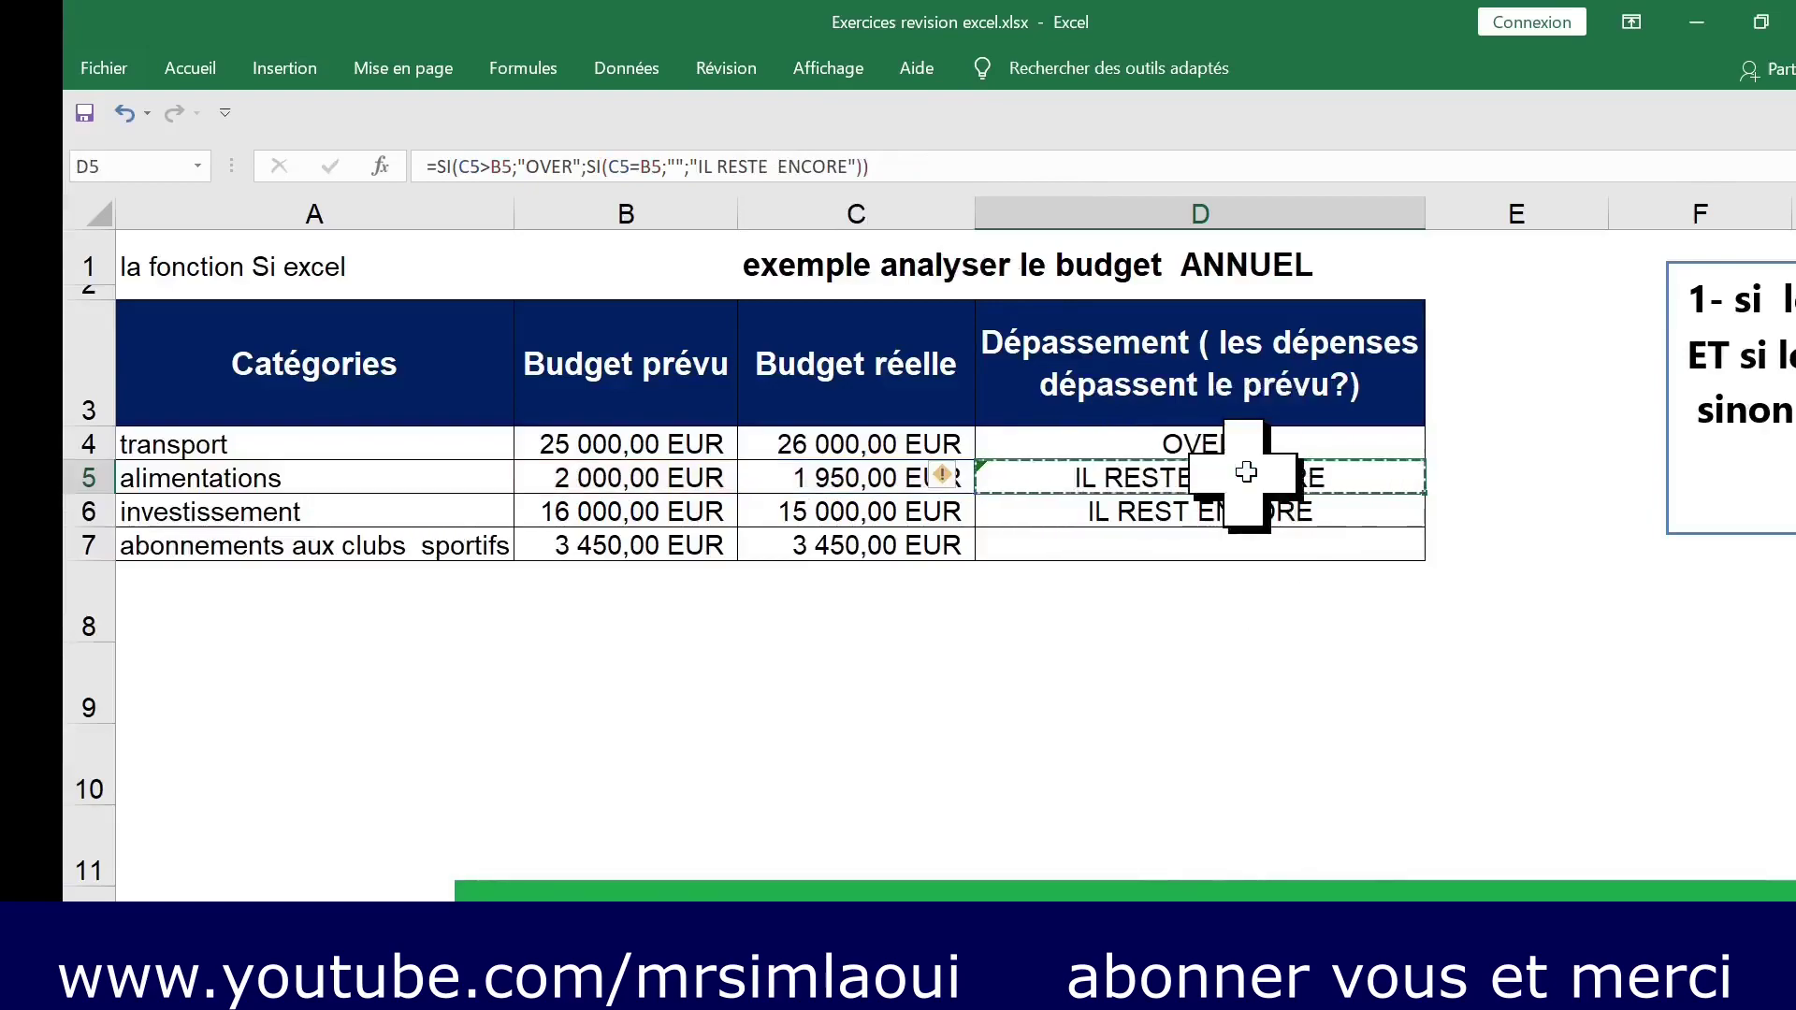
left_click_drag(1230, 442, 1242, 534)
key("ctrl+v")
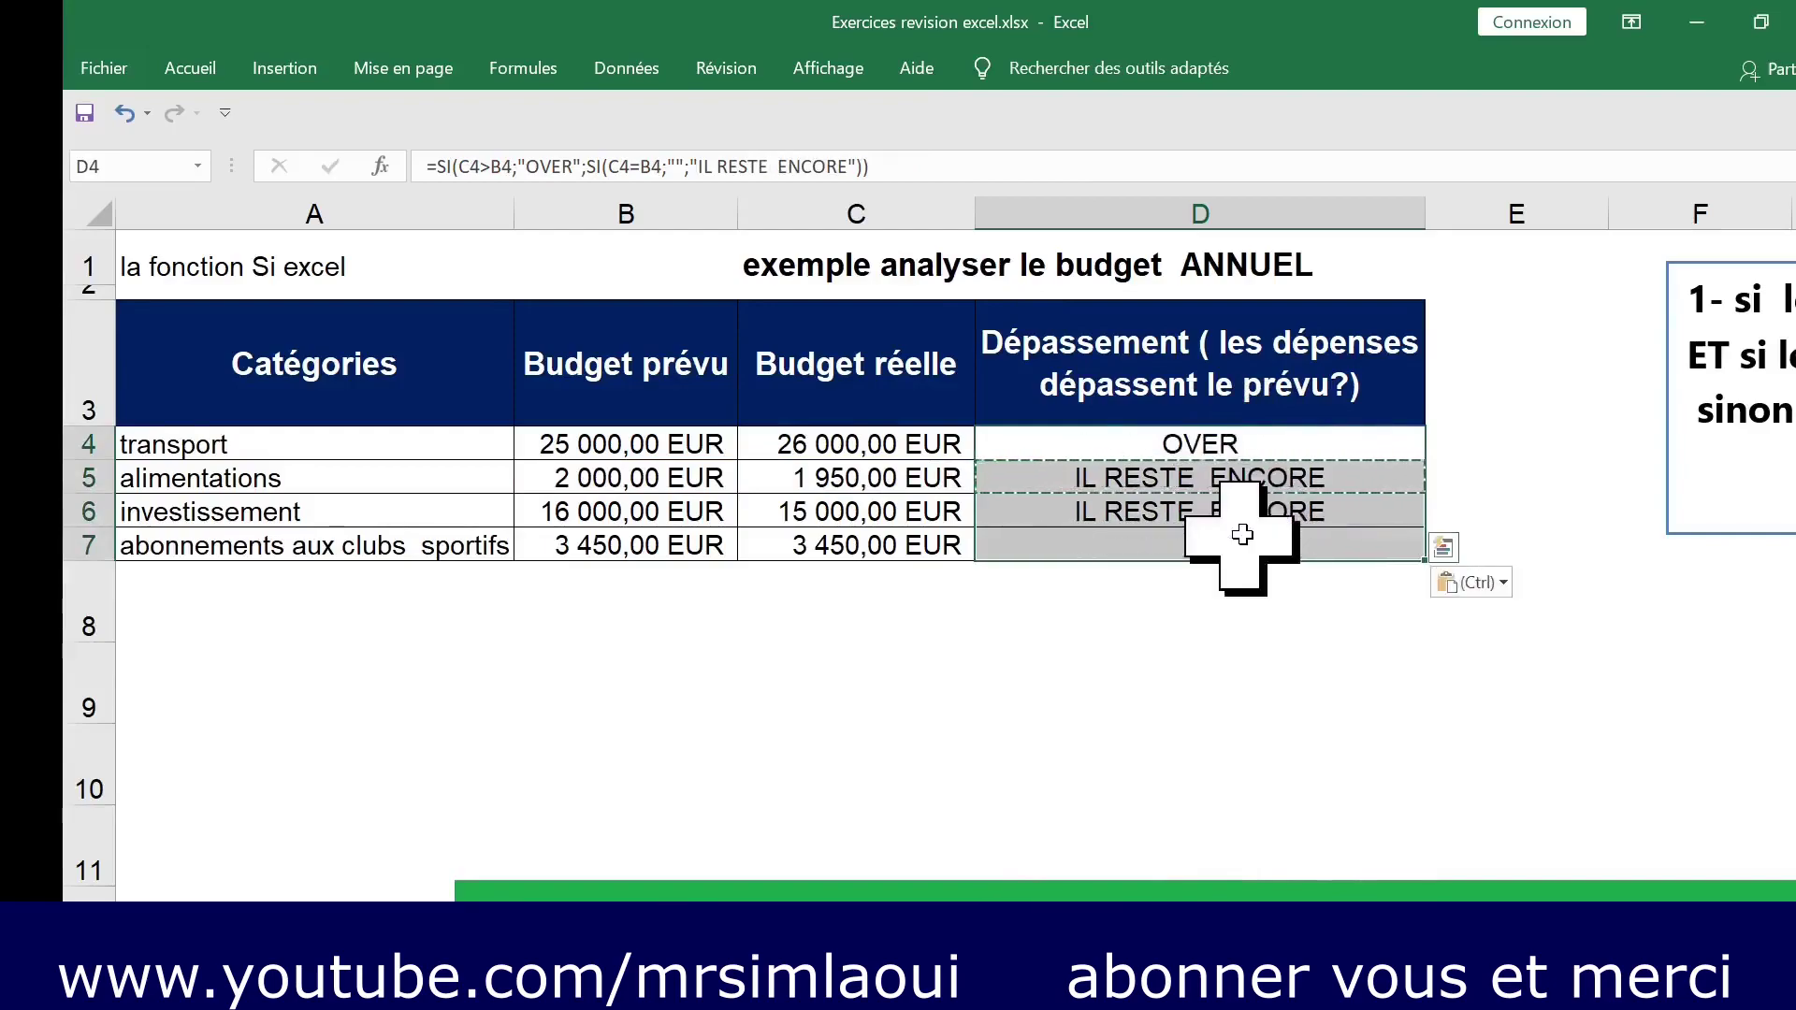